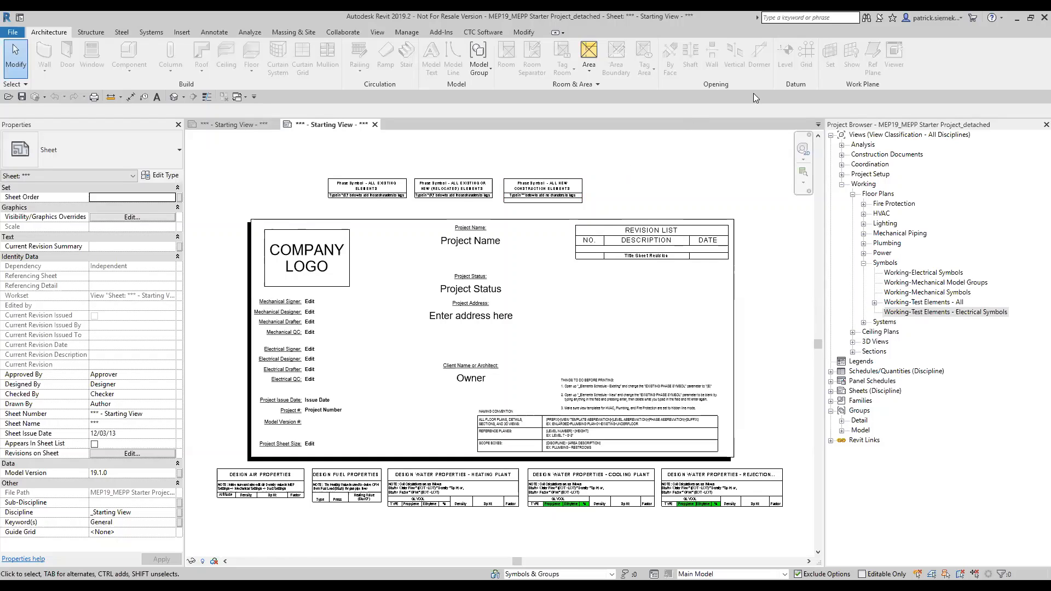
Step: Collapse the Working branch and review the browser organization types available for Views, keeping the current one
click(842, 185)
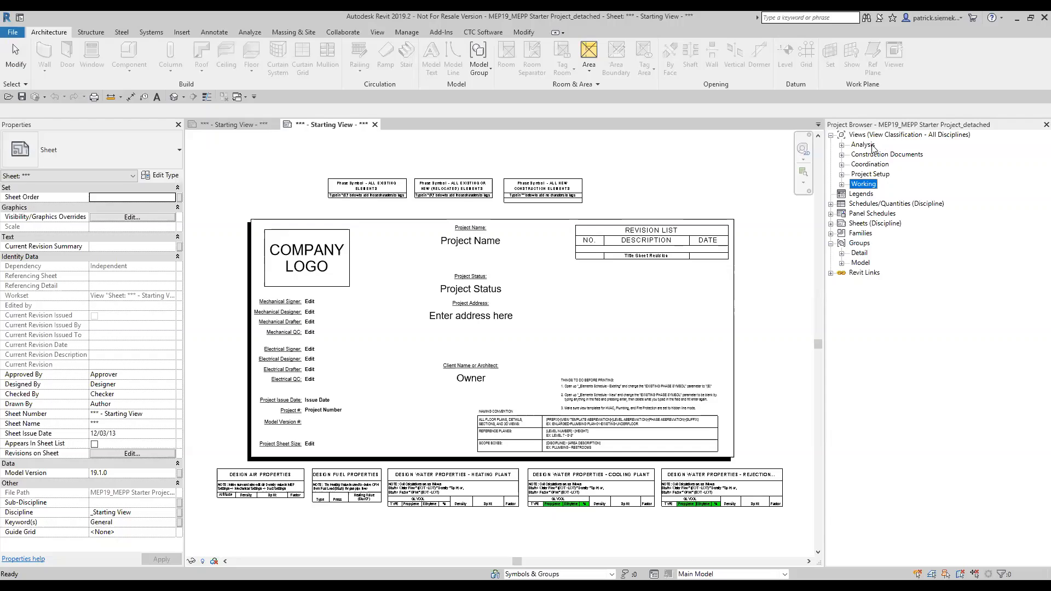
click(882, 136)
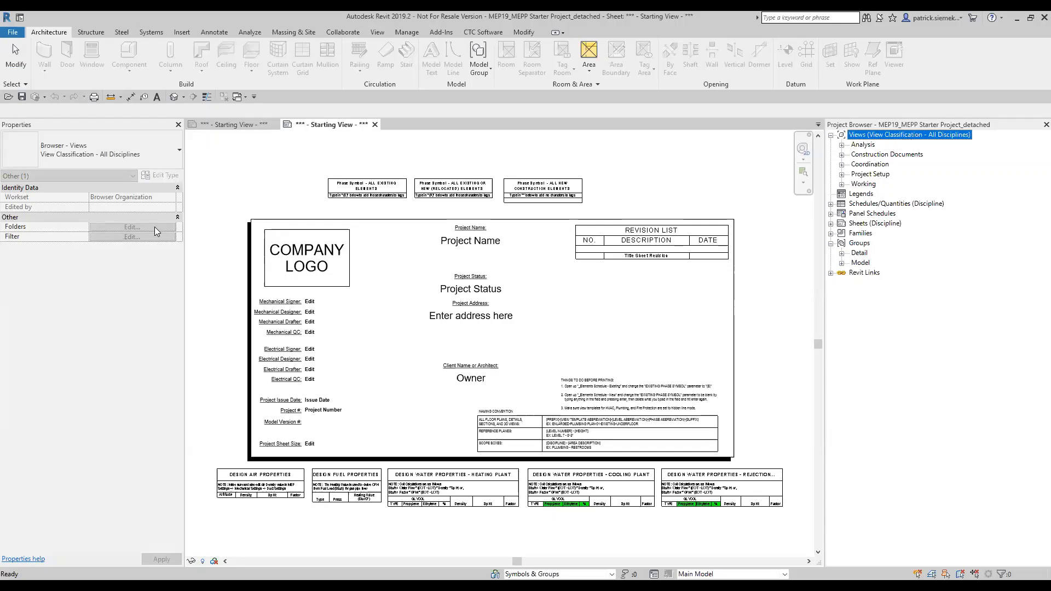
click(121, 153)
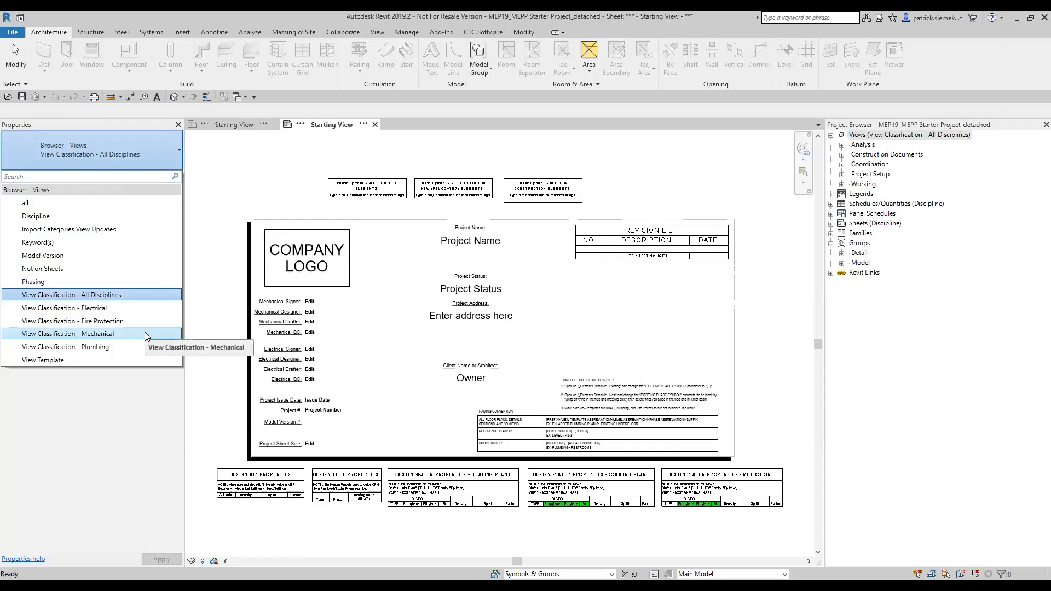
click(744, 148)
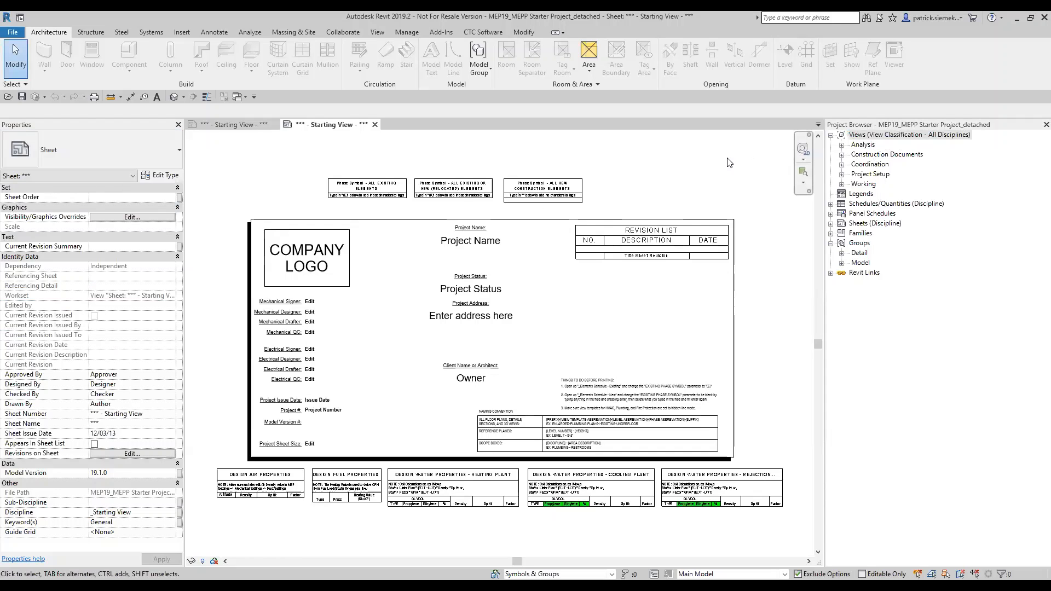
Step: Review the Construction Documents, Coordination, Project Setup and Working view categories and the discipline groups under Sheets
click(870, 155)
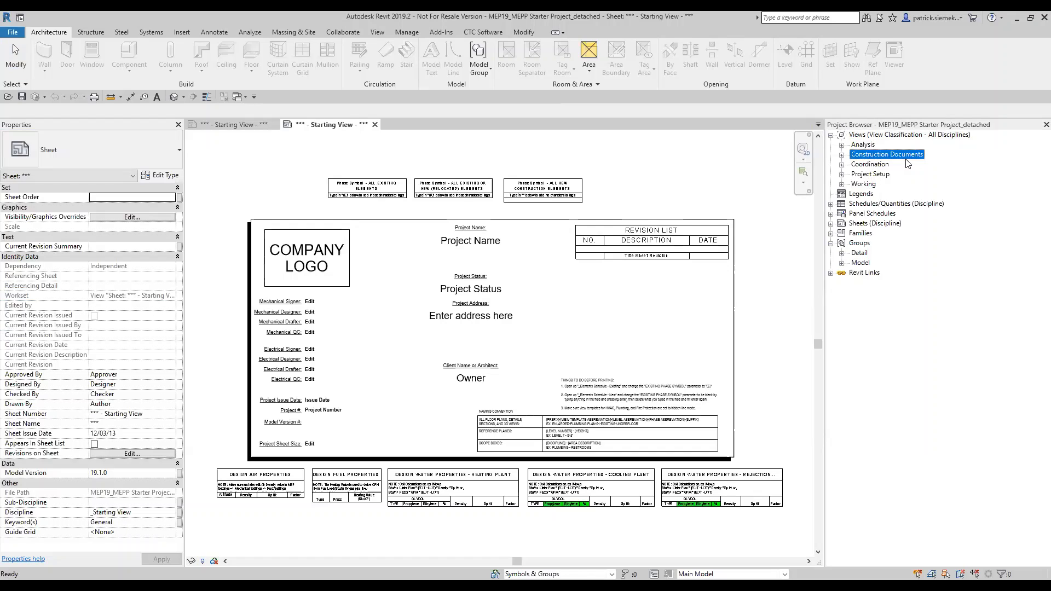
click(878, 165)
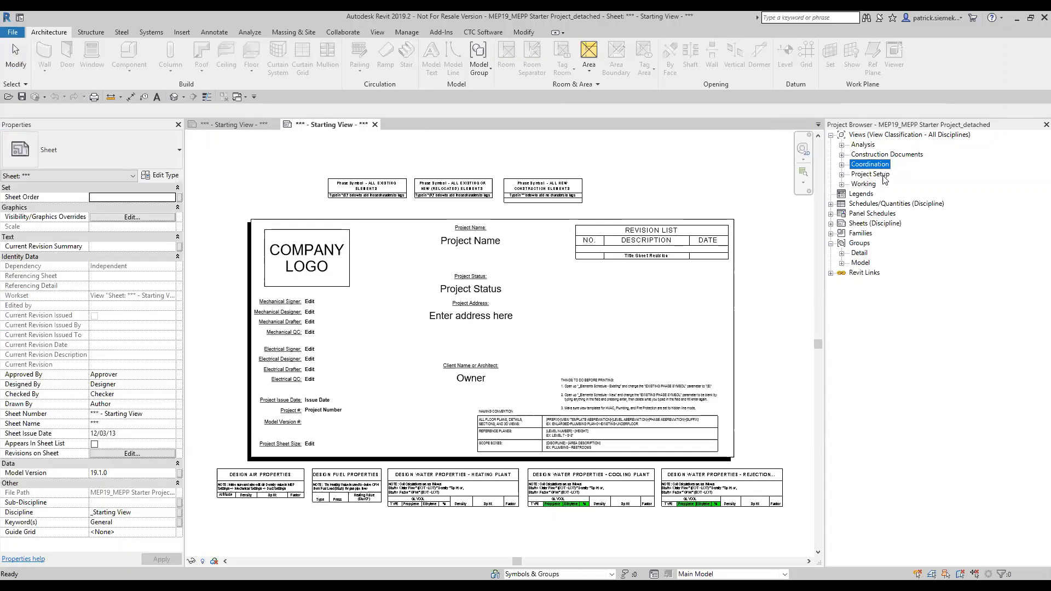
click(883, 177)
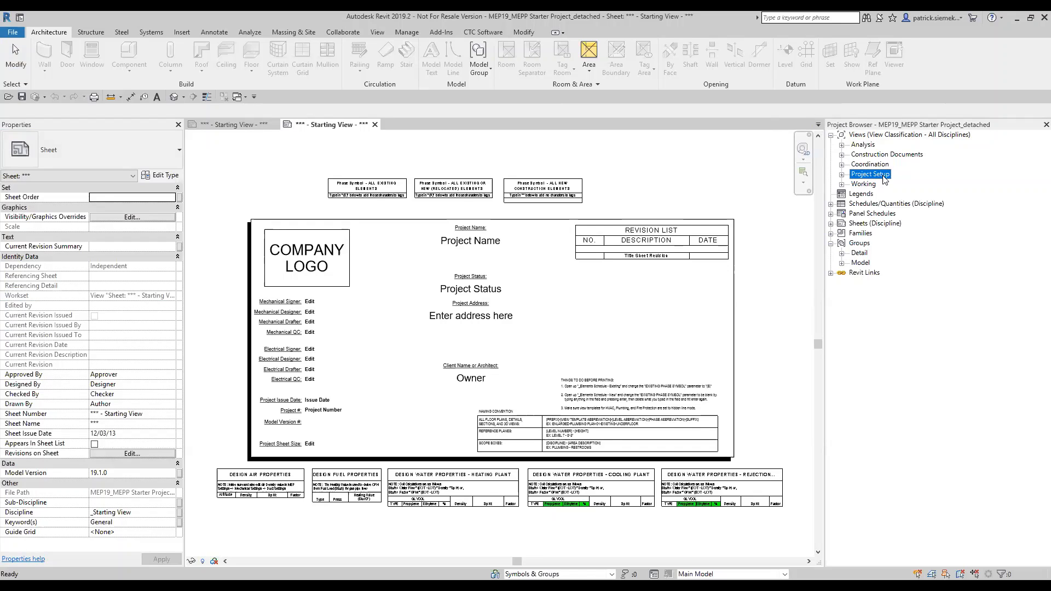
click(863, 186)
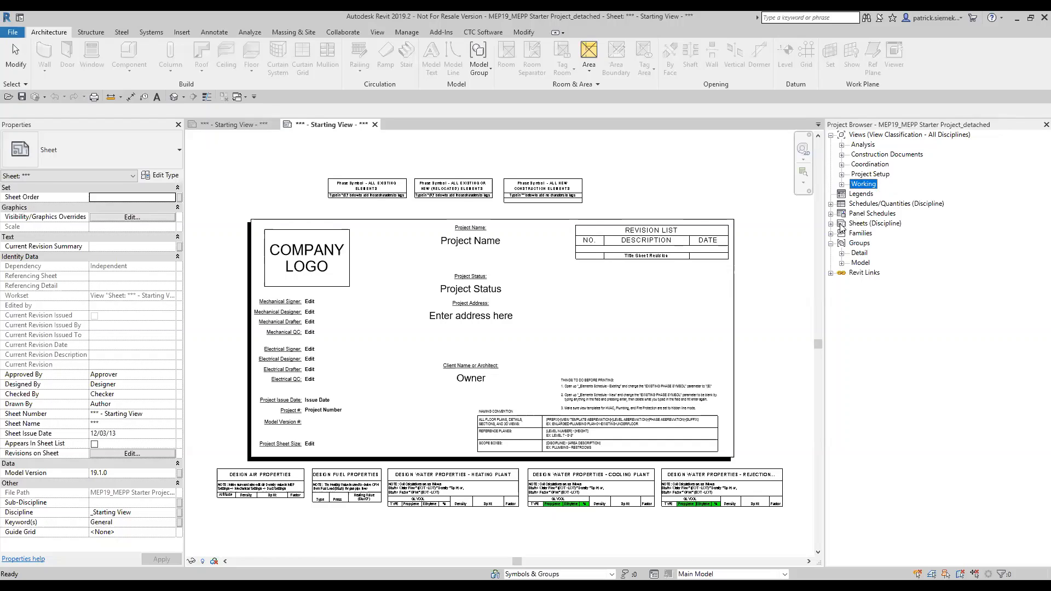
click(831, 223)
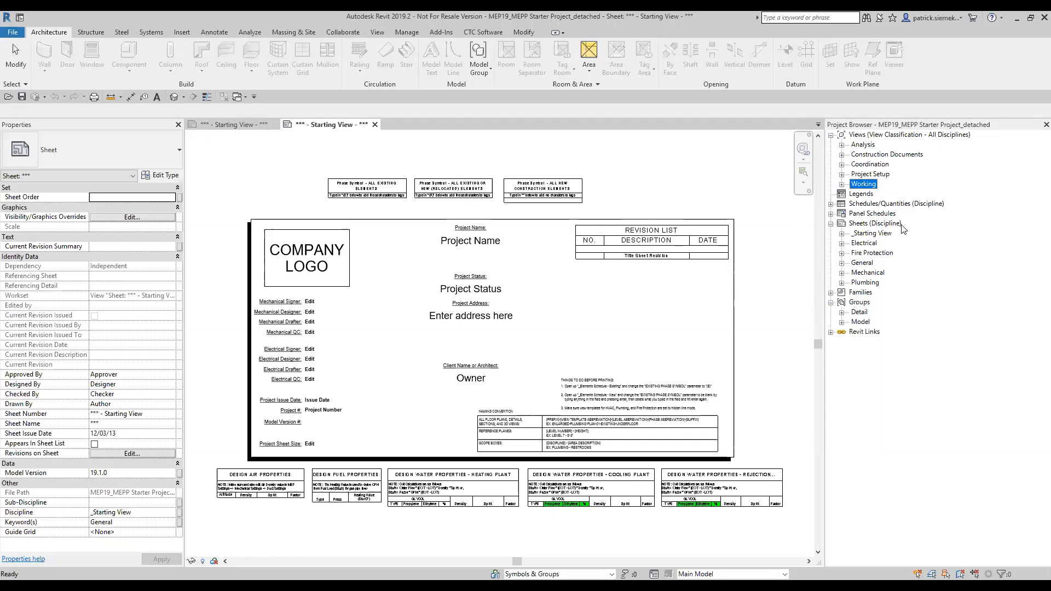
Step: Open the Project Setup-01 floor plan from the General group of the Project Setup views
click(842, 175)
click(853, 184)
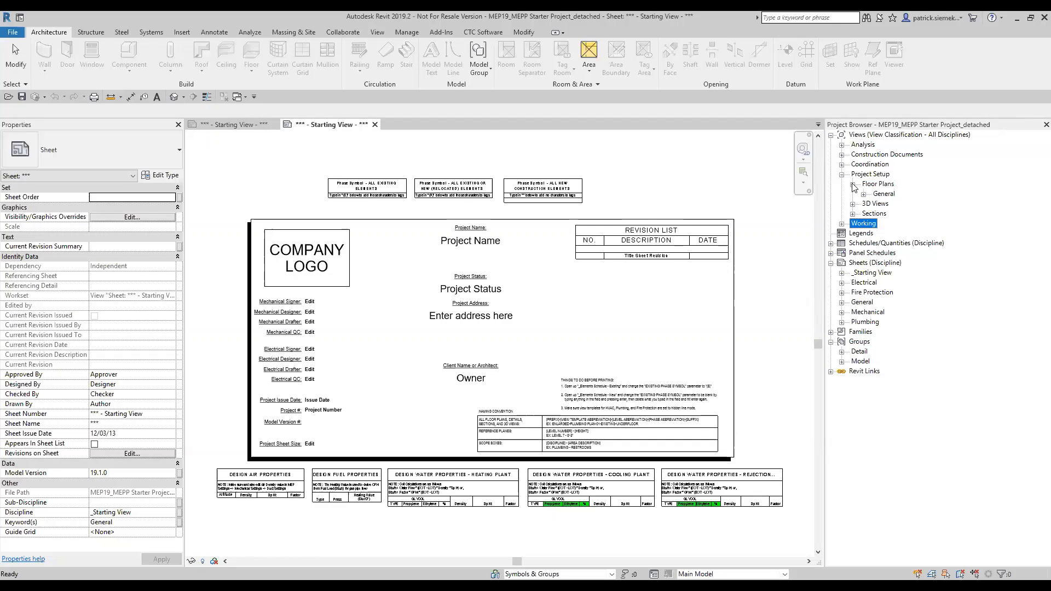
click(864, 195)
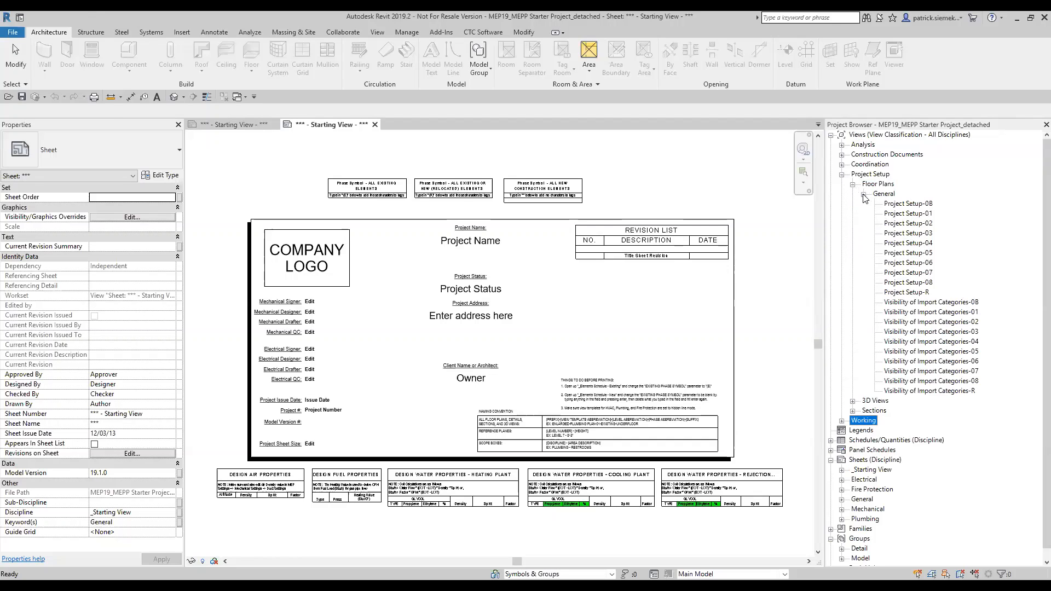
double_click(904, 215)
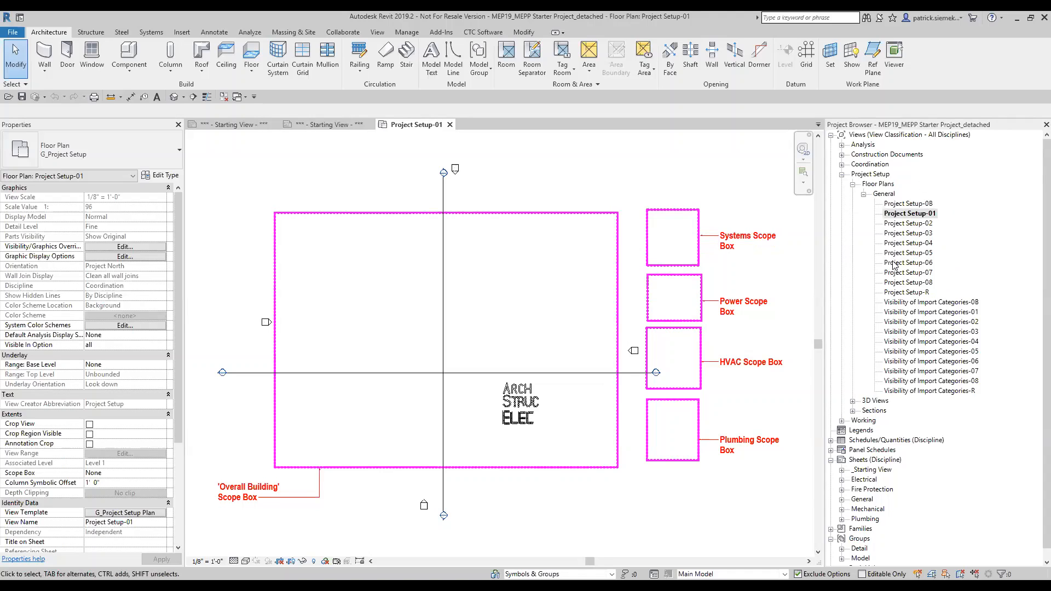
Step: Collapse the Project Setup branch and open the Working-Test Elements - All floor plan from the Working symbols views
click(863, 194)
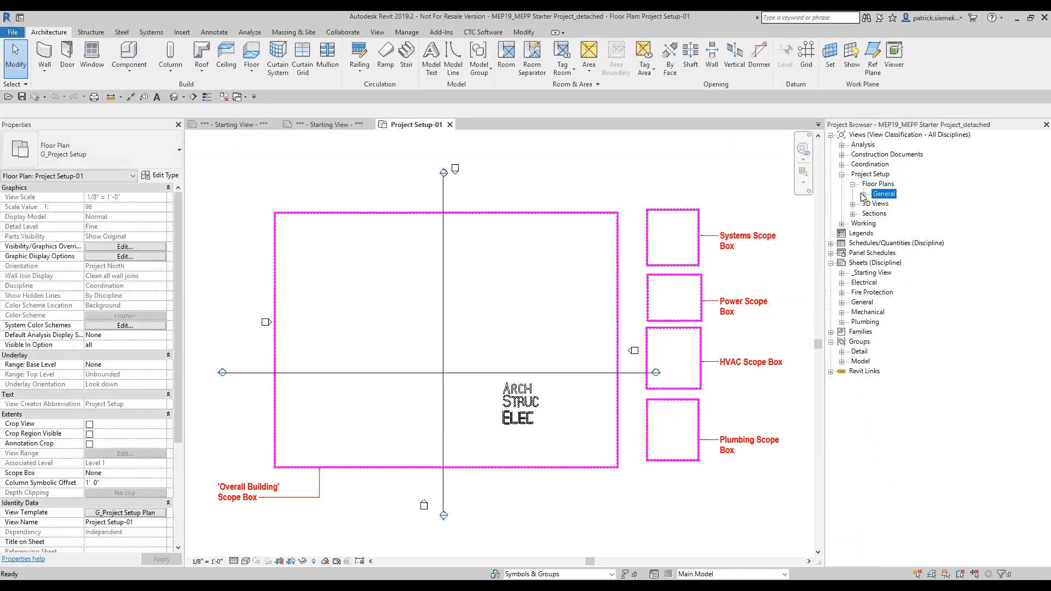
click(853, 185)
double_click(872, 174)
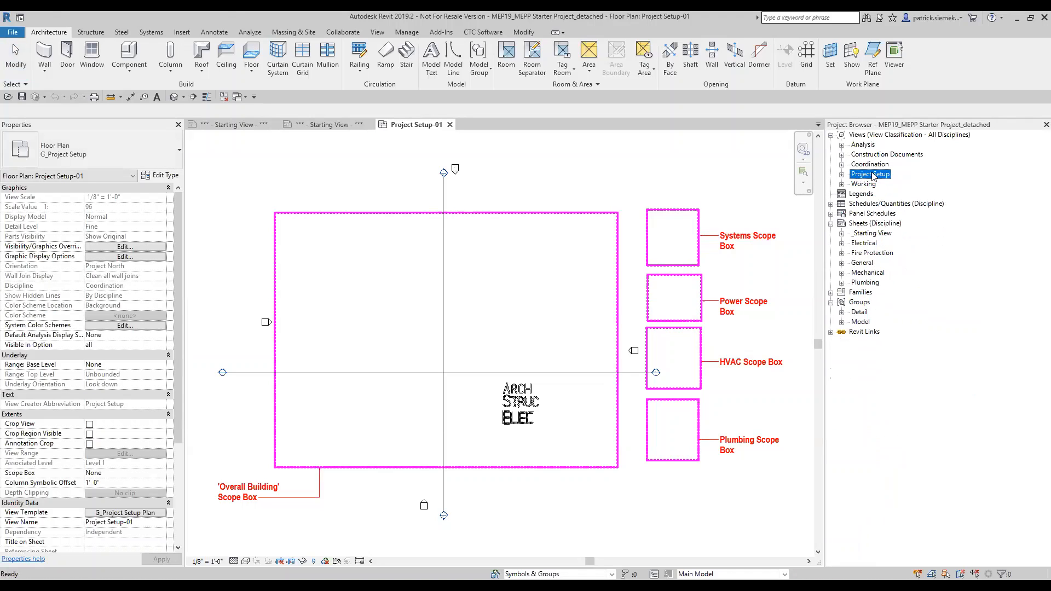
click(843, 185)
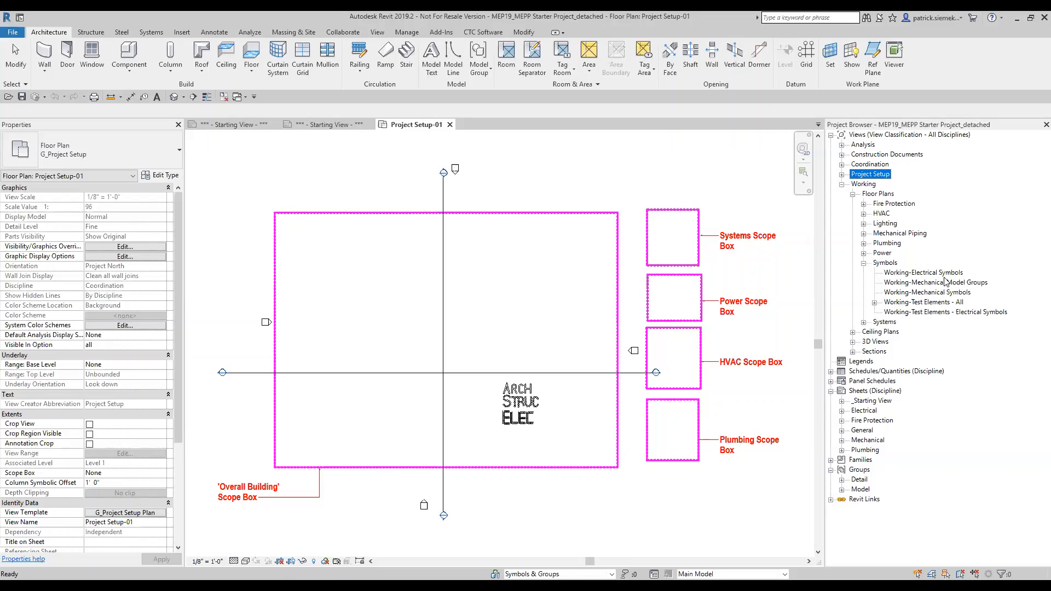
double_click(926, 303)
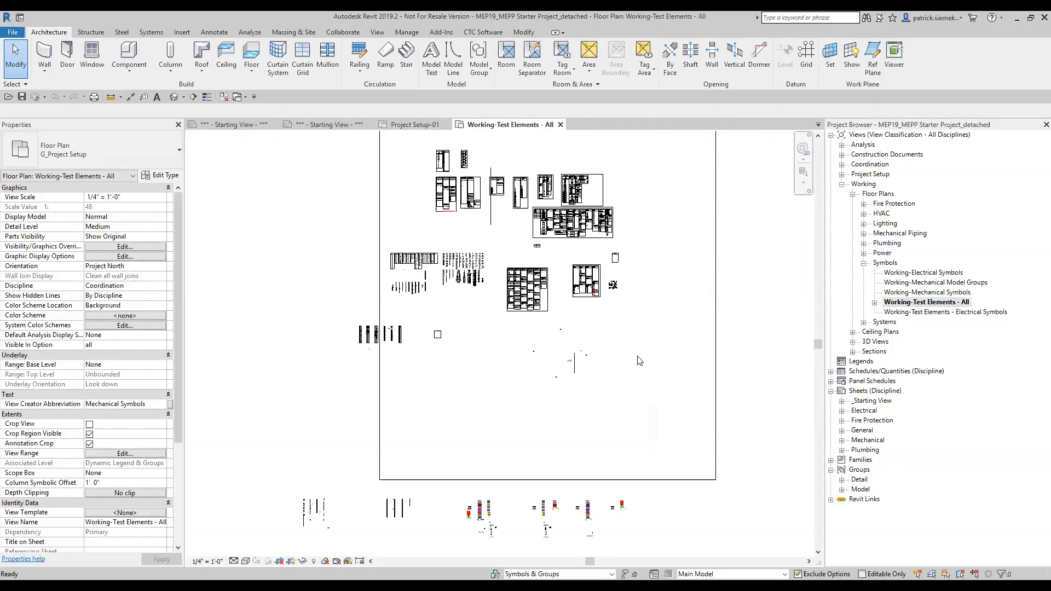
Step: Examine the groups of sample elements in the test elements plan, including the domestic and floor fixture tables
mouse_move(638, 356)
middle_down()
mouse_move(646, 351)
mouse_move(602, 272)
mouse_move(609, 310)
middle_up()
scroll(443, 221, up, 1)
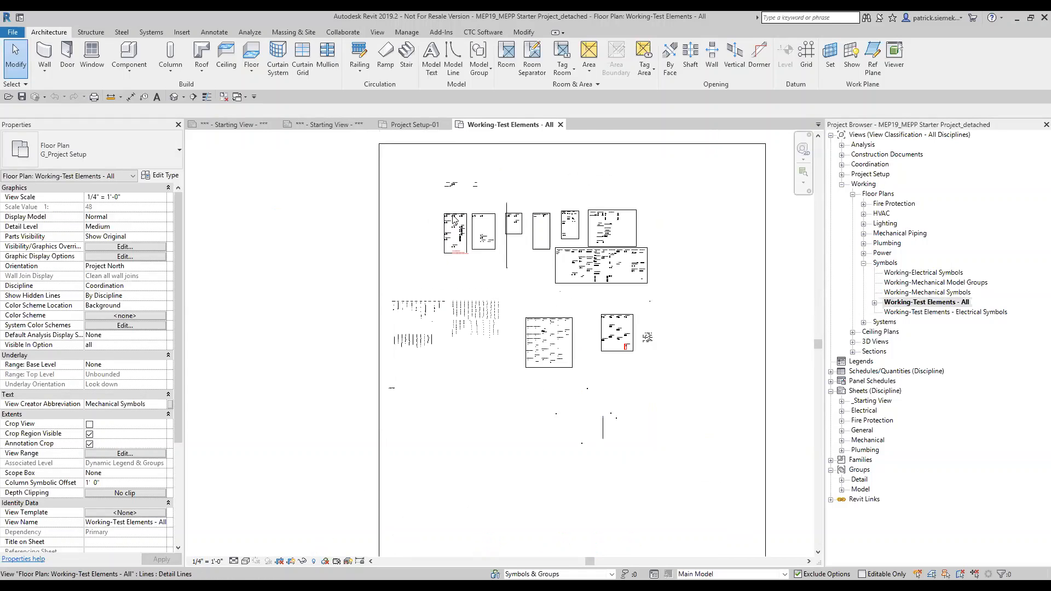
scroll(453, 219, up, 5)
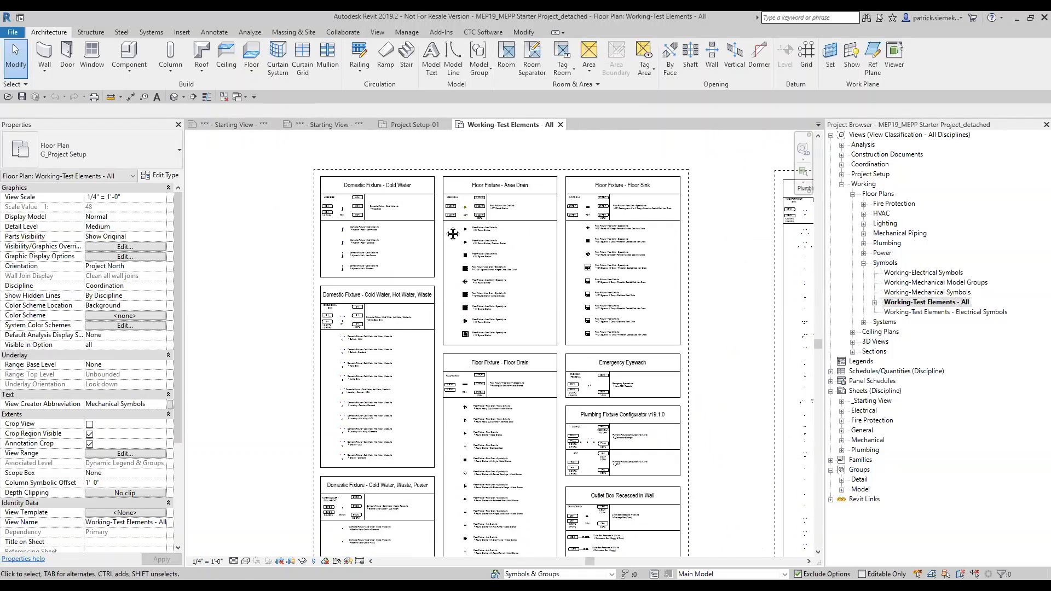
middle_drag(453, 234, 451, 265)
scroll(452, 264, up, 2)
scroll(452, 265, down, 1)
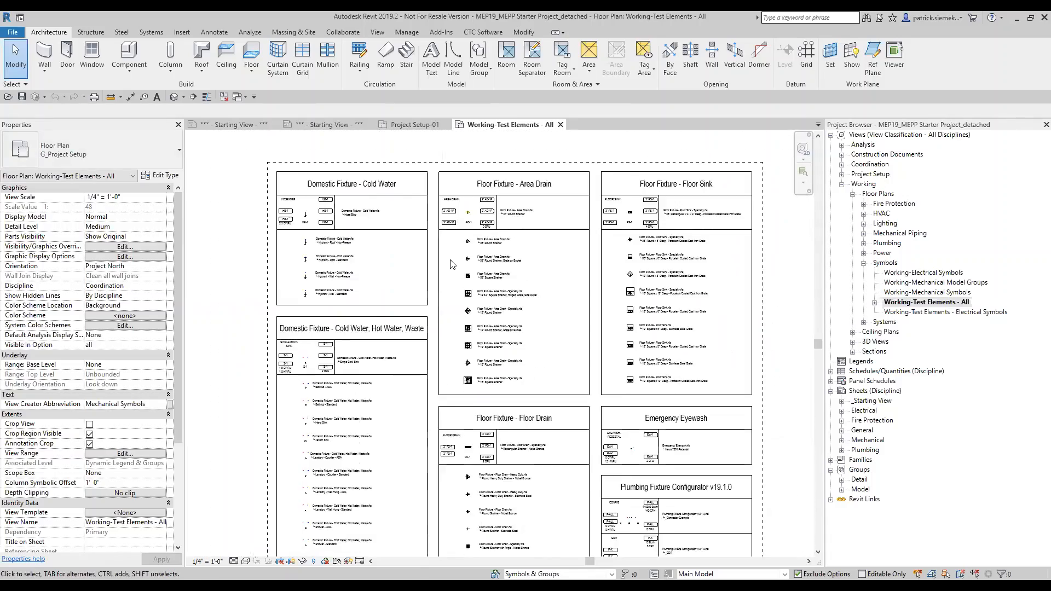
scroll(451, 264, down, 8)
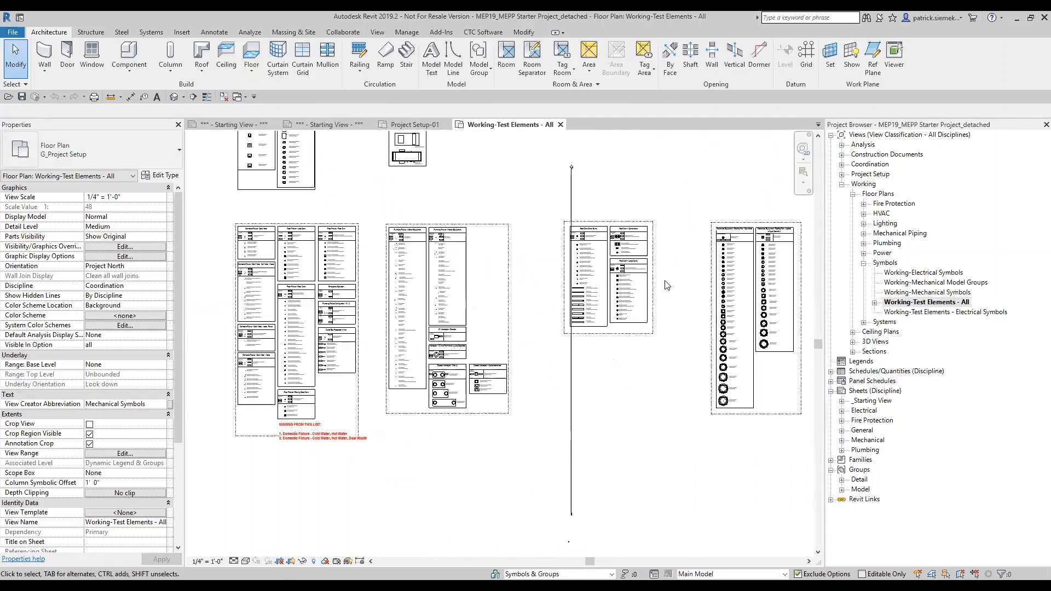
scroll(666, 285, down, 3)
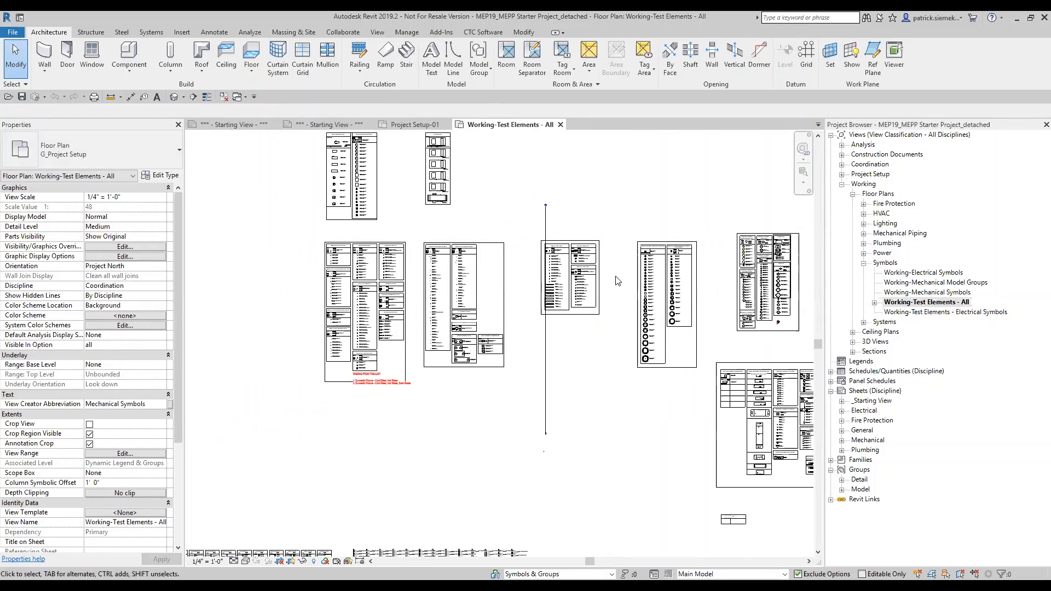
Step: Close the starter project's open views and the project itself without saving changes
click(561, 124)
click(449, 124)
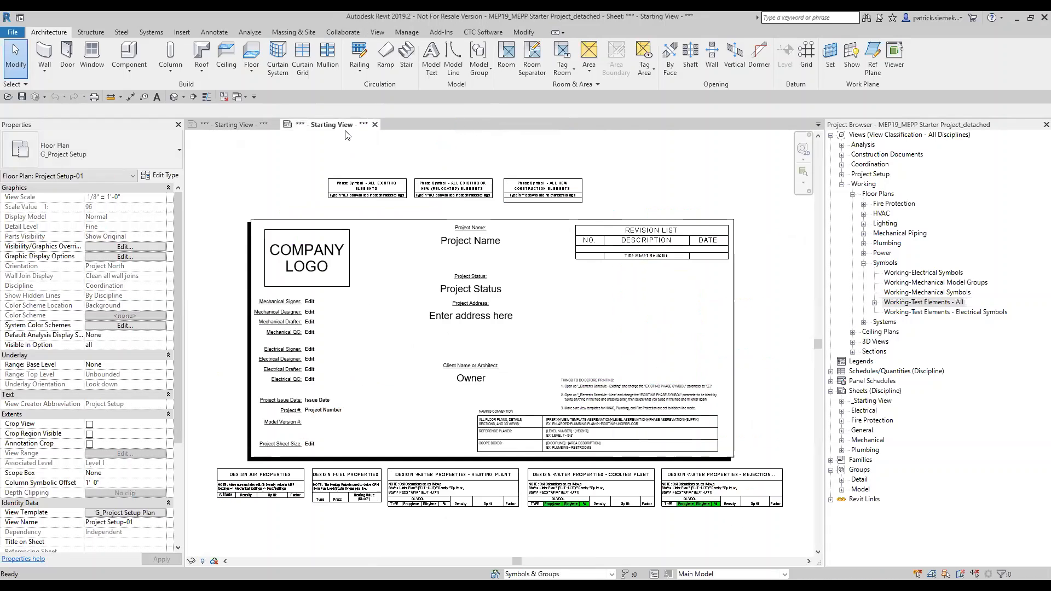
click(372, 125)
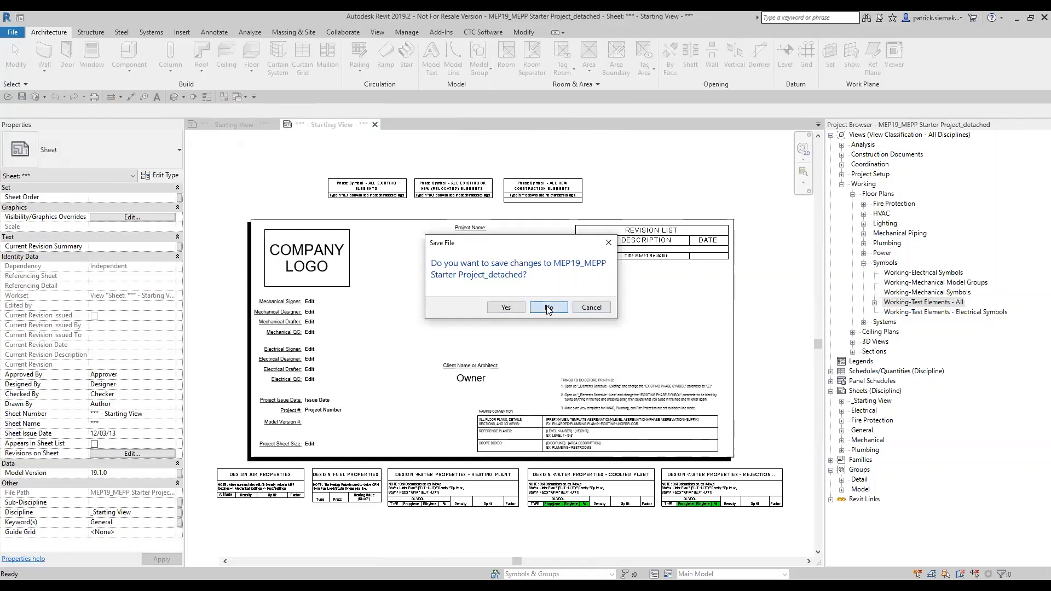
click(549, 308)
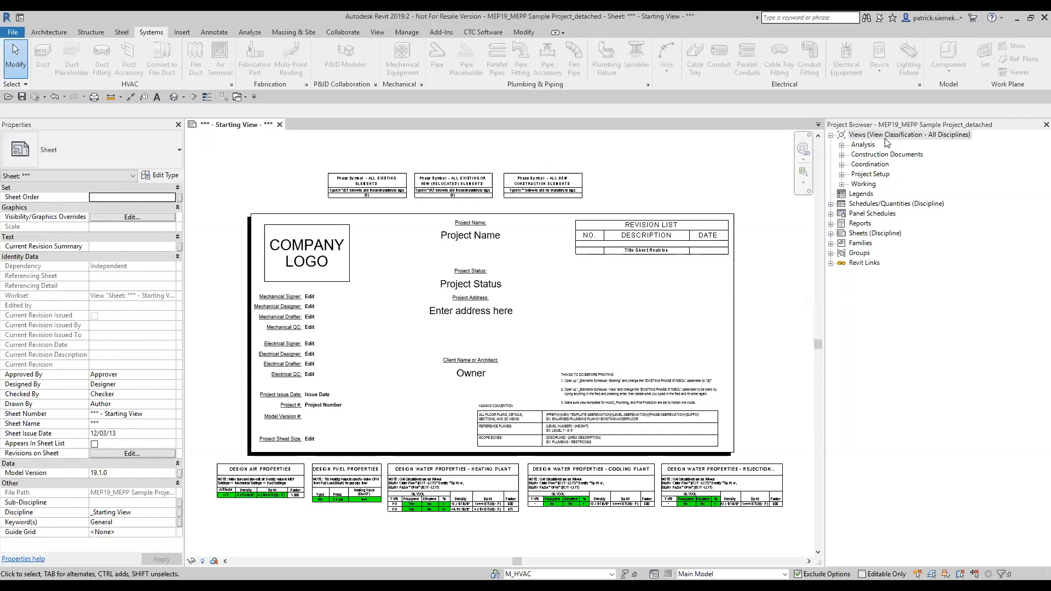
Step: Open the Diagram-HVAC Duct Flow-01 floor plan from the HVAC group of the Analysis views
click(866, 146)
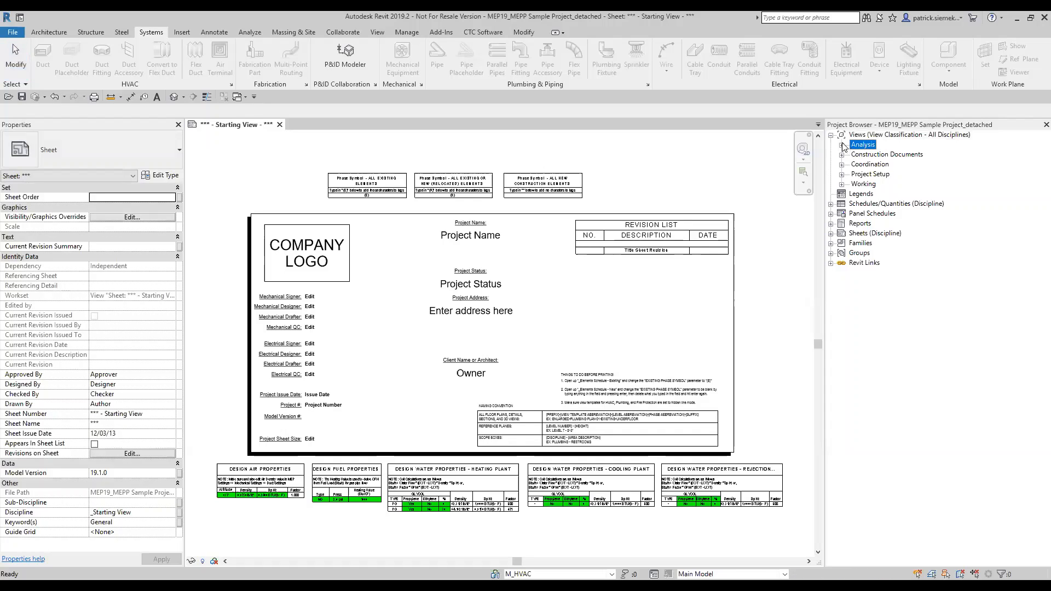
click(842, 145)
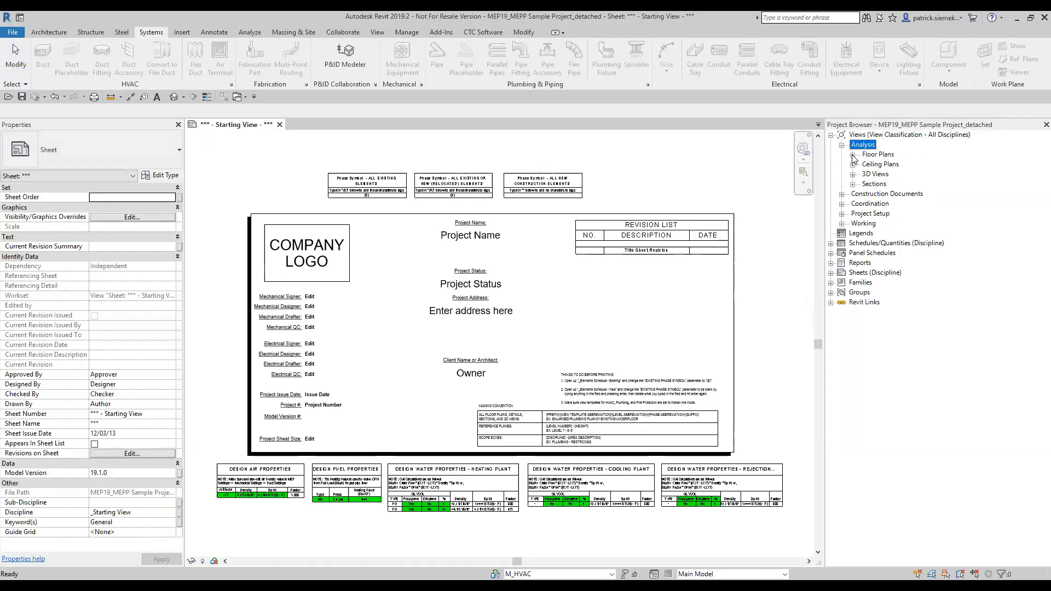
click(853, 156)
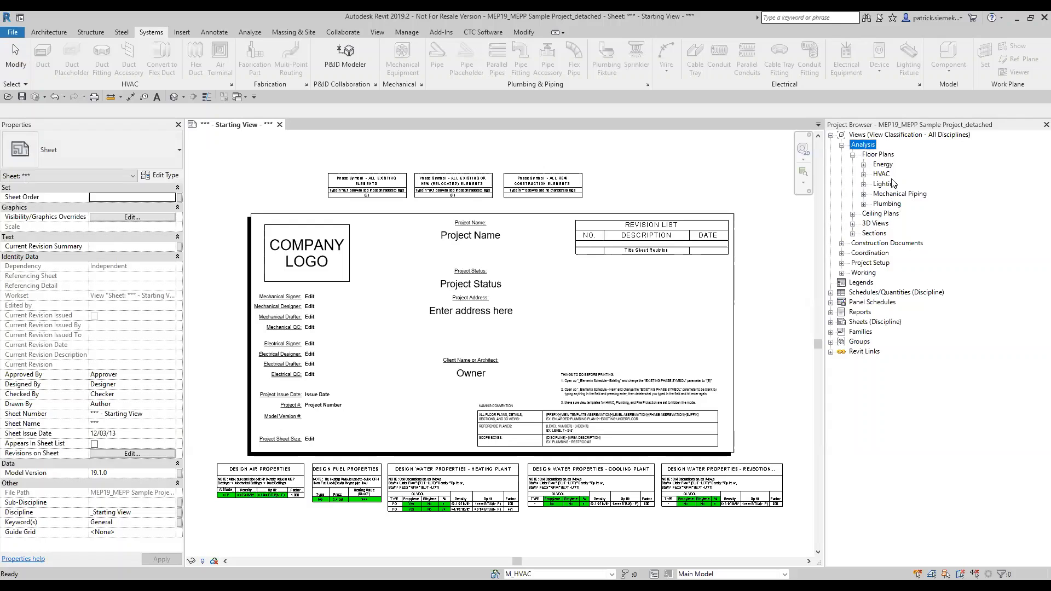
click(864, 175)
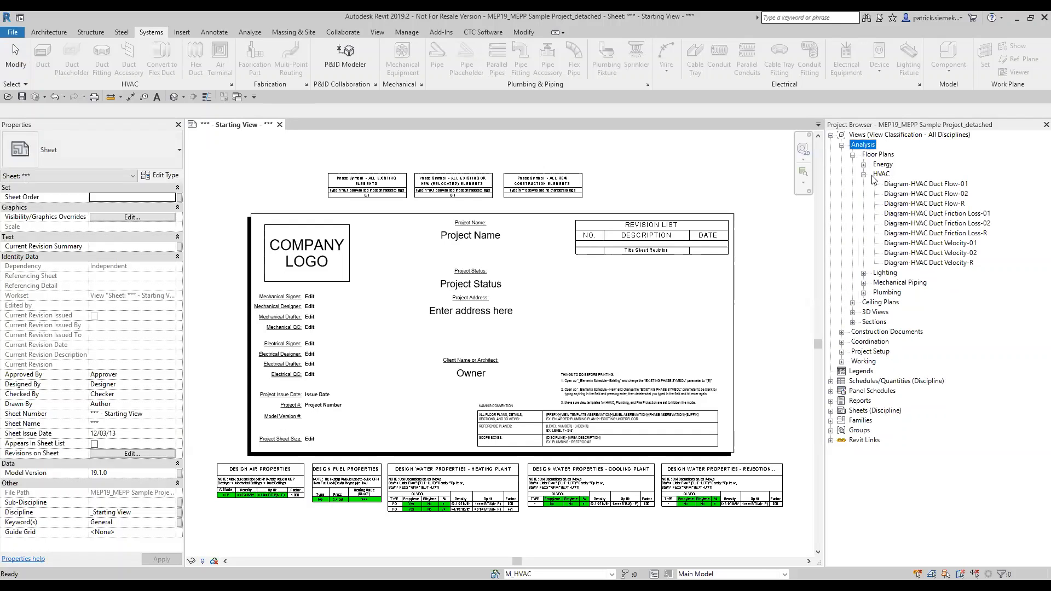
click(912, 186)
double_click(912, 186)
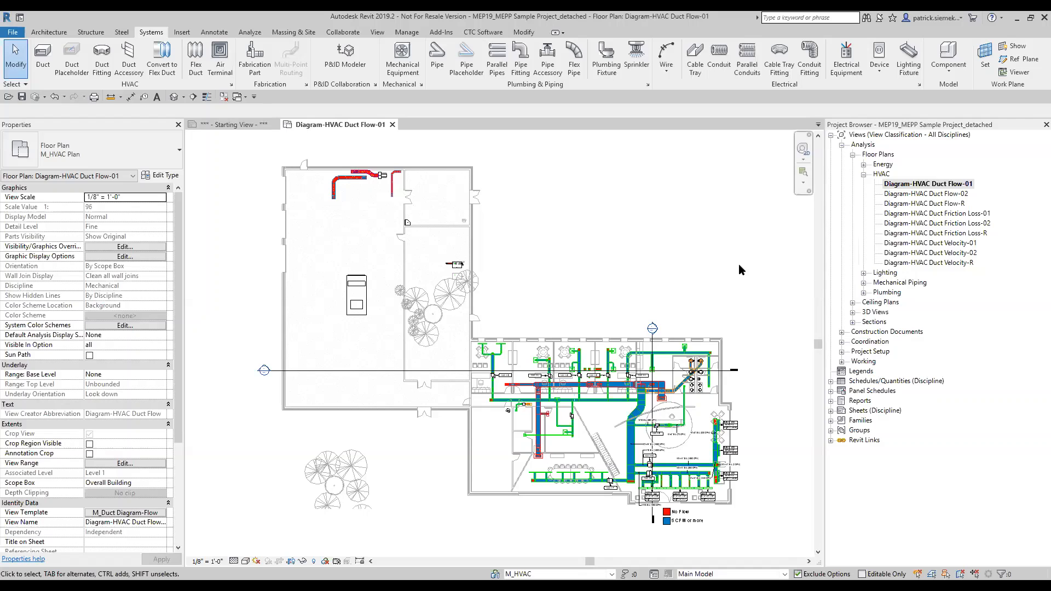
Step: Examine the duct flow colours and legend in the plan, and select the Diagram-HVAC Duct Friction Loss-01 view
scroll(688, 486, up, 2)
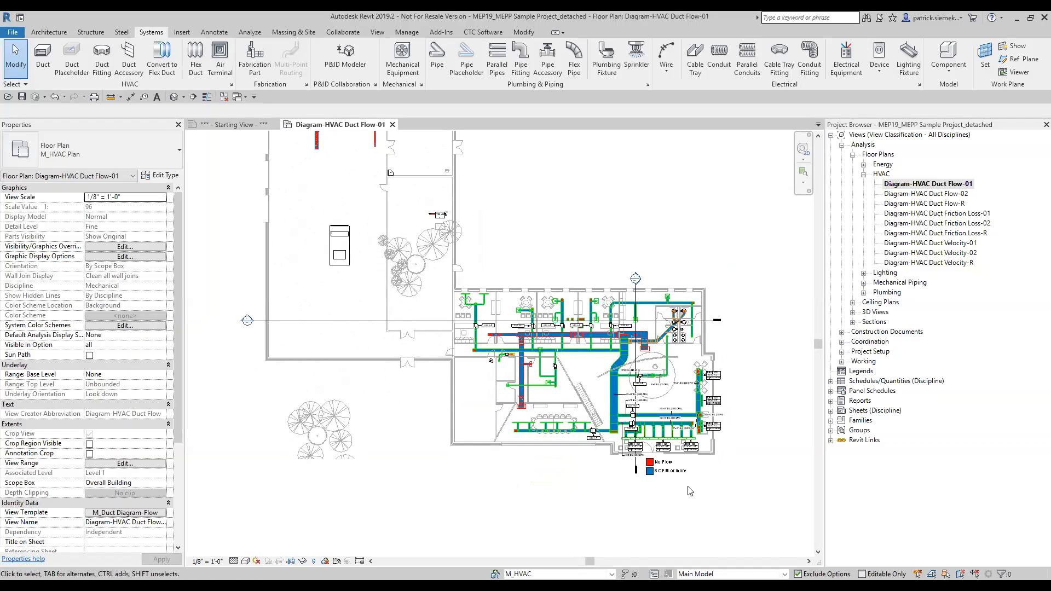
scroll(688, 486, up, 3)
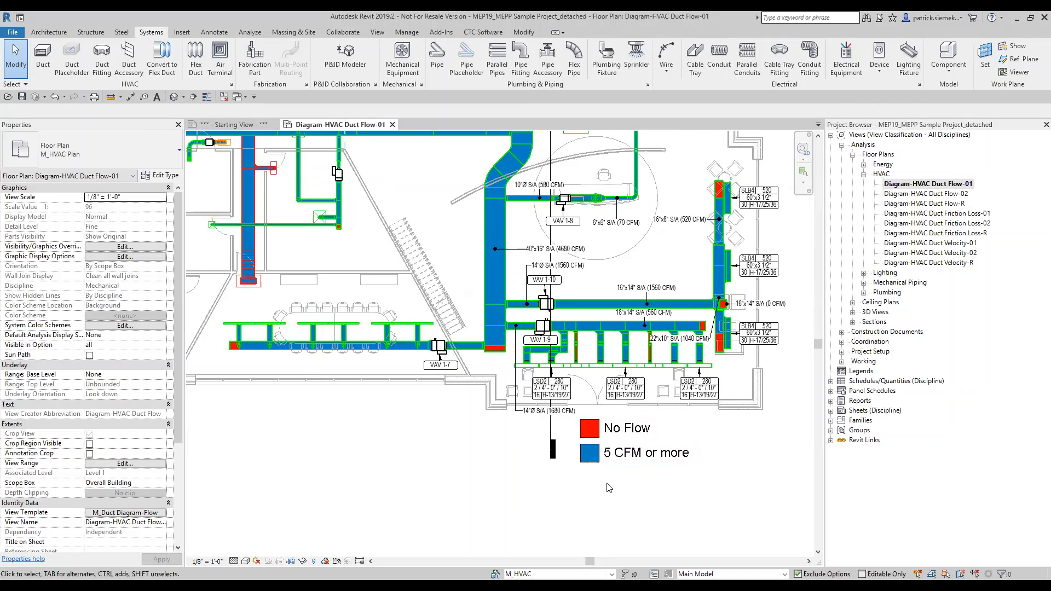
scroll(624, 495, down, 4)
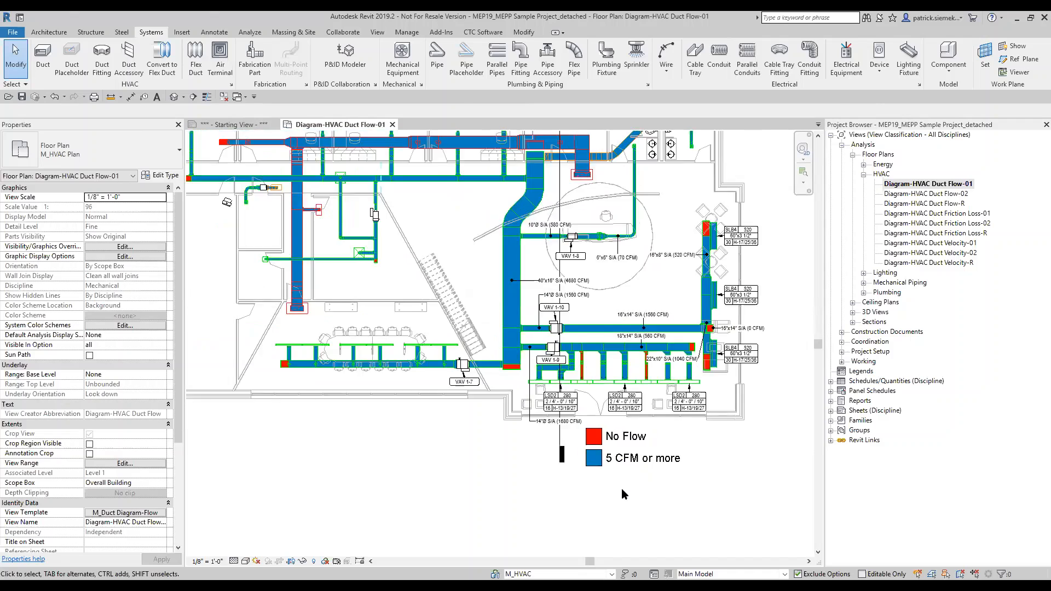
middle_drag(534, 392, 530, 380)
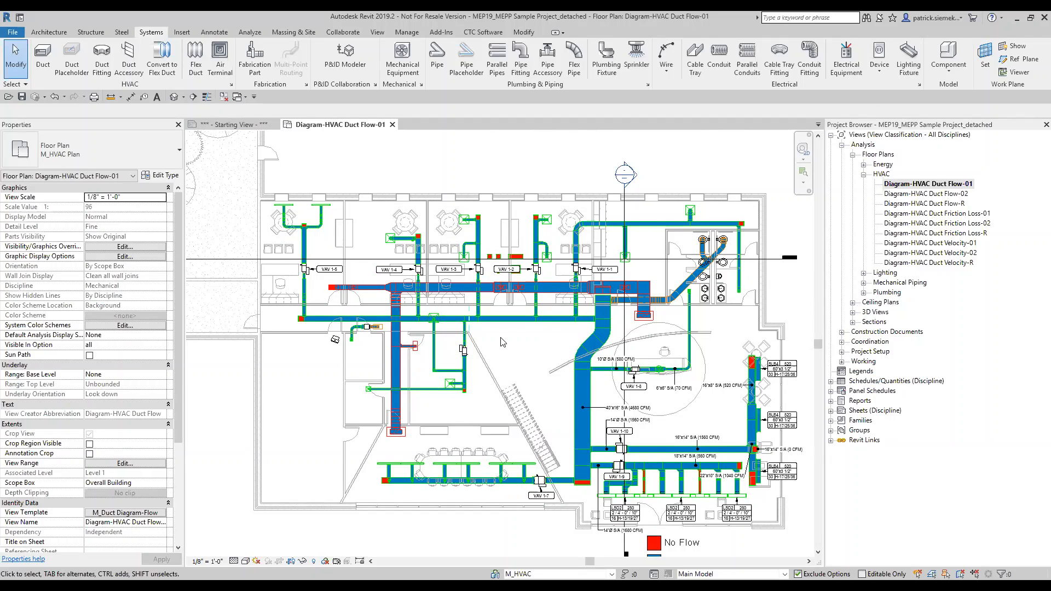
scroll(467, 275, down, 2)
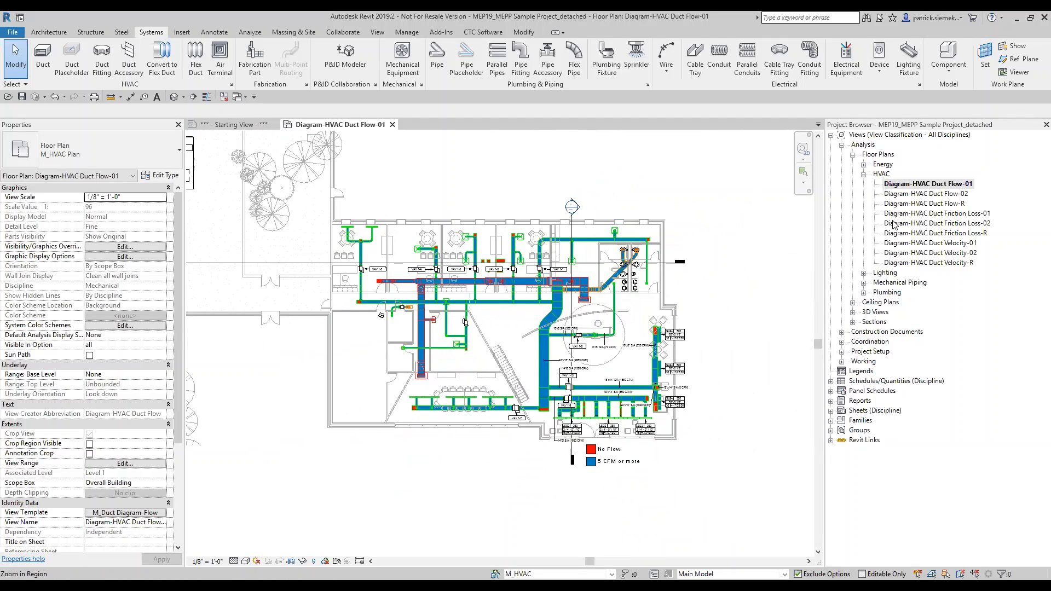
click(926, 214)
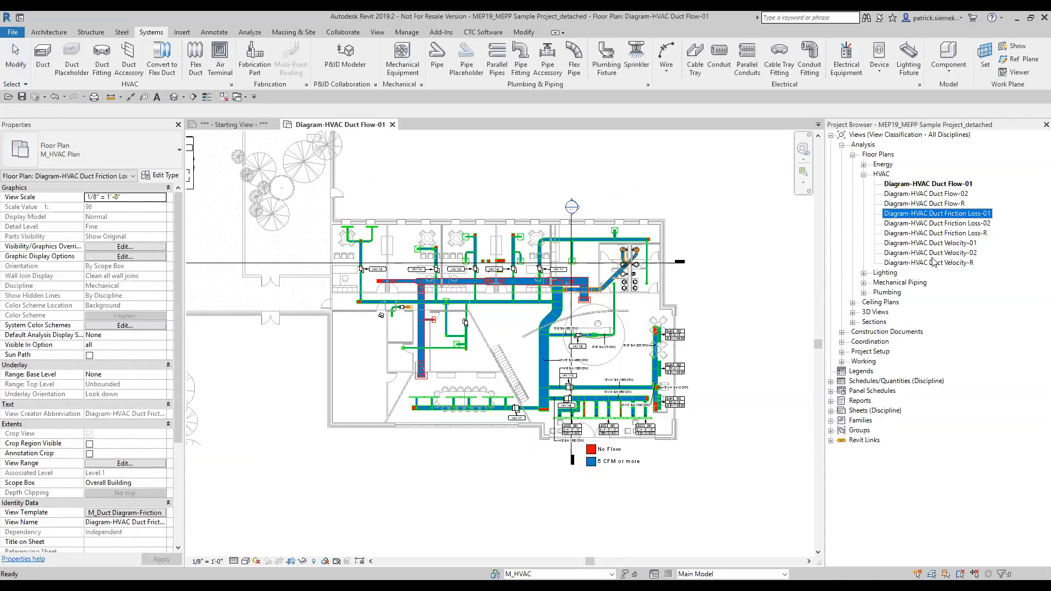
Step: Select the Diagram-HVAC Duct Velocity-01 view and look through the plumbing diagram views among the Analysis floor plans
click(936, 244)
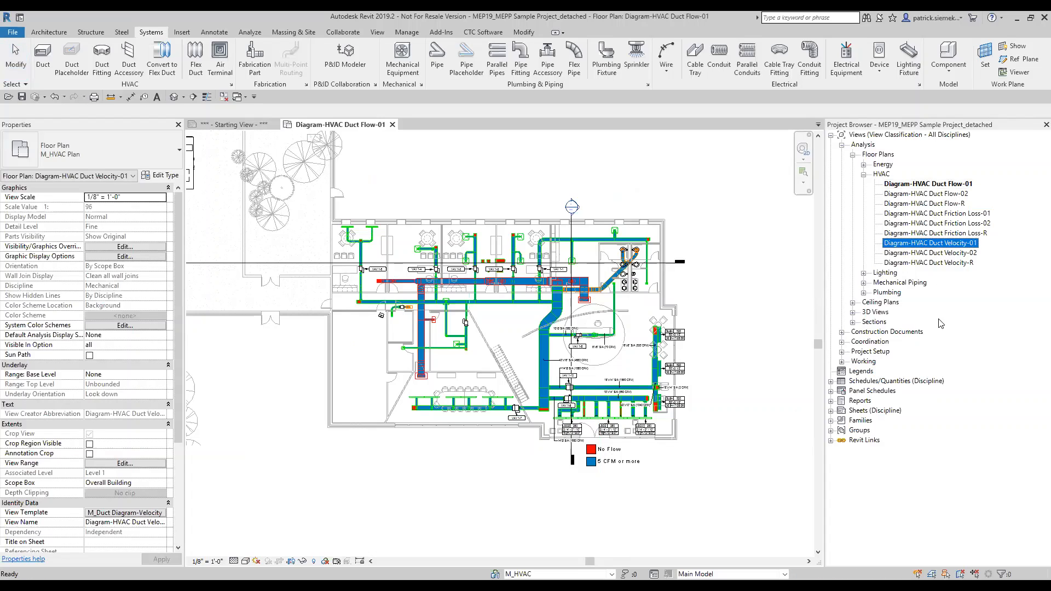
click(863, 174)
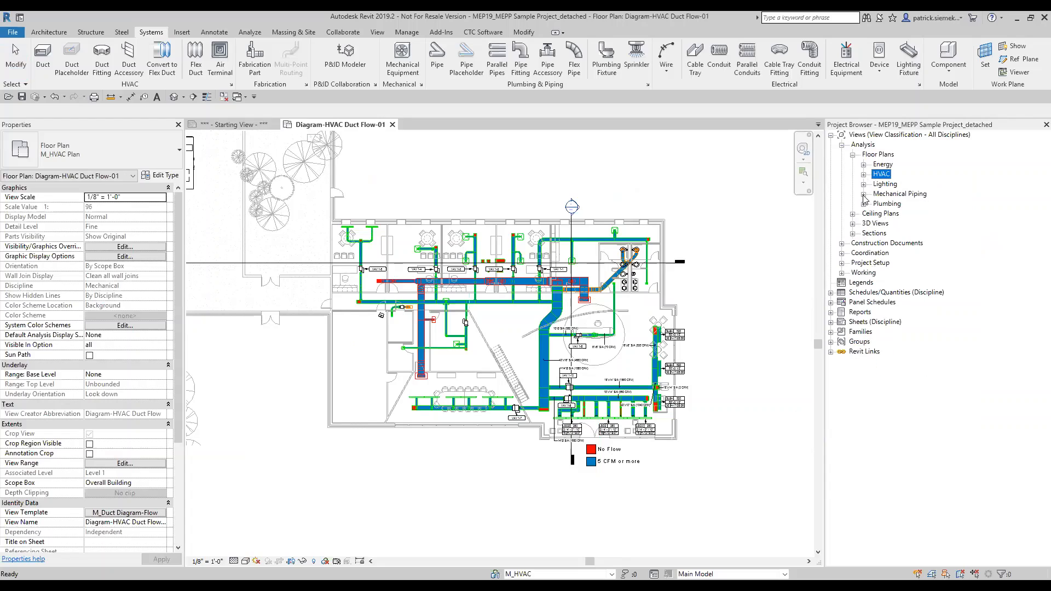
click(864, 203)
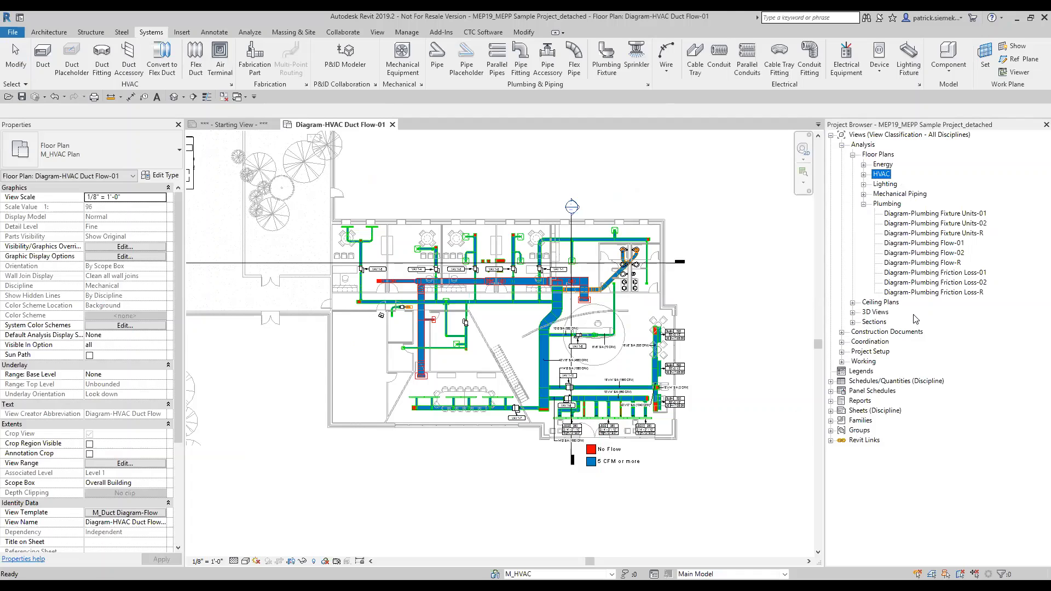
click(863, 204)
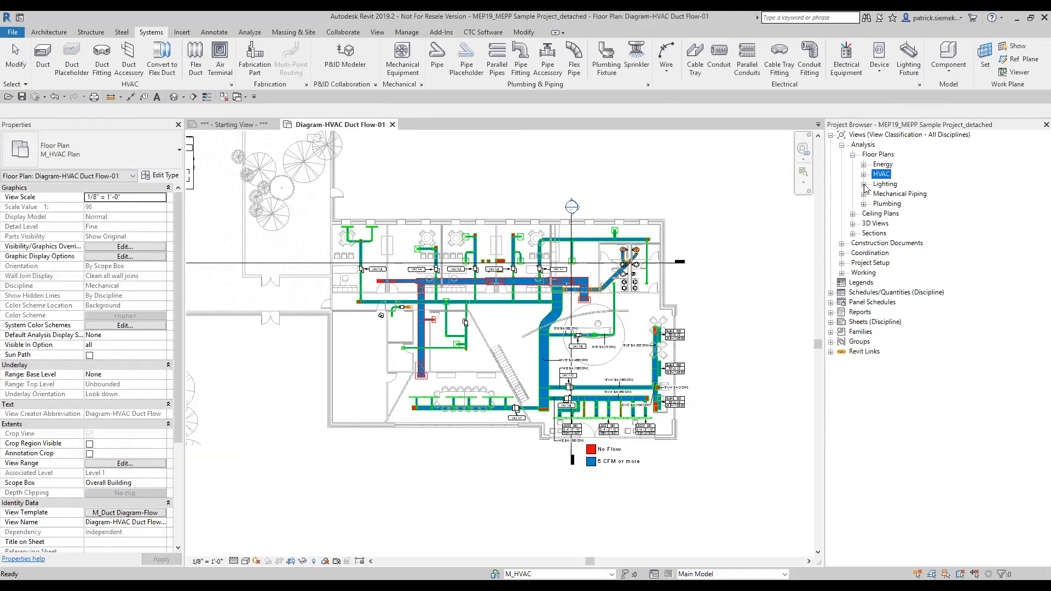
Step: Open the Analysis-Lighting Plan-01 floor plan from the Lighting group of the Analysis views and show the whole plan
click(864, 184)
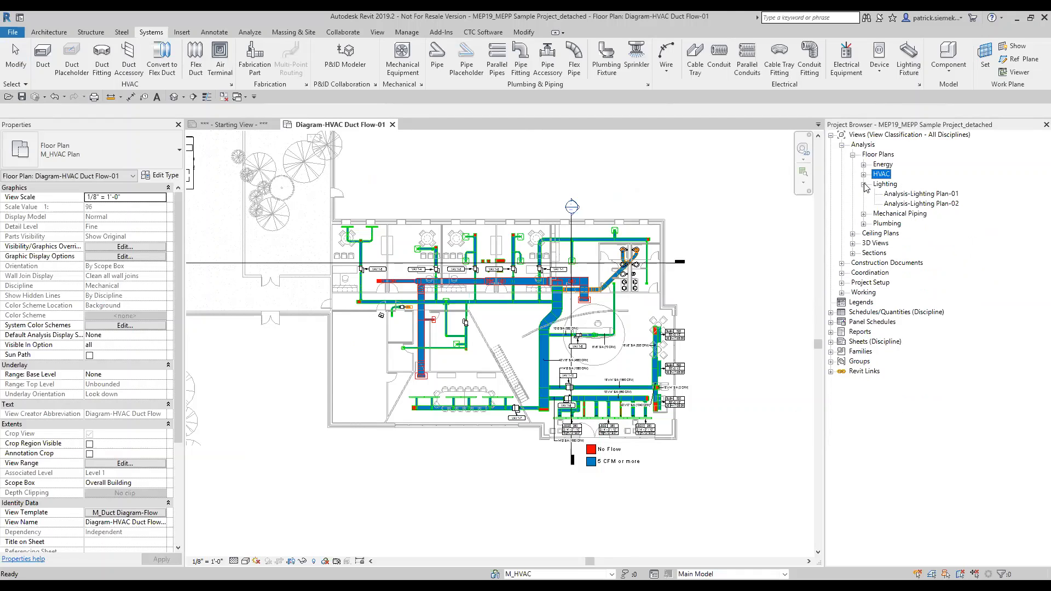
double_click(913, 194)
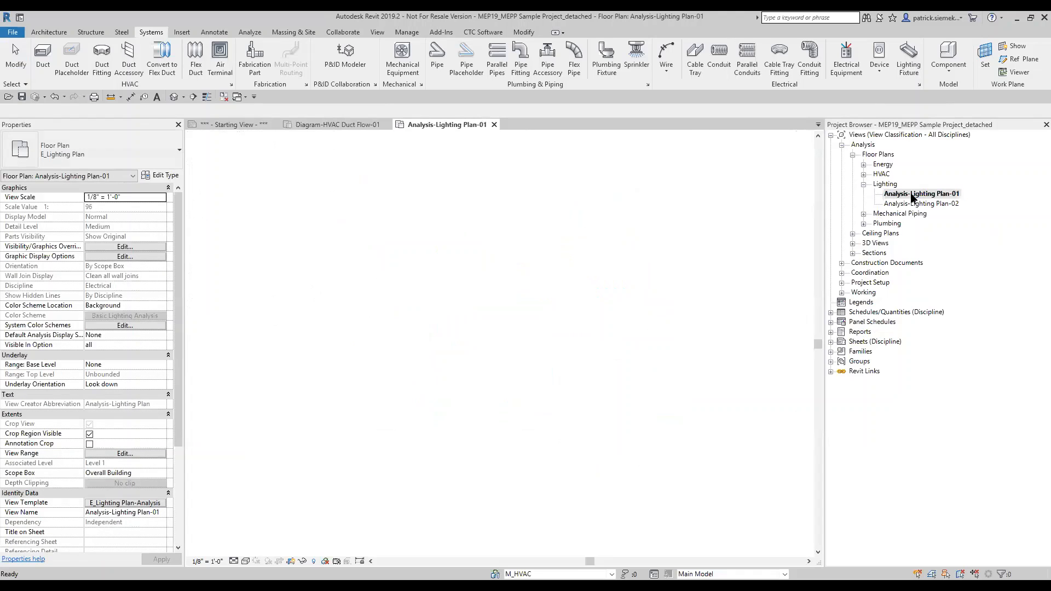
middle_drag(514, 197, 590, 288)
scroll(579, 274, down, 1)
middle_click(552, 248)
middle_click(551, 248)
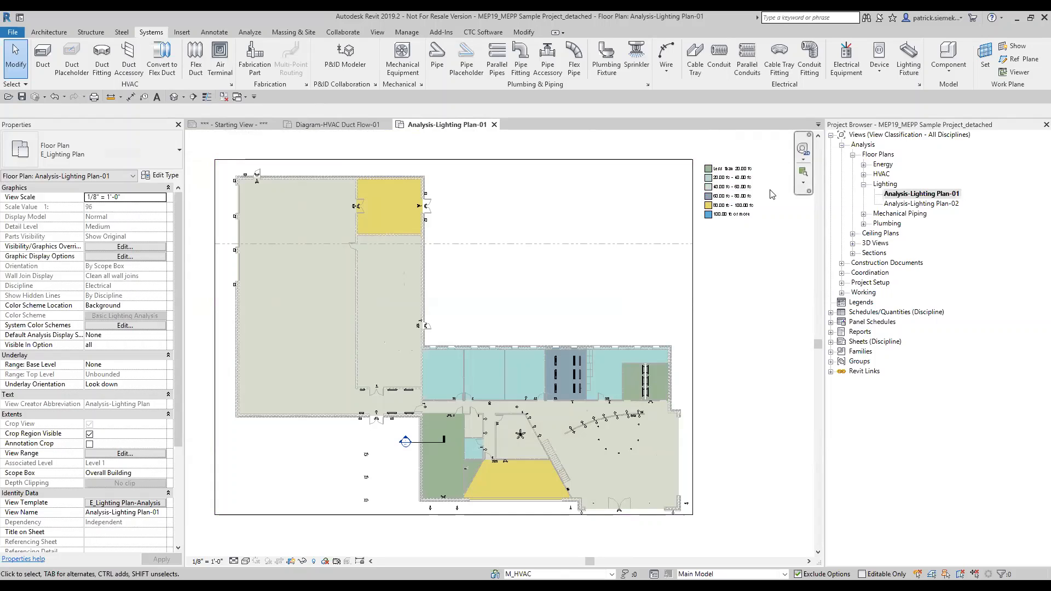
Step: Examine the foot-candle color legend and the room colors in the lighting analysis plan
scroll(769, 181, up, 3)
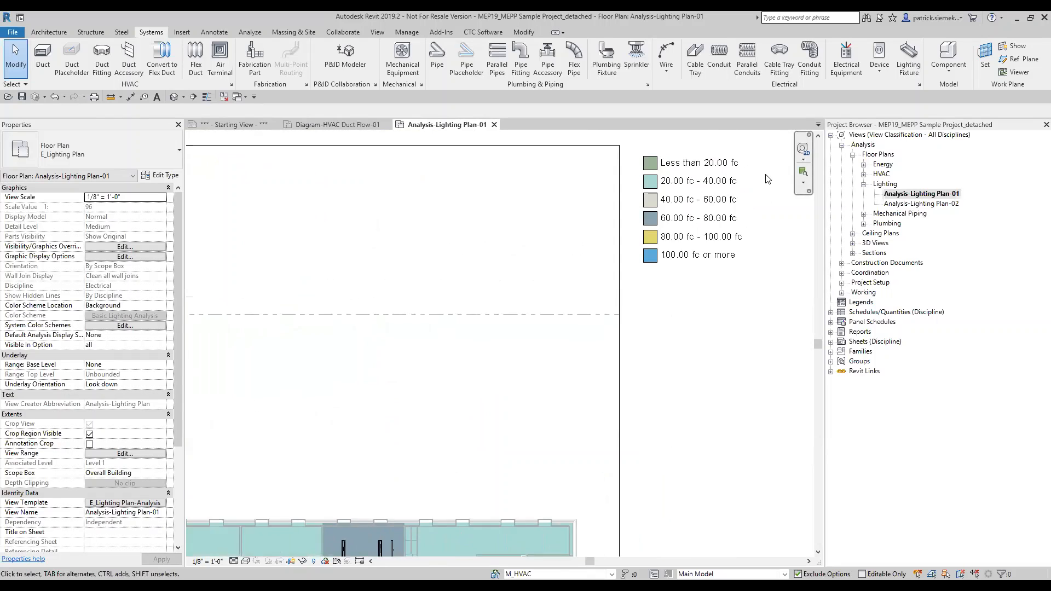
middle_drag(768, 179, 726, 248)
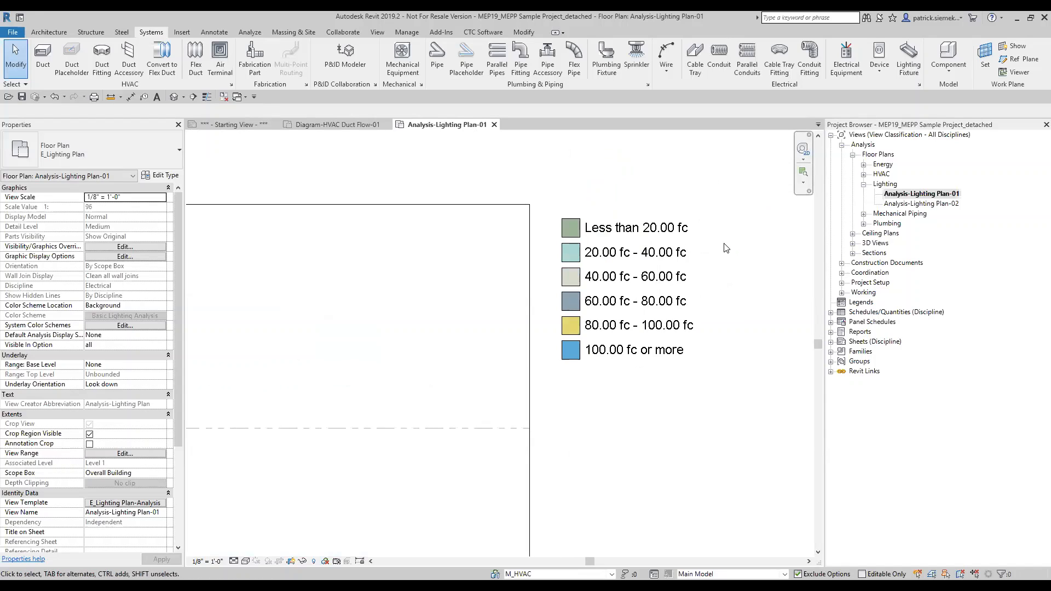
scroll(727, 248, down, 5)
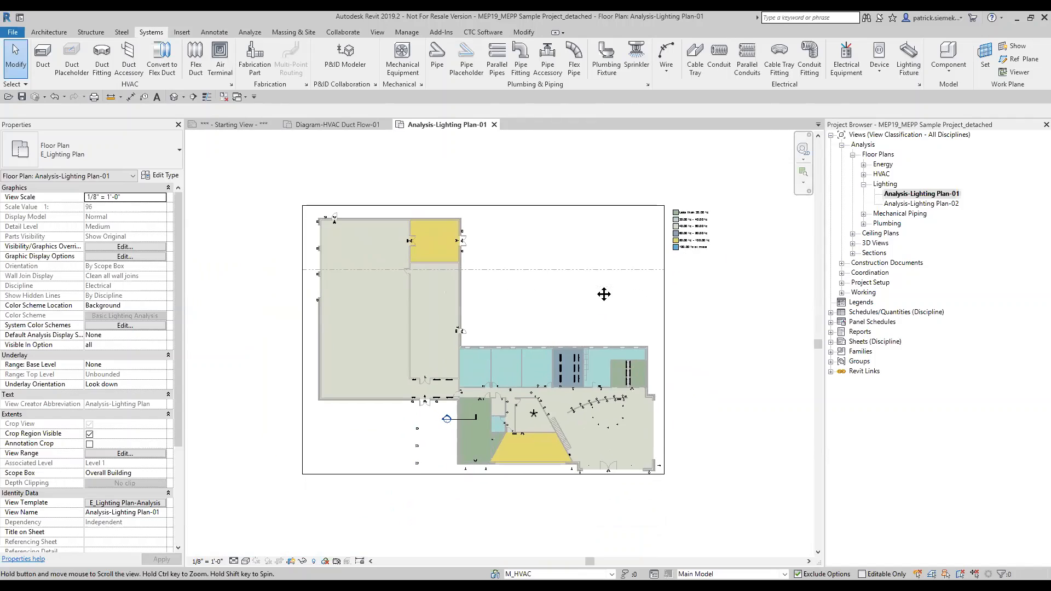
scroll(530, 384, up, 4)
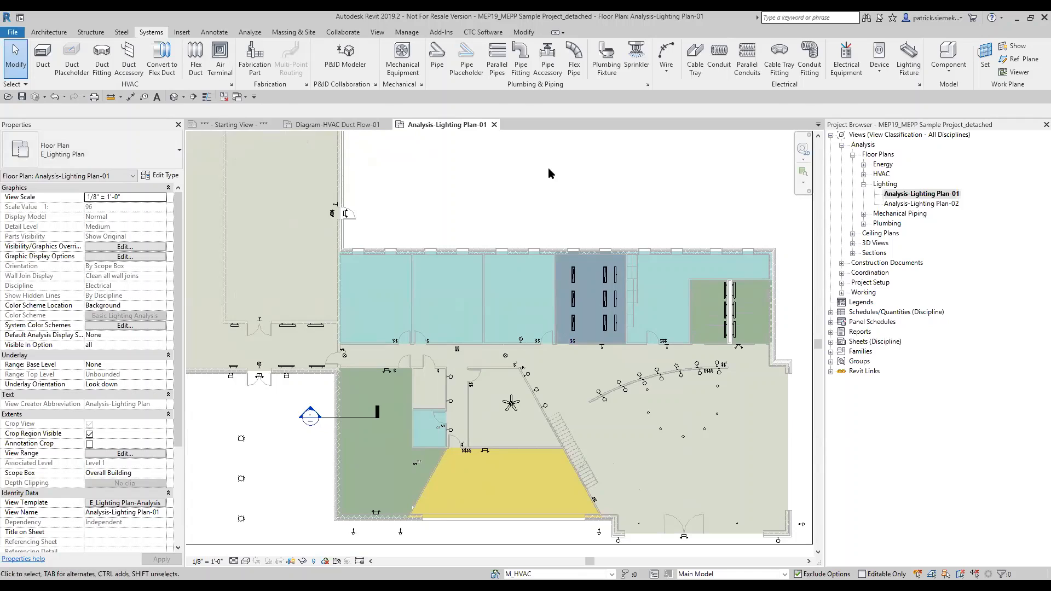
scroll(589, 317, down, 3)
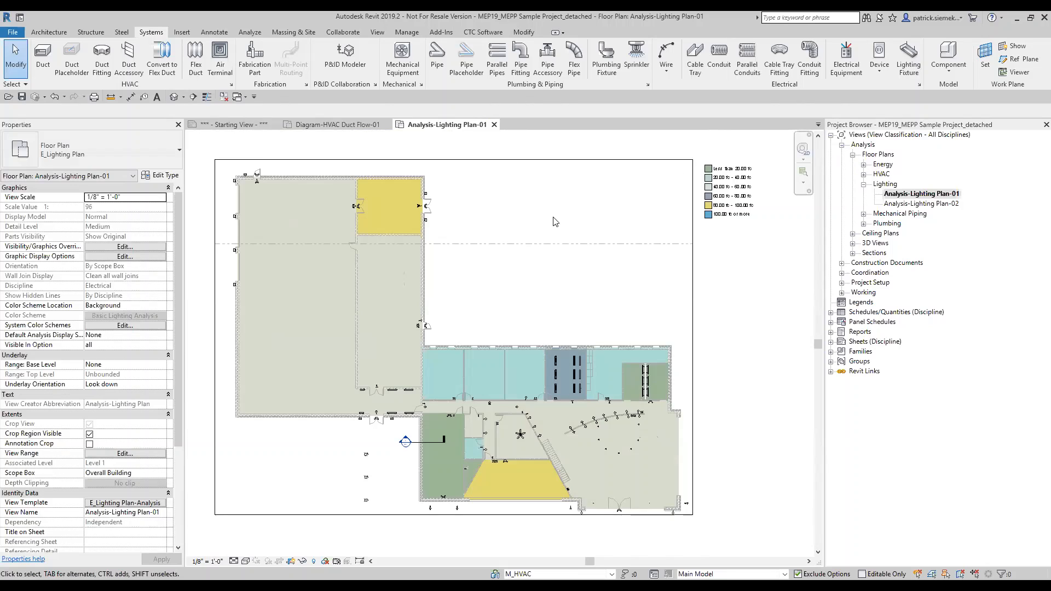
Step: Close the lighting analysis and duct flow plans, and collapse the Analysis view category
click(494, 124)
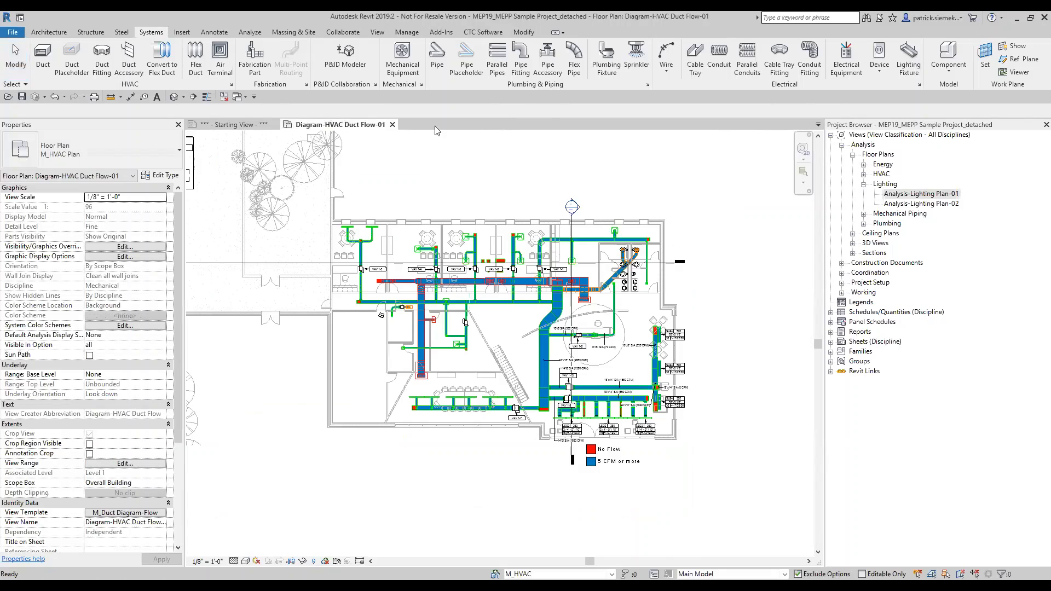
click(392, 124)
click(864, 185)
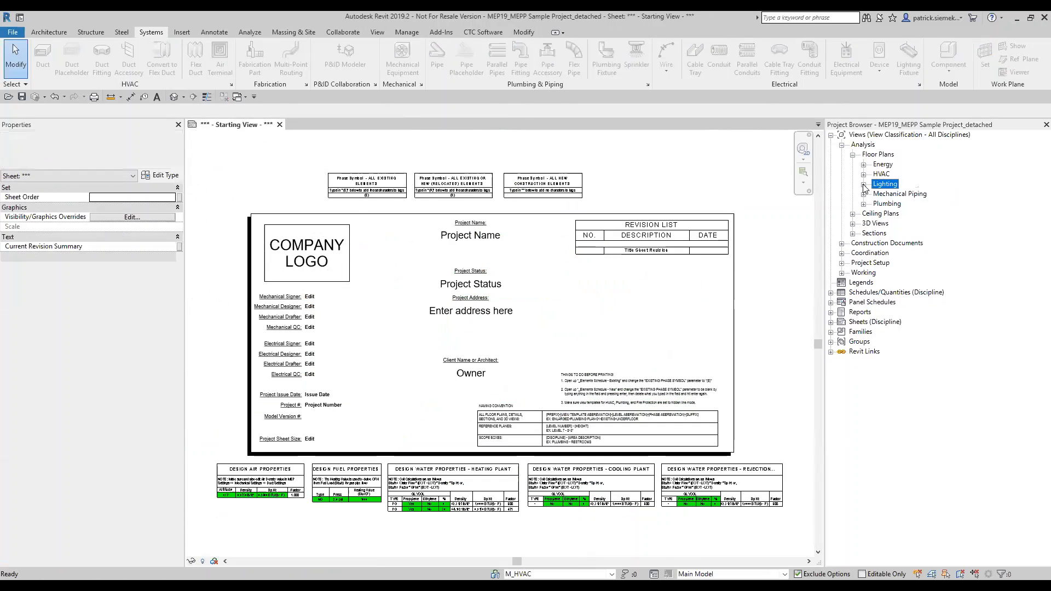
click(852, 155)
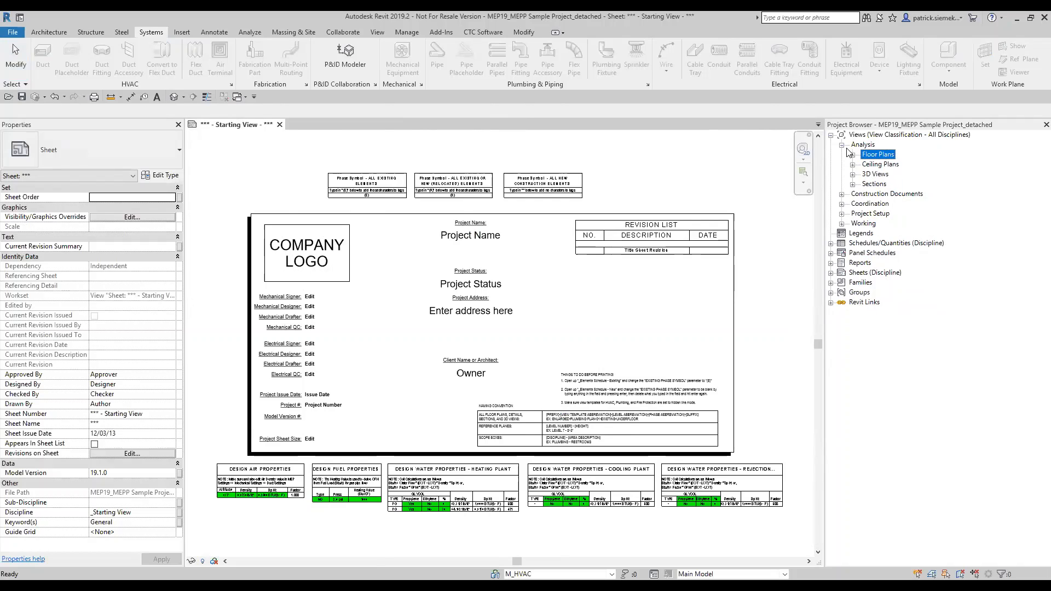
click(842, 146)
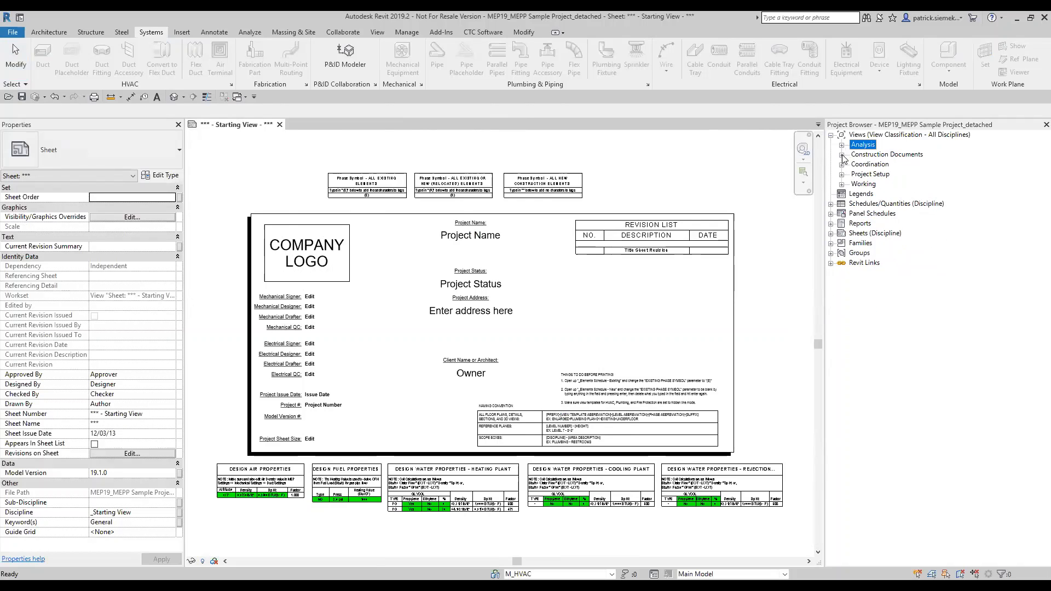
Step: Open the HVAC Plan-01 floor plan from the HVAC group of the Construction Documents views
click(842, 155)
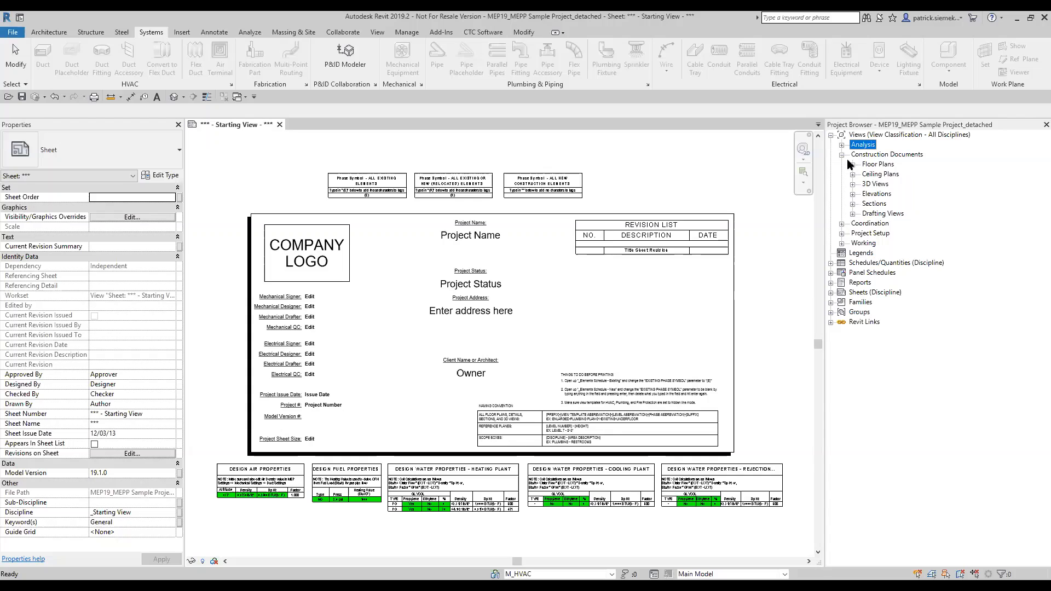
click(853, 165)
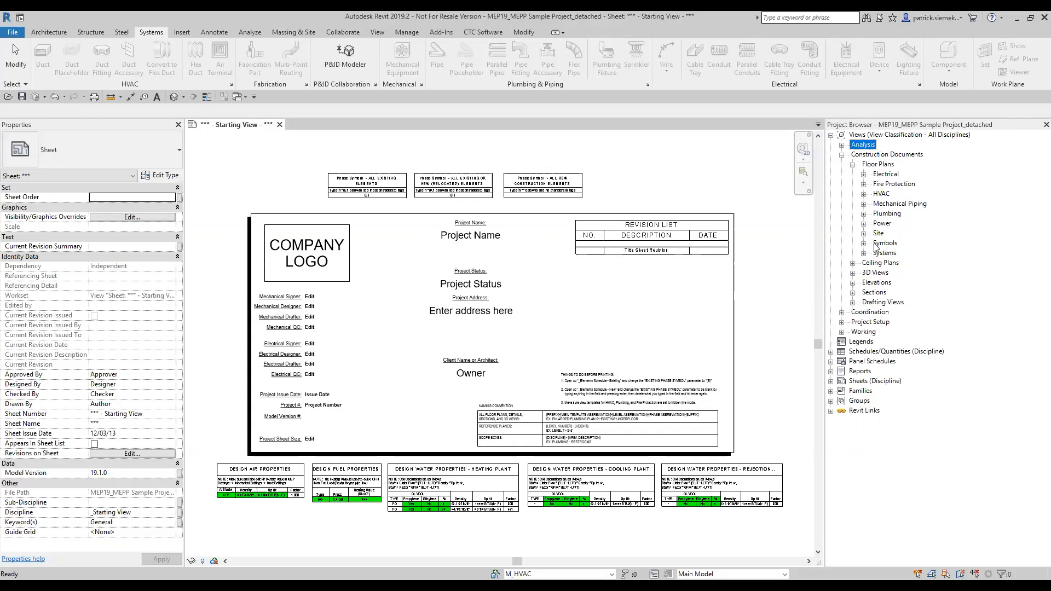
click(864, 194)
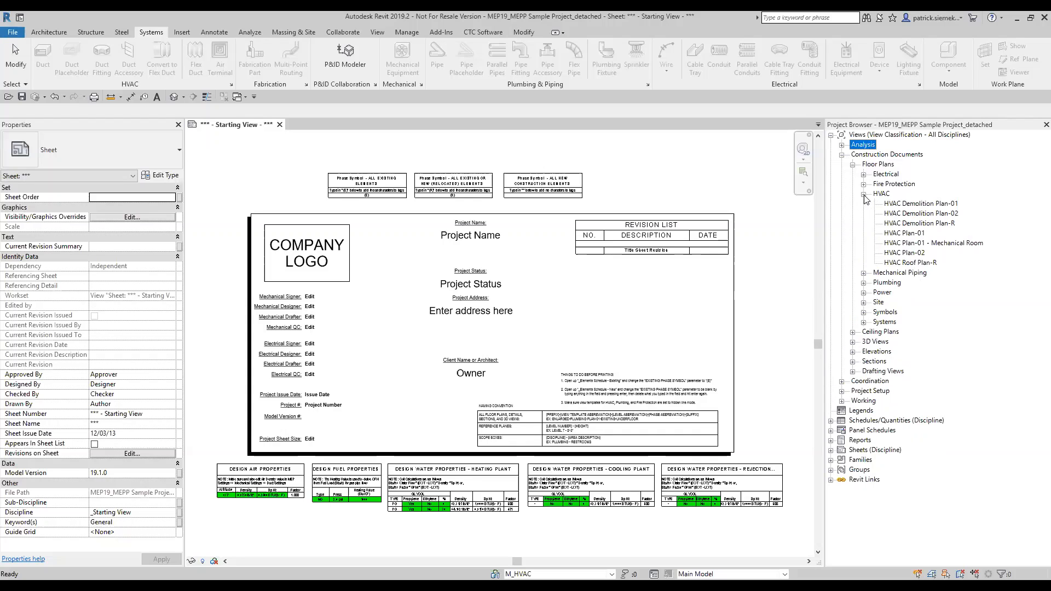
click(911, 234)
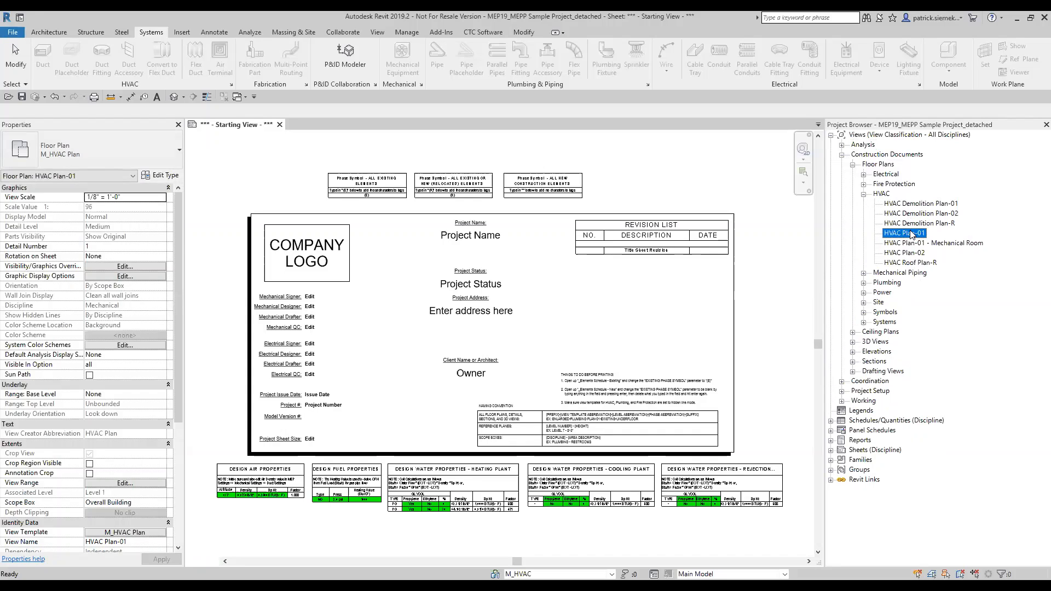
double_click(912, 234)
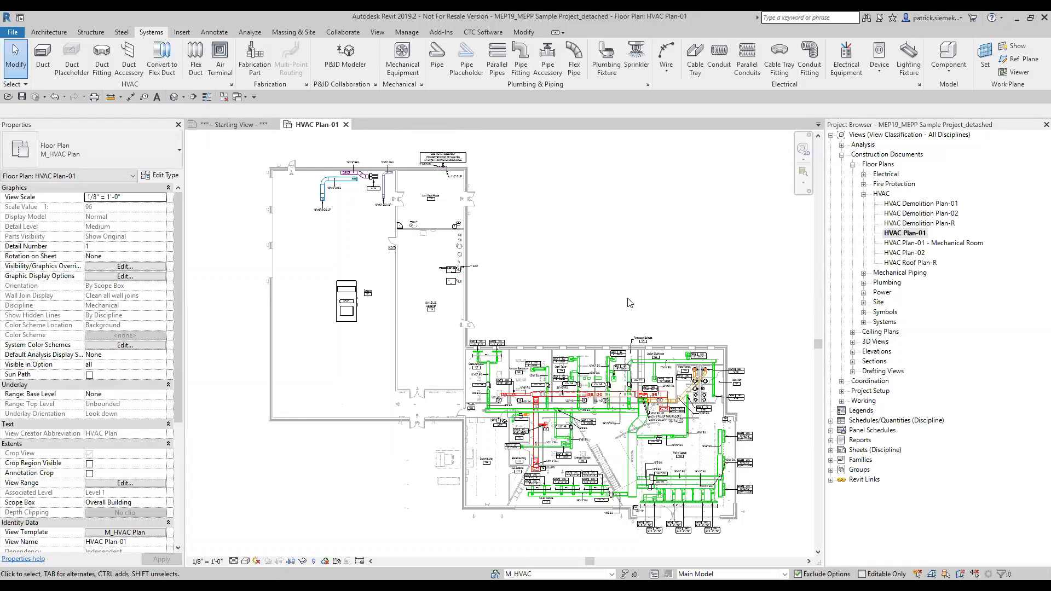
Step: Examine the ductwork, air terminal tags, duct sizes and room labels in HVAC Plan-01, including around room 106
scroll(504, 403, up, 4)
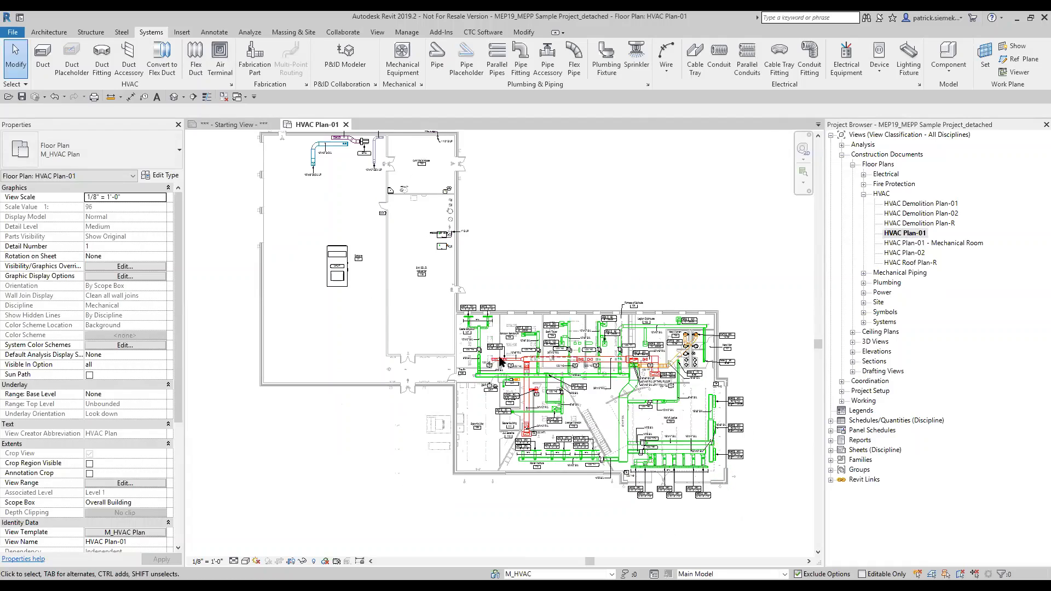
scroll(500, 360, up, 3)
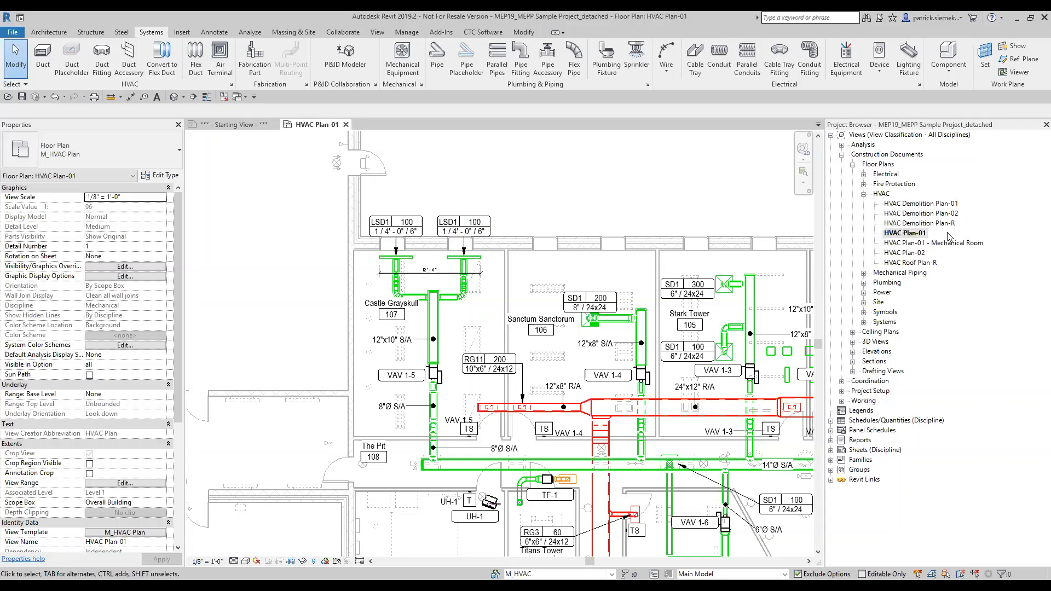
middle_drag(528, 304, 408, 280)
scroll(469, 303, up, 1)
scroll(468, 279, up, 4)
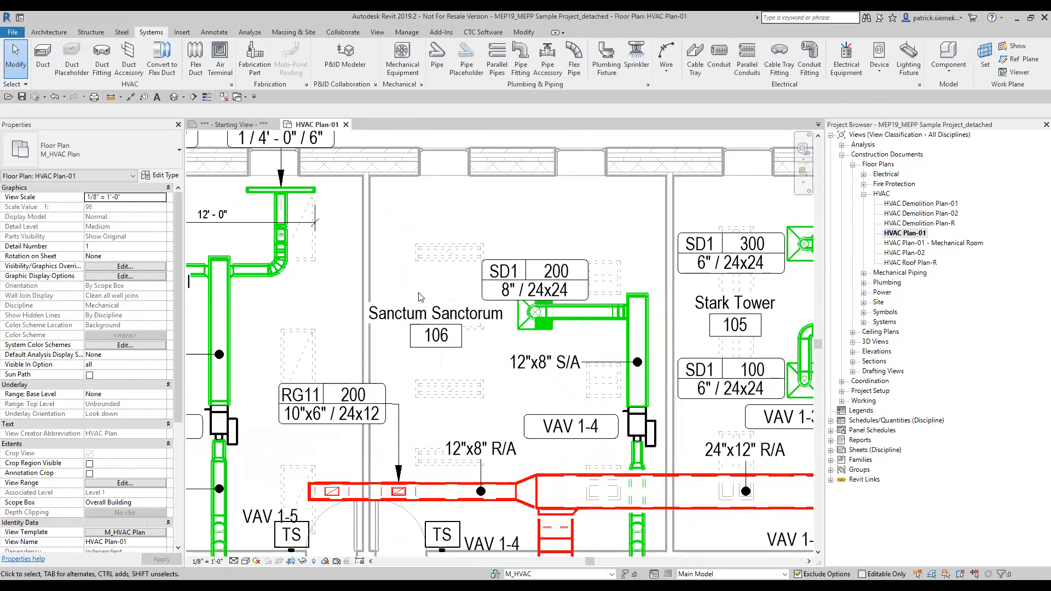
scroll(420, 297, down, 5)
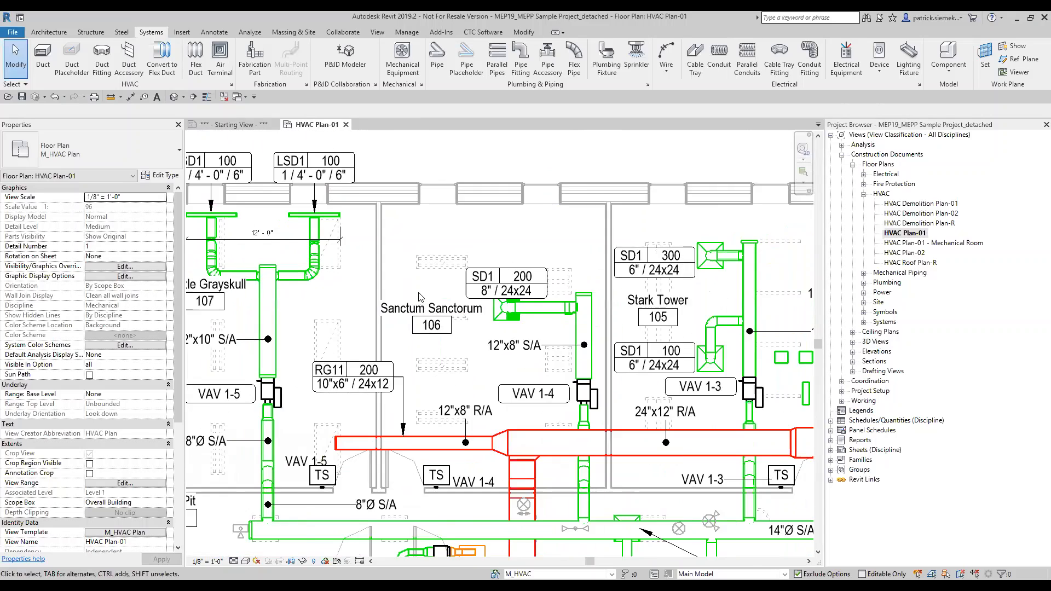
scroll(461, 312, down, 3)
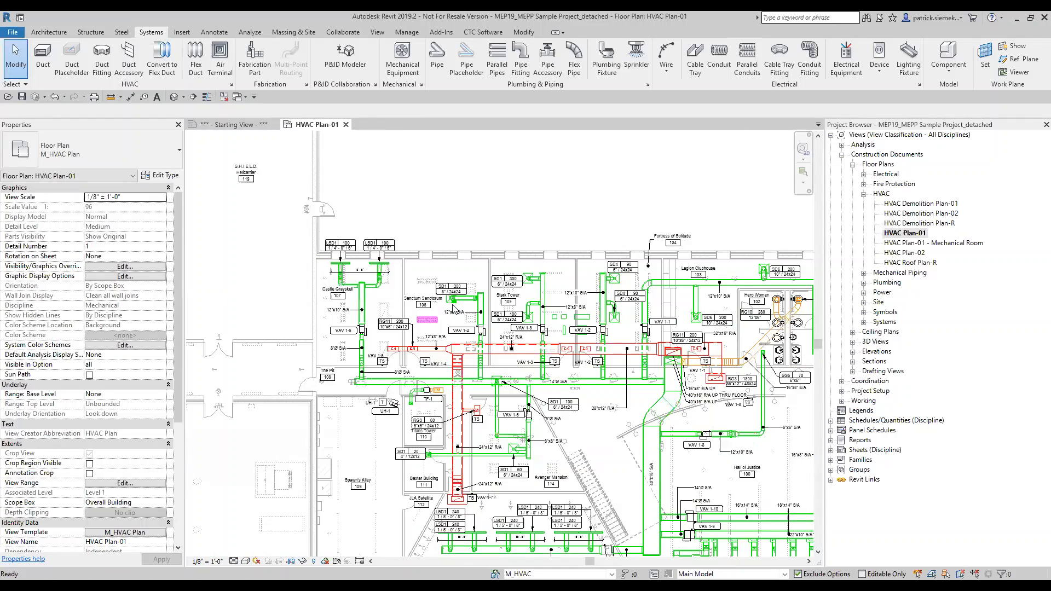
middle_drag(461, 312, 502, 232)
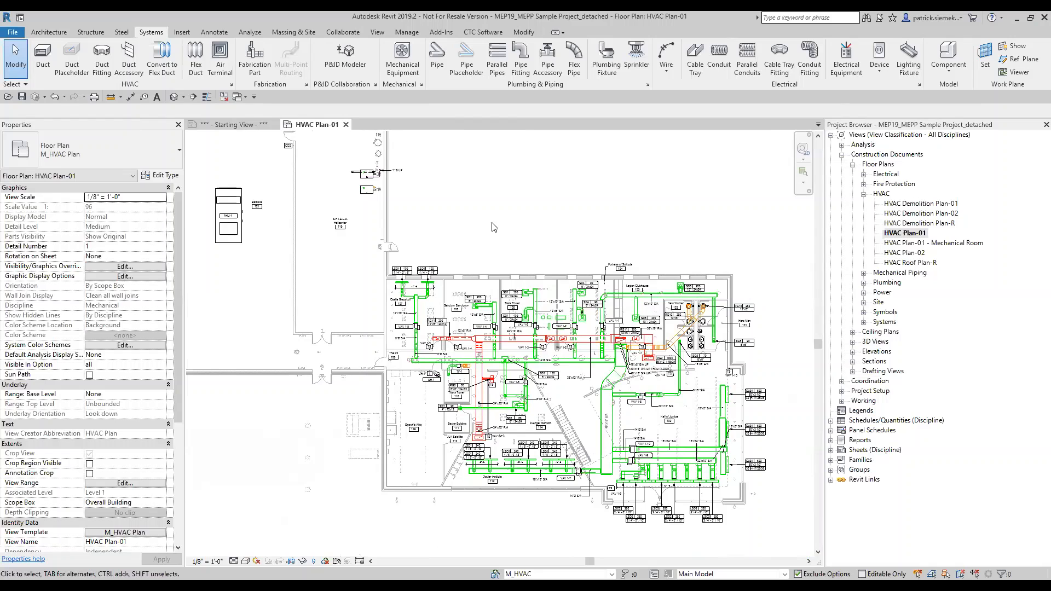
scroll(495, 224, down, 1)
middle_drag(516, 232, 531, 257)
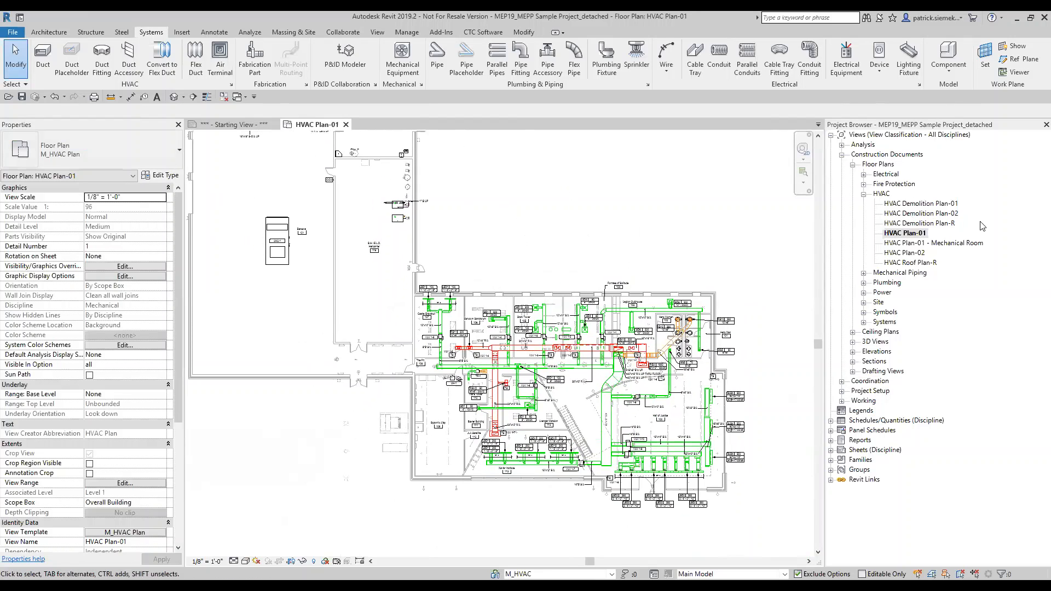
Step: Open the Plumbing Plan-01 floor plan from the Plumbing group of the Construction Documents views
click(864, 194)
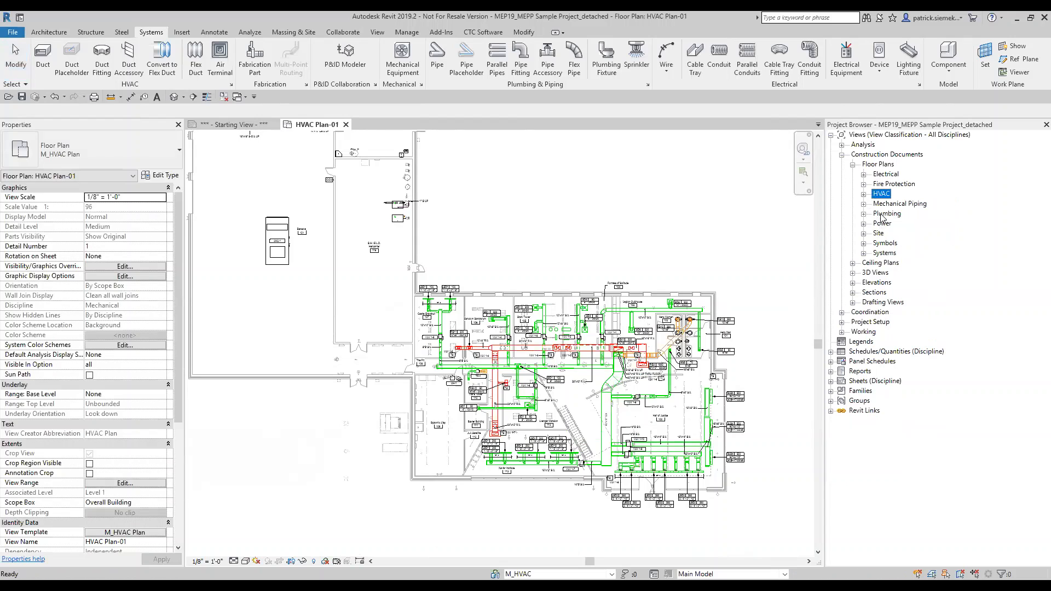
click(883, 214)
click(864, 214)
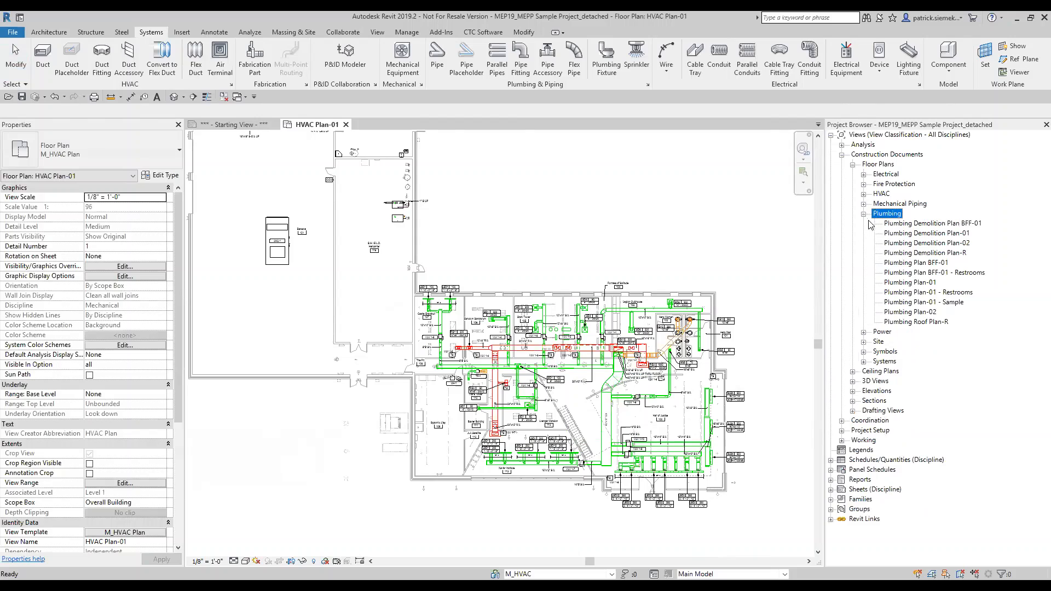
double_click(910, 283)
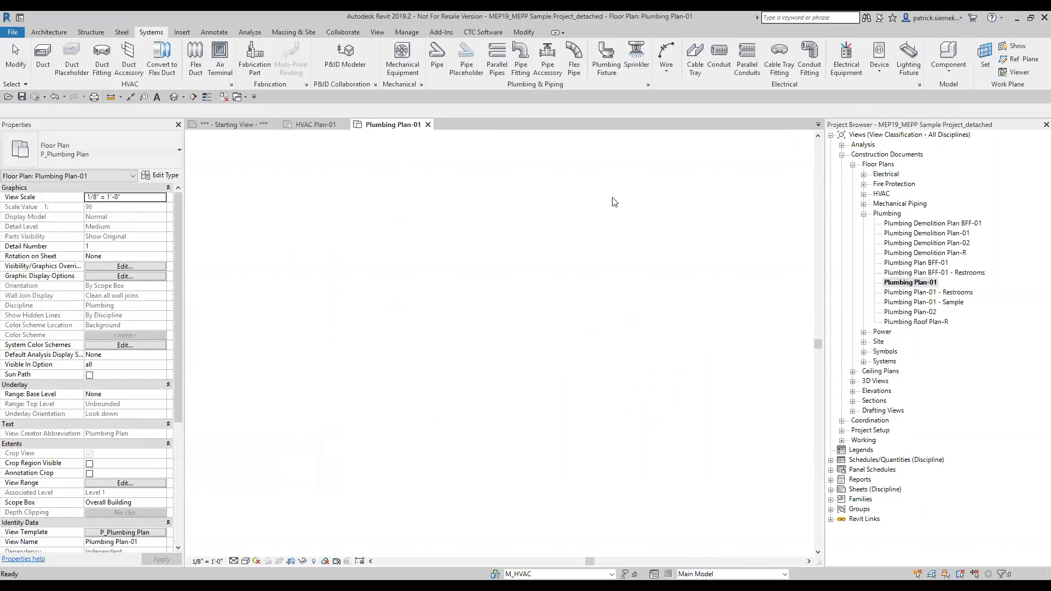
scroll(577, 181, down, 1)
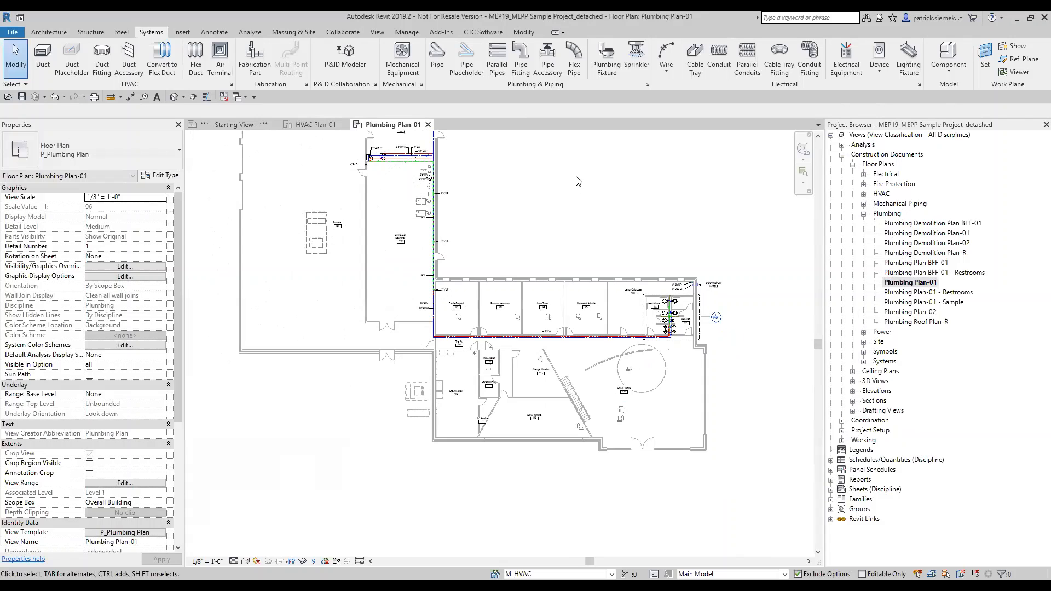
middle_drag(584, 187, 602, 240)
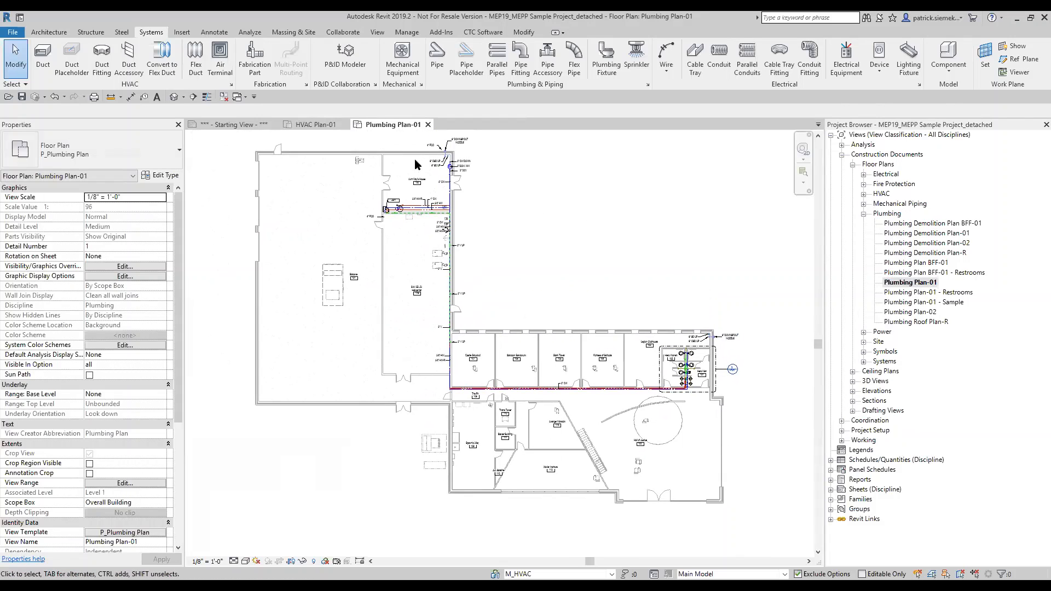
Step: Examine the pipe tags around room 120 in Plumbing Plan-01 and open the view template assigned to this view
scroll(418, 164, up, 5)
middle_drag(417, 165, 449, 255)
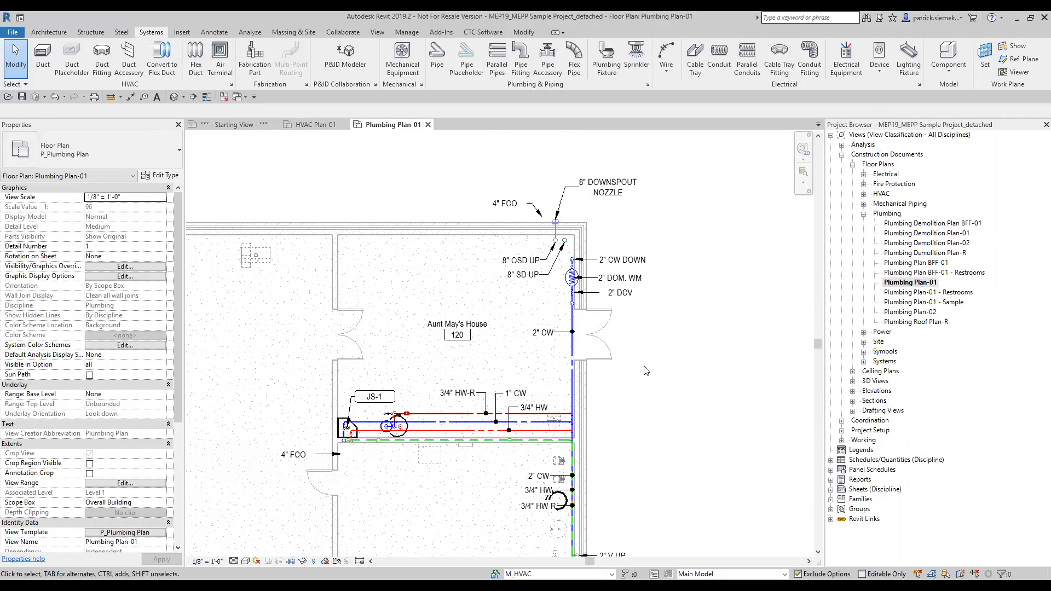
scroll(139, 408, down, 5)
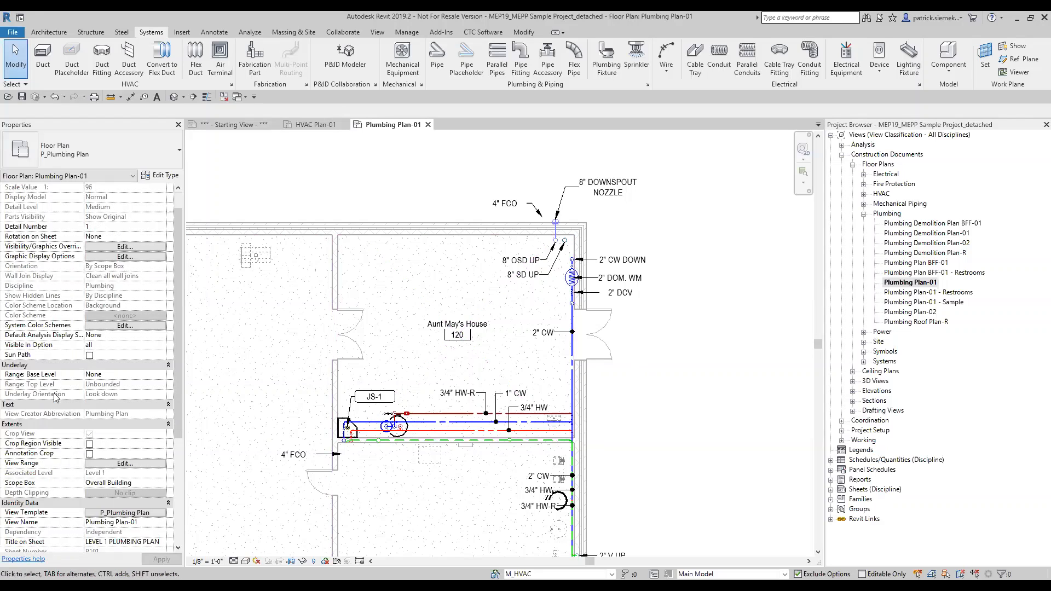
key(ctrl)
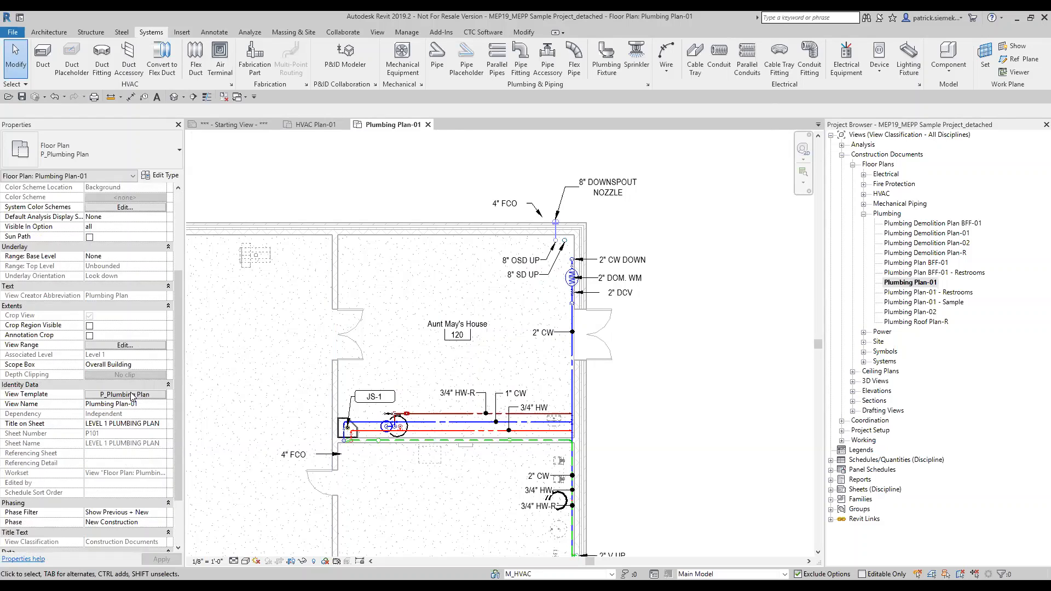
click(132, 396)
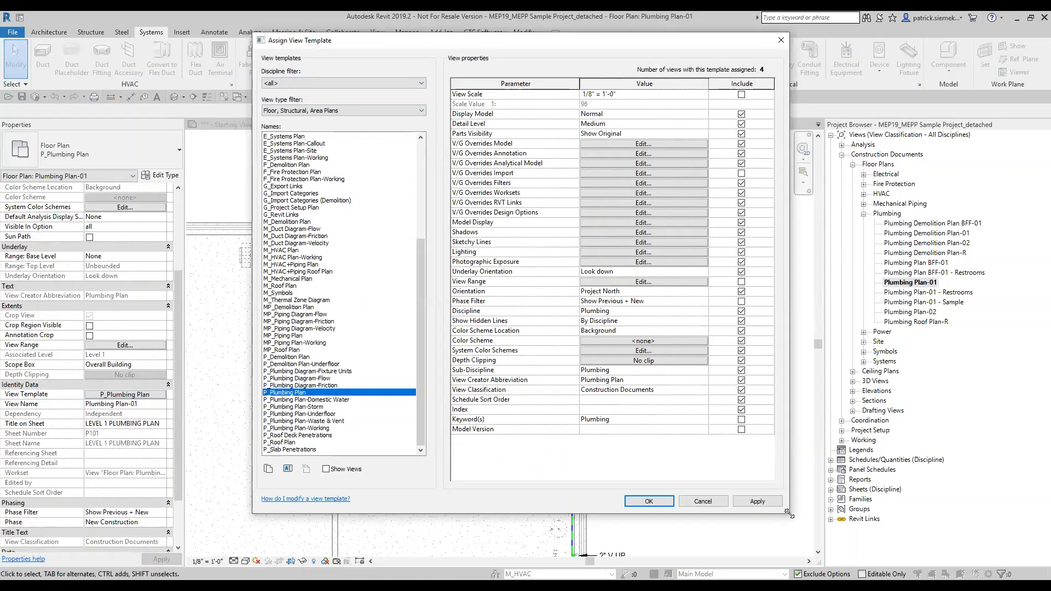
Step: Enlarge the Assign View Template dialog, review the list of floor plan view templates by discipline, and close the dialog
drag(786, 513, 838, 539)
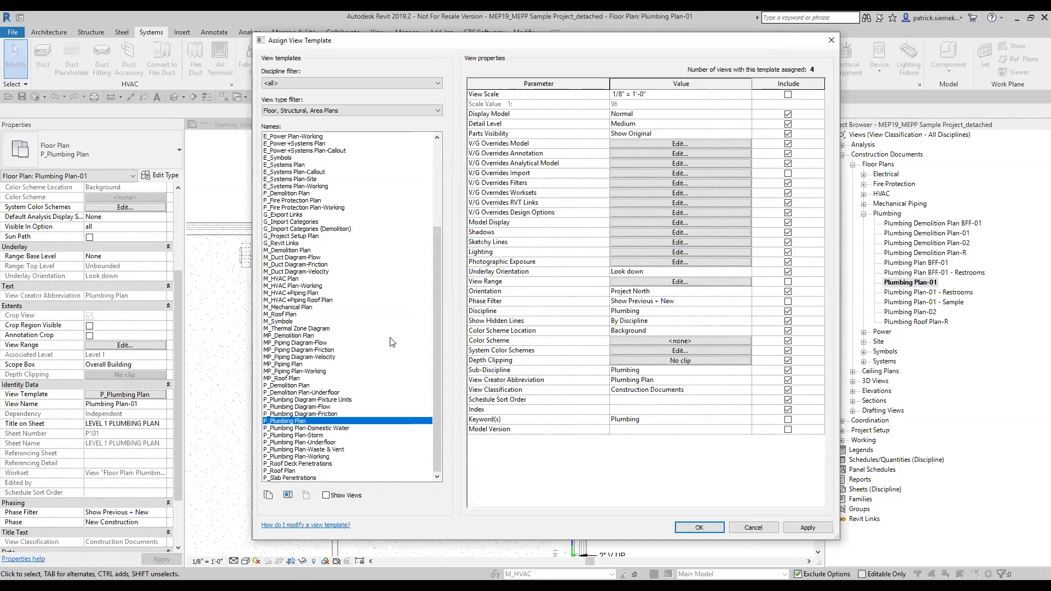
scroll(386, 344, up, 5)
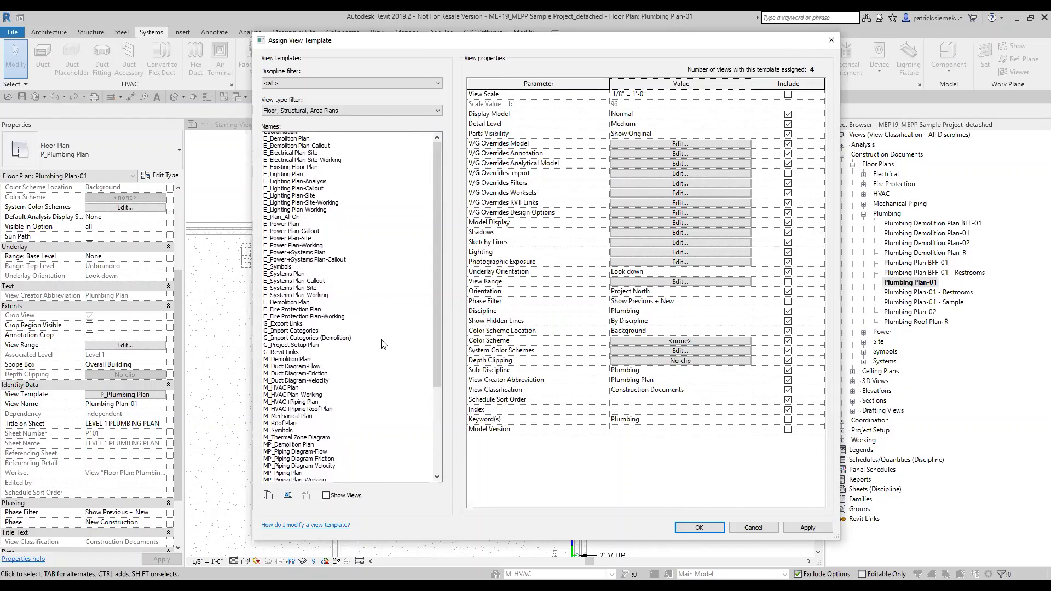
scroll(383, 343, up, 1)
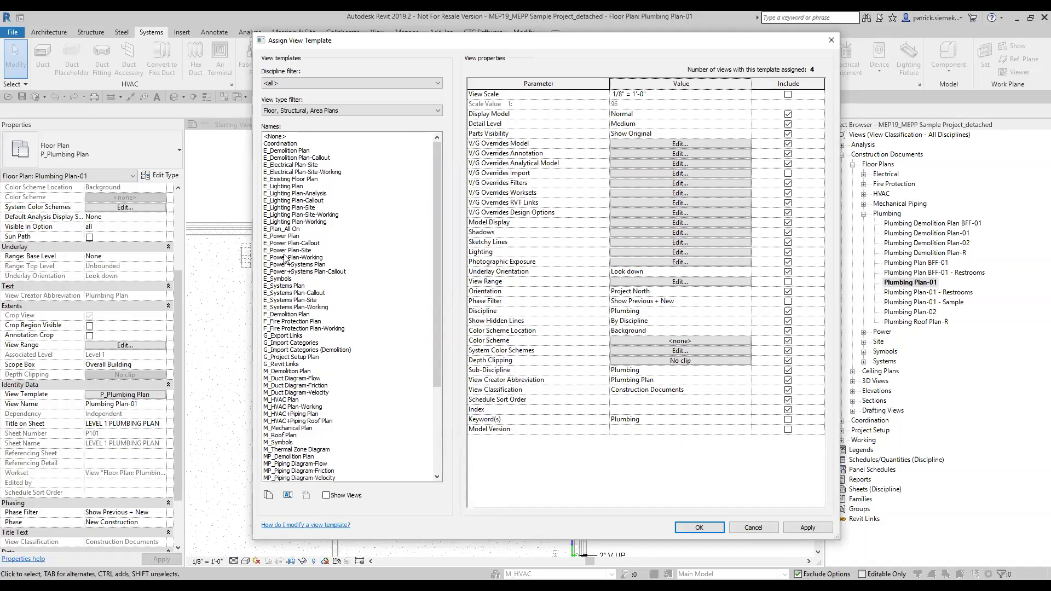
scroll(284, 328, down, 4)
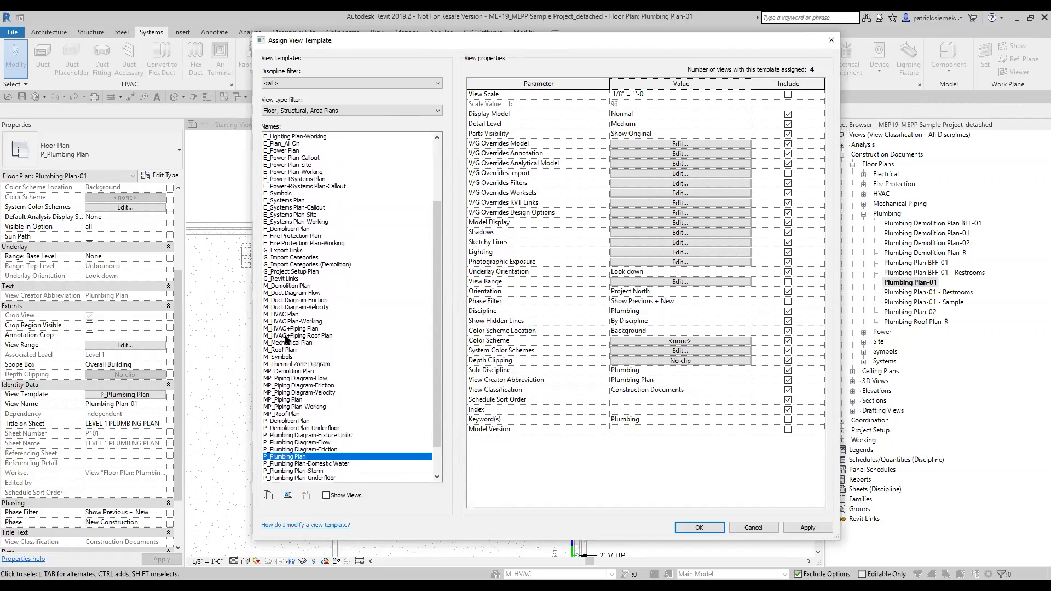
scroll(286, 340, down, 1)
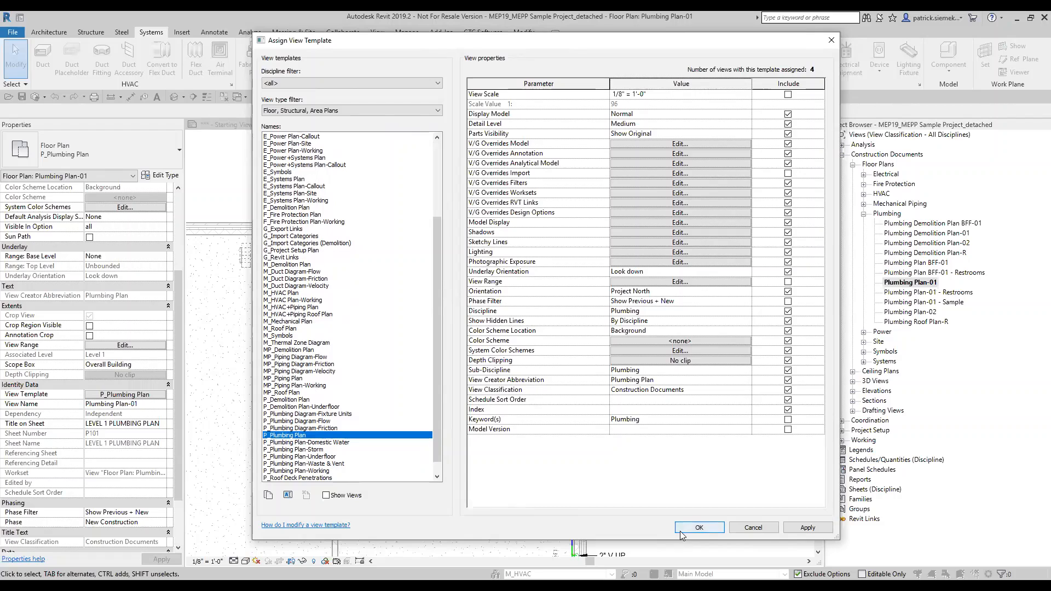
click(699, 527)
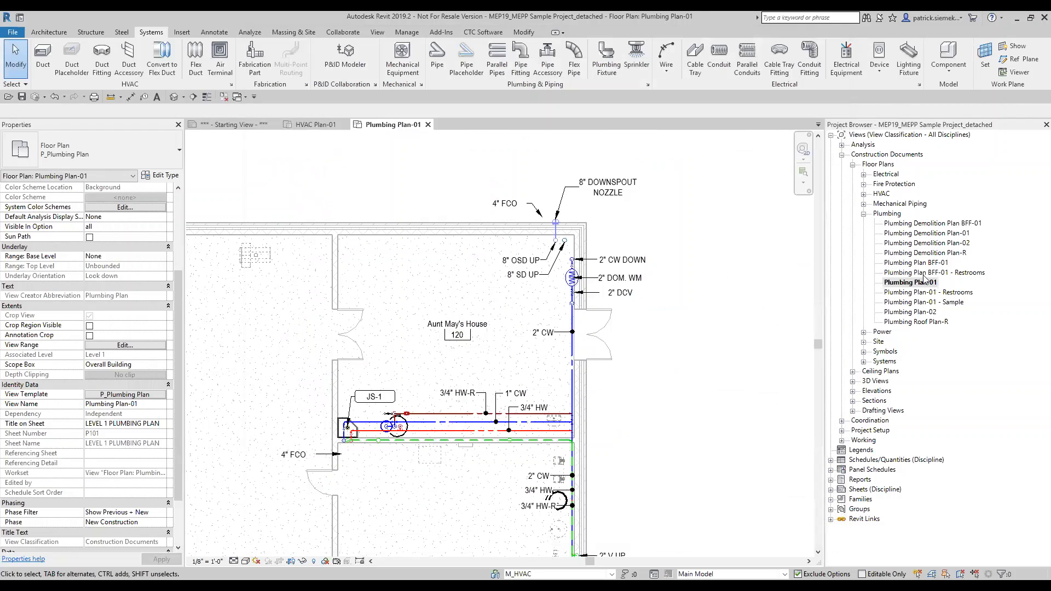
Step: Open Lighting Ceiling Plan-01 from the Construction Documents ceiling plans and examine the lighting fixture tags around the offices and lobby
click(865, 214)
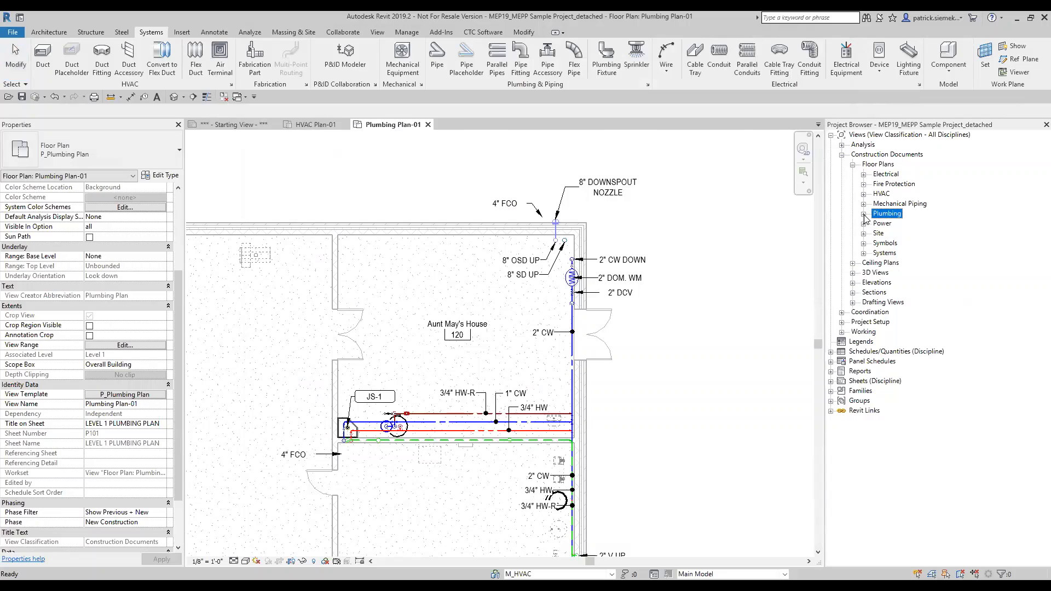
click(853, 264)
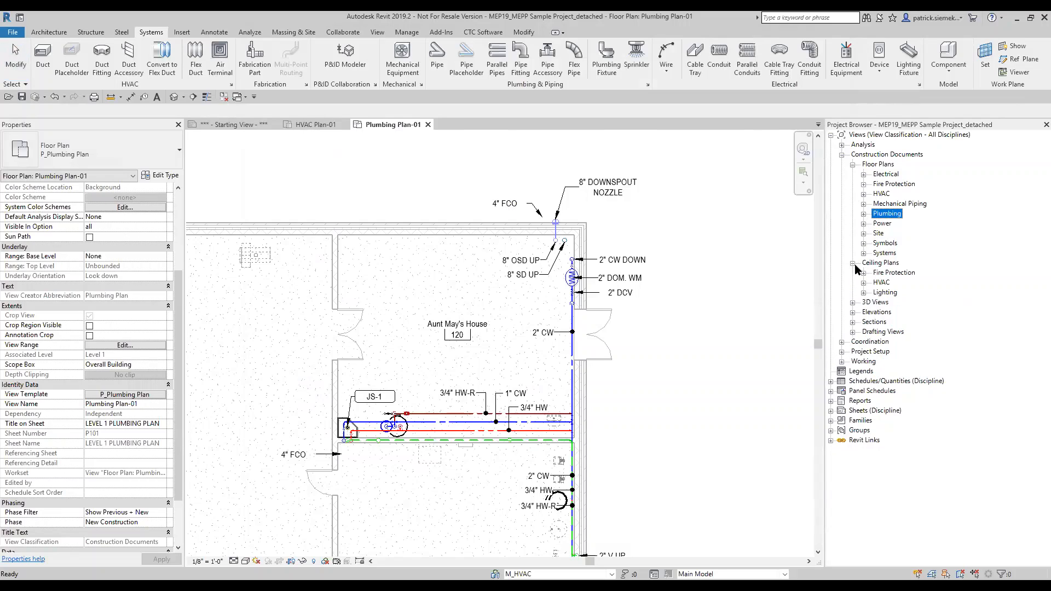
click(864, 294)
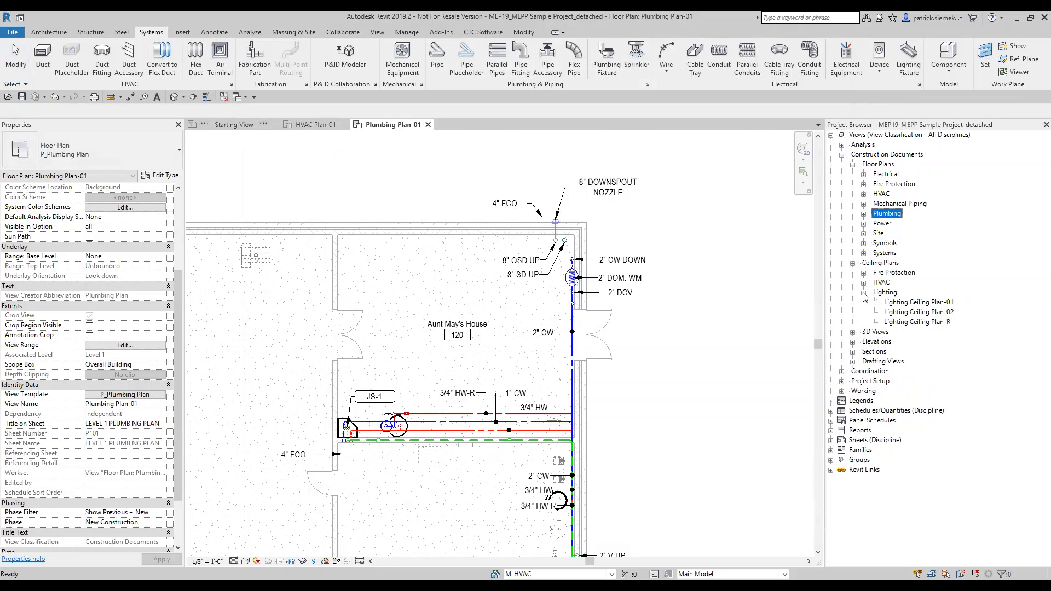
click(919, 302)
double_click(919, 303)
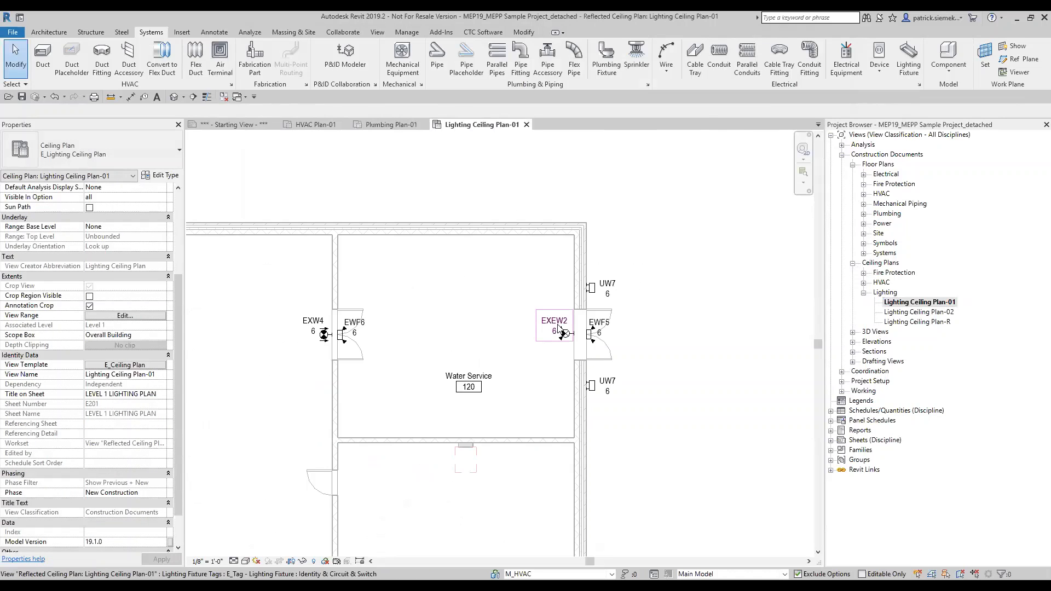
scroll(559, 328, down, 5)
middle_drag(625, 426, 524, 304)
scroll(563, 383, up, 4)
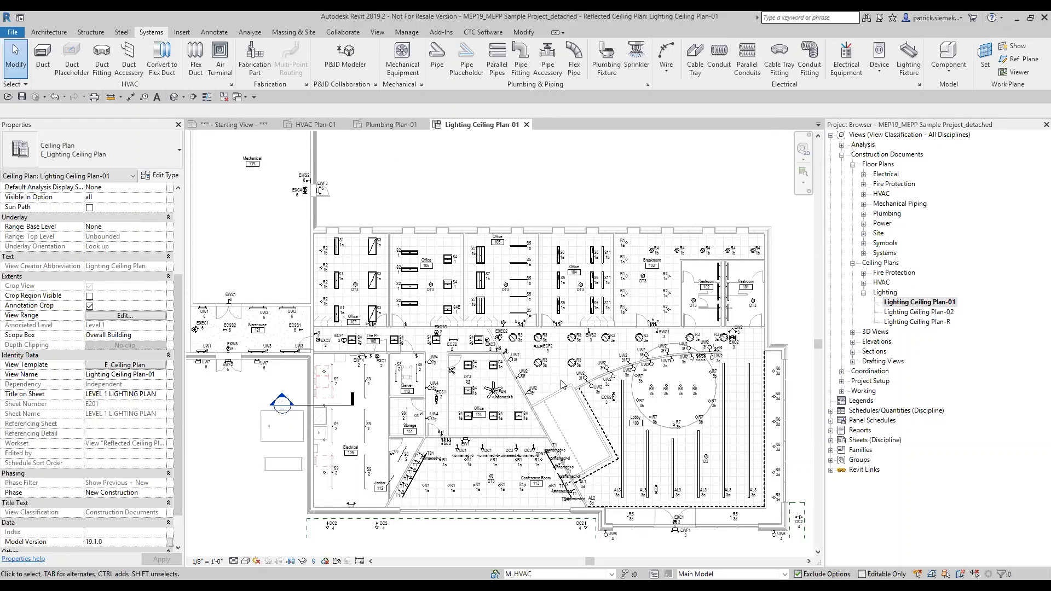
Step: Collapse the ceiling plan and floor plan groups of the Construction Documents views, and expand the Drafting Views group
click(864, 293)
click(853, 263)
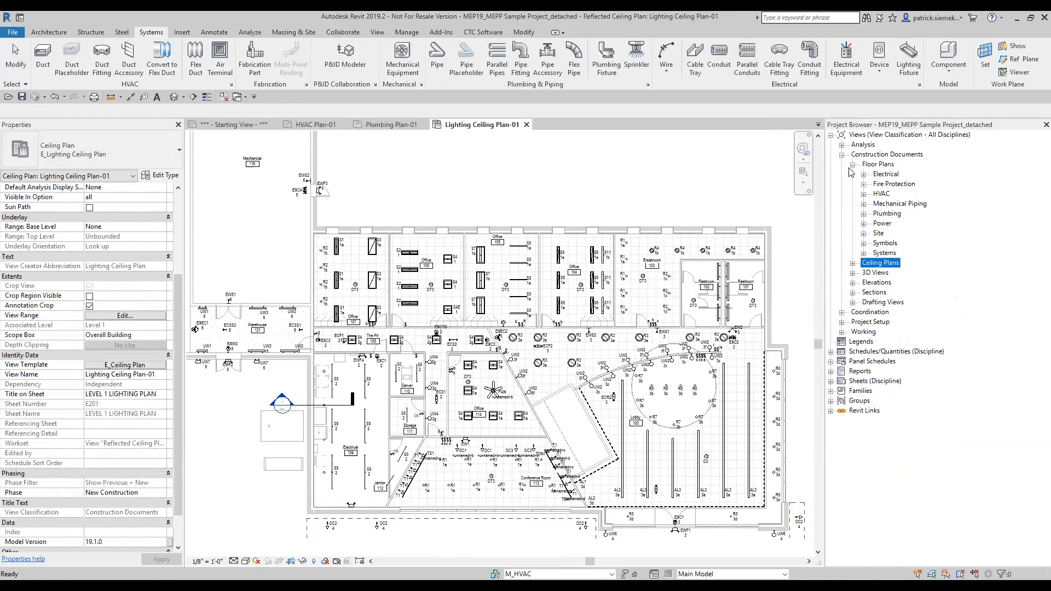
click(852, 165)
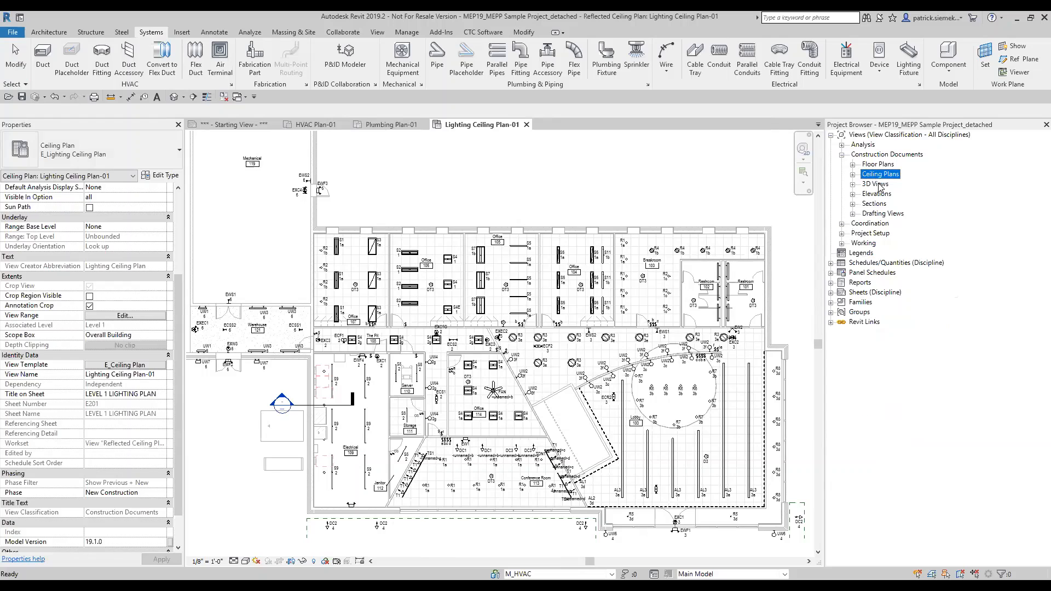
click(877, 215)
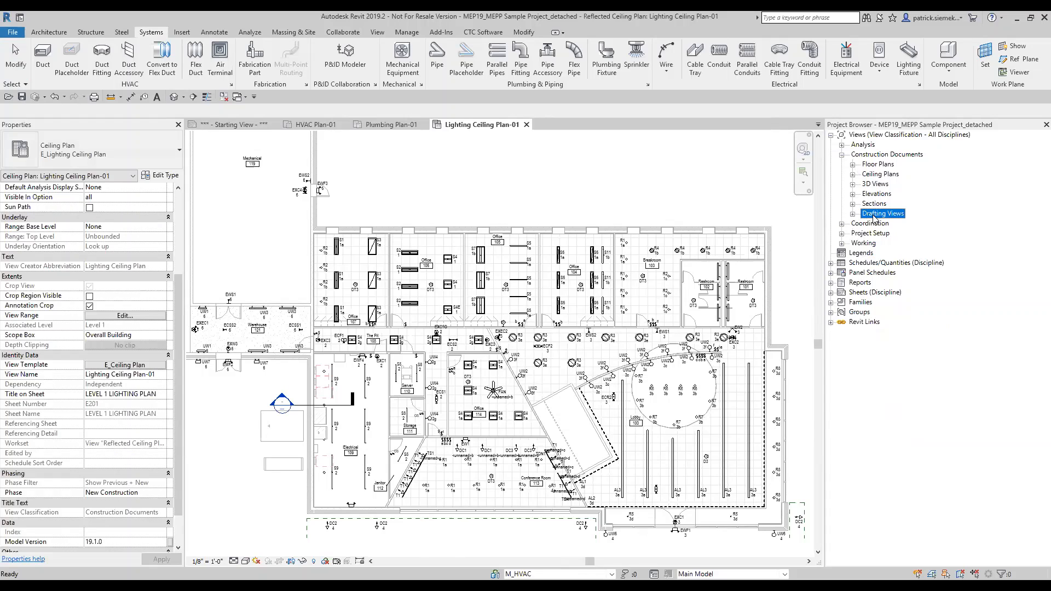
click(854, 214)
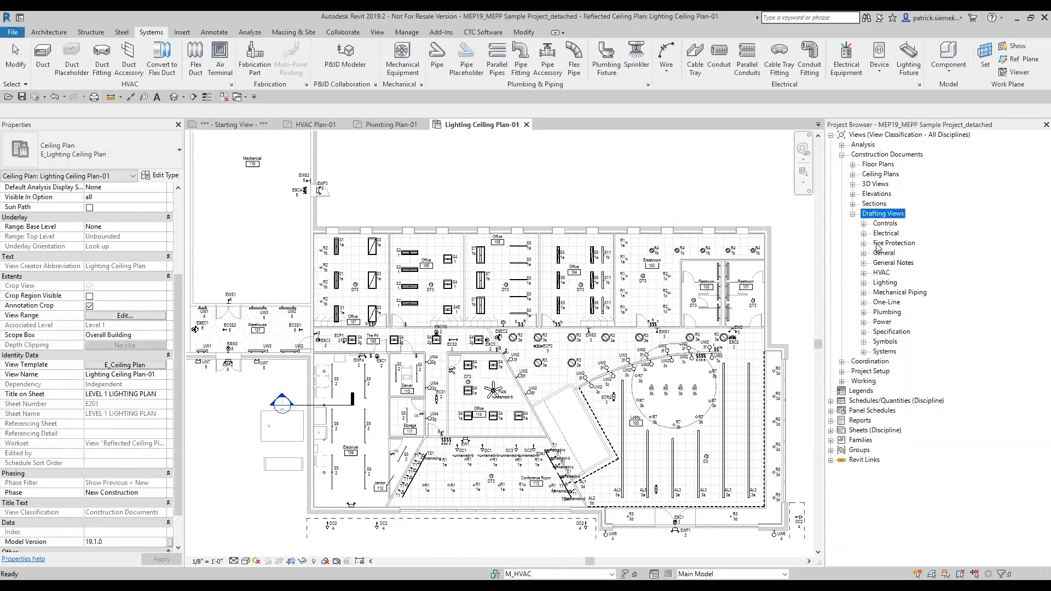
Step: Browse the HVAC drafting views and open the M_Ductwork_Louver Assembly detail
click(864, 276)
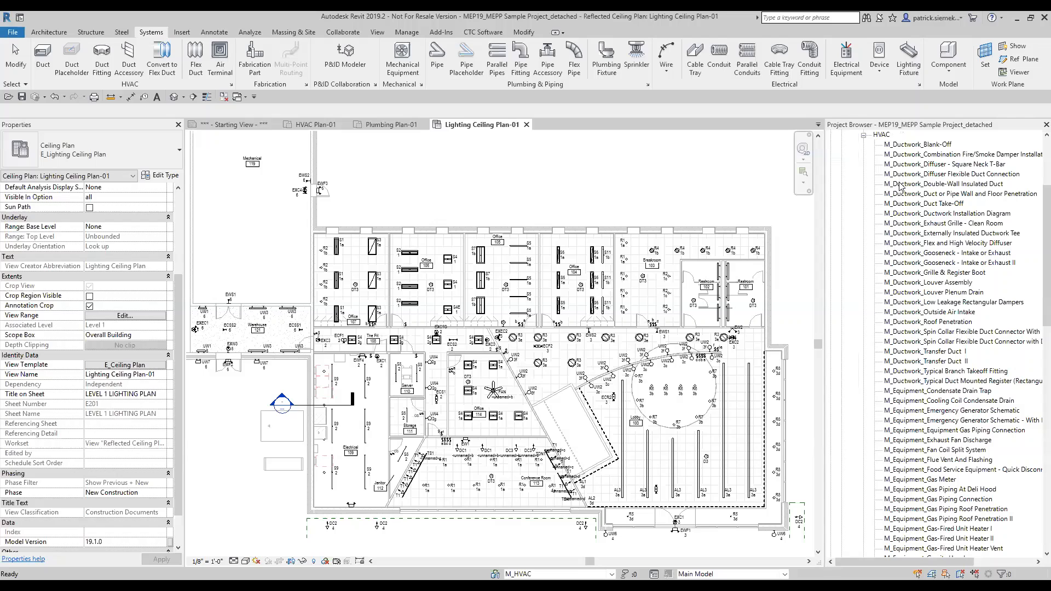
scroll(900, 186, down, 3)
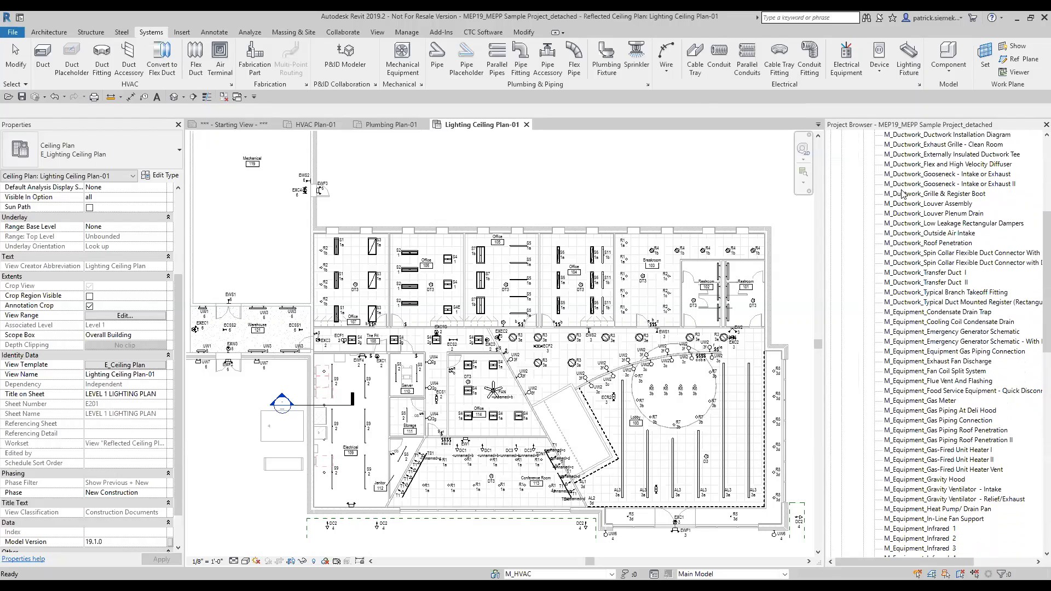
scroll(902, 194, down, 3)
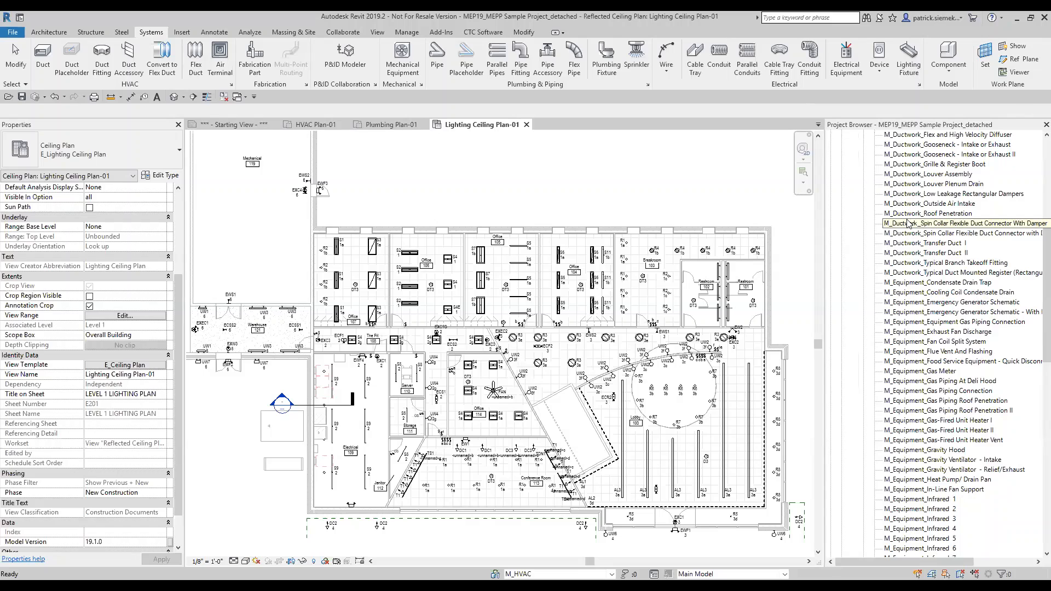
scroll(908, 222, up, 1)
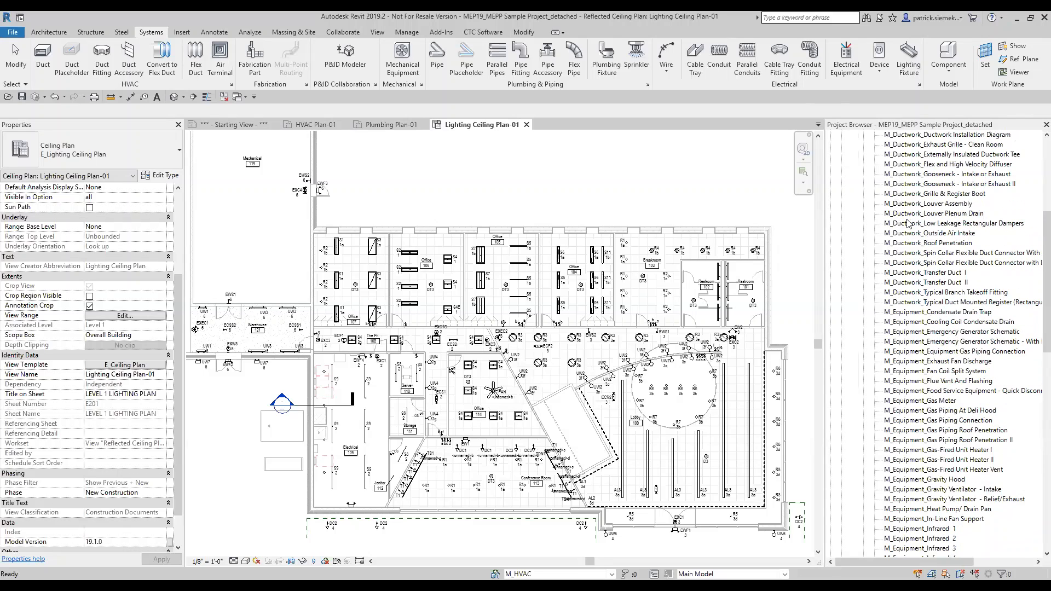
scroll(908, 223, up, 1)
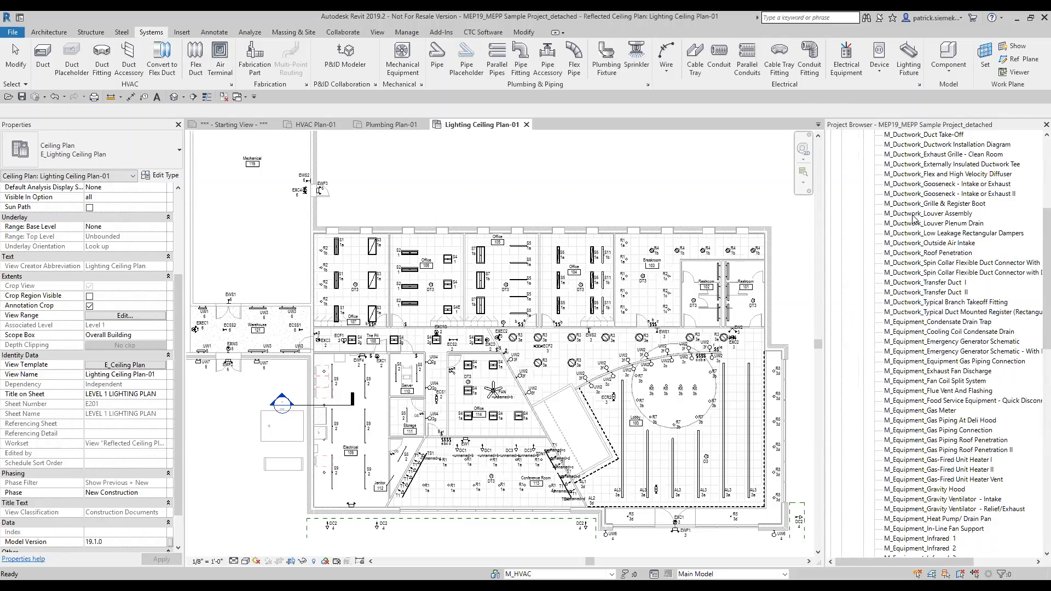
double_click(913, 216)
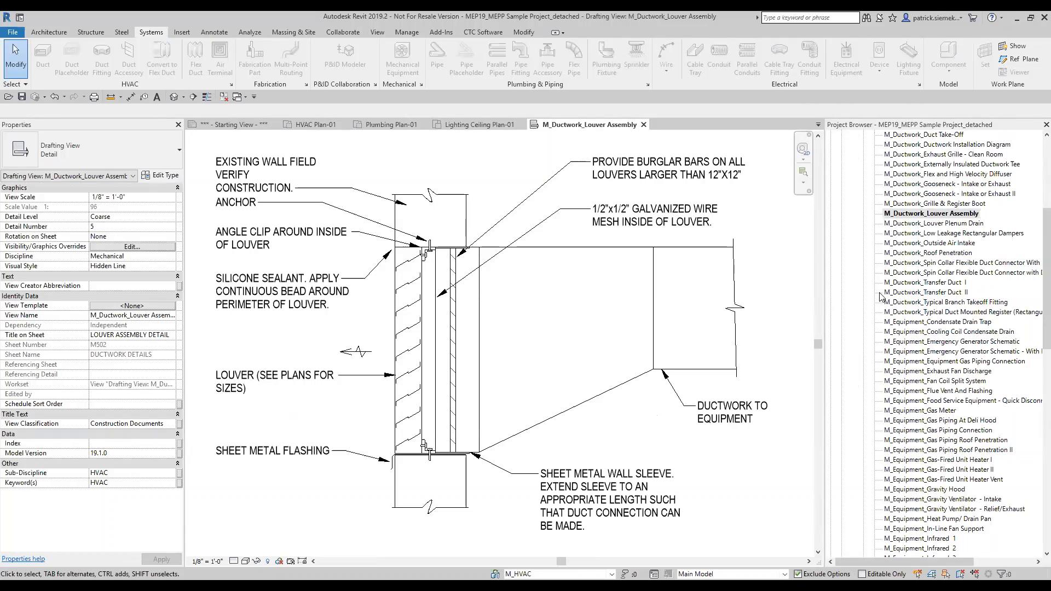
Step: Collapse the HVAC drafting views, and review the list of Lighting drafting views before collapsing that group too
scroll(919, 341, up, 5)
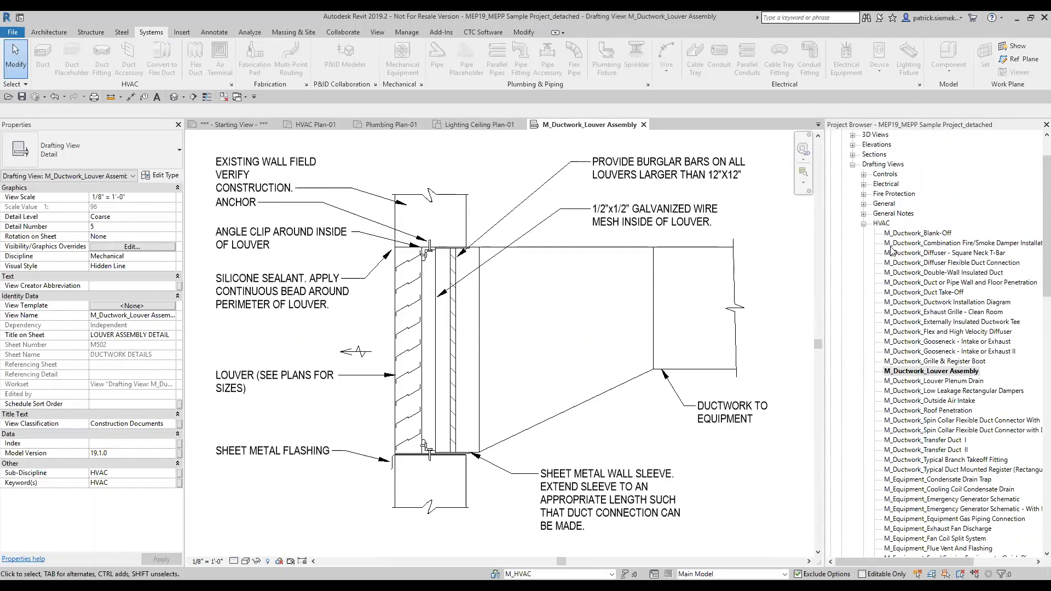
click(864, 229)
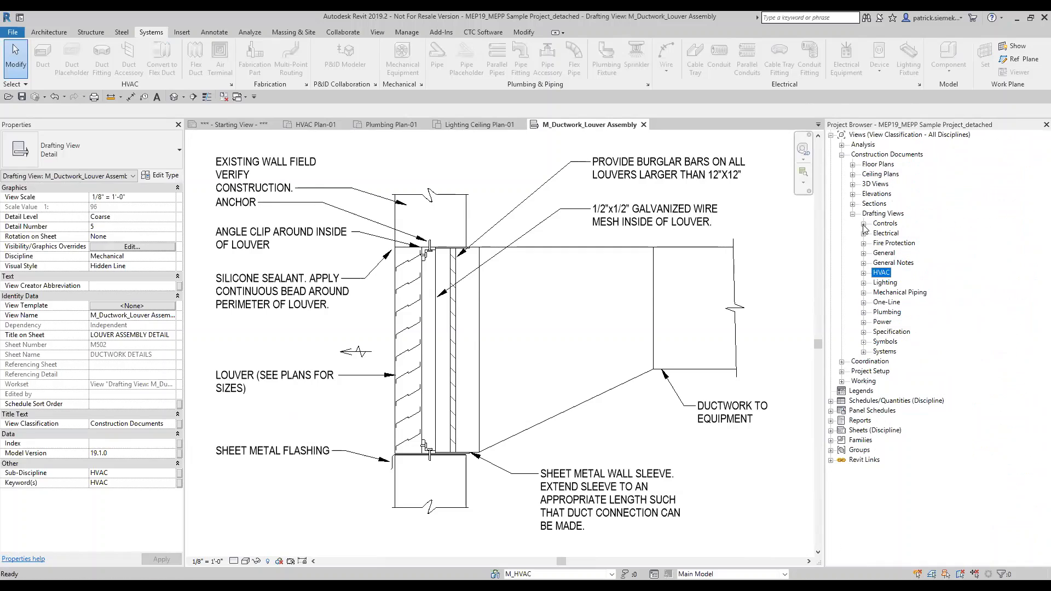
double_click(882, 283)
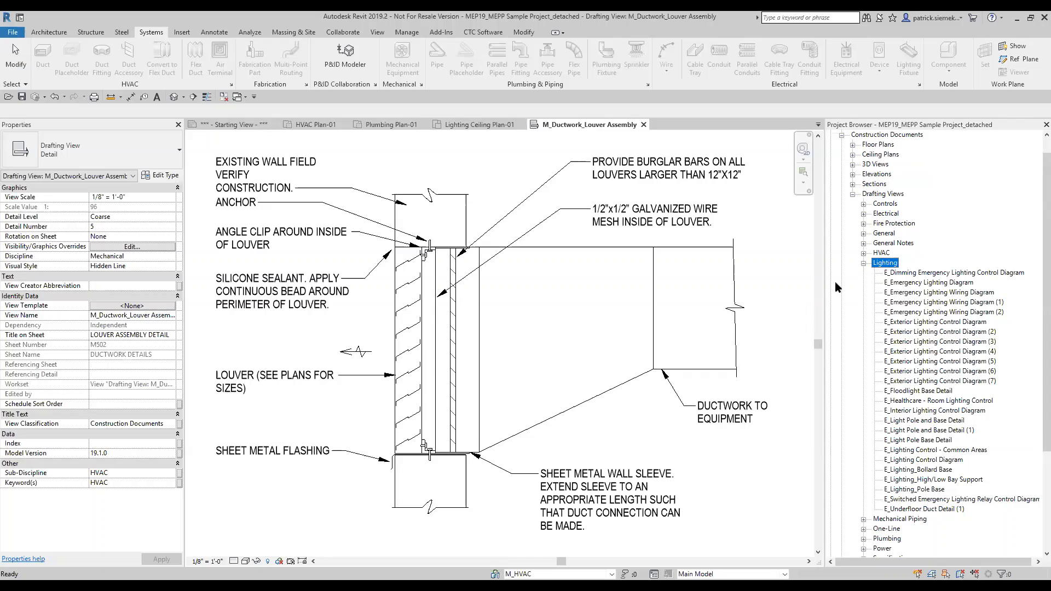
click(864, 263)
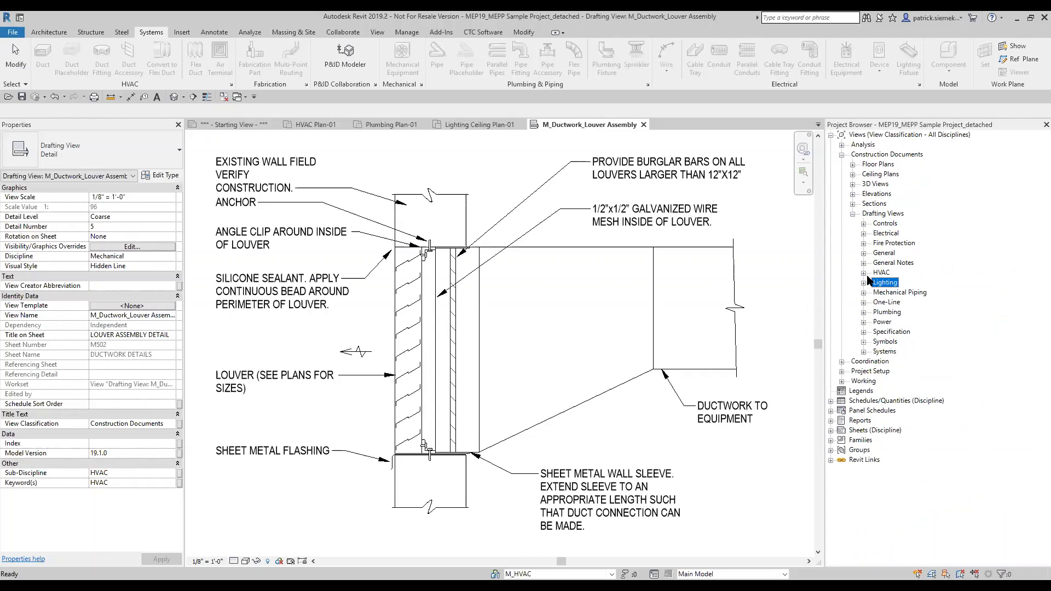
Step: Collapse the Drafting Views and Construction Documents groups, and close the louver assembly detail view
click(853, 213)
click(842, 157)
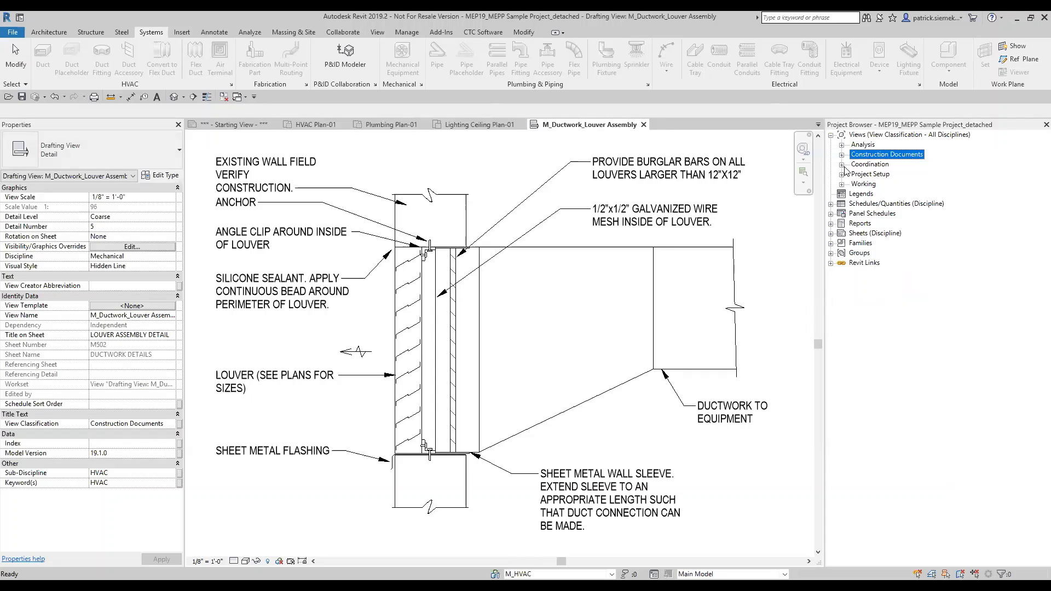
click(644, 125)
Step: Open the Coordination-Slab Penetrations-01 floor plan from the Plumbing group of the Coordination views
click(842, 164)
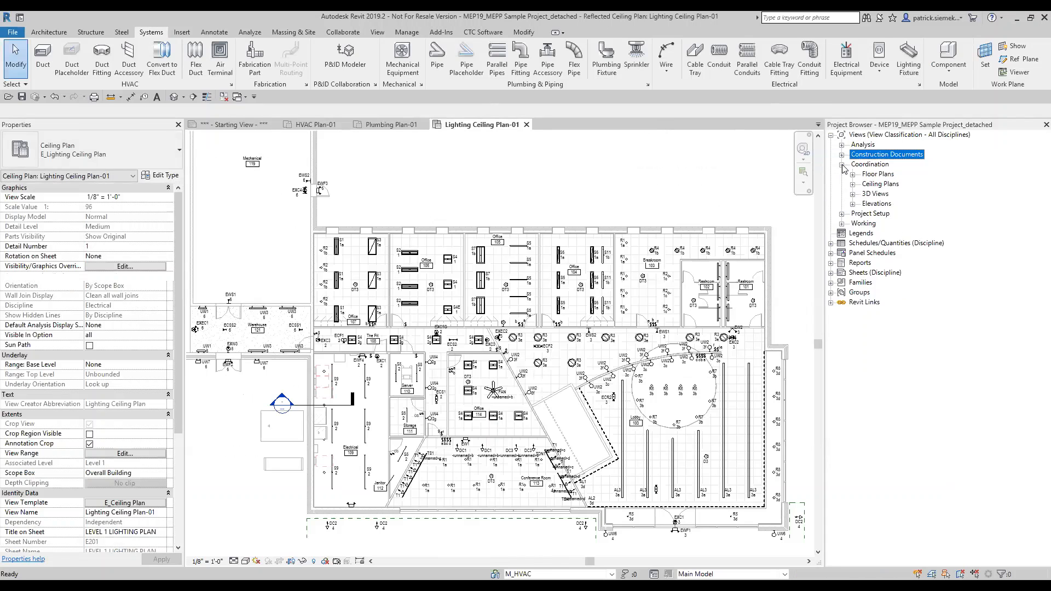
click(853, 175)
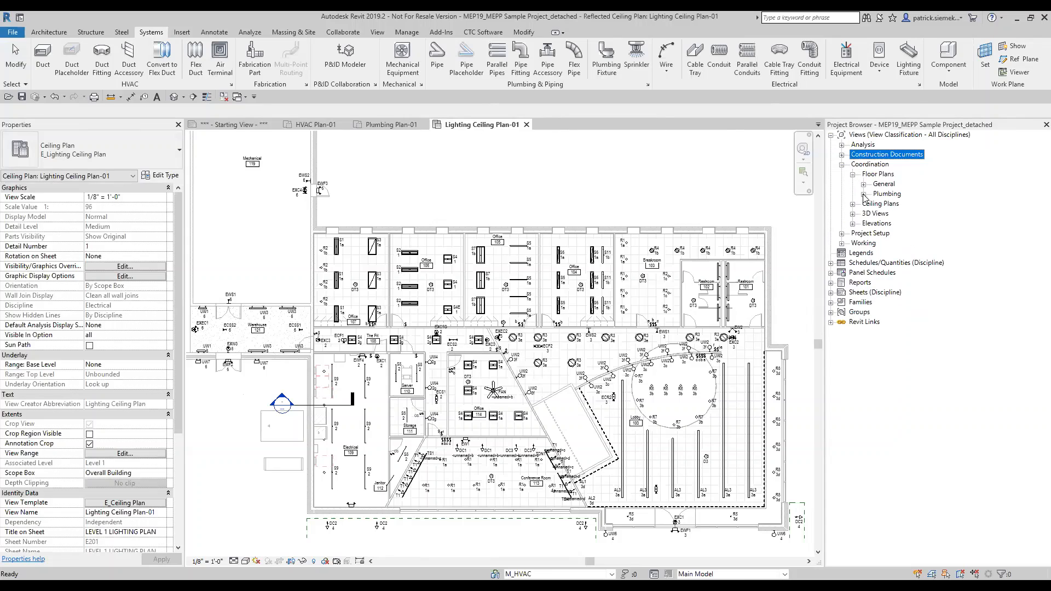
click(864, 195)
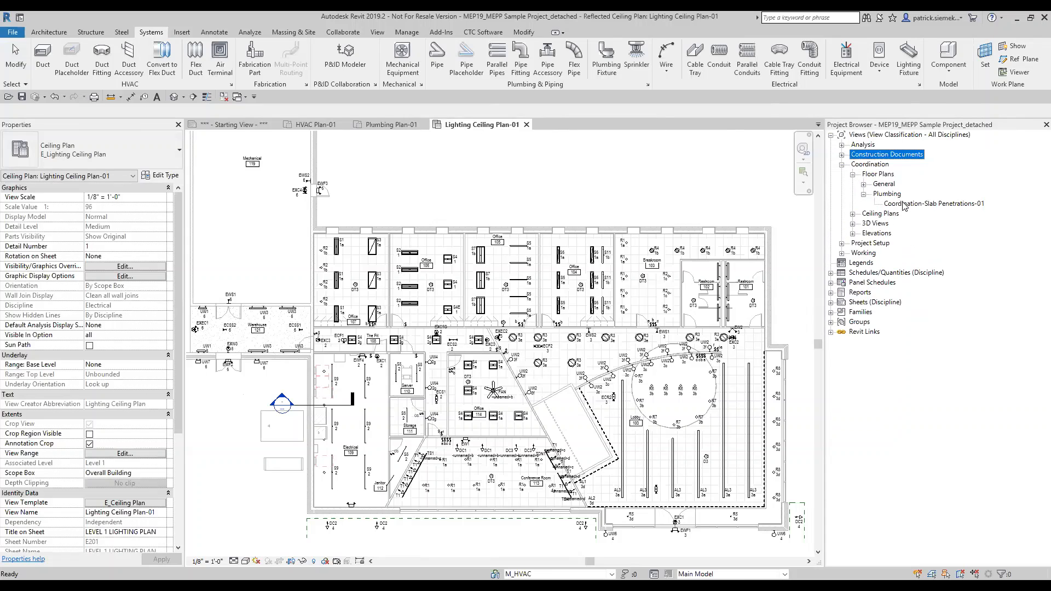
click(905, 204)
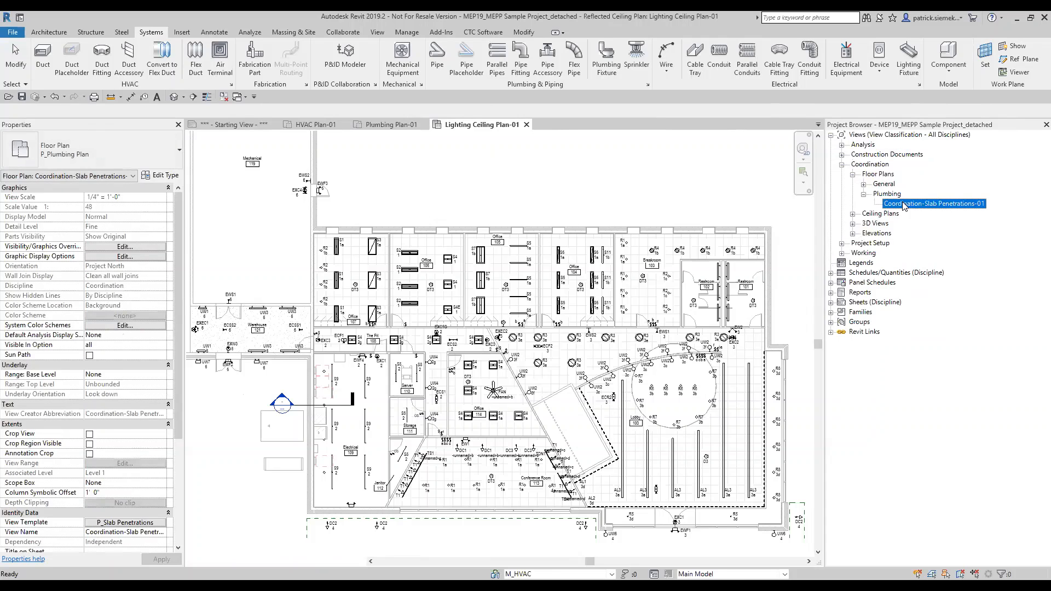
double_click(905, 204)
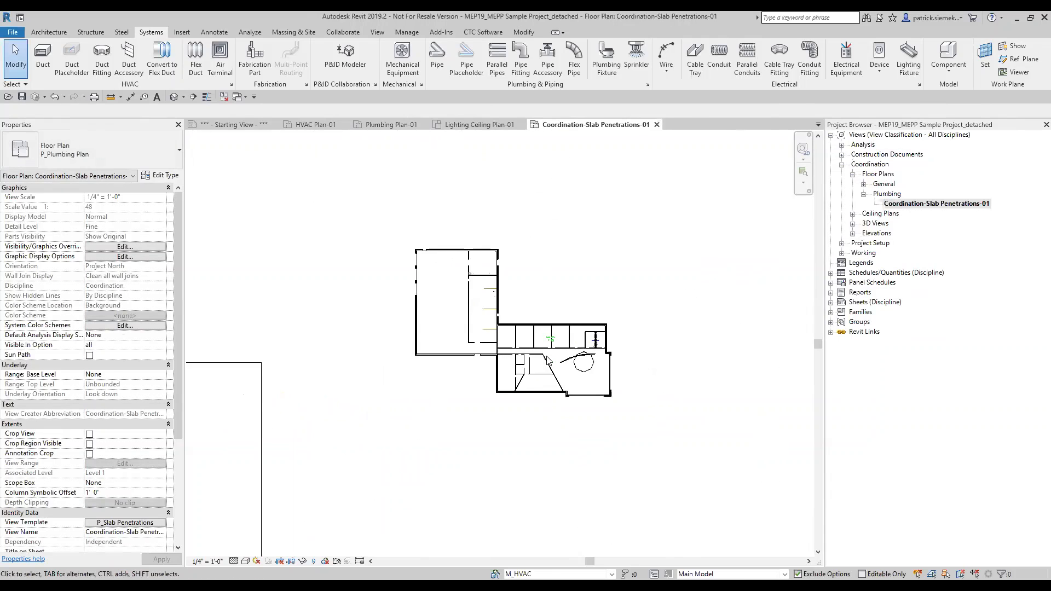
Step: Look over the slab penetrations plan, close that view and collapse the Coordination views group
scroll(547, 264, up, 1)
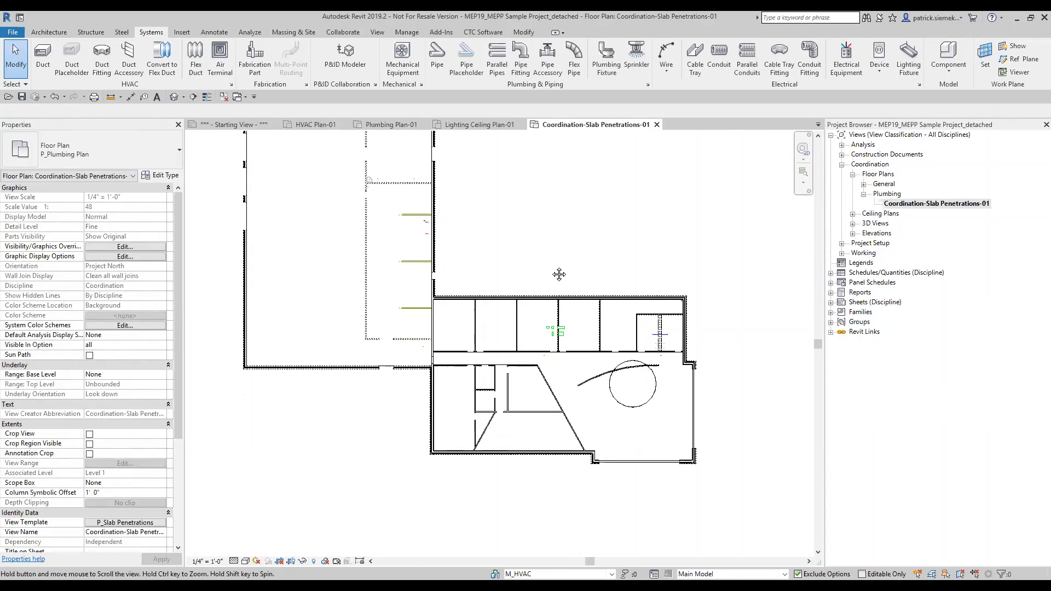
middle_drag(549, 254, 557, 292)
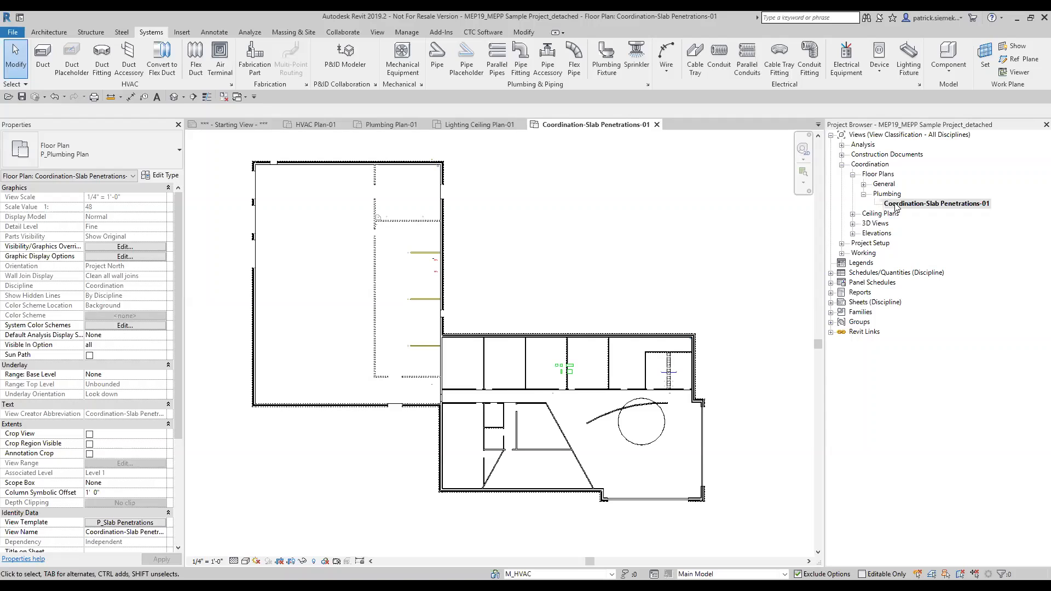
click(657, 125)
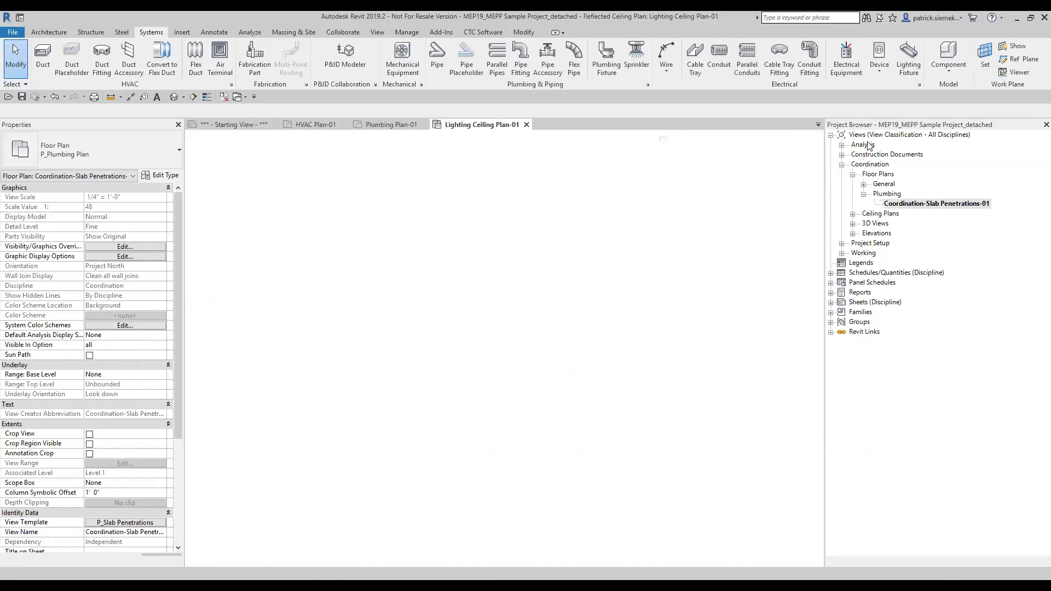
click(843, 164)
click(870, 174)
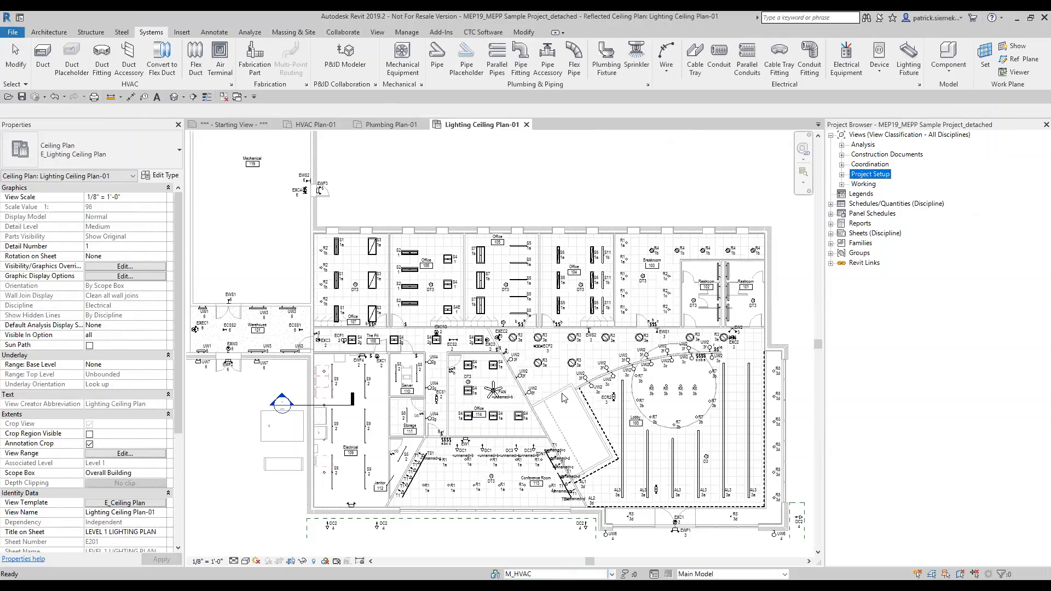
Step: Open the Worksets dialog, review the user-created worksets and close the dialog
click(341, 31)
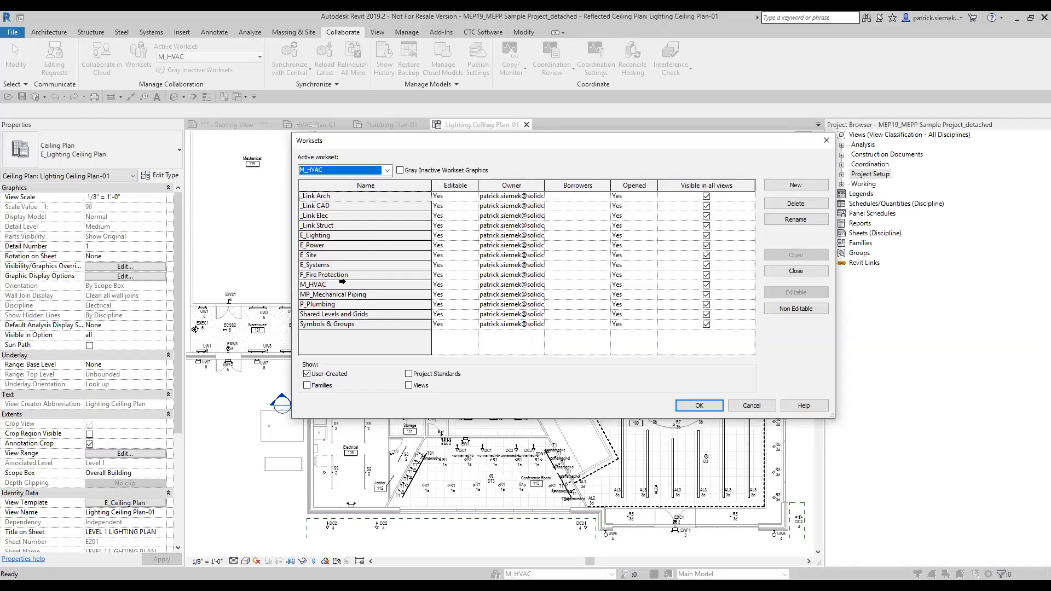
click(700, 407)
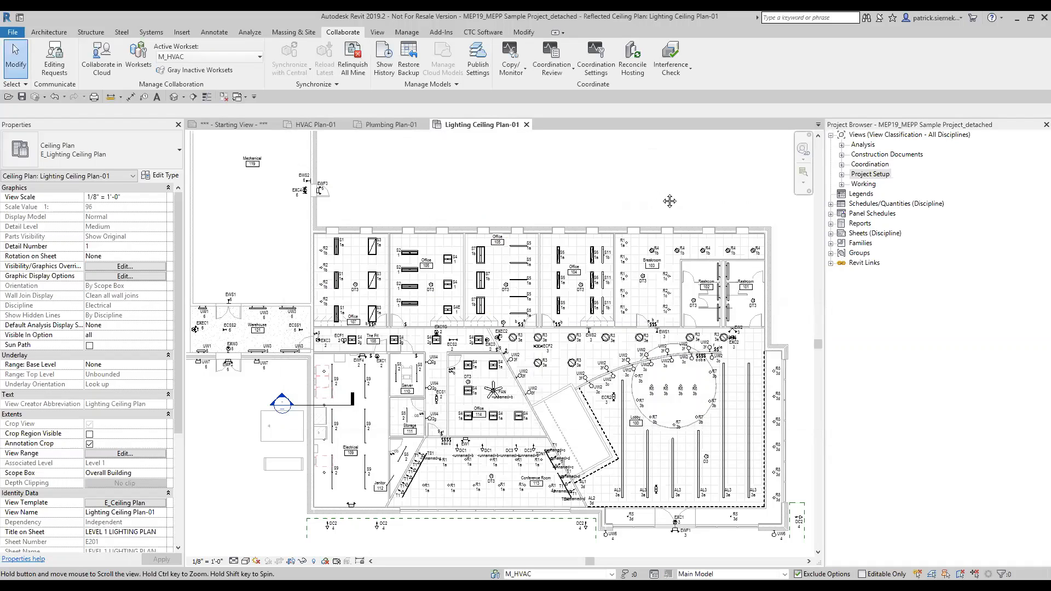
middle_drag(670, 201, 683, 207)
Step: Expand the Project Setup views and open the Project Setup-01 floor plan, showing the whole building
click(876, 175)
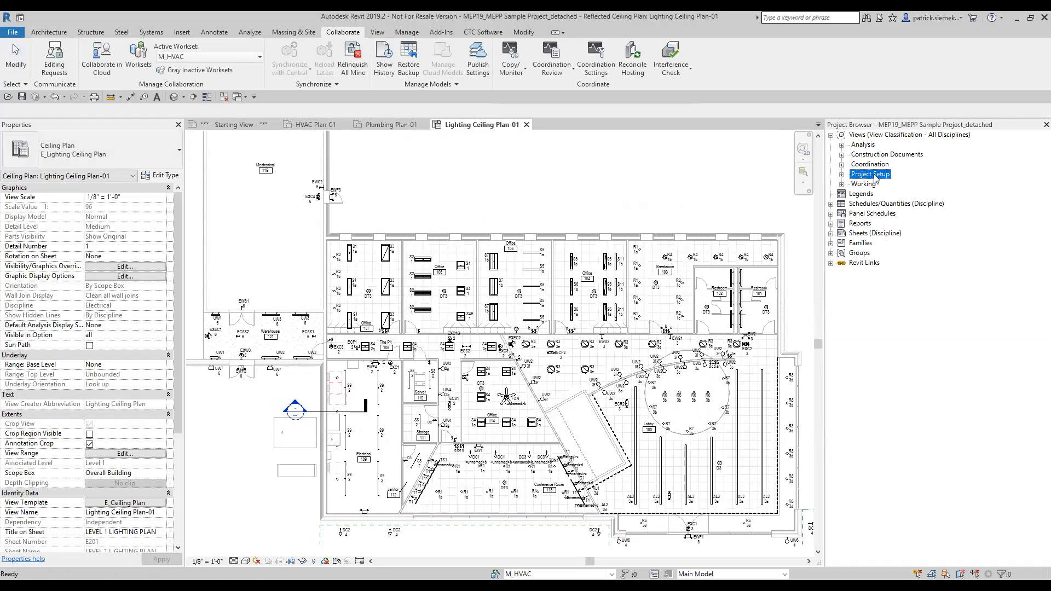
click(842, 174)
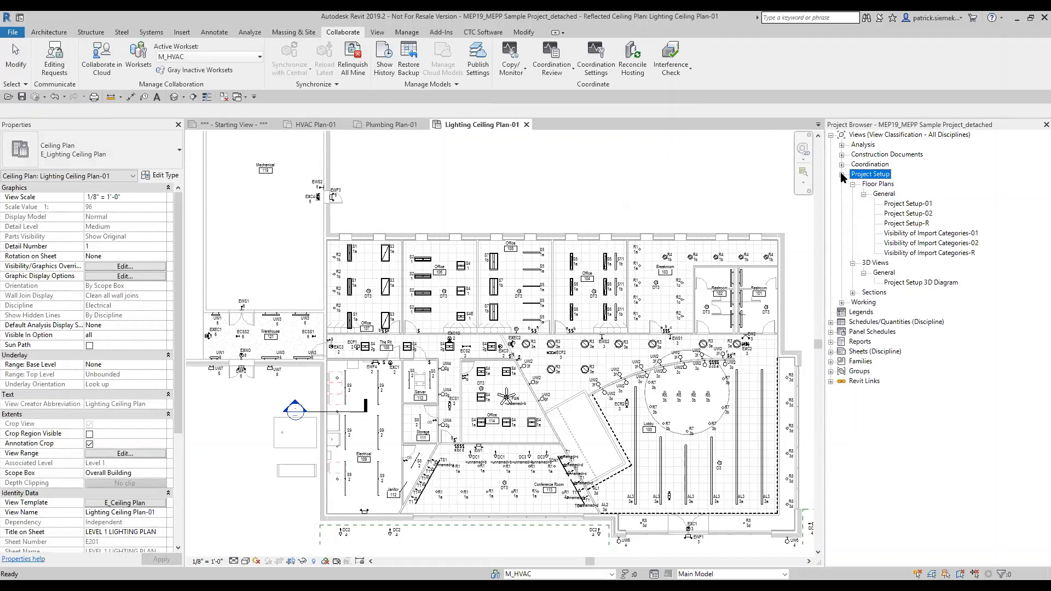
click(909, 203)
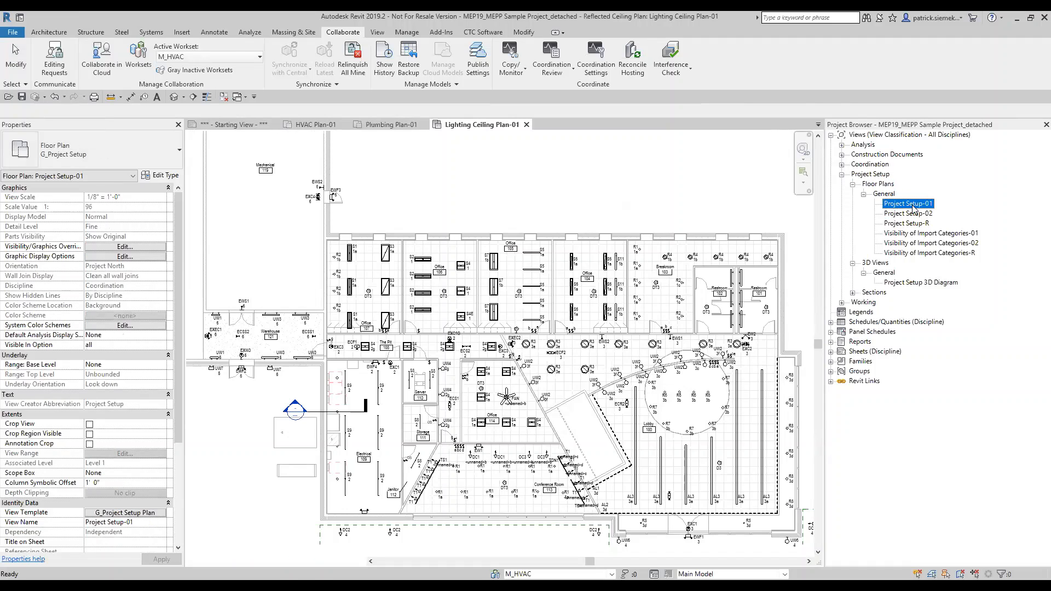
double_click(909, 204)
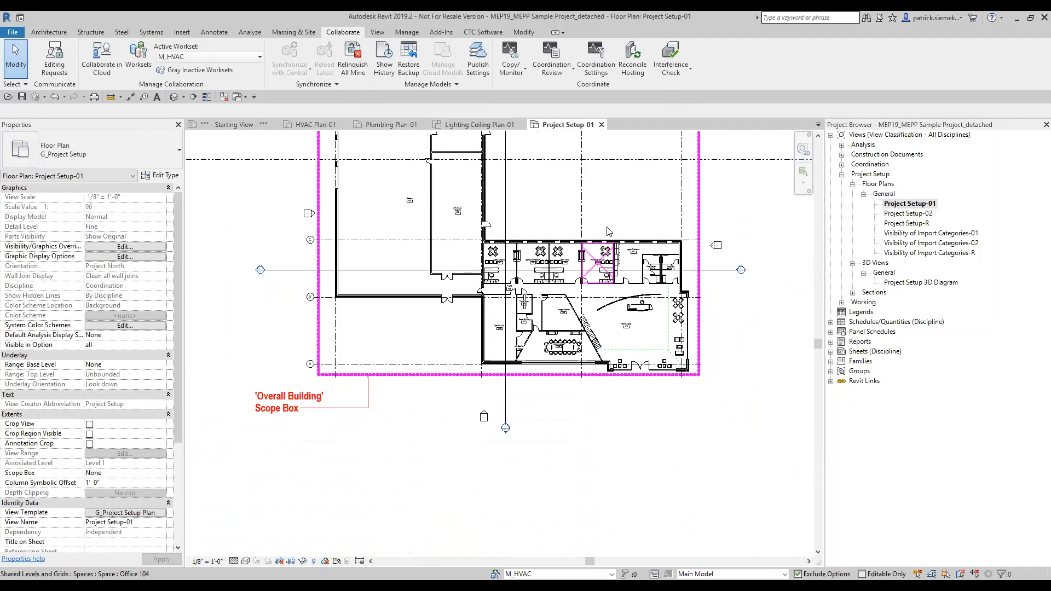
scroll(608, 227, down, 1)
middle_drag(611, 211, 628, 318)
scroll(622, 256, up, 1)
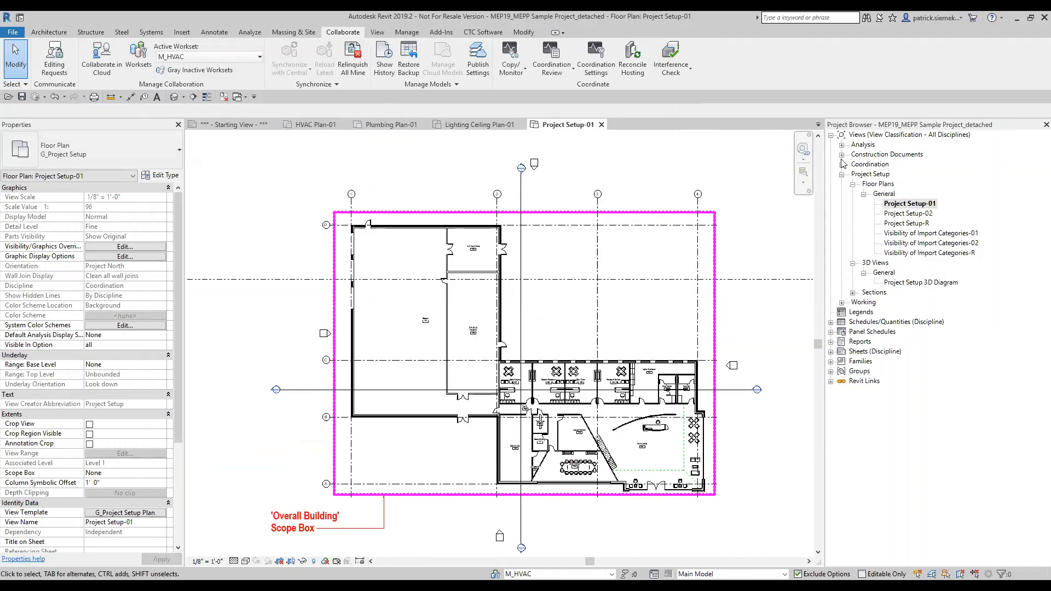
Step: Review the 'Overall Building' scope box around the plan, and collapse the Project Setup views group
click(857, 157)
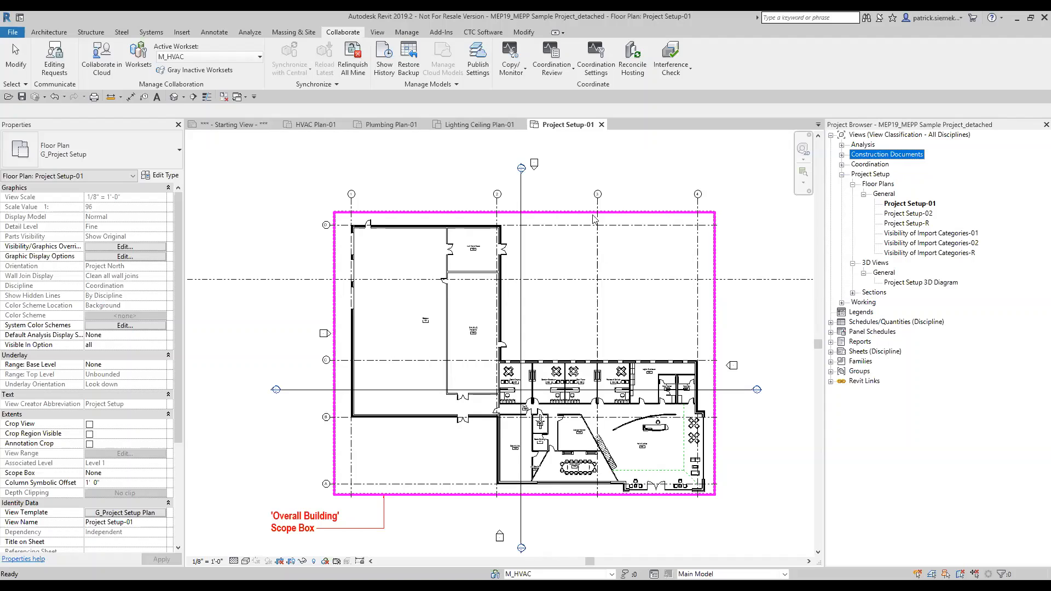
click(651, 282)
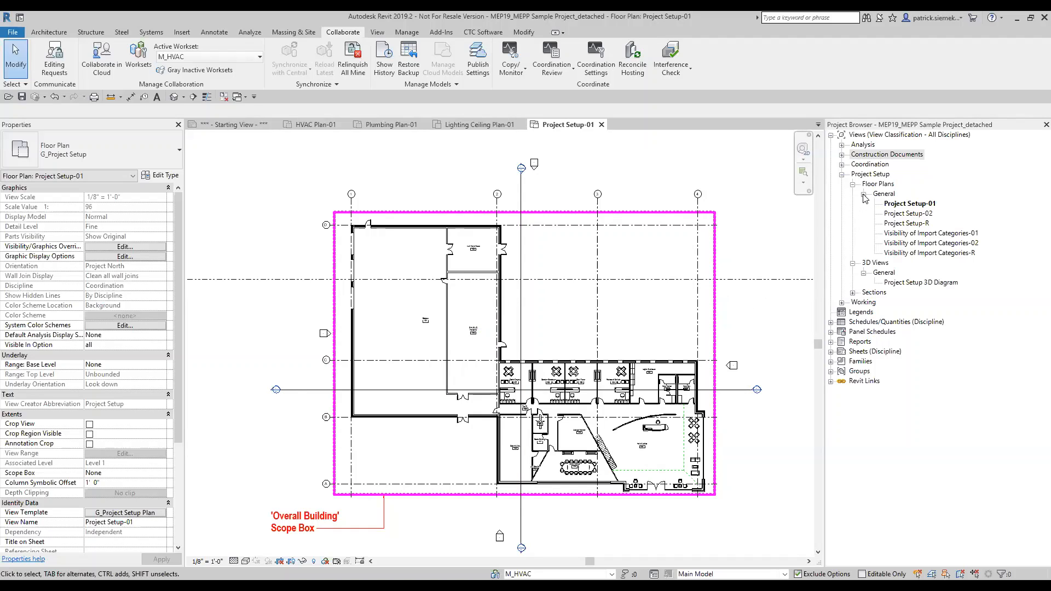
click(841, 174)
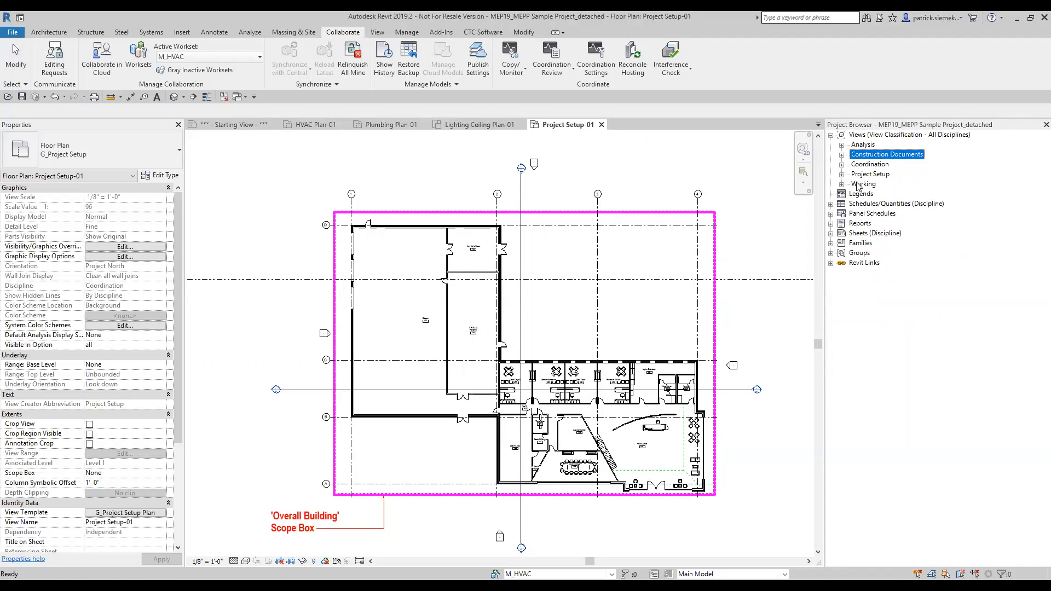
Step: Expand the Working views and open the Working-HVAC Plan-01 floor plan from the HVAC group, framed on the ductwork
click(859, 184)
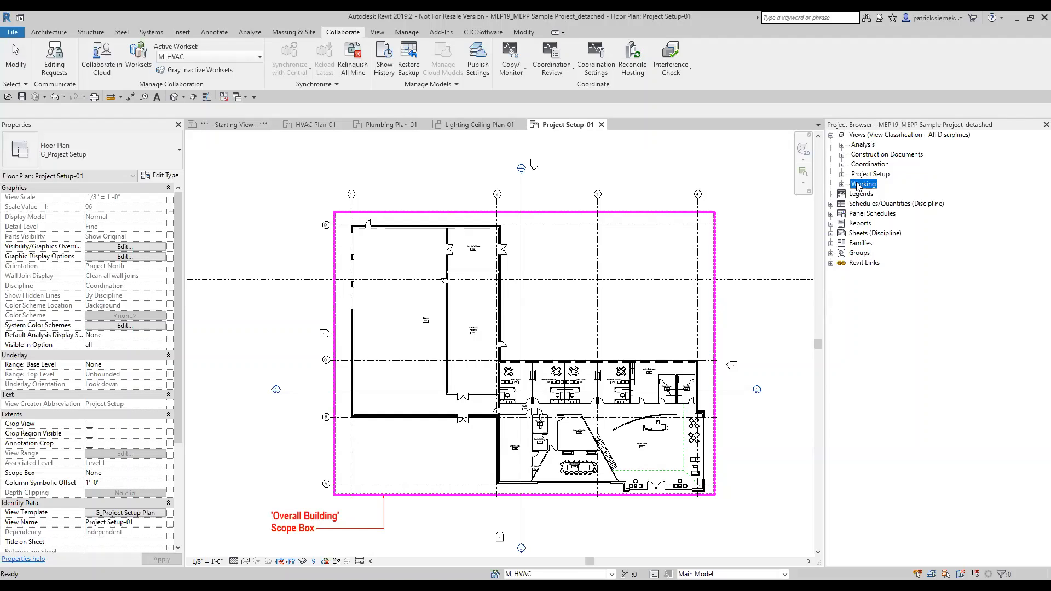
click(841, 184)
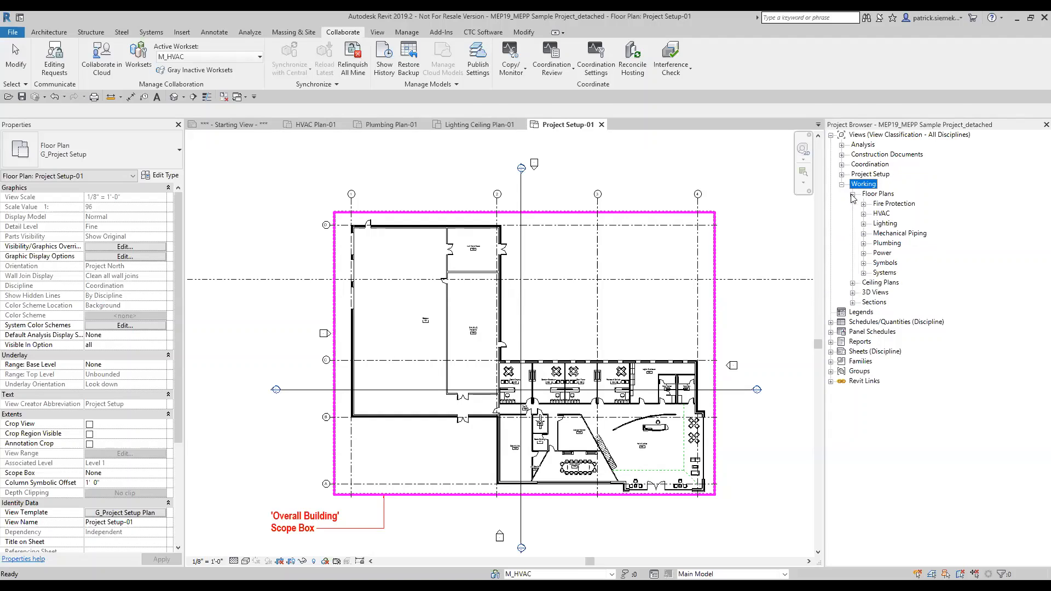
click(864, 214)
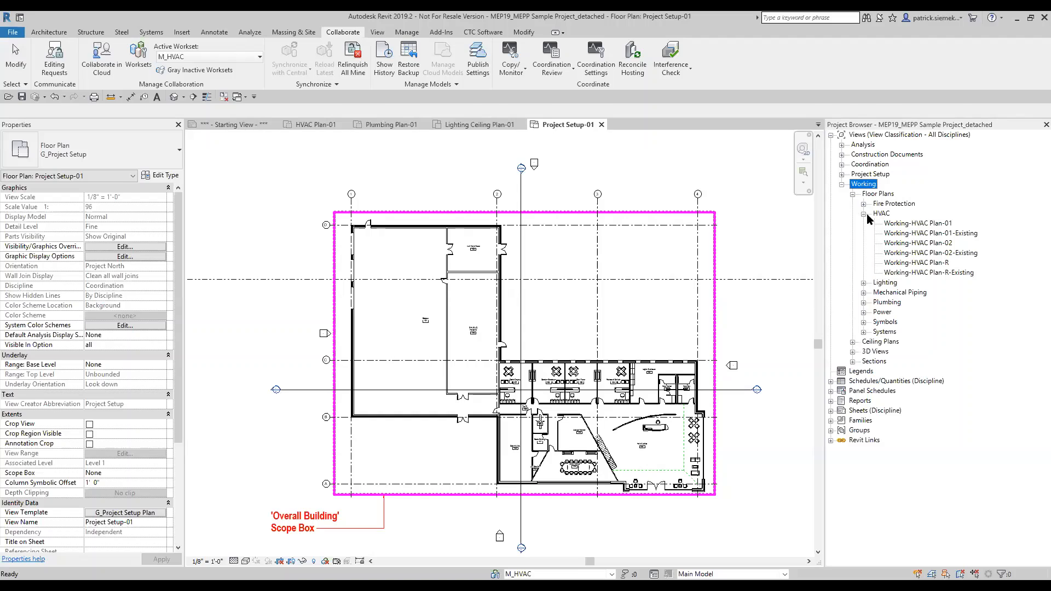
click(905, 224)
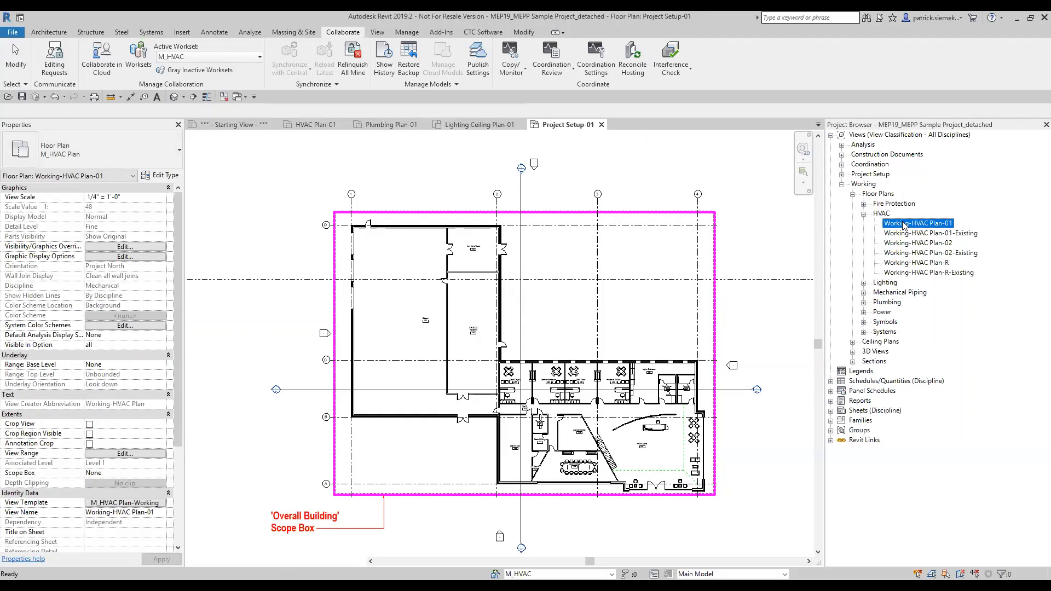
double_click(905, 223)
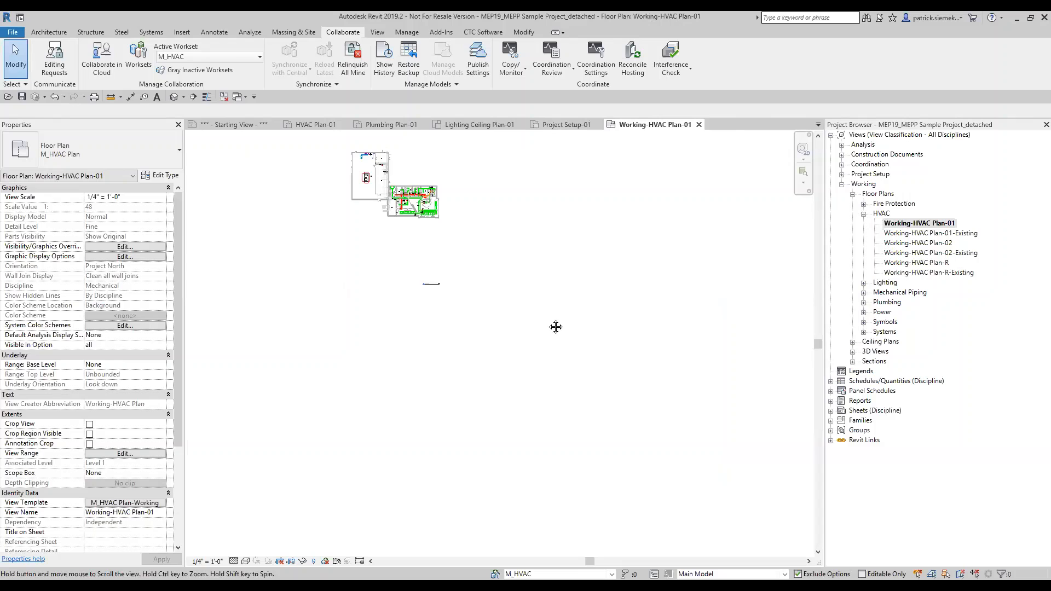
scroll(556, 327, down, 1)
scroll(466, 266, up, 4)
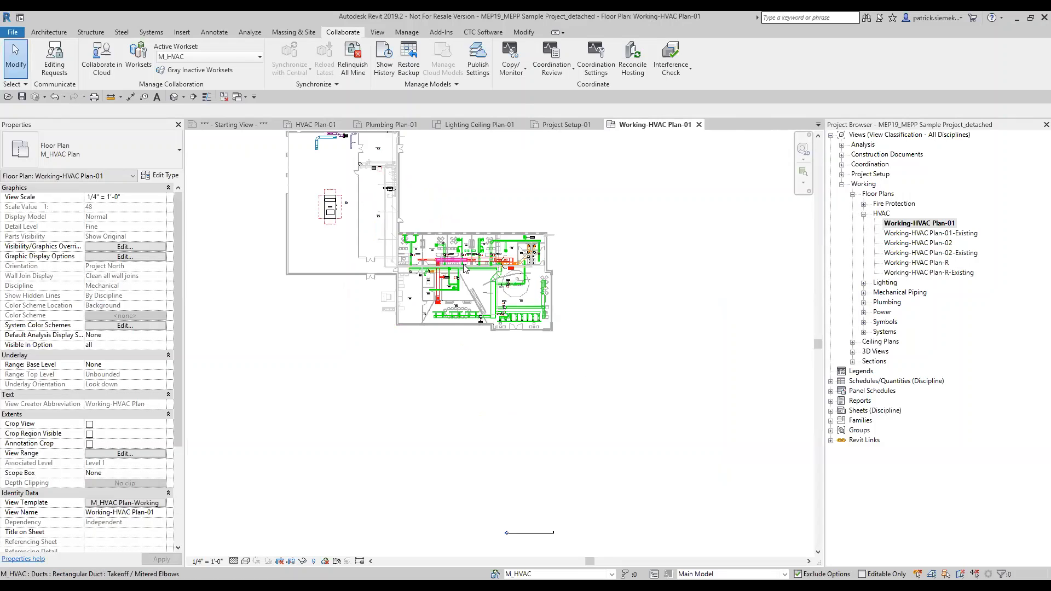
scroll(464, 267, up, 4)
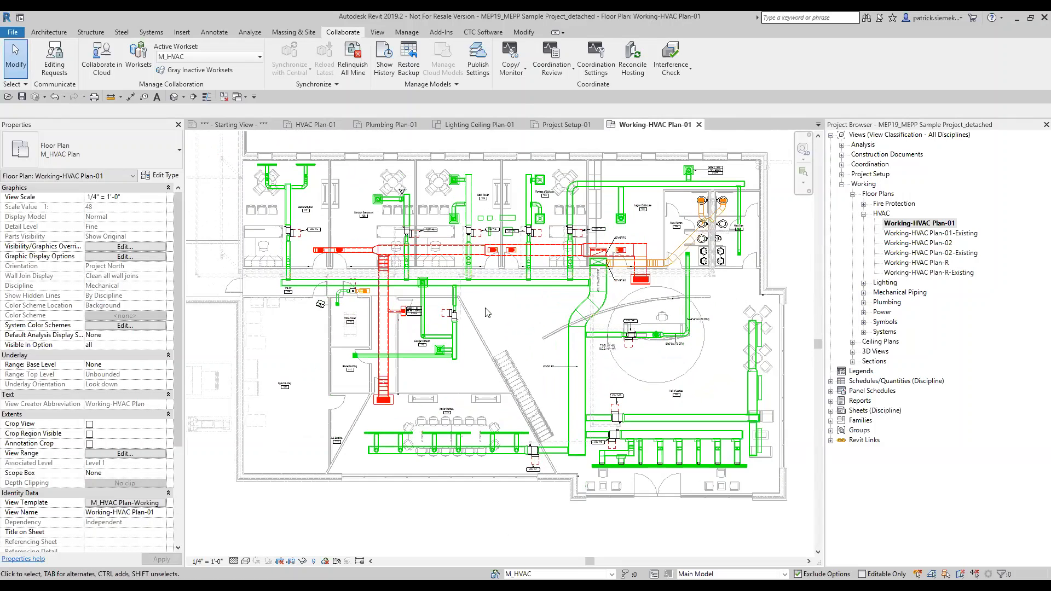
middle_drag(511, 323, 581, 352)
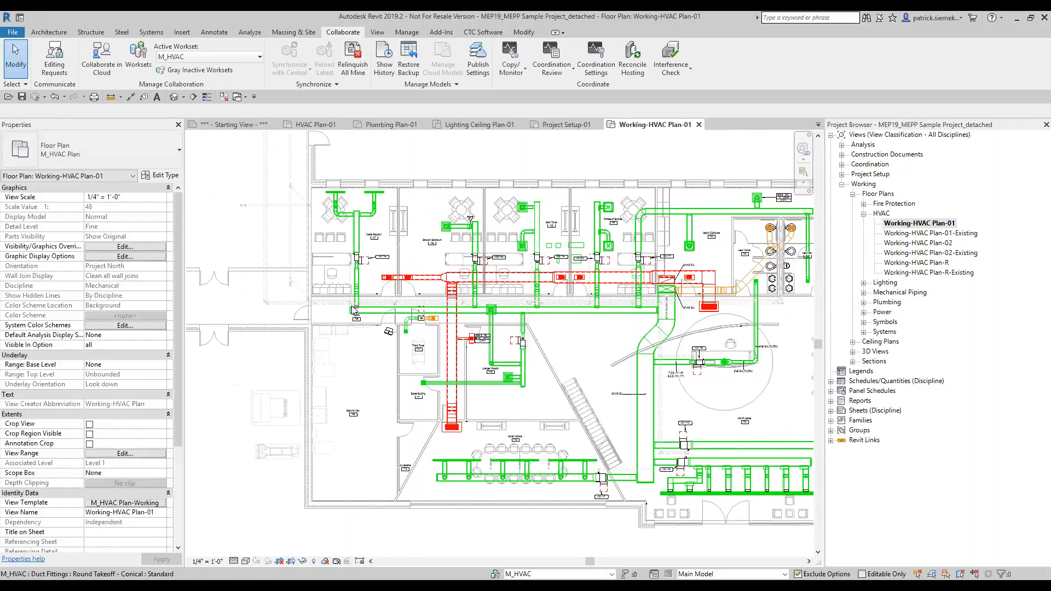
Step: Examine the ducts, halftone pipes and equipment around The Pit 108, Castle Grayskull 107 and Titans Tower 110 in the working HVAC plan
scroll(351, 307, up, 1)
scroll(351, 305, up, 7)
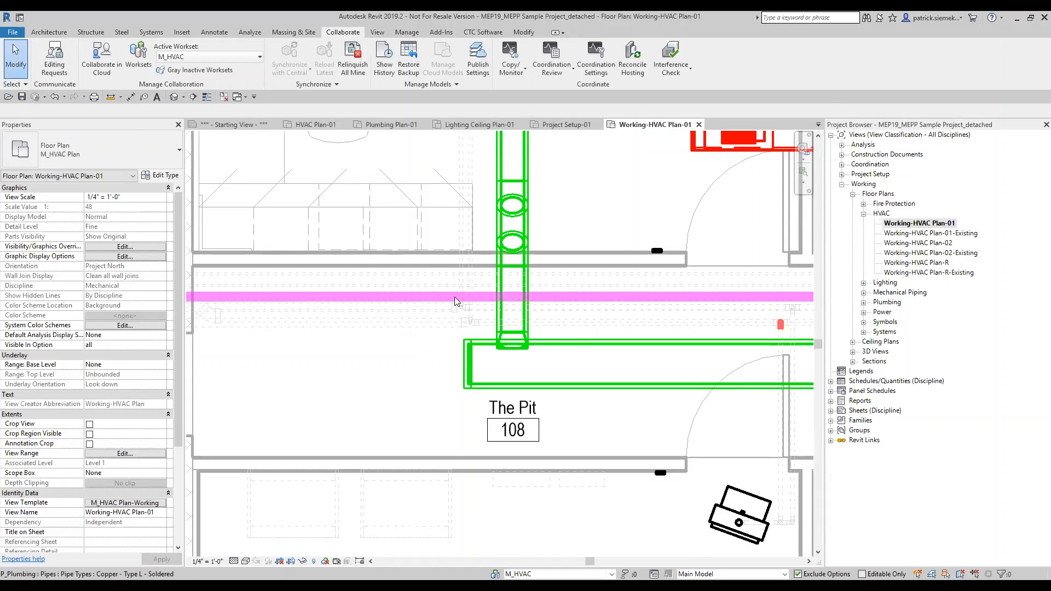
scroll(523, 287, down, 4)
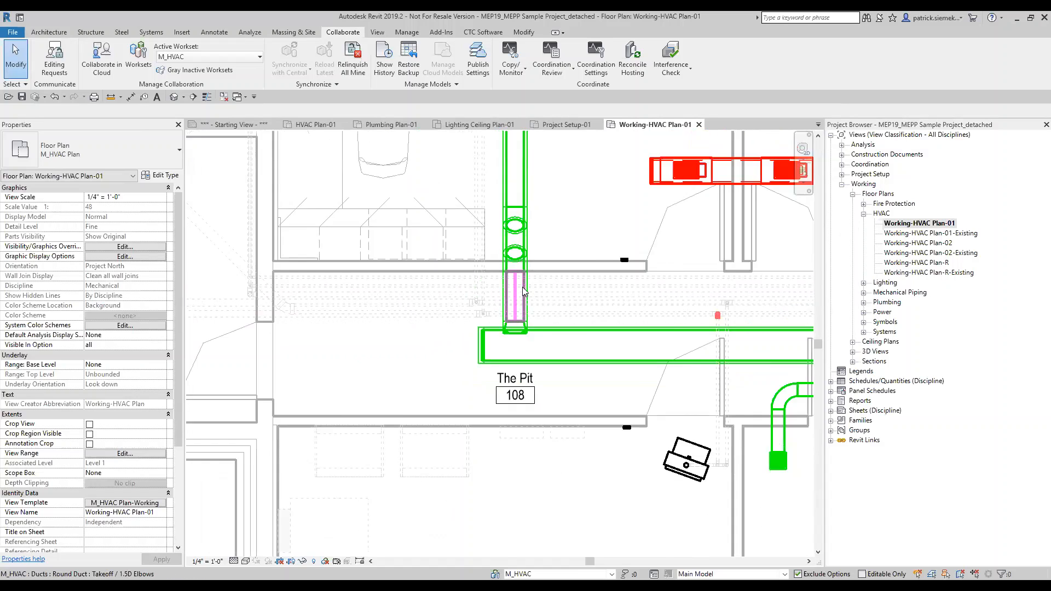
middle_drag(497, 183, 507, 399)
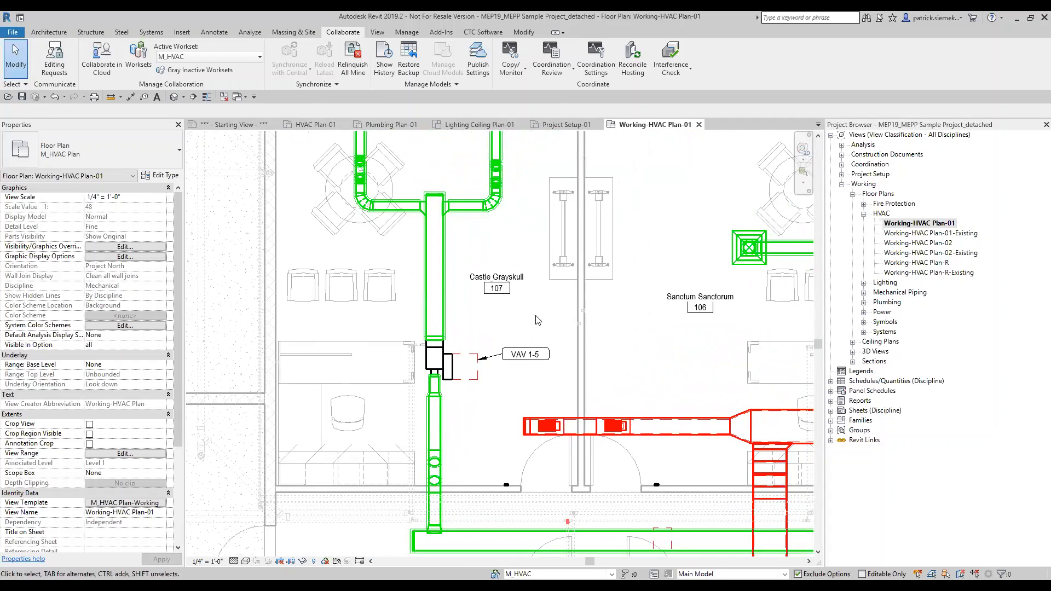
scroll(507, 399, down, 1)
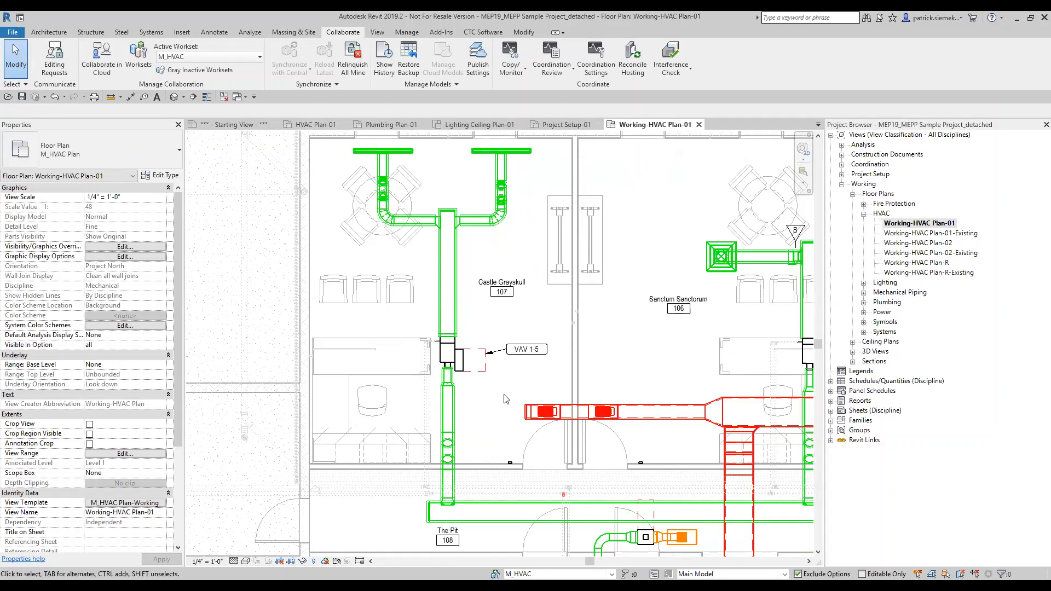
middle_drag(498, 419, 525, 313)
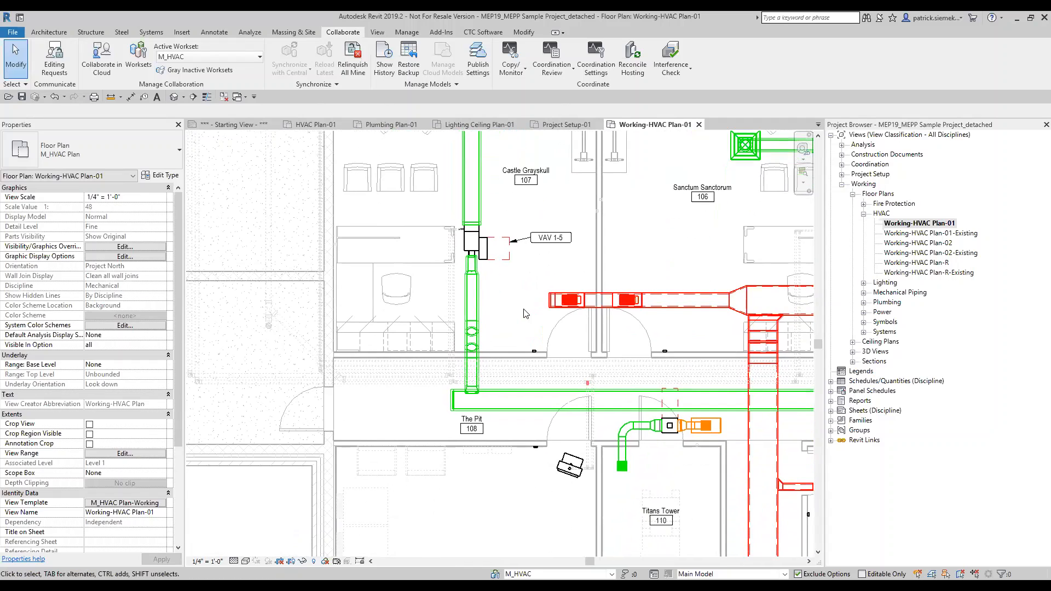
scroll(525, 313, down, 5)
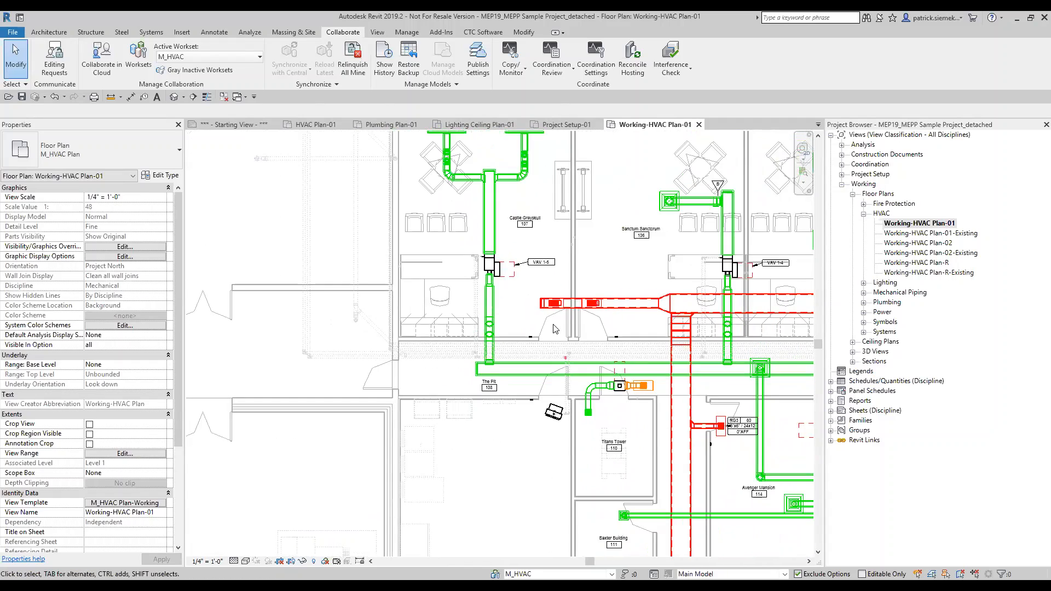
scroll(518, 289, down, 1)
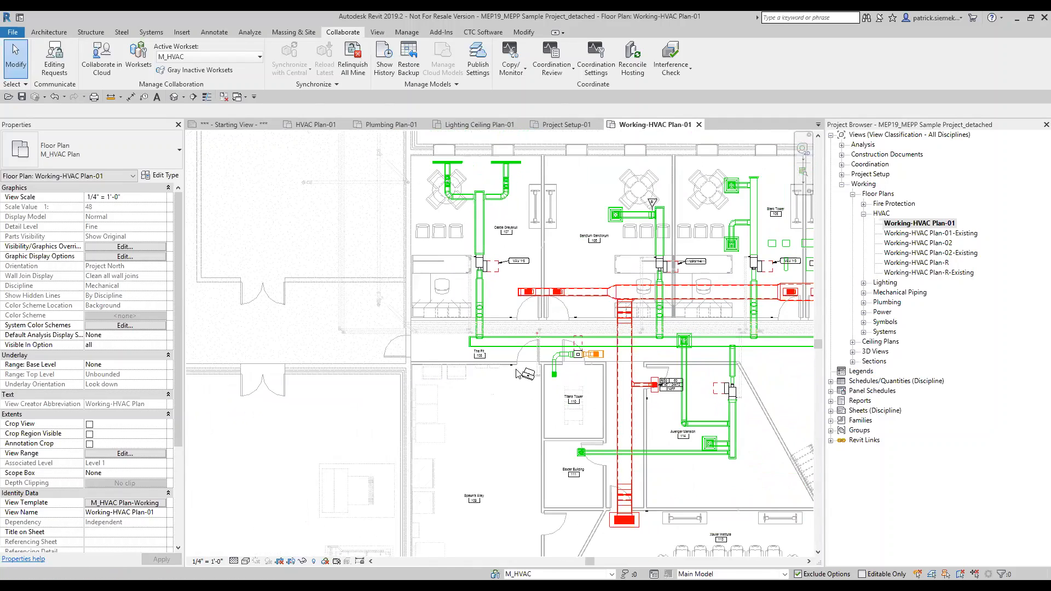
scroll(508, 405, up, 1)
scroll(508, 408, up, 3)
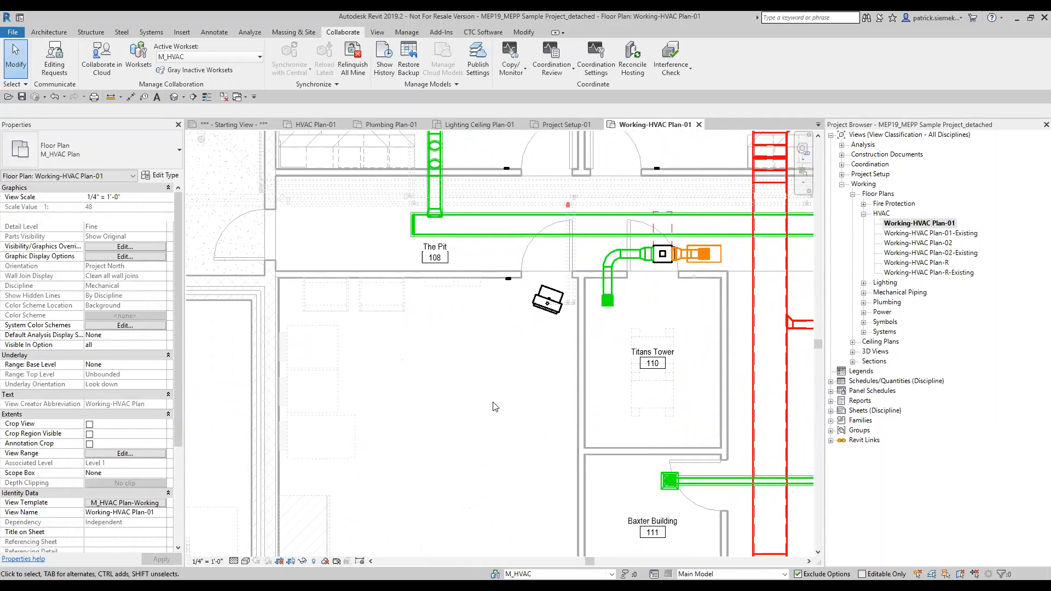
Step: Set the active workset to P_Plumbing while staying in the working HVAC plan
click(611, 574)
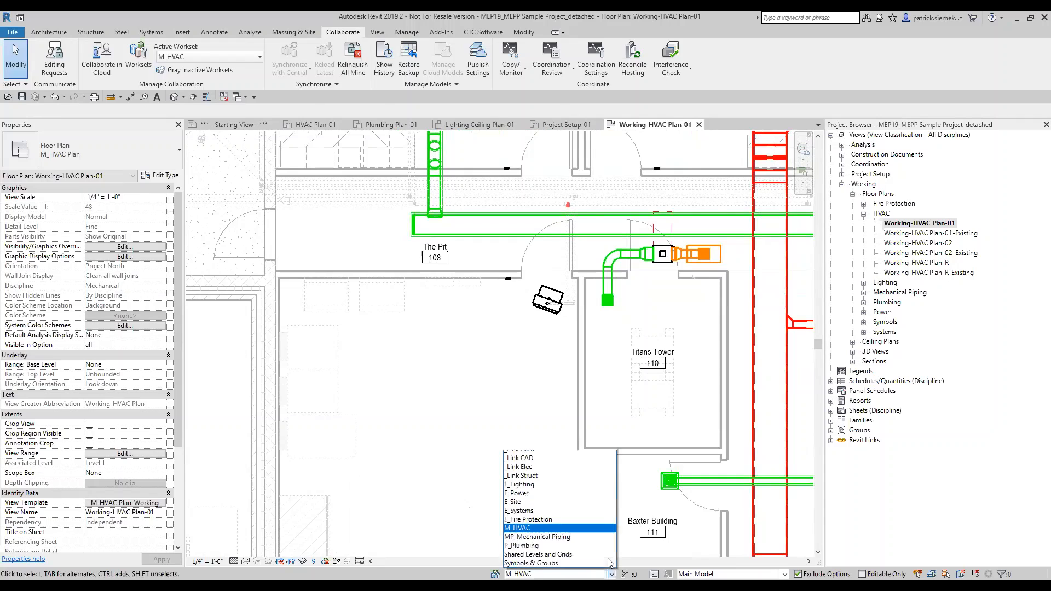
click(543, 546)
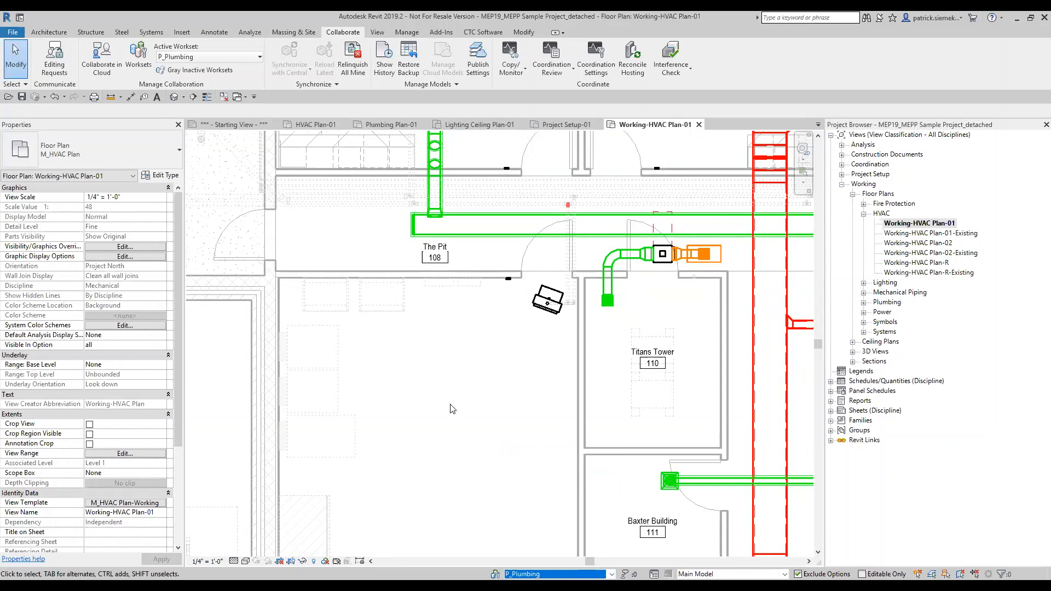
middle_drag(398, 305, 407, 331)
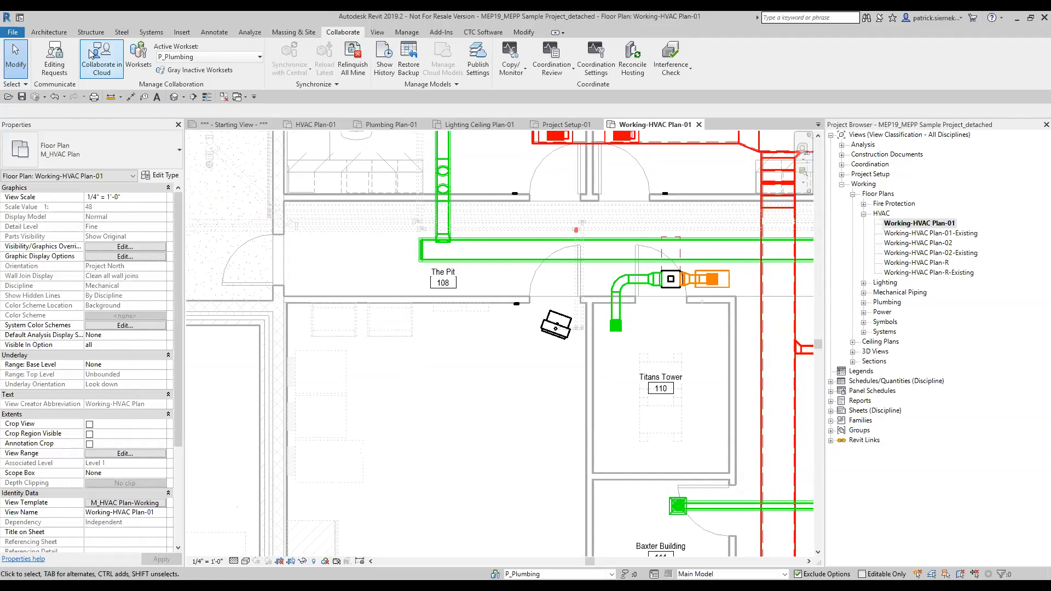
Step: Draw an L-shaped Rectangular Duct of type Takeoff / 0.75W Elbows west of Titans Tower 110, its final leg about 2' 2" long
click(151, 32)
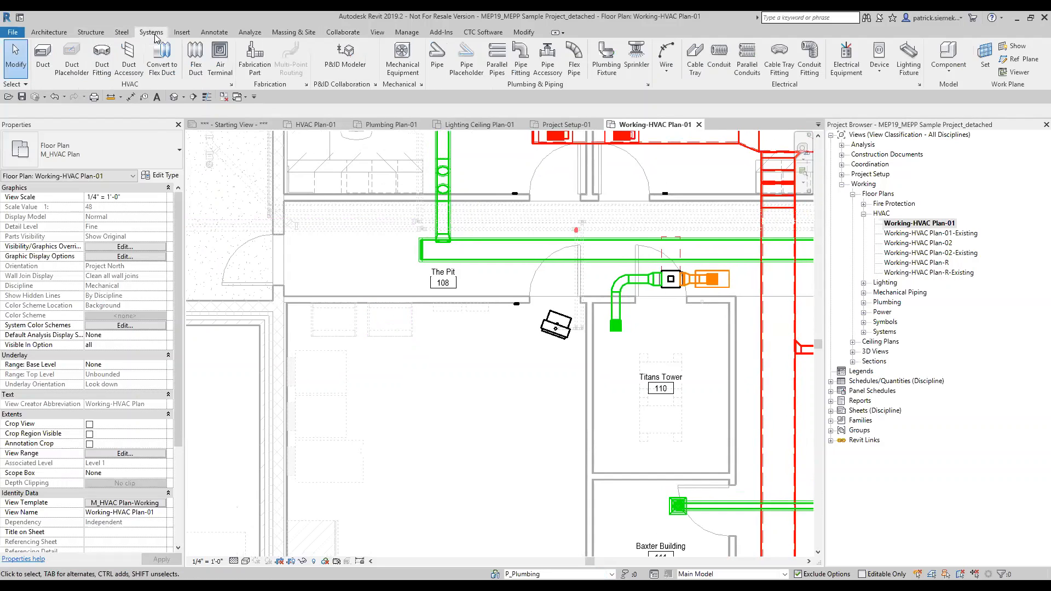
click(45, 67)
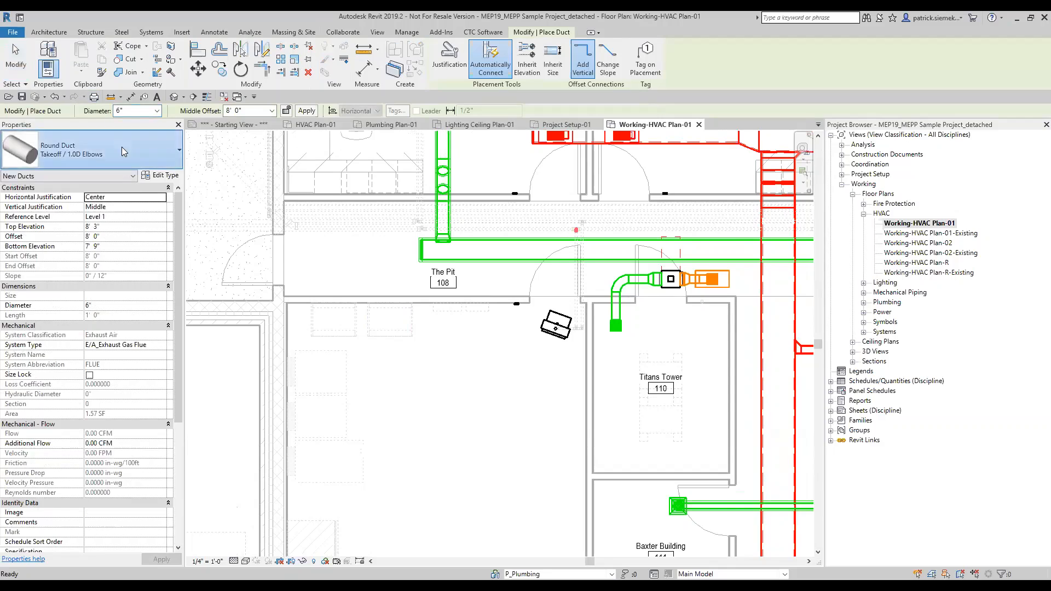
click(122, 147)
scroll(108, 291, up, 3)
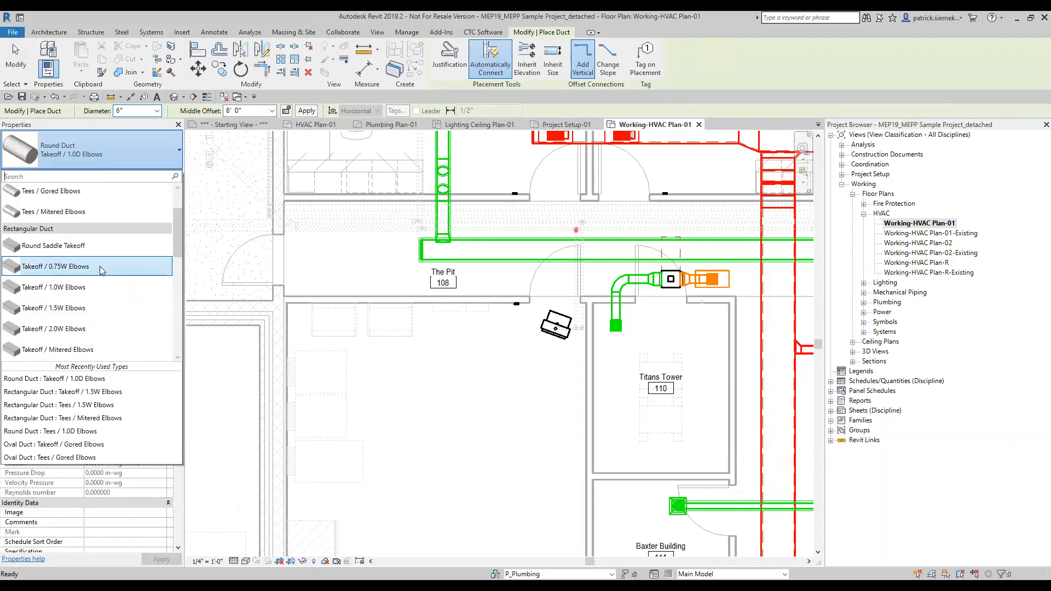
click(100, 266)
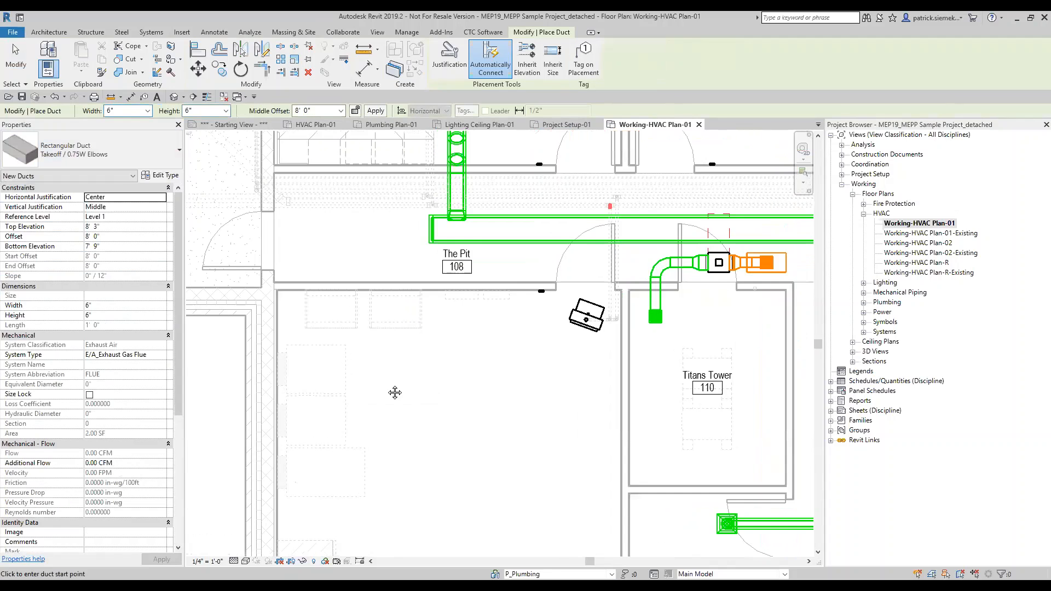
scroll(339, 367, up, 1)
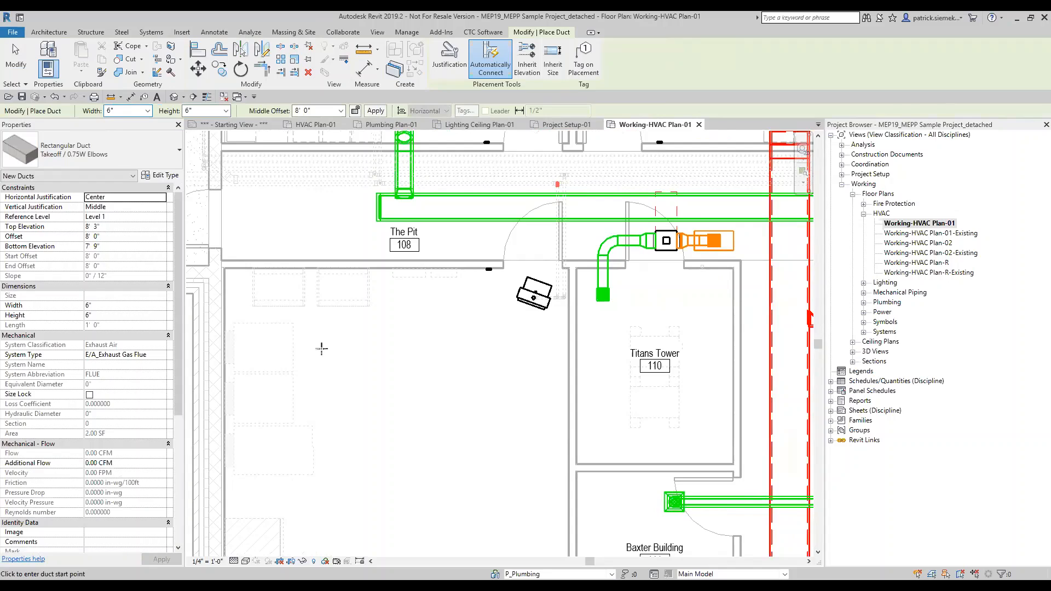
click(322, 348)
click(500, 349)
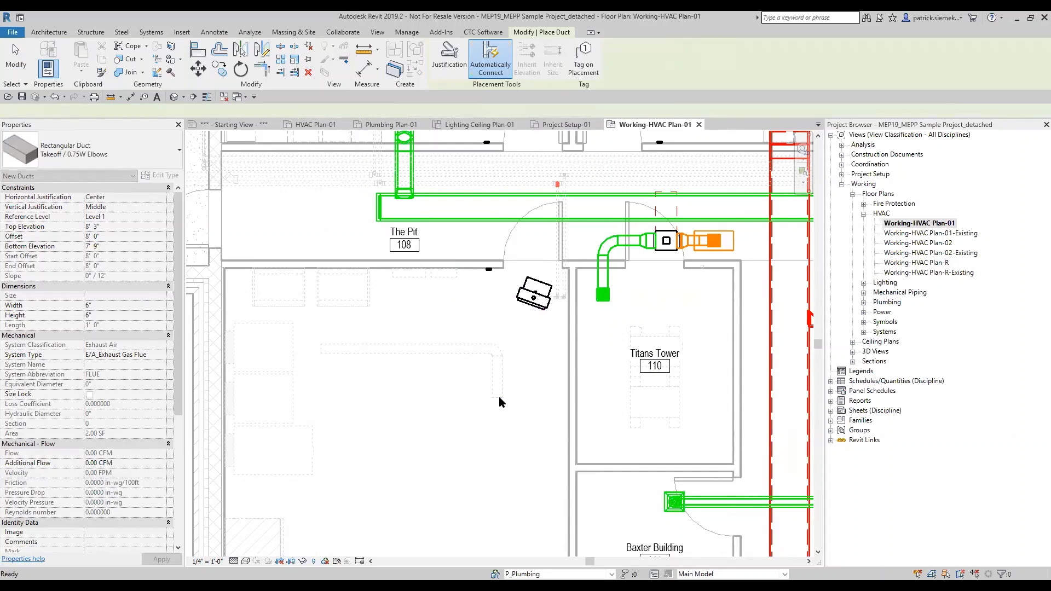
key(Escape)
key(Escape)
Step: Select both legs and the elbow of the newly drawn duct run and change their workset to M_HVAC
scroll(416, 367, up, 4)
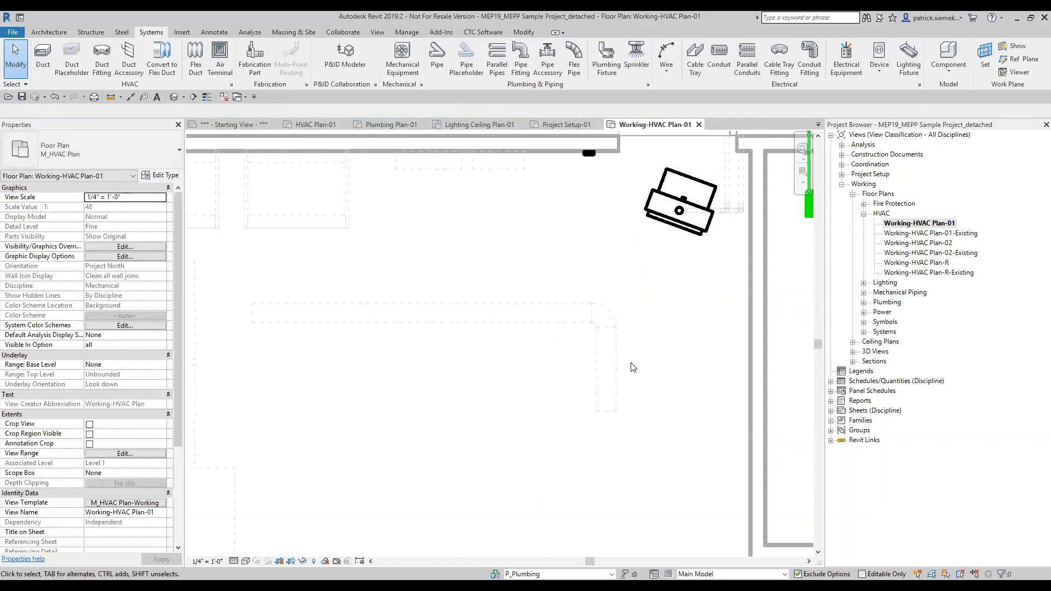
click(142, 514)
scroll(143, 517, down, 3)
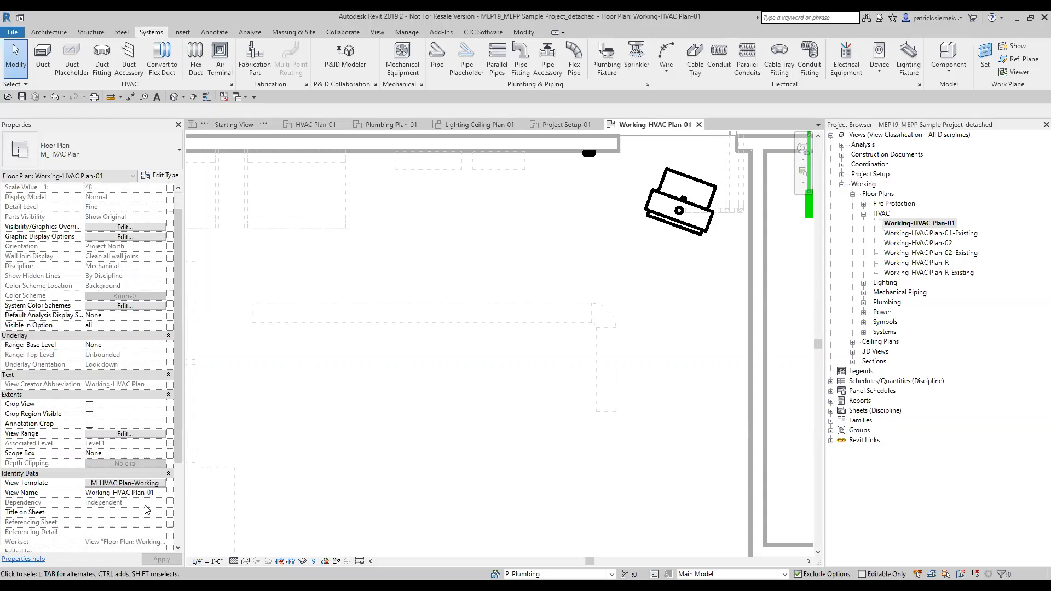
scroll(429, 397, down, 3)
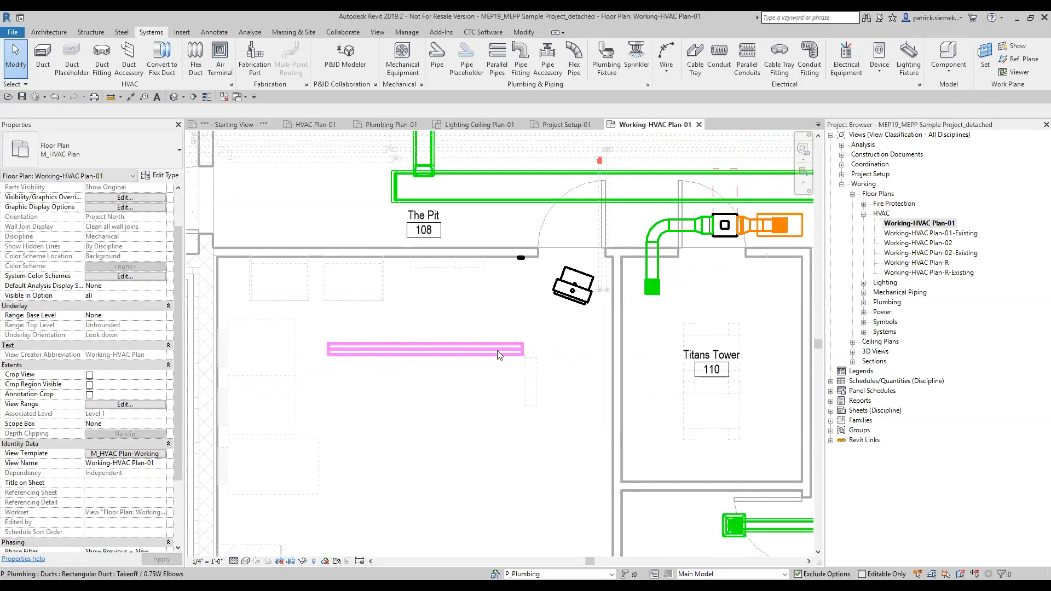
click(539, 346)
ctrl+click(537, 366)
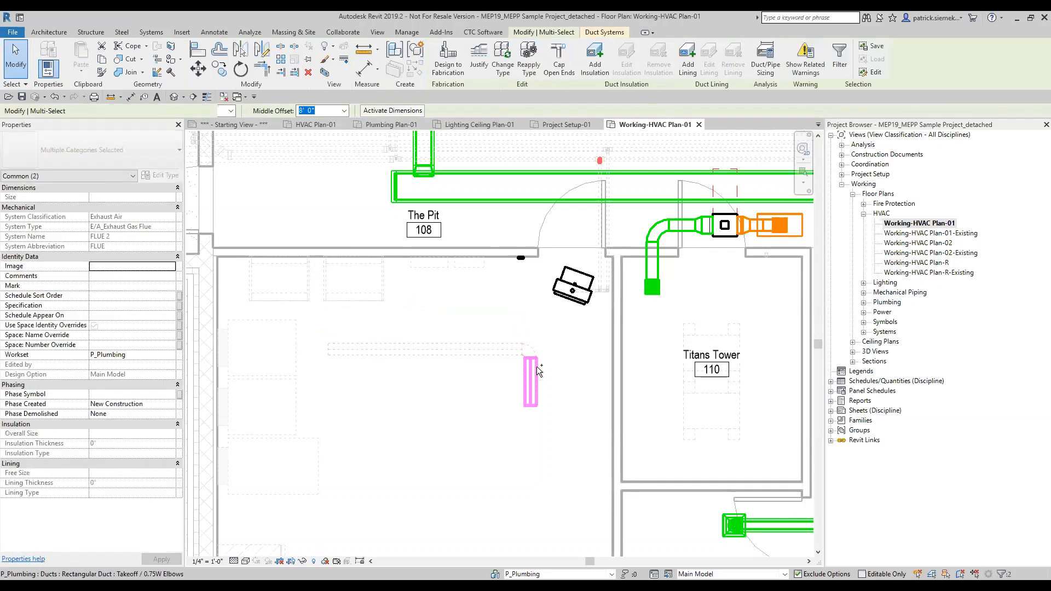
ctrl+click(537, 367)
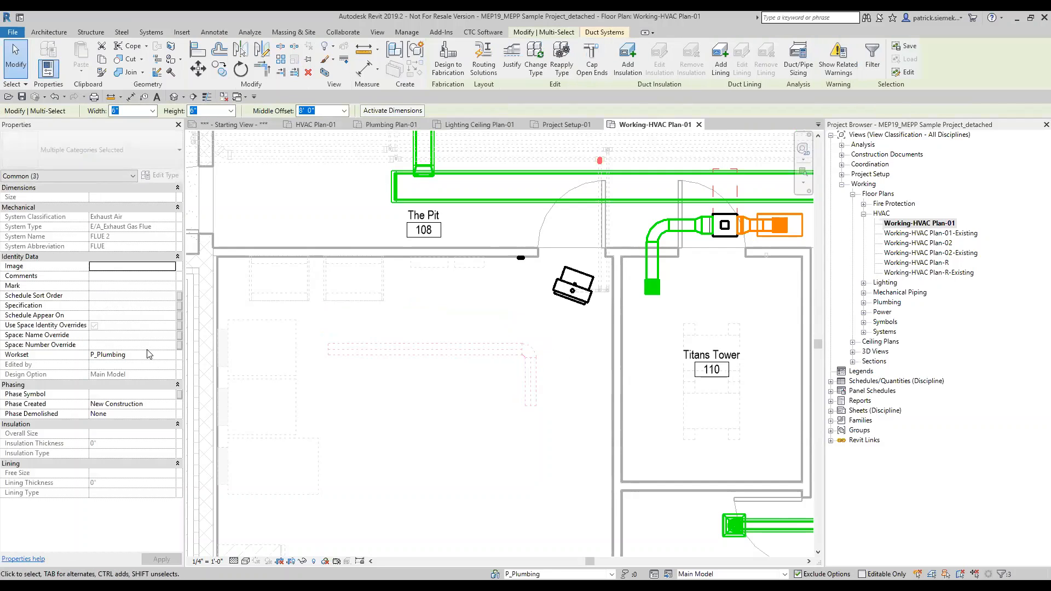
click(163, 356)
click(171, 356)
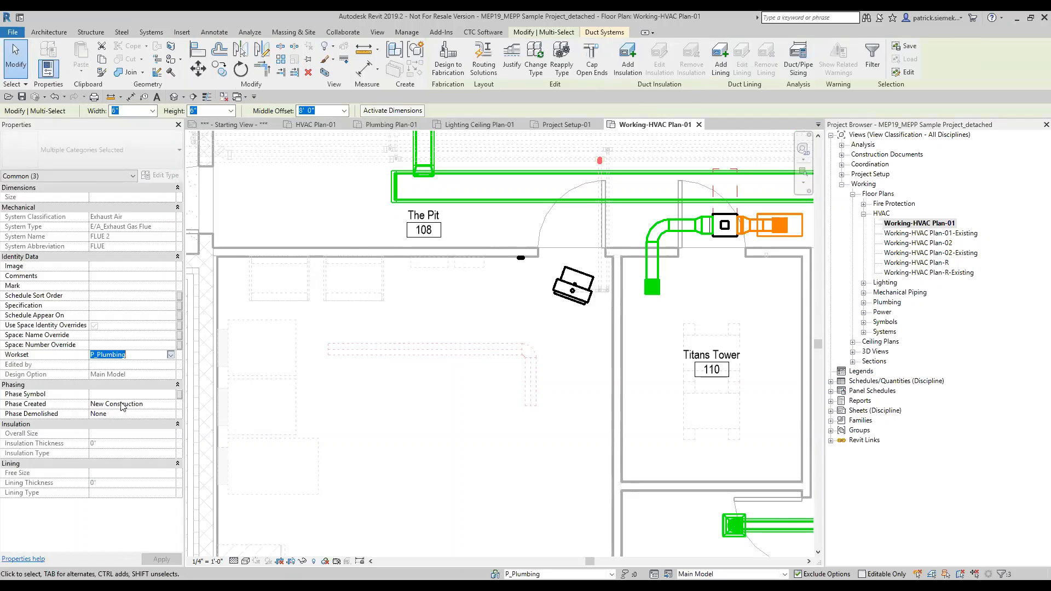
click(115, 398)
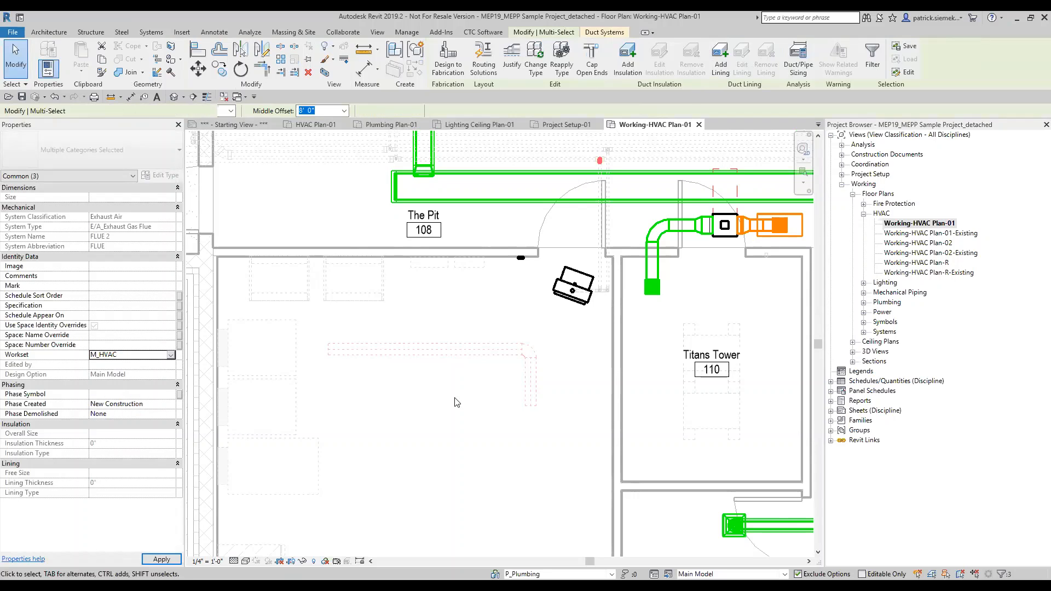
key(Escape)
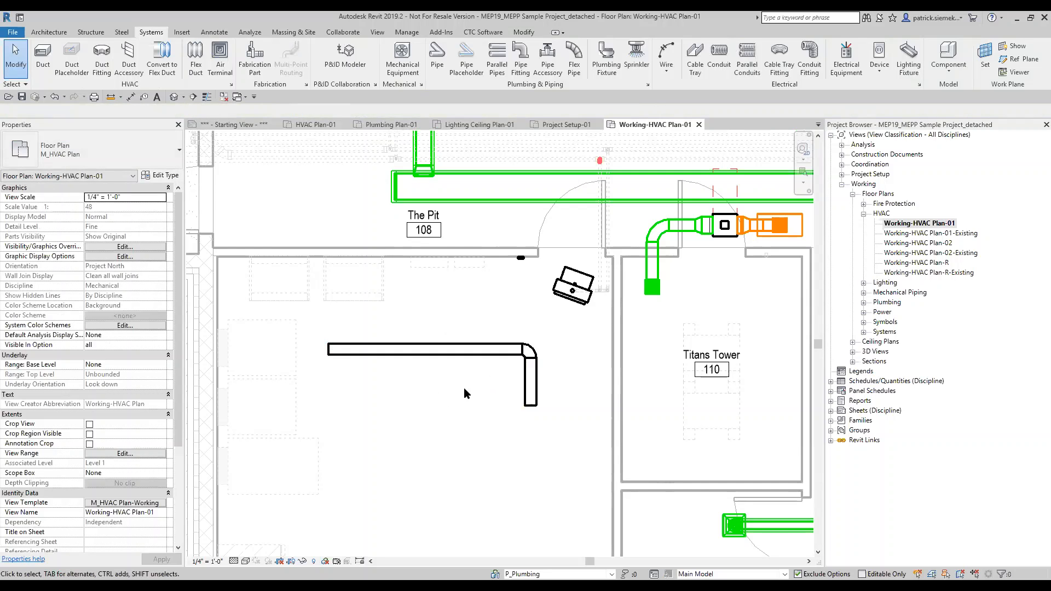
Step: Make M_HVAC the active workset and extend the duct run from its open end with a westward leg and a southward leg, using Create Similar
click(611, 574)
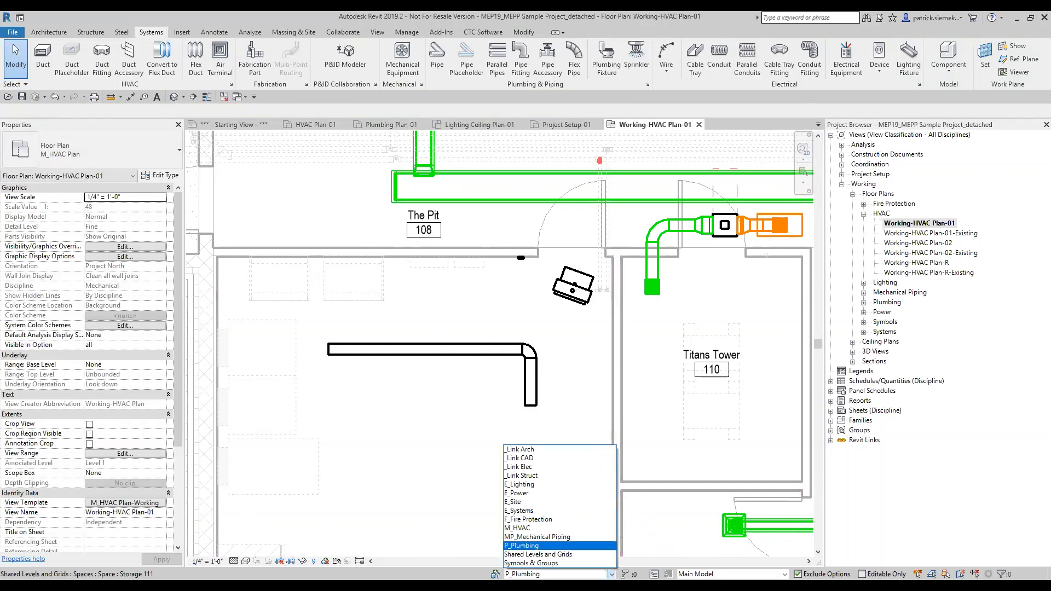
click(566, 529)
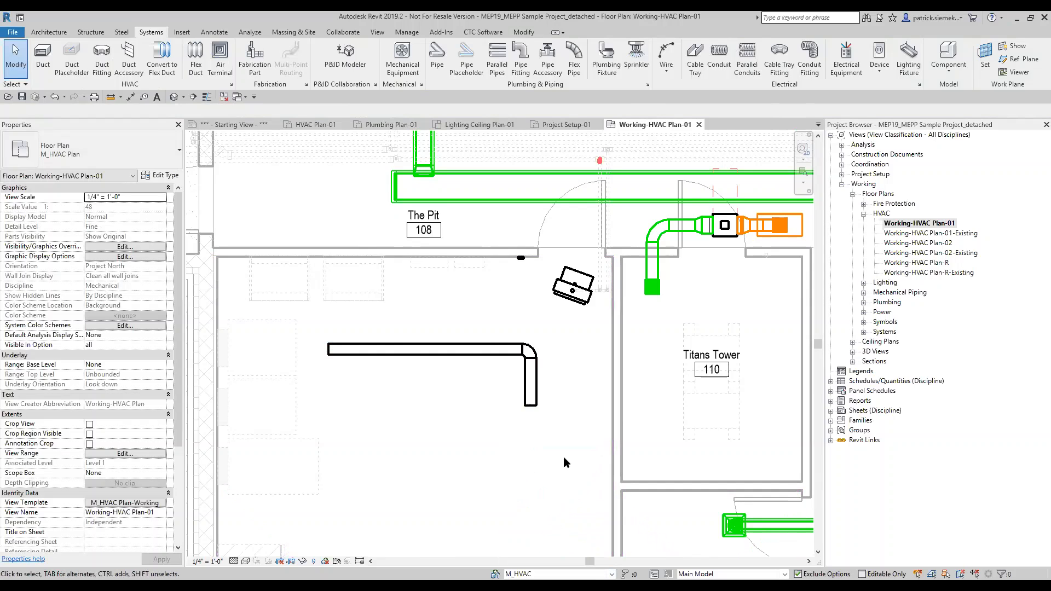
scroll(563, 457, up, 3)
scroll(480, 381, up, 1)
click(479, 378)
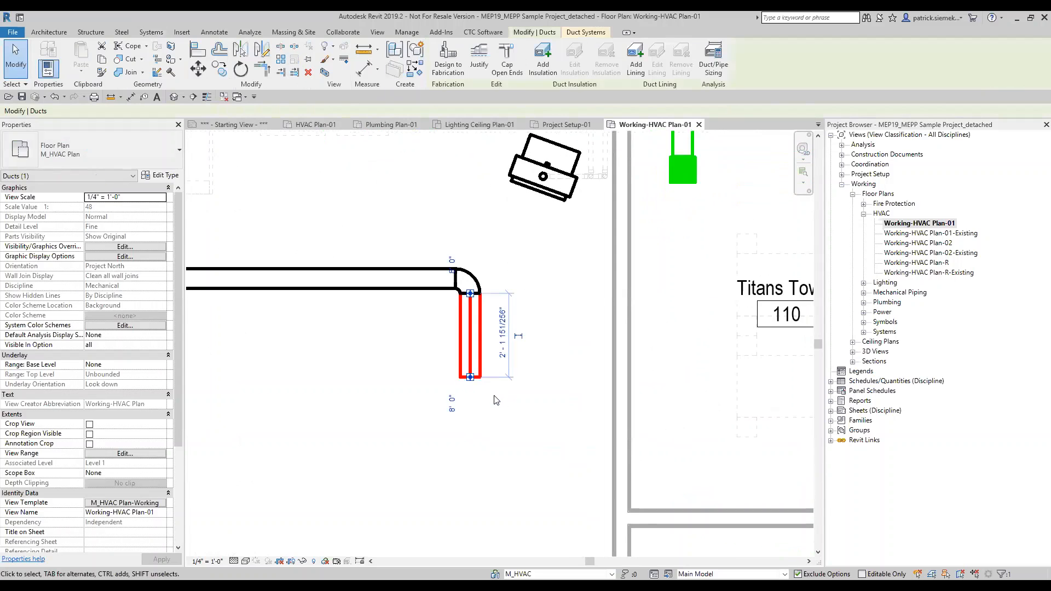
key(c)
key(s)
click(470, 378)
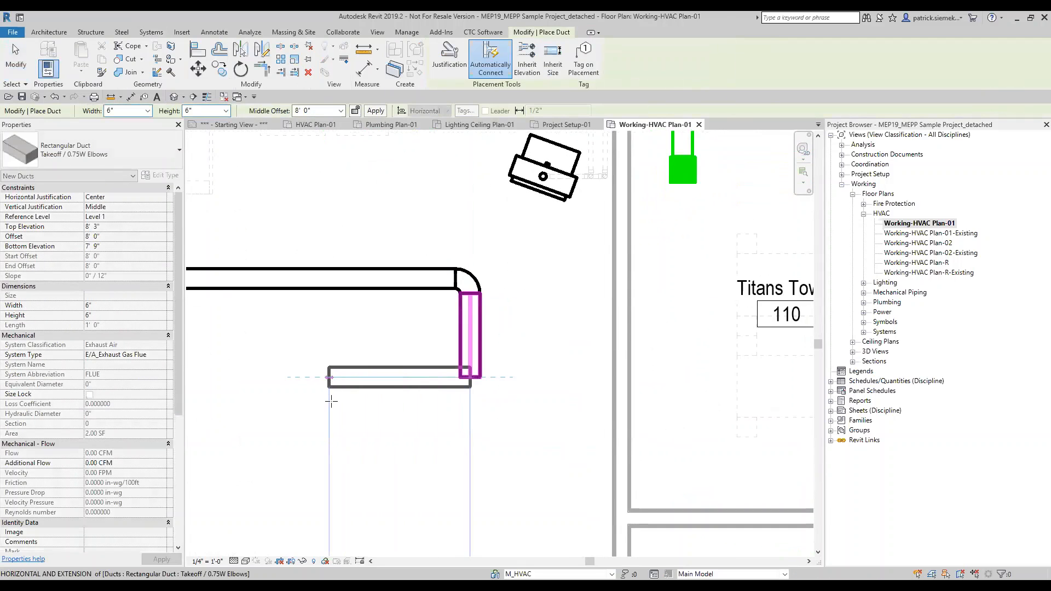
click(329, 378)
click(329, 476)
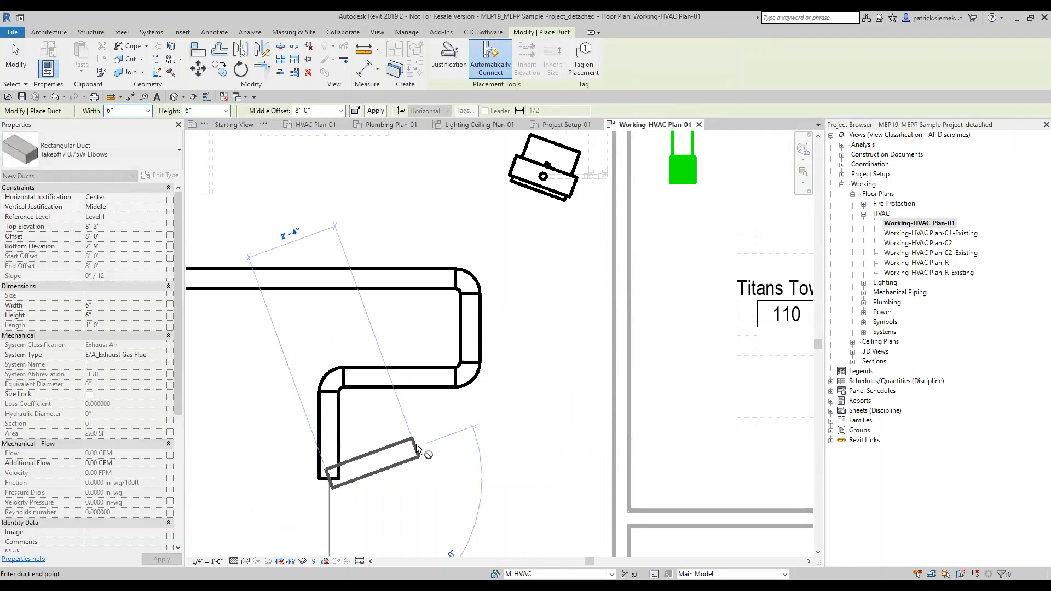
key(Escape)
key(Escape)
scroll(429, 436, down, 3)
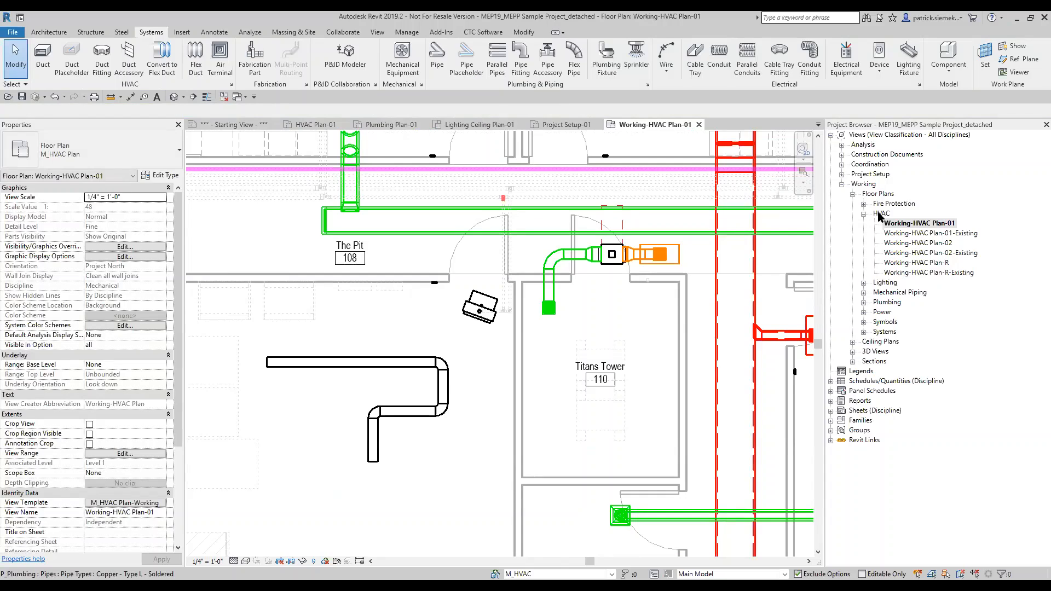
Step: Collapse the working HVAC floor plans, expand the Power group and open the Working-Power Plan-01 view
click(864, 215)
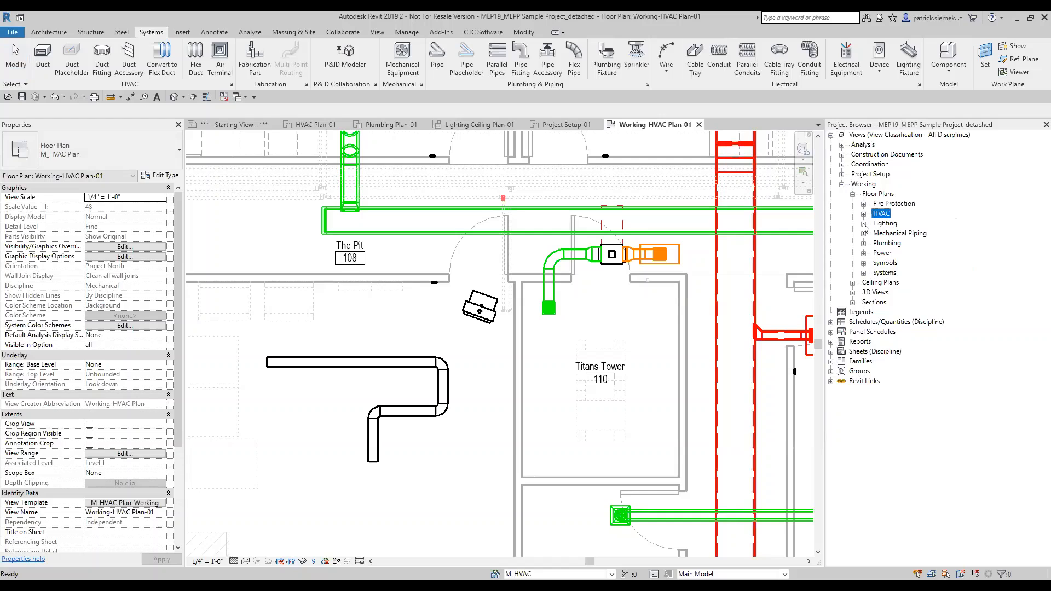
click(864, 224)
click(864, 224)
click(864, 253)
click(909, 264)
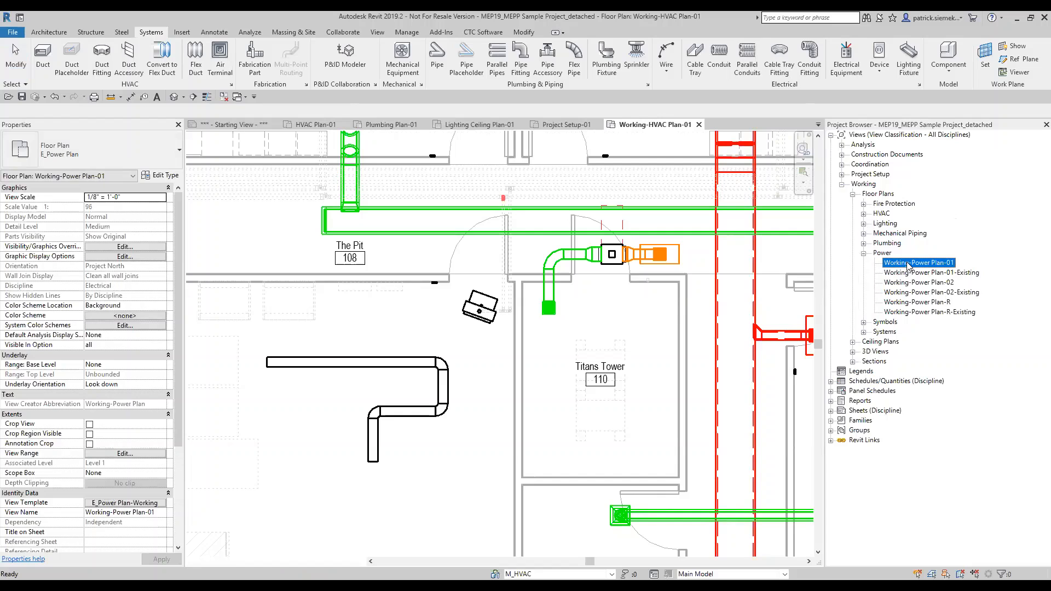
double_click(909, 264)
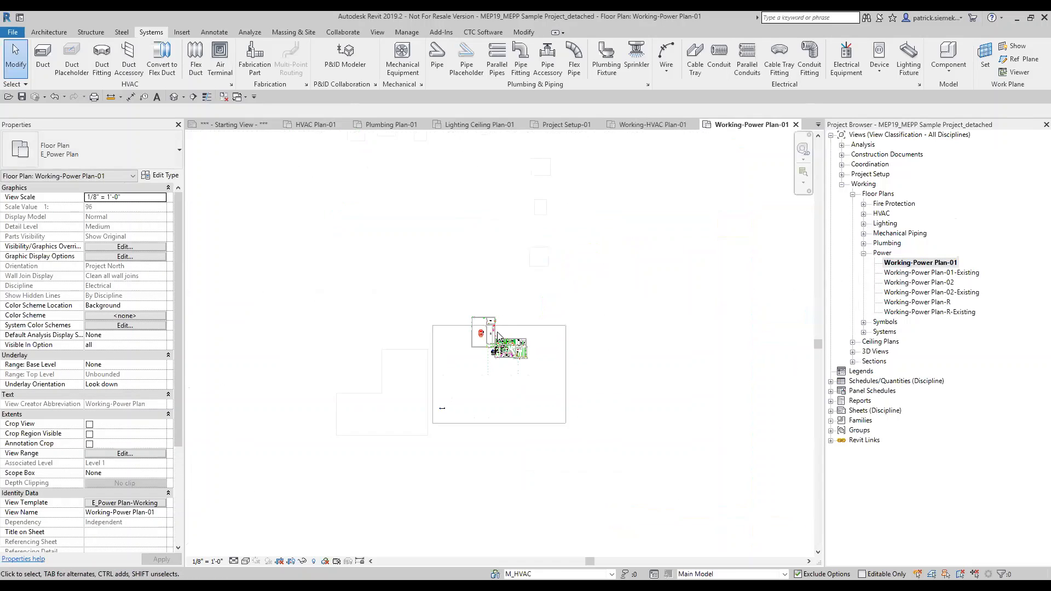
Step: Examine the receptacles, wiring, electrical equipment and halftone elements around Avenger Mansion 114, Titans Tower 110 and Spawn's Alley 109 in the working power plan
scroll(504, 337, up, 8)
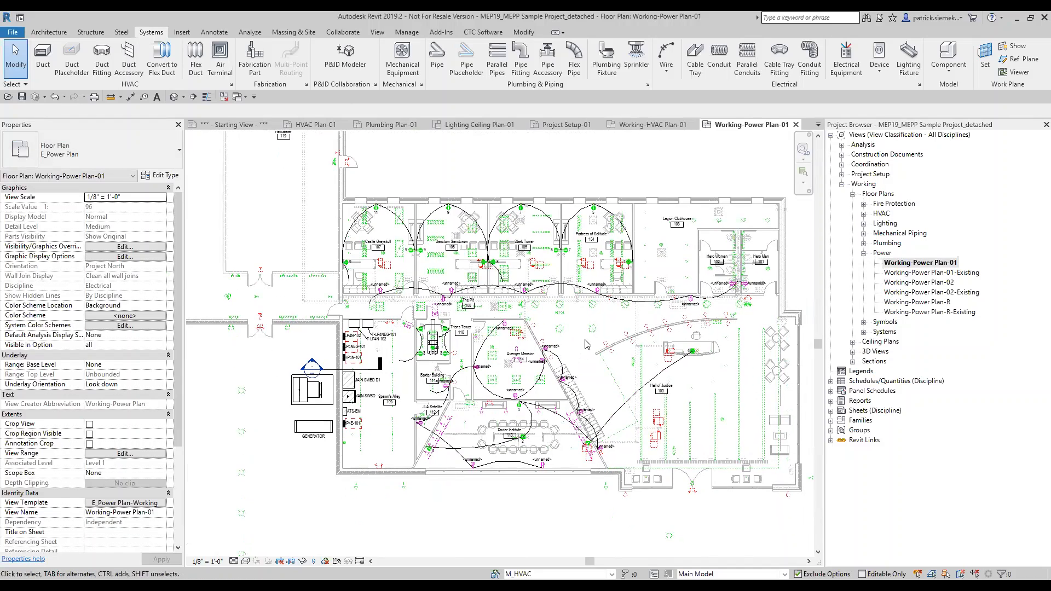
scroll(498, 391, up, 5)
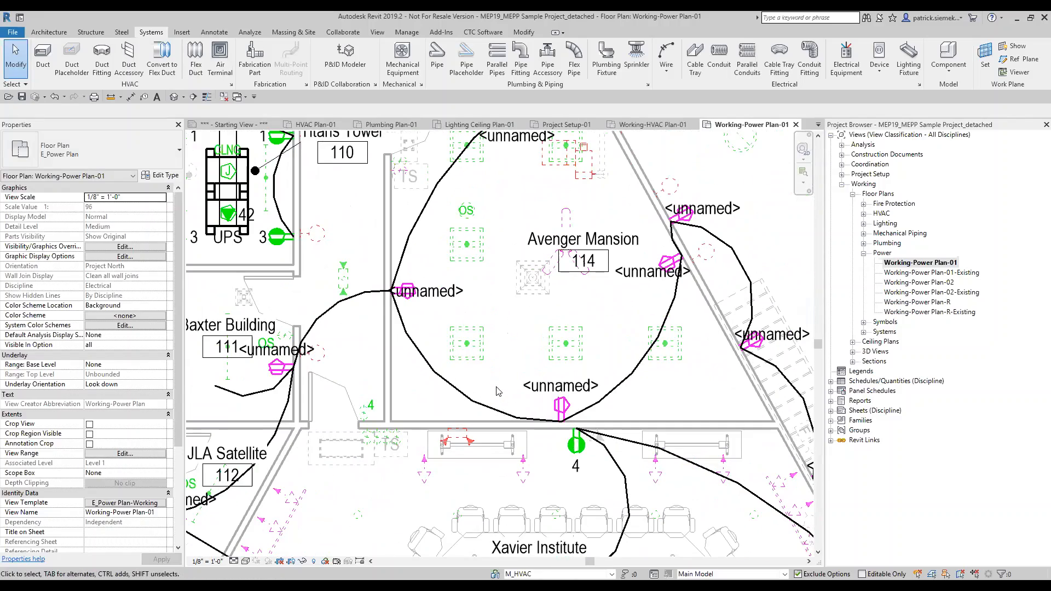
middle_drag(493, 383, 505, 366)
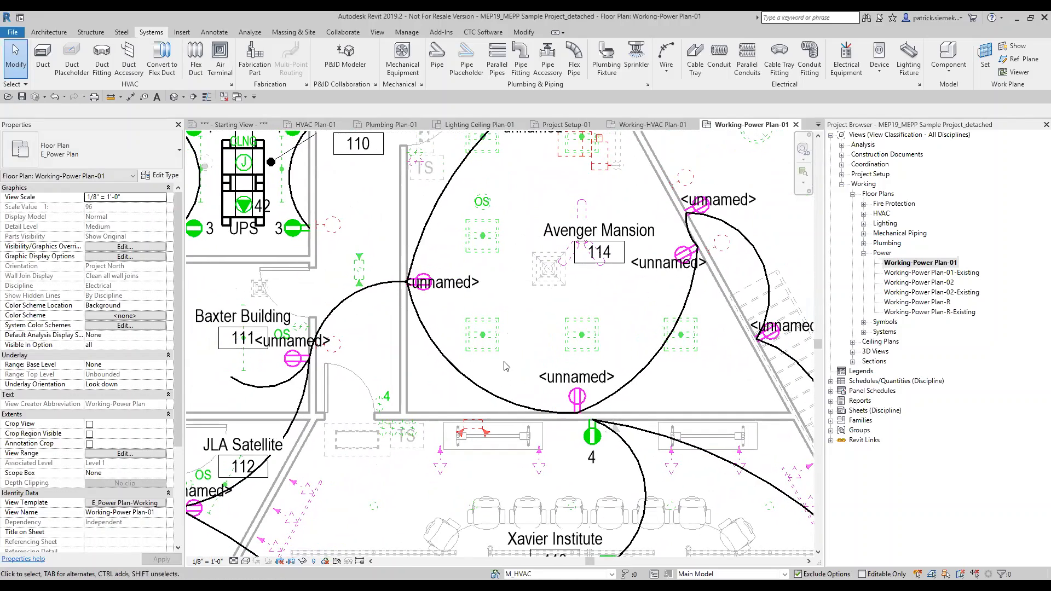
scroll(501, 368, down, 3)
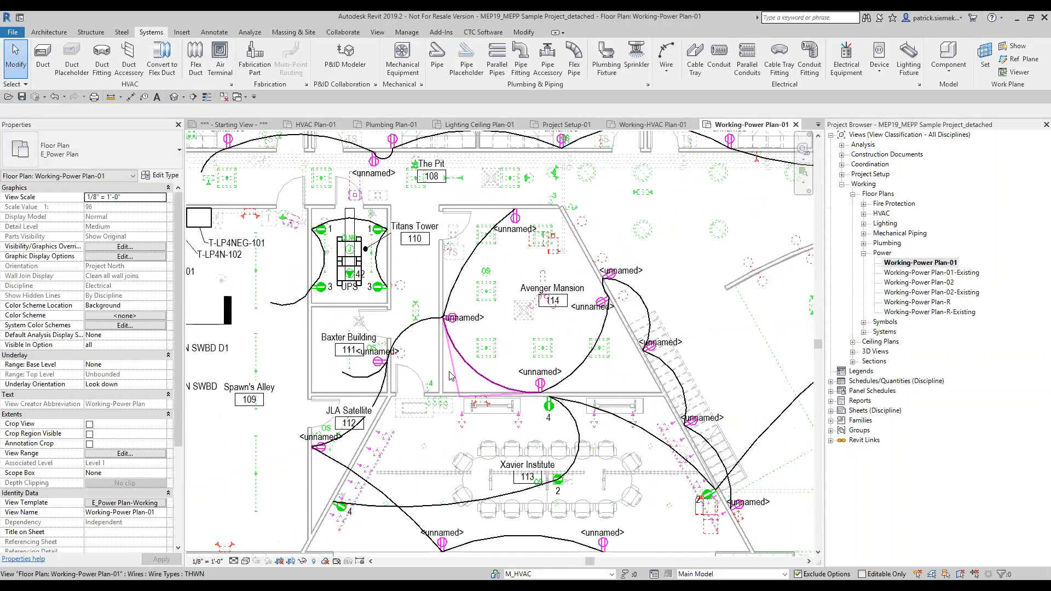
middle_drag(452, 375, 529, 381)
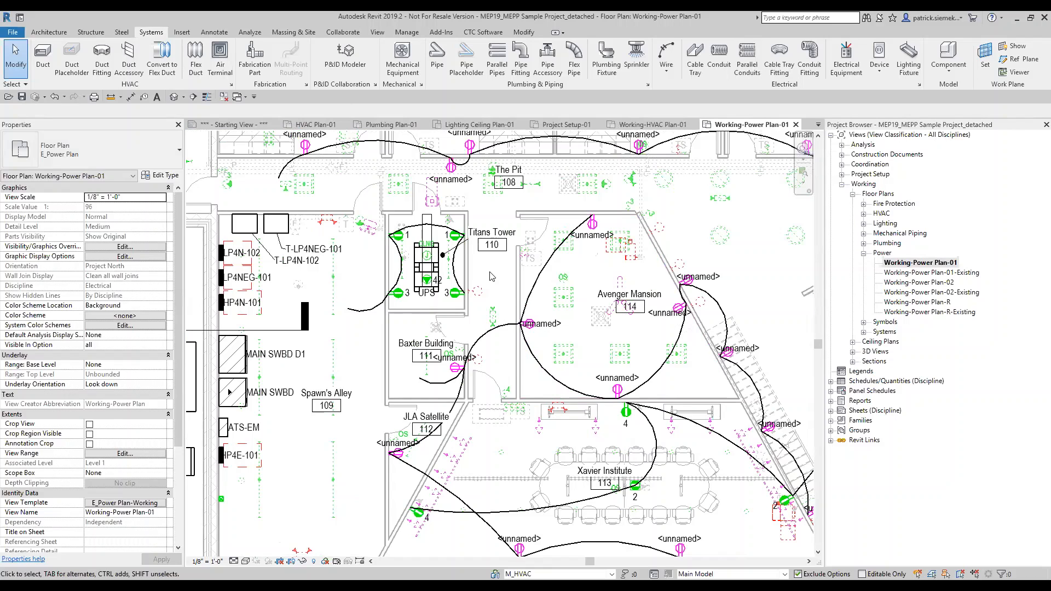
scroll(491, 277, up, 1)
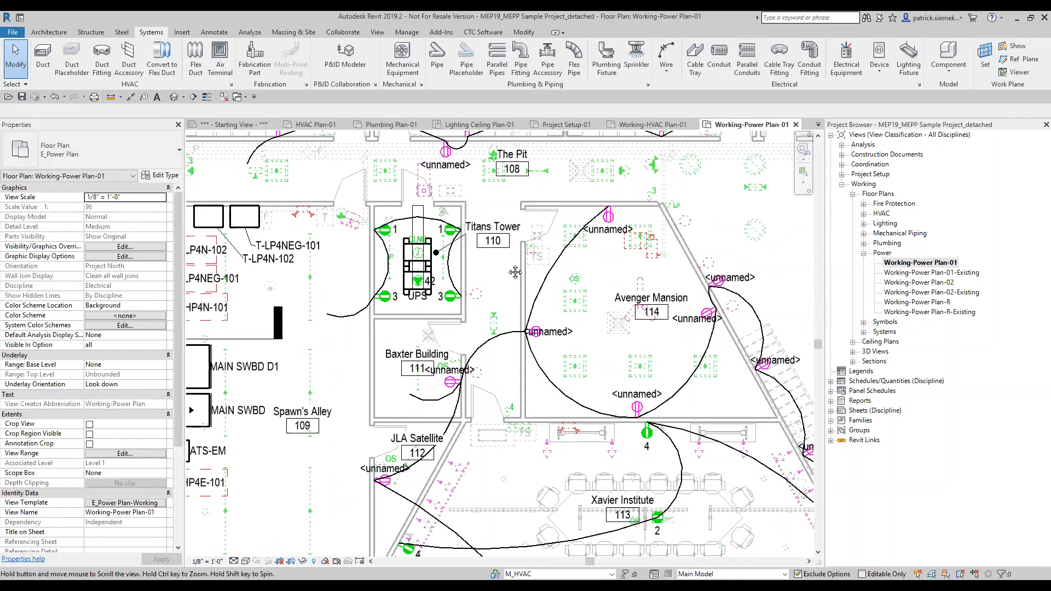
middle_drag(503, 292, 526, 303)
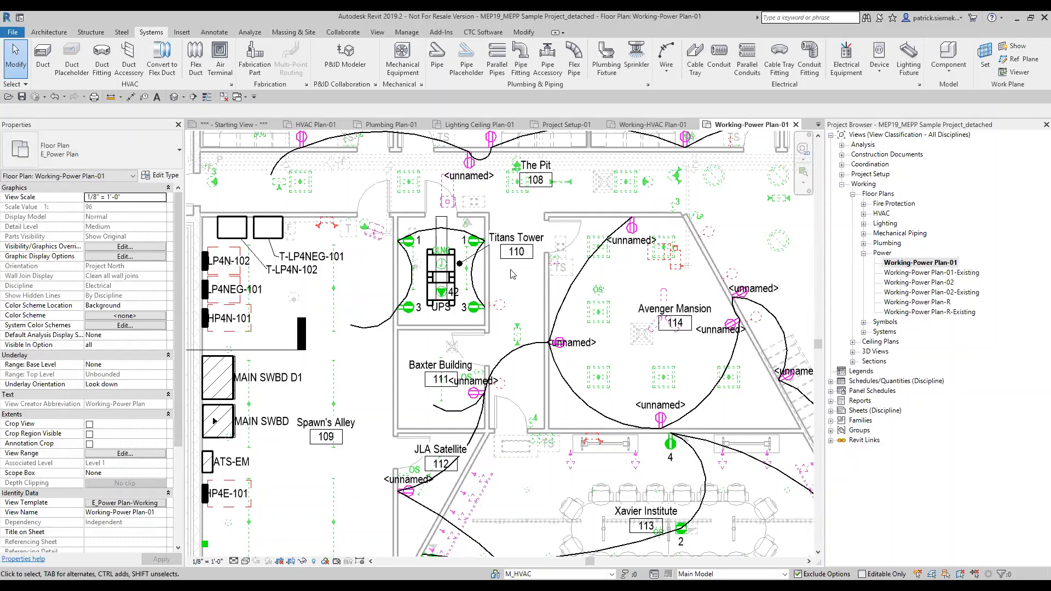
scroll(513, 274, down, 3)
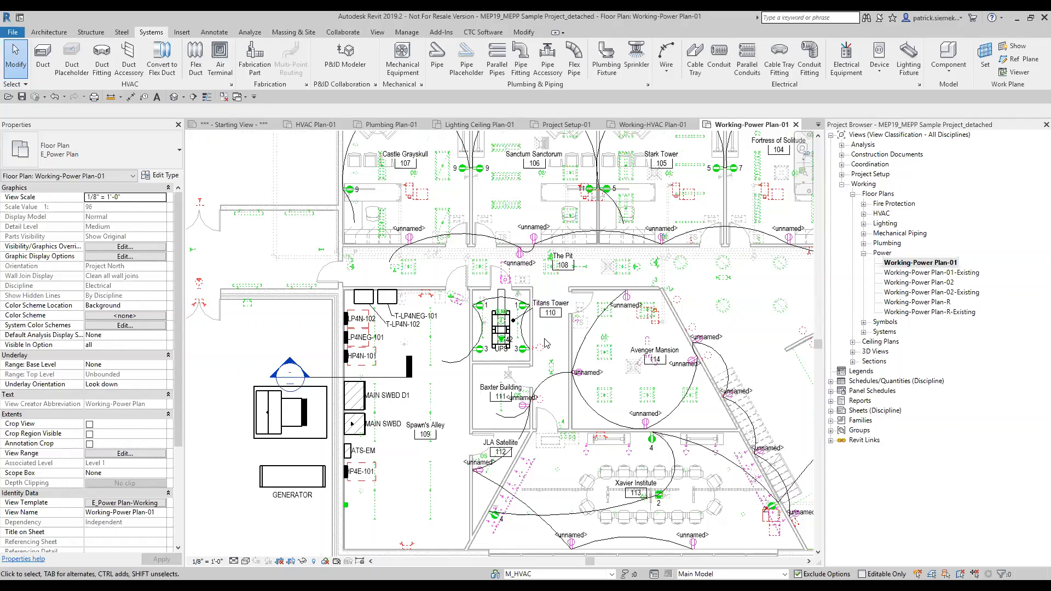
scroll(459, 388, up, 2)
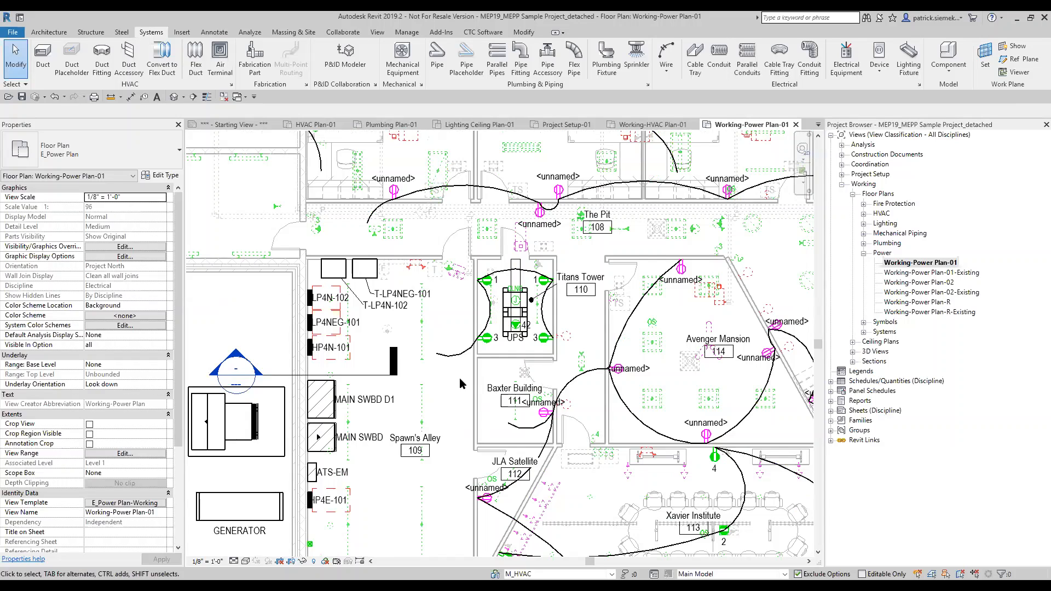
Step: Examine the receptacles and wiring around Titans Tower 110, Baxter Building 111 and Avenger Mansion 114 in the working power plan
scroll(493, 351, up, 3)
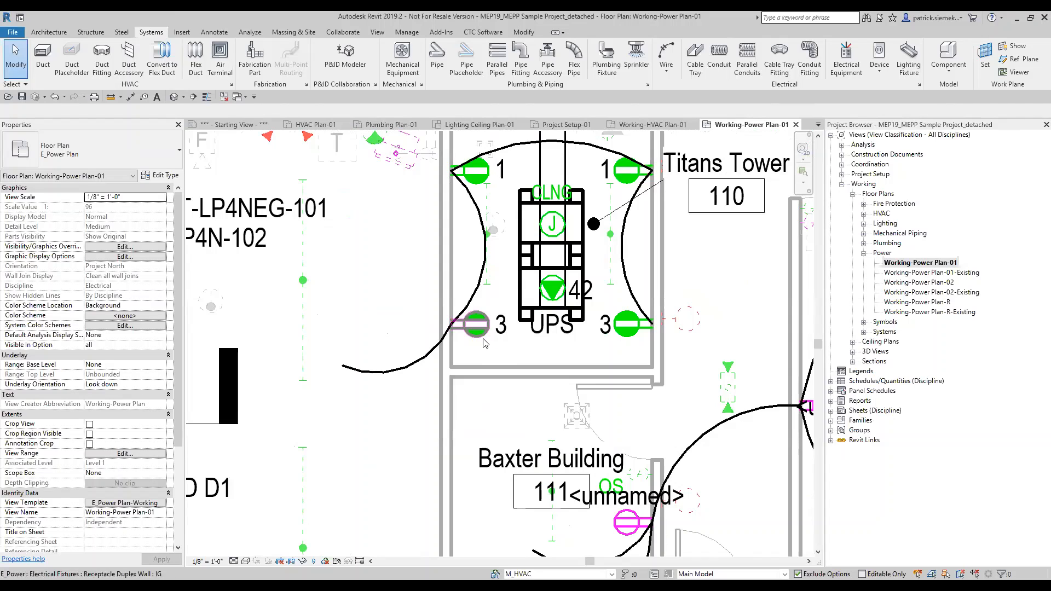
scroll(504, 355, down, 4)
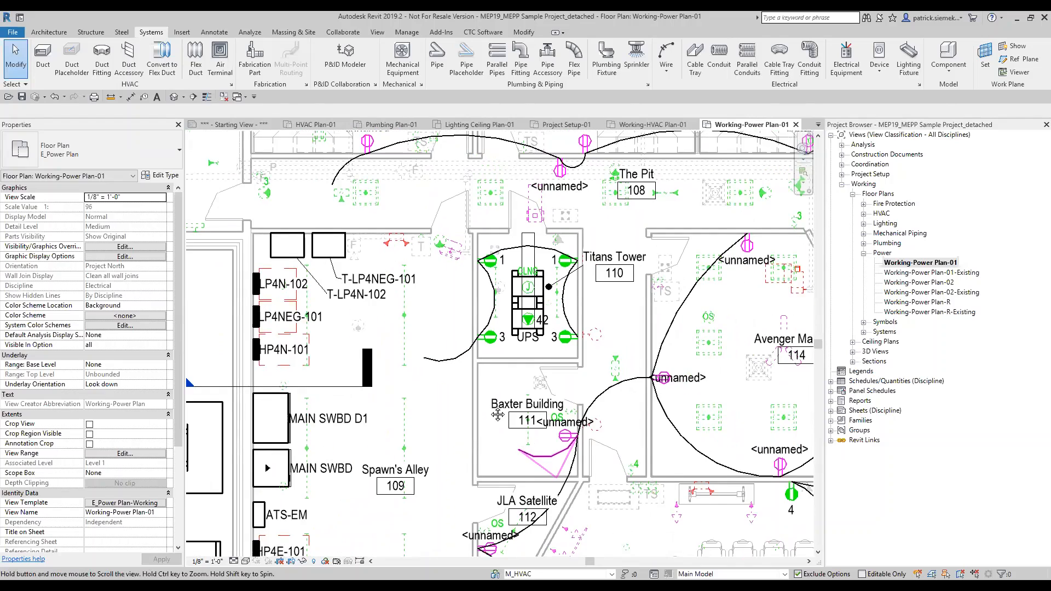
scroll(590, 366, up, 4)
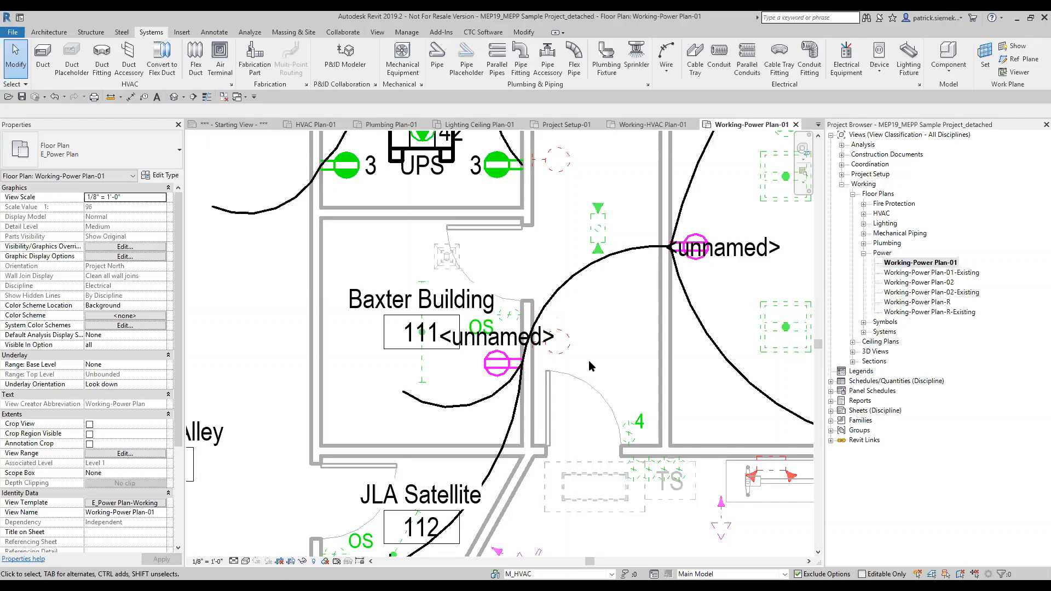
scroll(589, 361, down, 2)
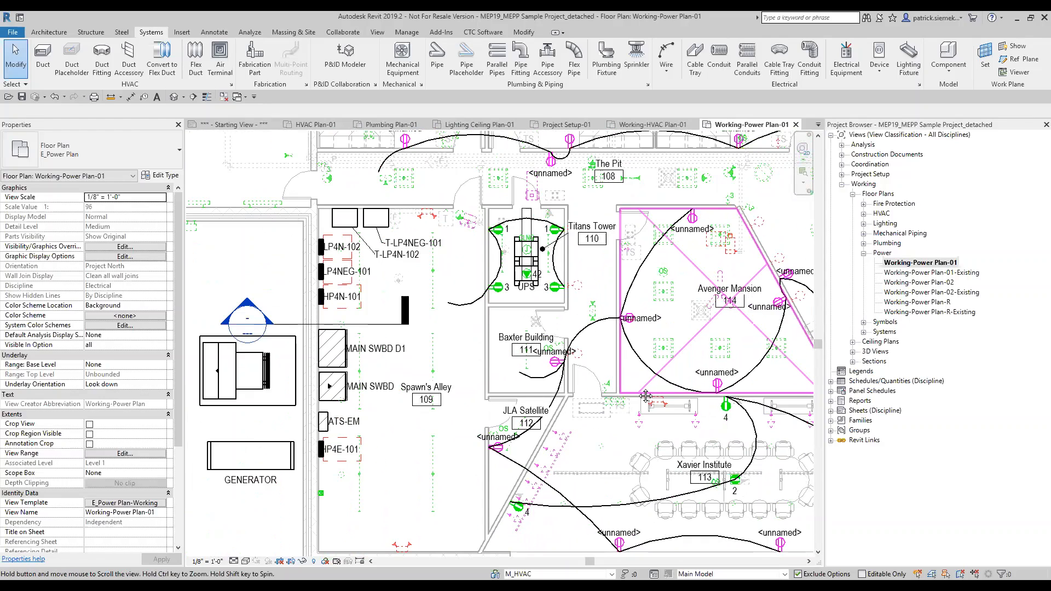
middle_drag(658, 393, 605, 389)
middle_drag(678, 413, 578, 408)
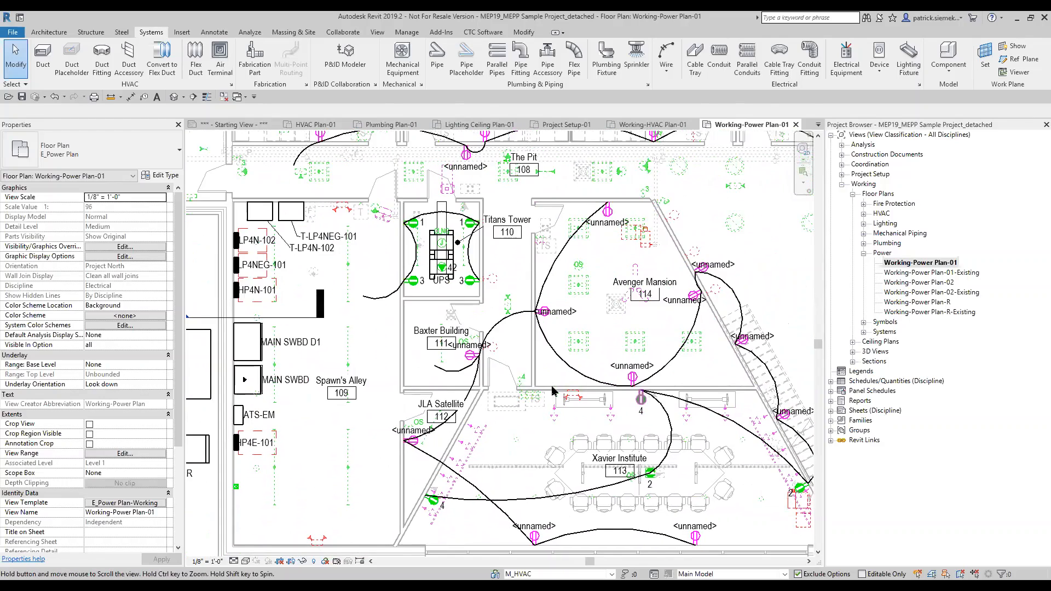
Step: Make E_Power the active workset and place another standard duplex wall receptacle on Avenger Mansion 114's south wall, east of the existing one, using Create Similar
scroll(614, 366, up, 5)
scroll(614, 367, up, 2)
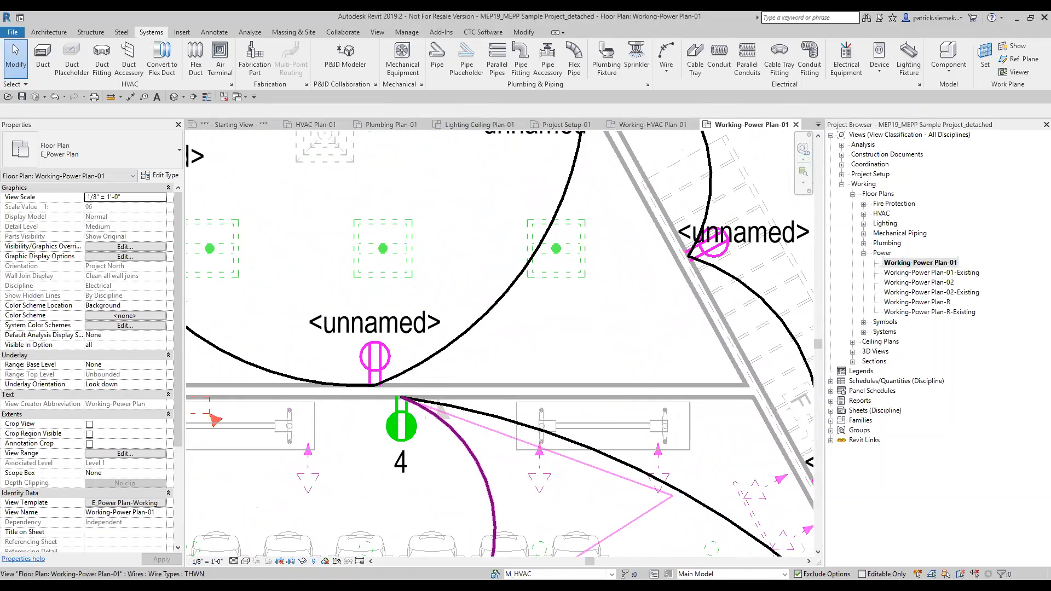
click(612, 574)
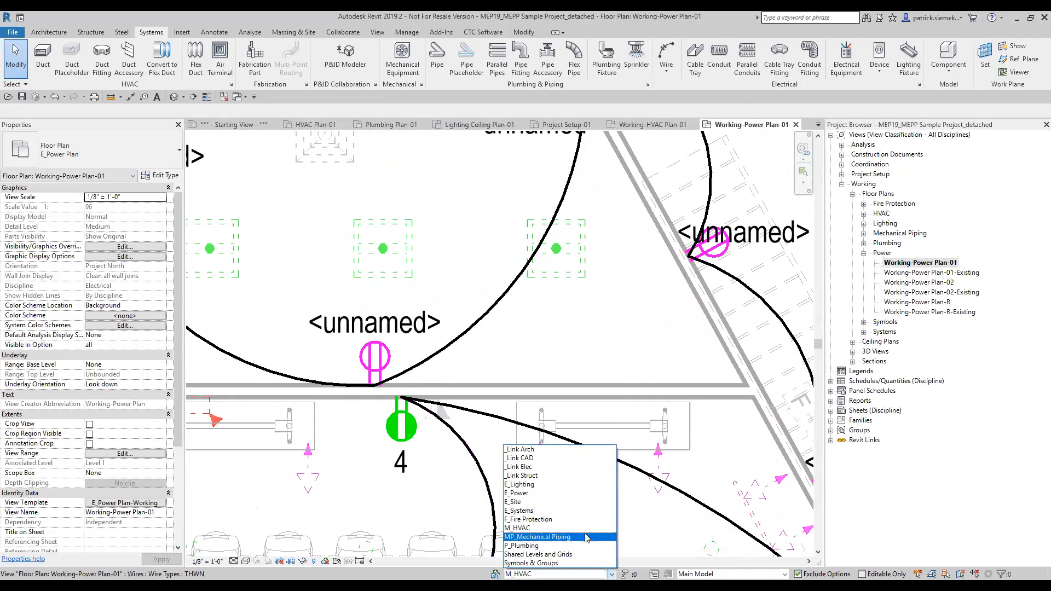
click(517, 493)
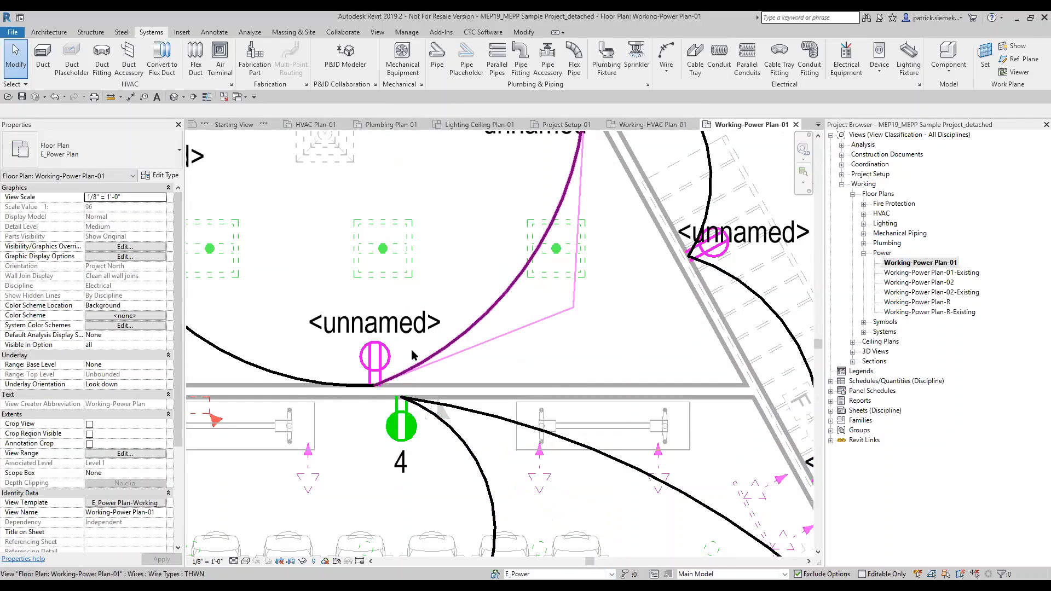
click(369, 358)
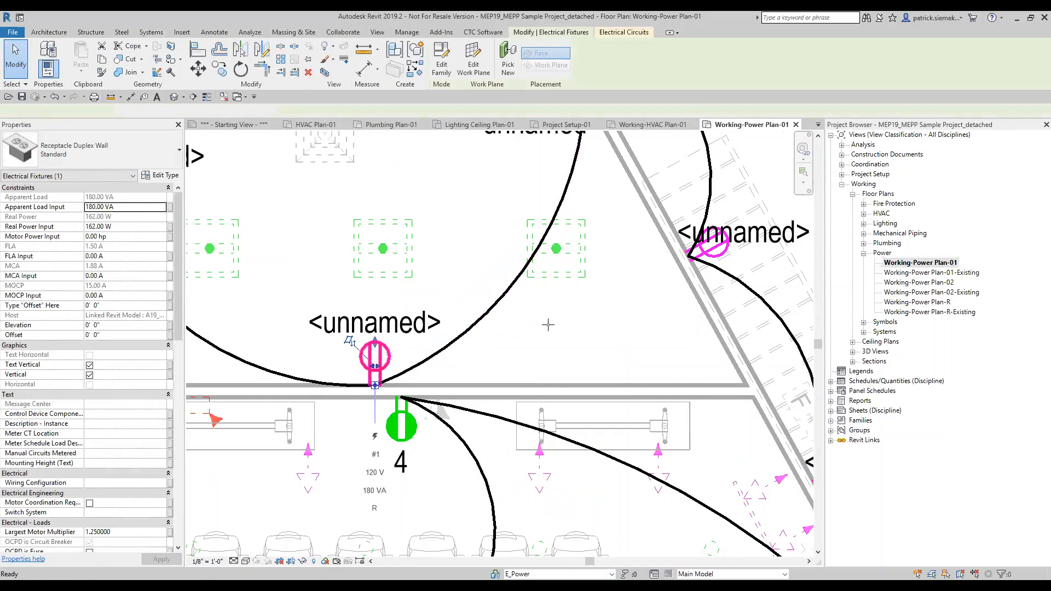
key(c)
key(s)
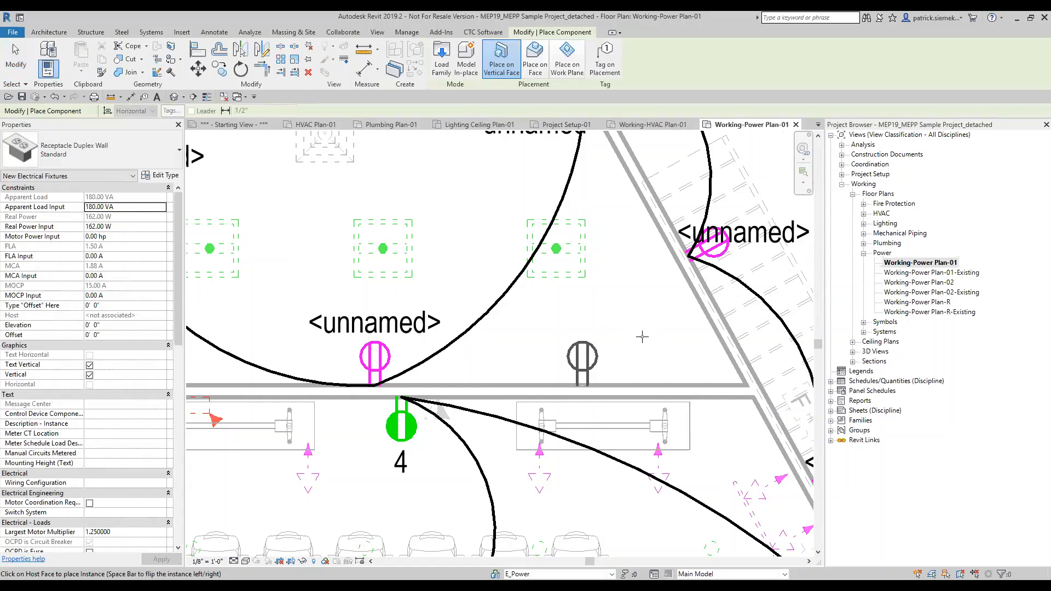
click(635, 341)
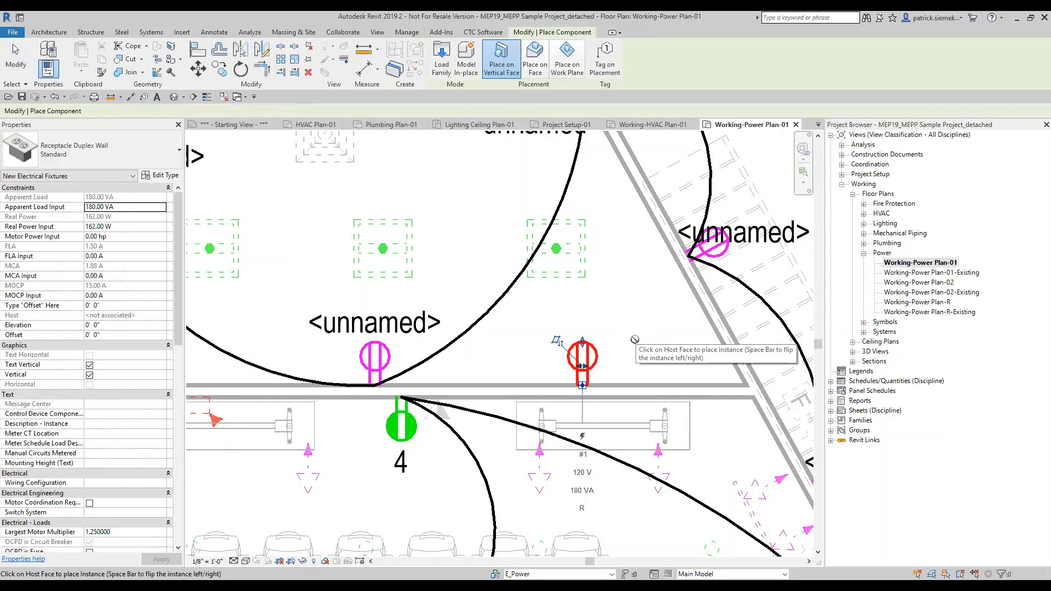
key(Escape)
key(Escape)
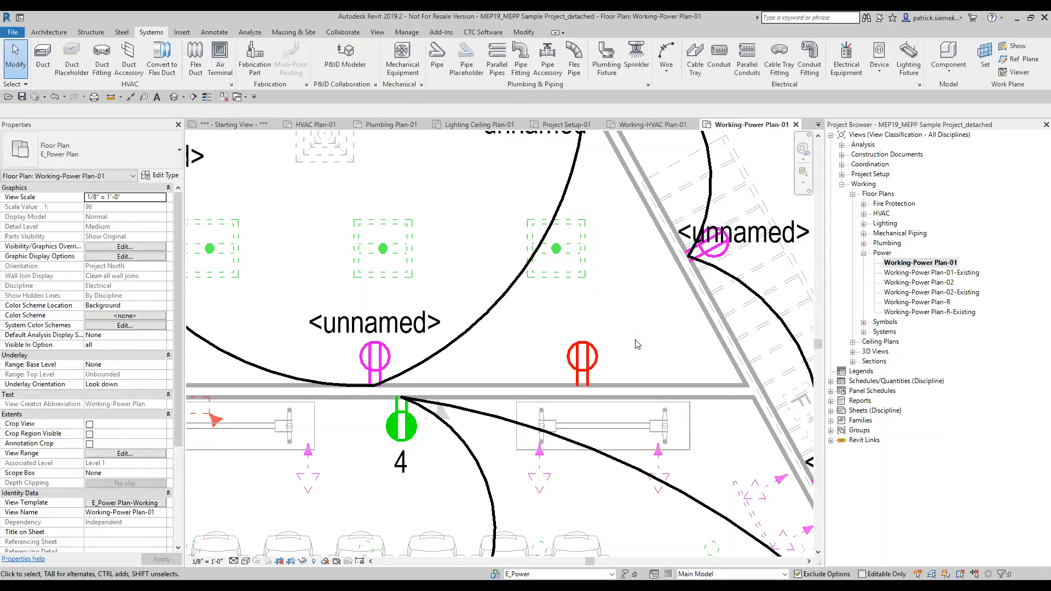
Step: Review the new receptacle within the whole power plan and collapse the Working view category
scroll(586, 338, down, 8)
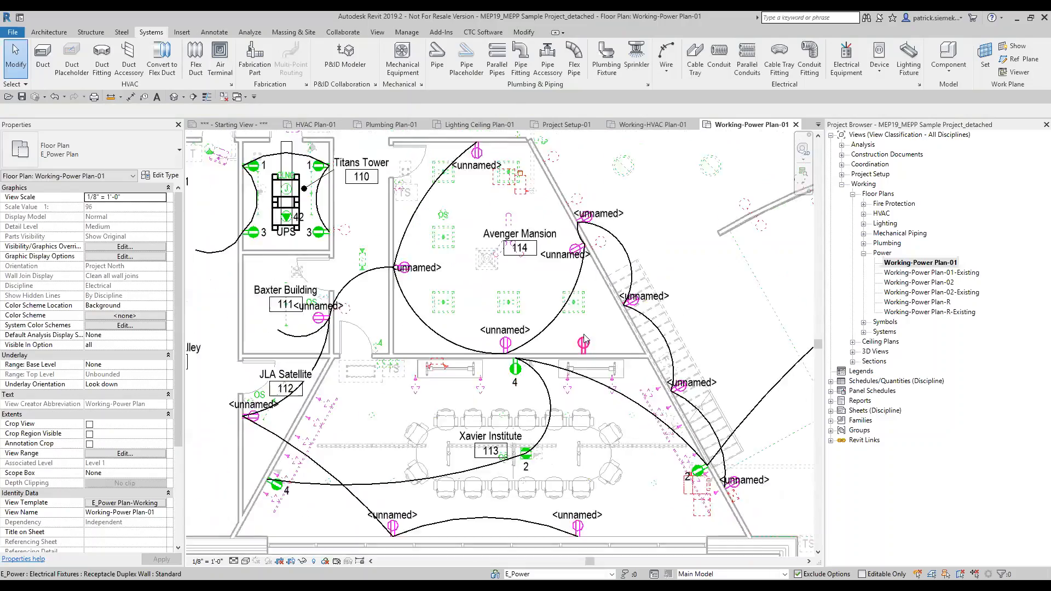
scroll(586, 338, down, 4)
middle_drag(573, 189, 580, 334)
scroll(556, 225, down, 1)
scroll(542, 238, down, 1)
middle_drag(551, 269, 553, 297)
click(842, 184)
click(866, 175)
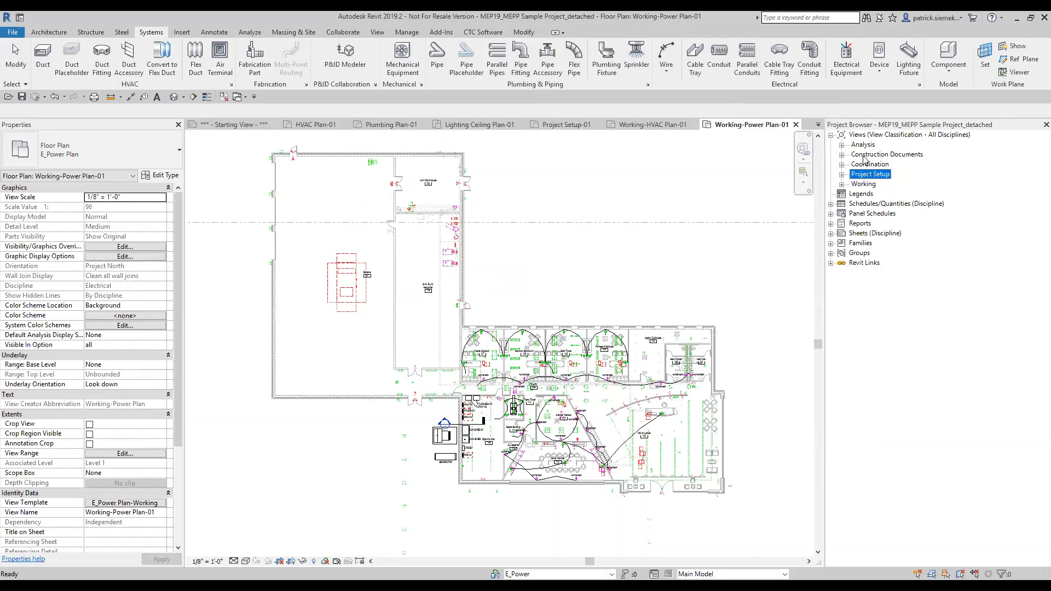
Step: Expand the Sheets (Discipline) list and collapse its _Starting View group
click(872, 235)
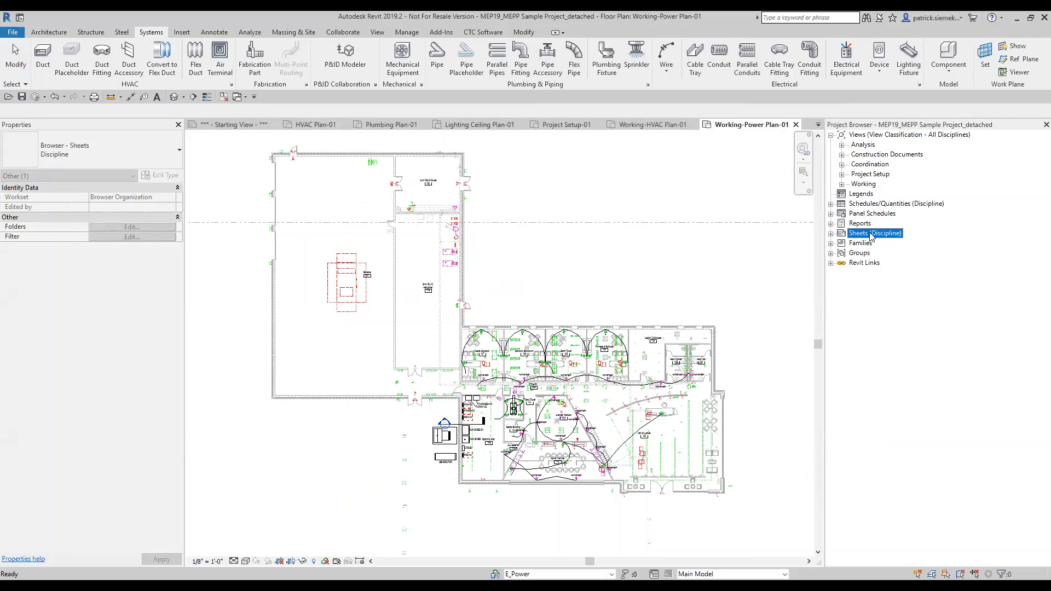
click(831, 233)
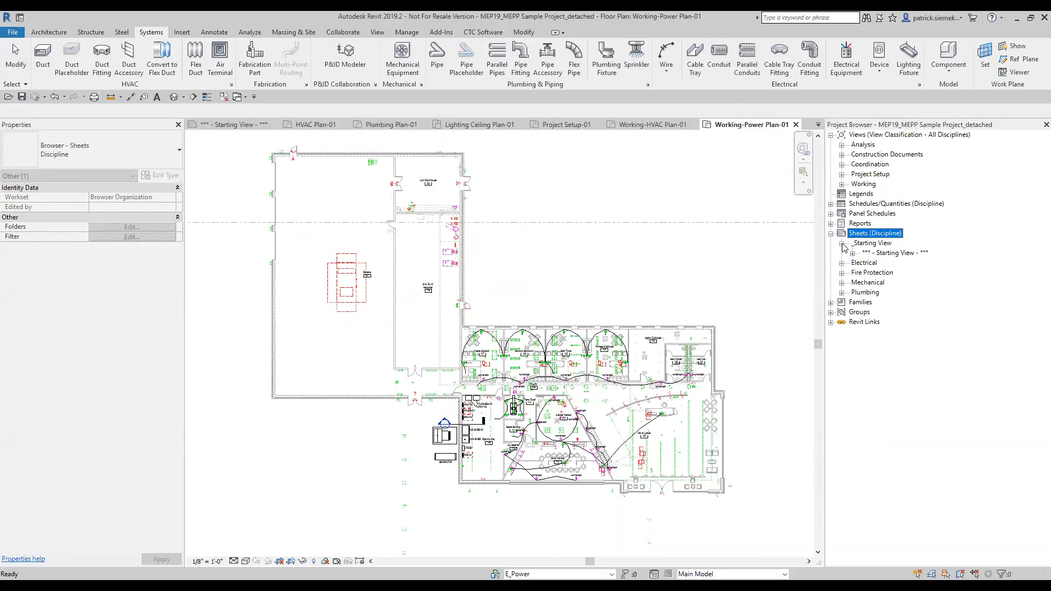
click(842, 244)
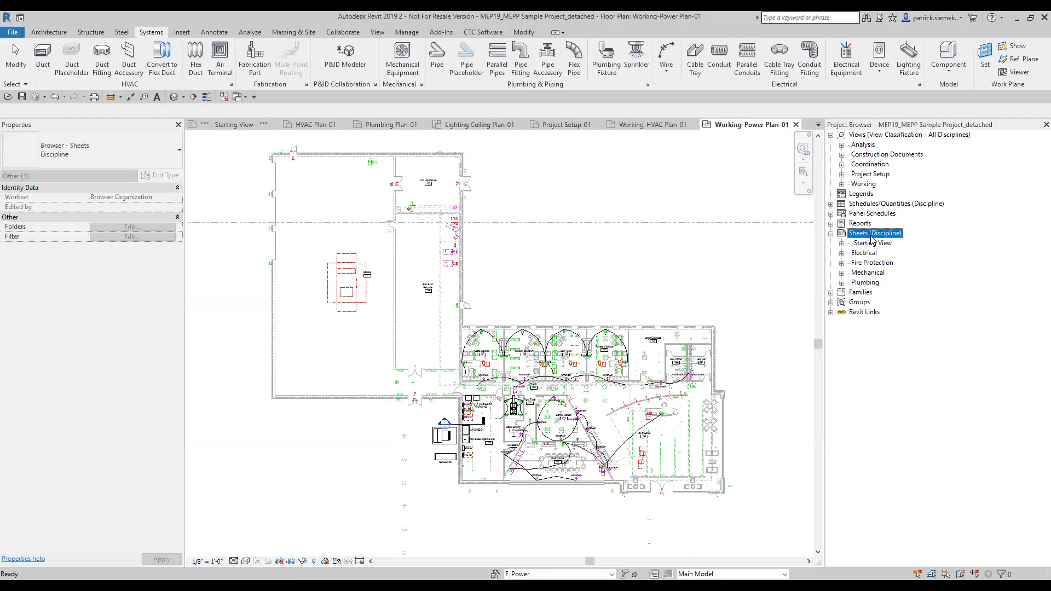
Step: Expand the Mechanical sheets, look through the sheet list and open M101 - LEVEL 1 HVAC PLAN
click(842, 273)
scroll(899, 257, down, 1)
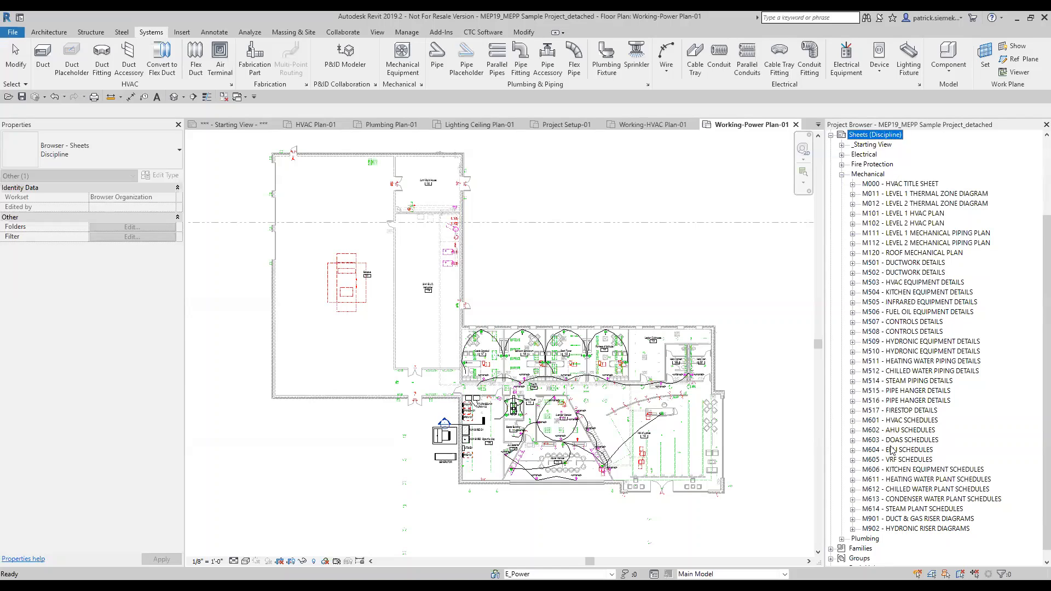
scroll(898, 430, up, 4)
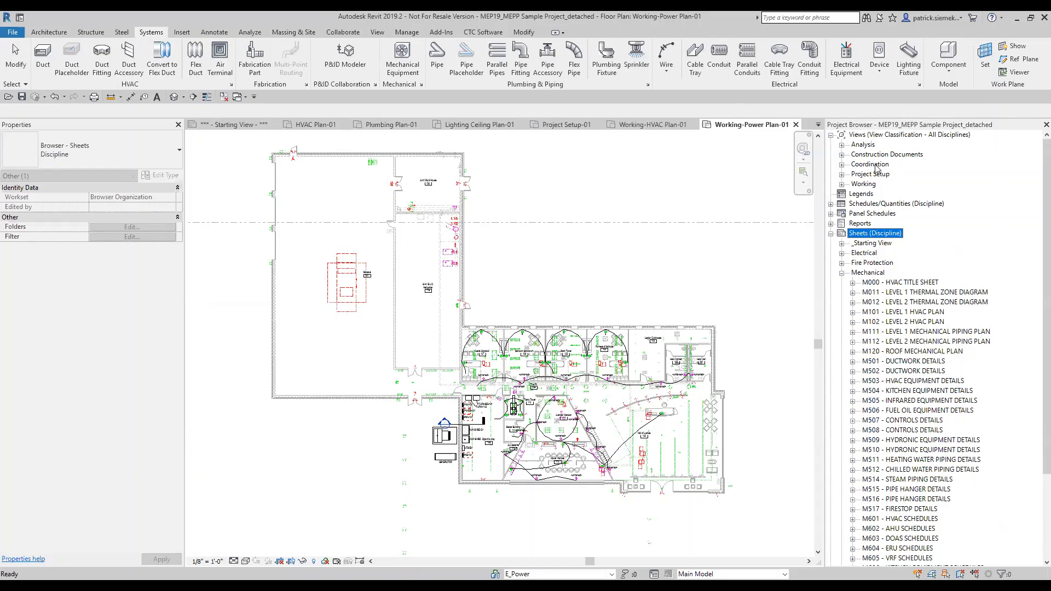
scroll(881, 329, down, 1)
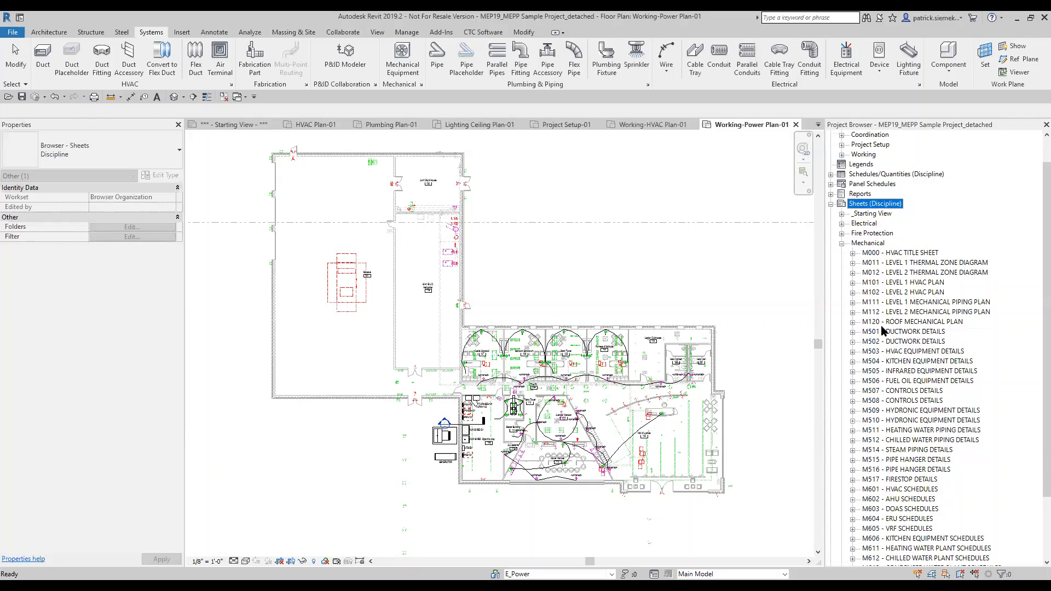
click(898, 283)
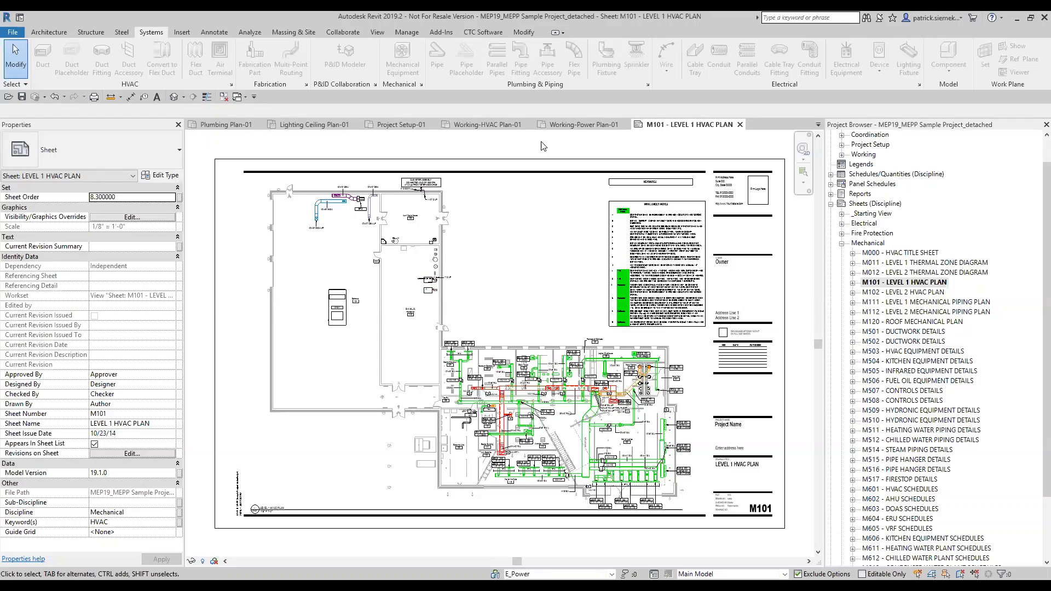
scroll(867, 213, up, 1)
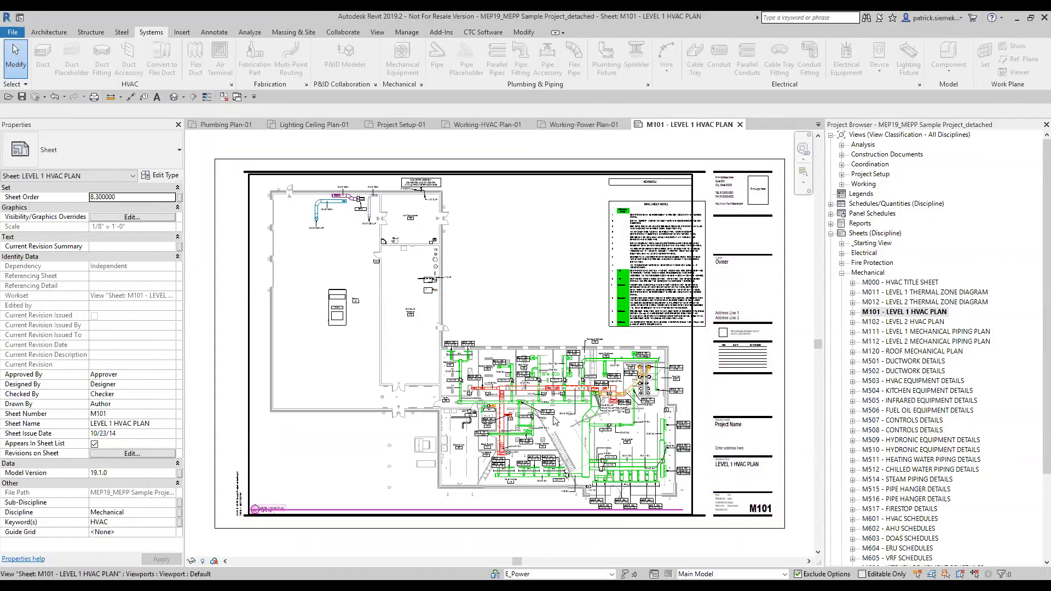
Step: Collapse the Mechanical sheets, expand the Electrical sheets and open E000 - ELECTRICAL TITLE SHEET
click(842, 273)
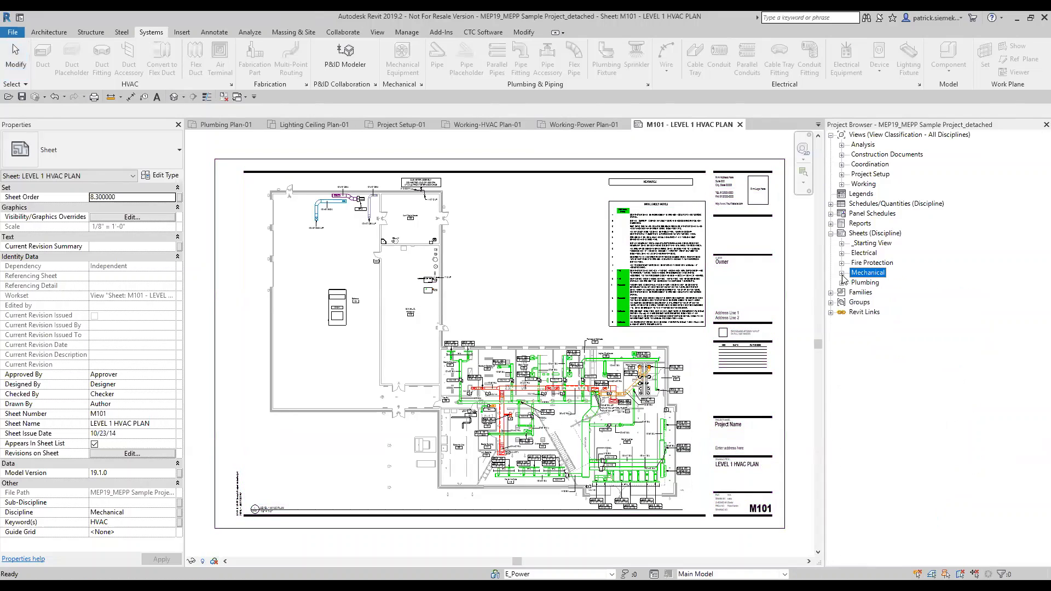
click(842, 253)
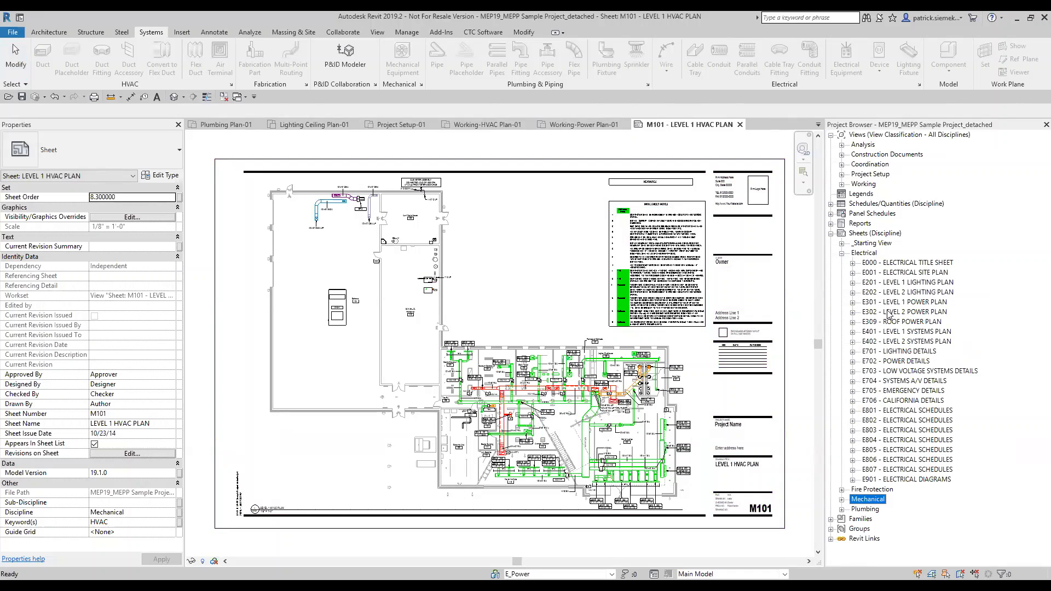
click(896, 264)
double_click(896, 263)
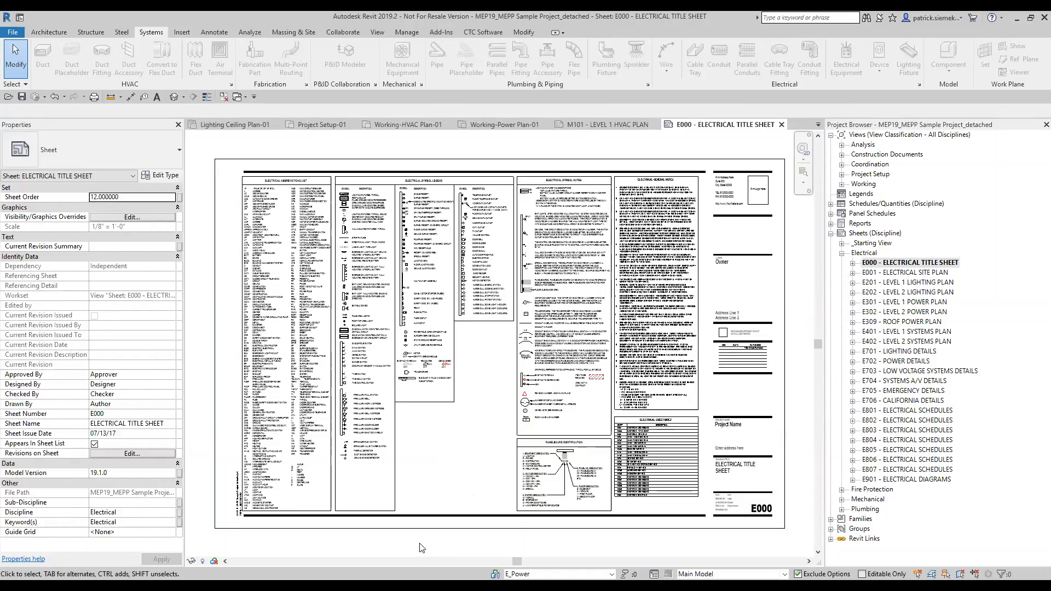
Step: Examine the abbreviations list and symbol legend on the electrical title sheet, ending with the whole sheet in view
scroll(400, 239, up, 2)
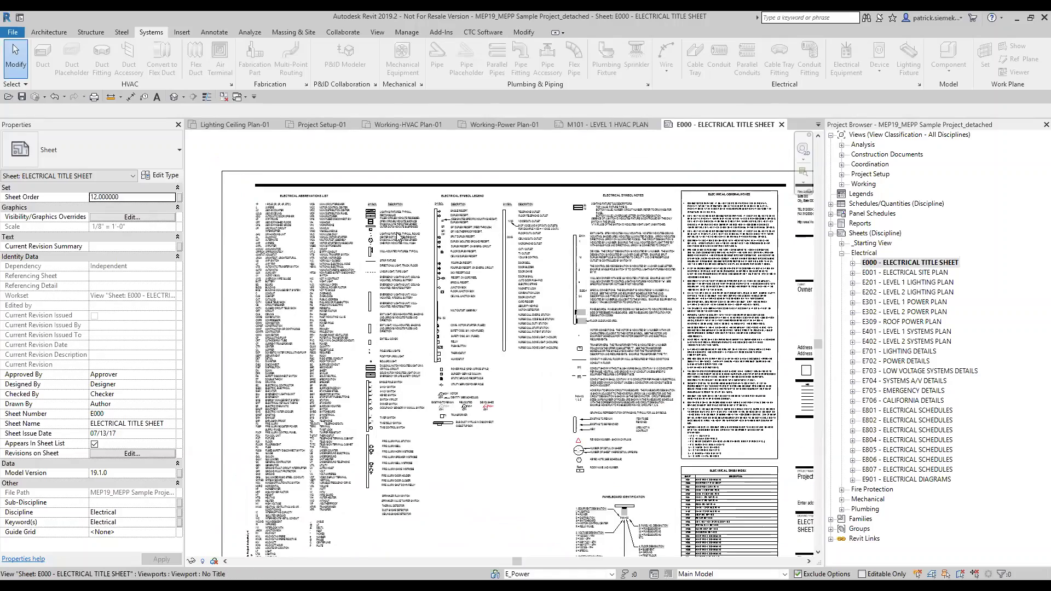
scroll(399, 238, up, 8)
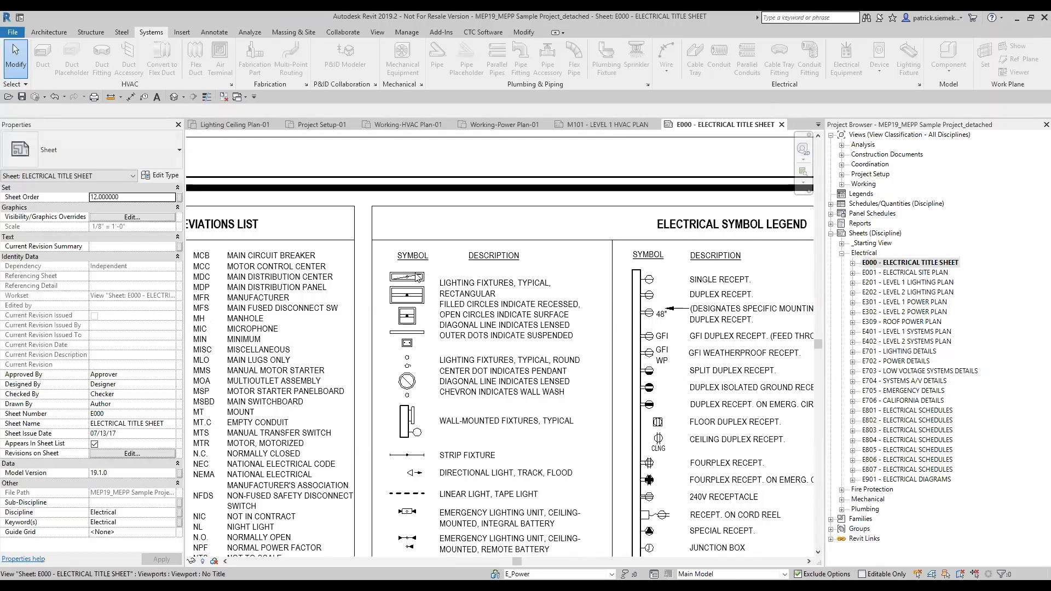
scroll(418, 277, down, 4)
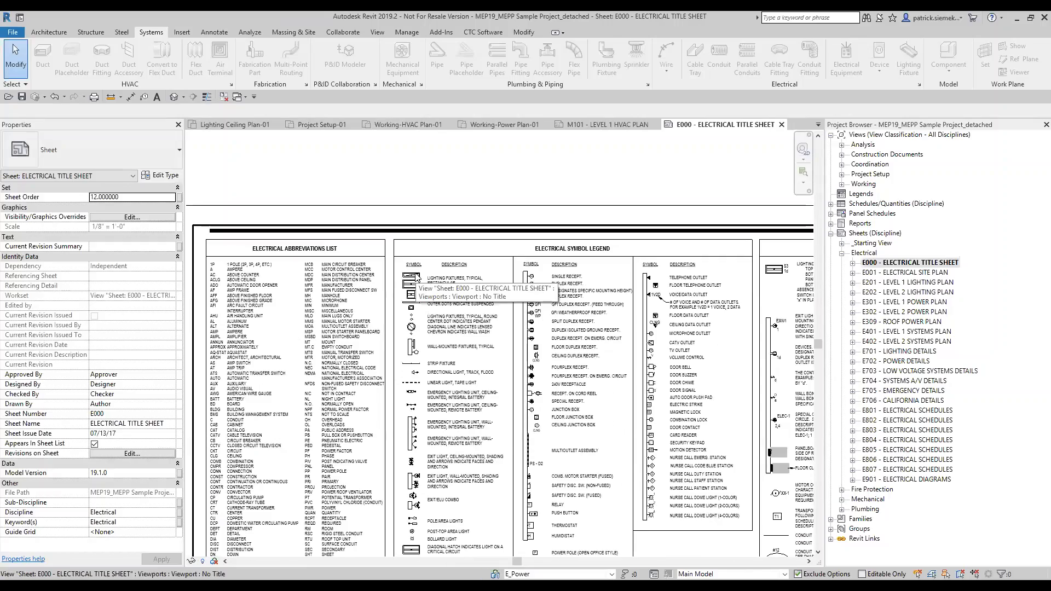
scroll(417, 278, down, 5)
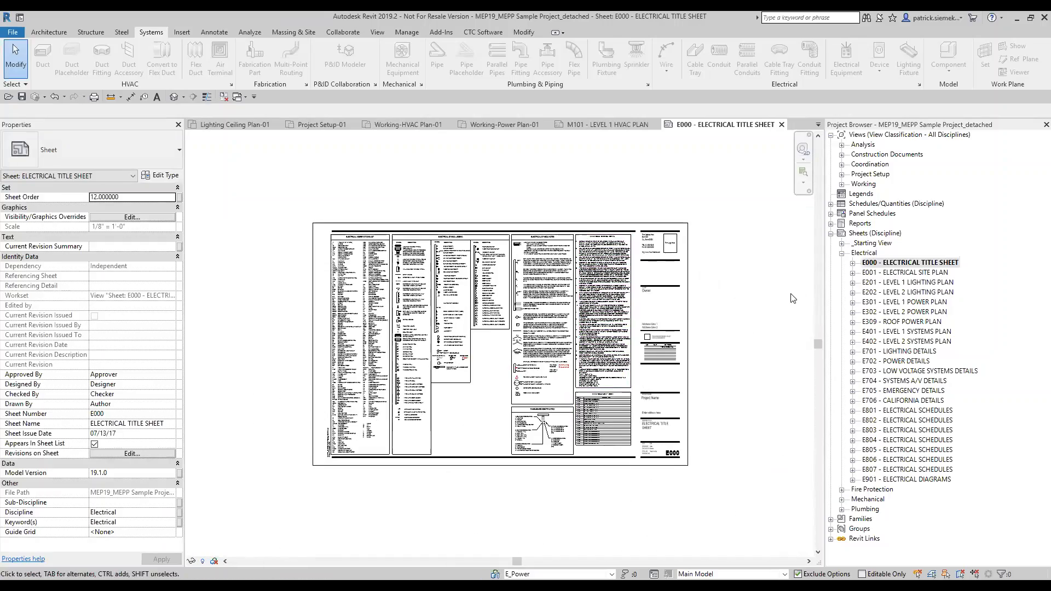
middle_click(775, 300)
middle_click(774, 300)
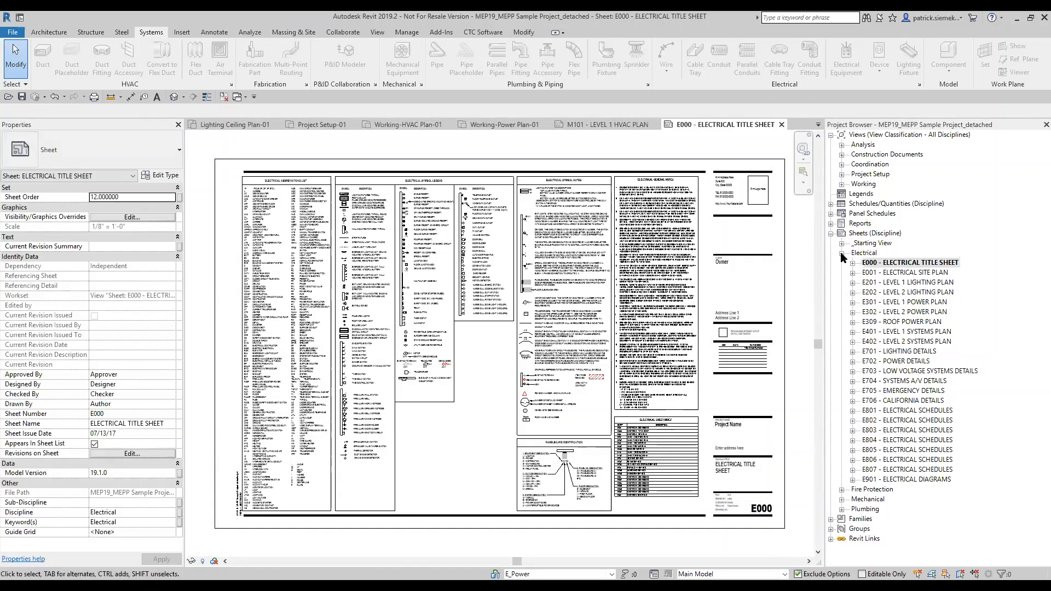
Step: Open sheet E201 - LEVEL 1 LIGHTING PLAN and look through the types available for its title block
click(887, 283)
double_click(886, 282)
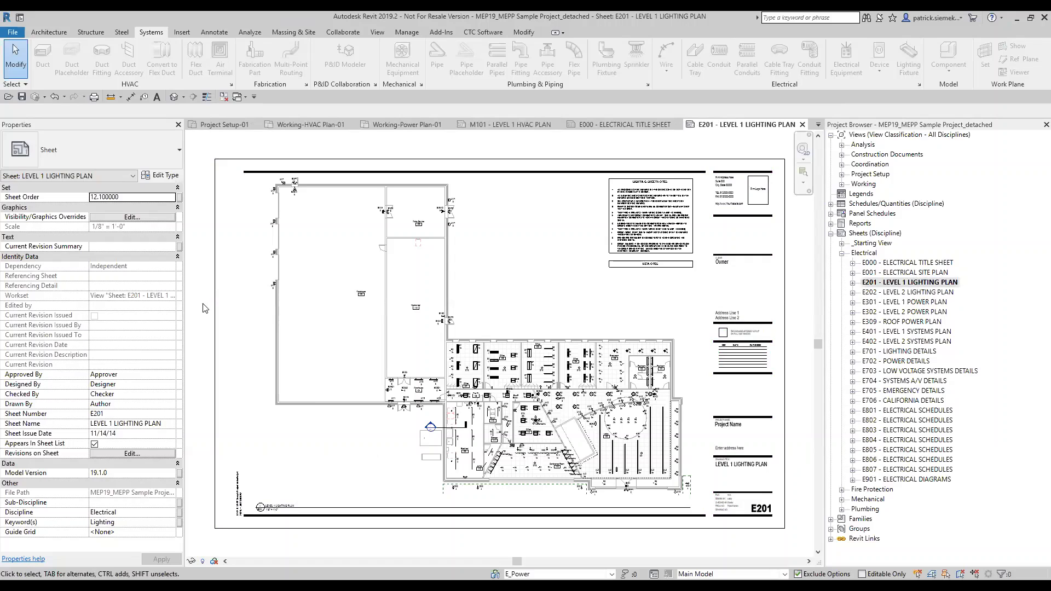
click(216, 296)
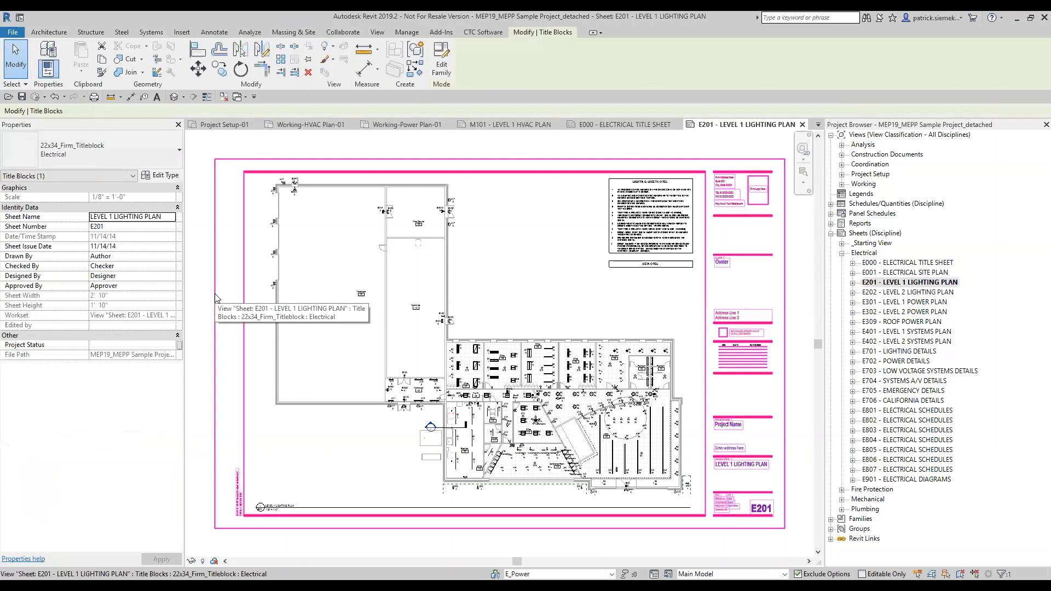
click(137, 150)
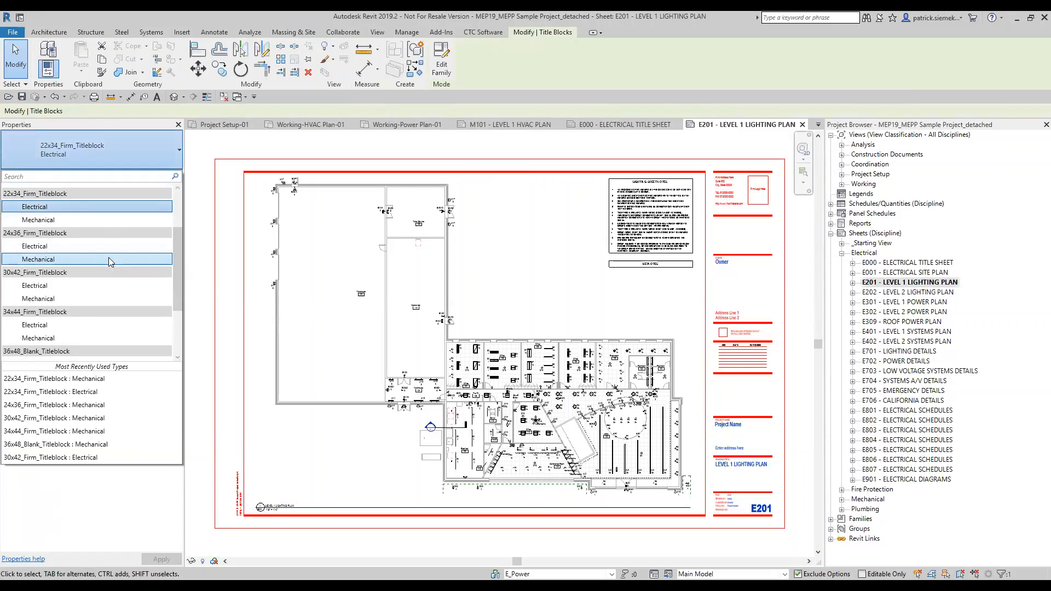
scroll(109, 257, down, 3)
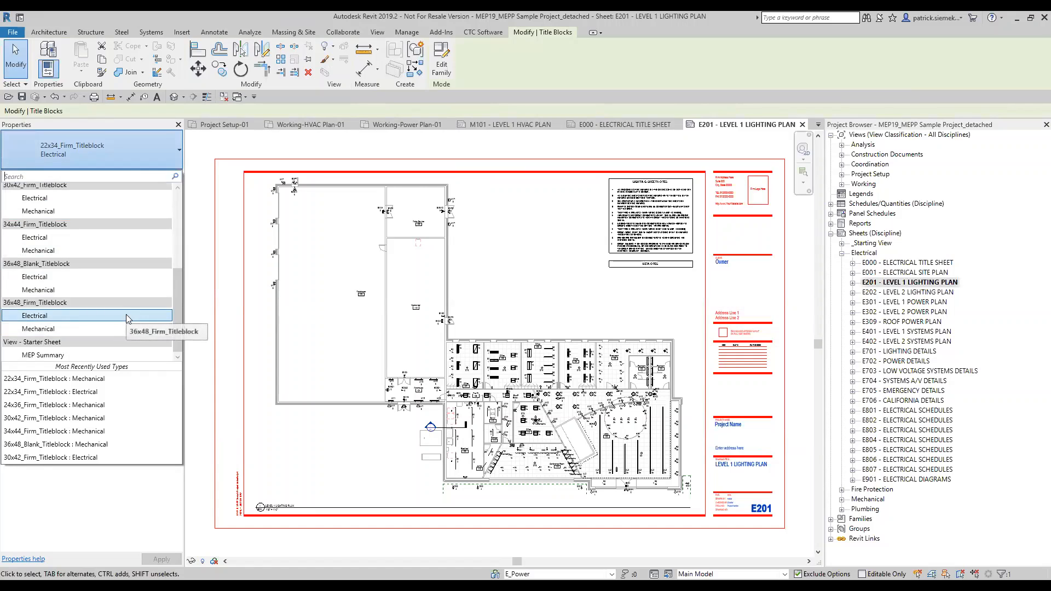
scroll(127, 319, up, 5)
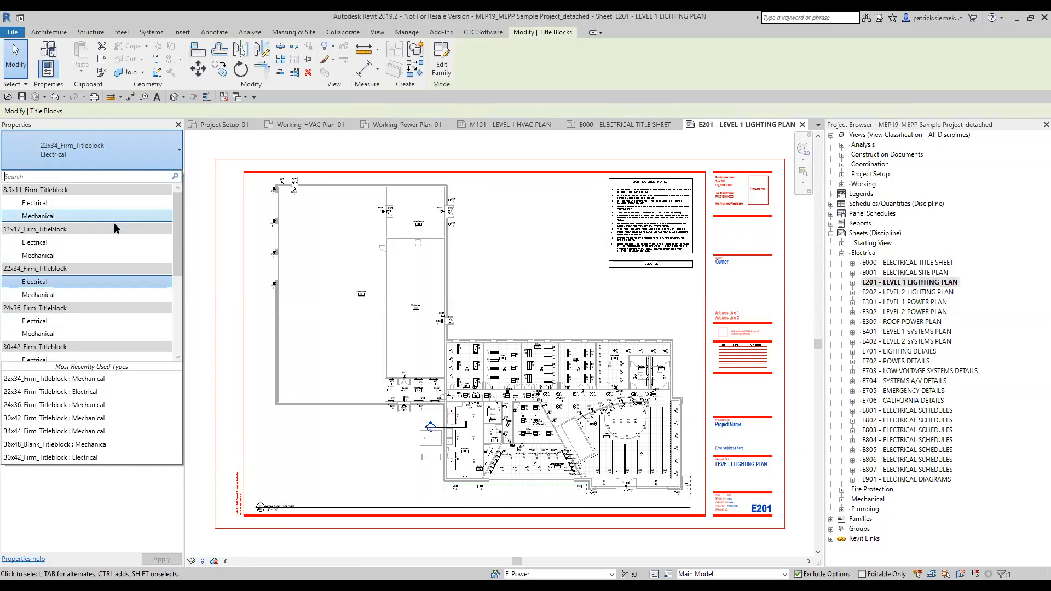
scroll(113, 235, down, 2)
scroll(116, 258, down, 3)
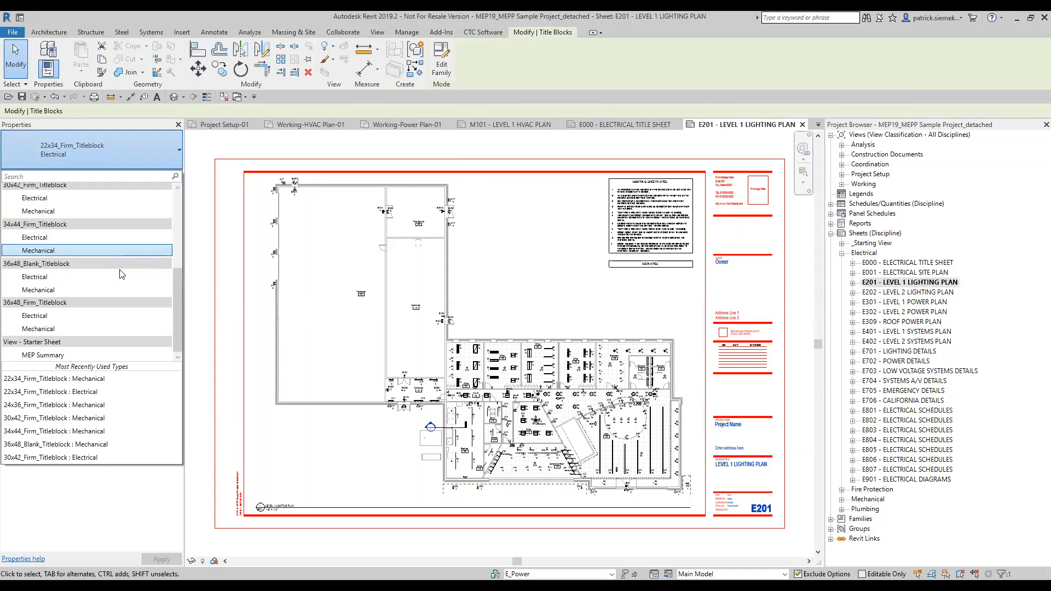
click(806, 300)
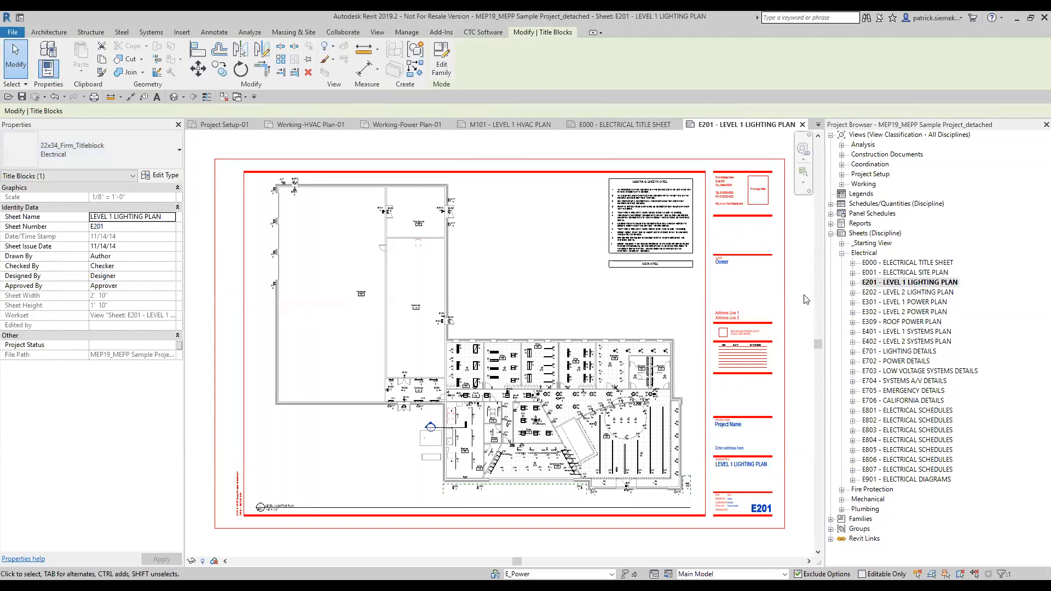
Step: Collapse the Electrical sheets and the Sheets (Discipline) list, and expand the Schedules/Quantities (Discipline) list
click(842, 254)
click(831, 234)
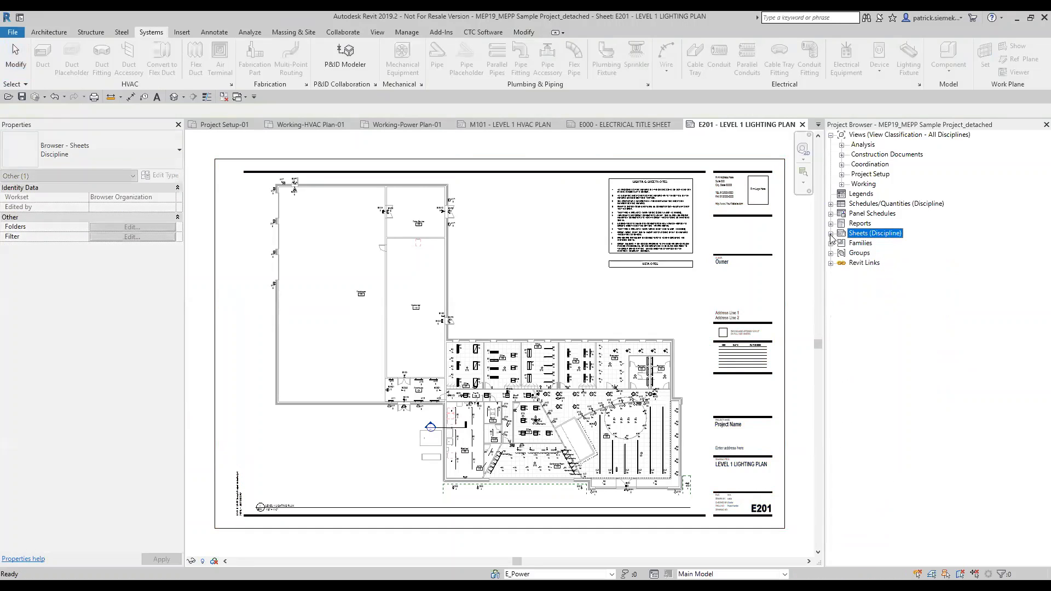
click(893, 204)
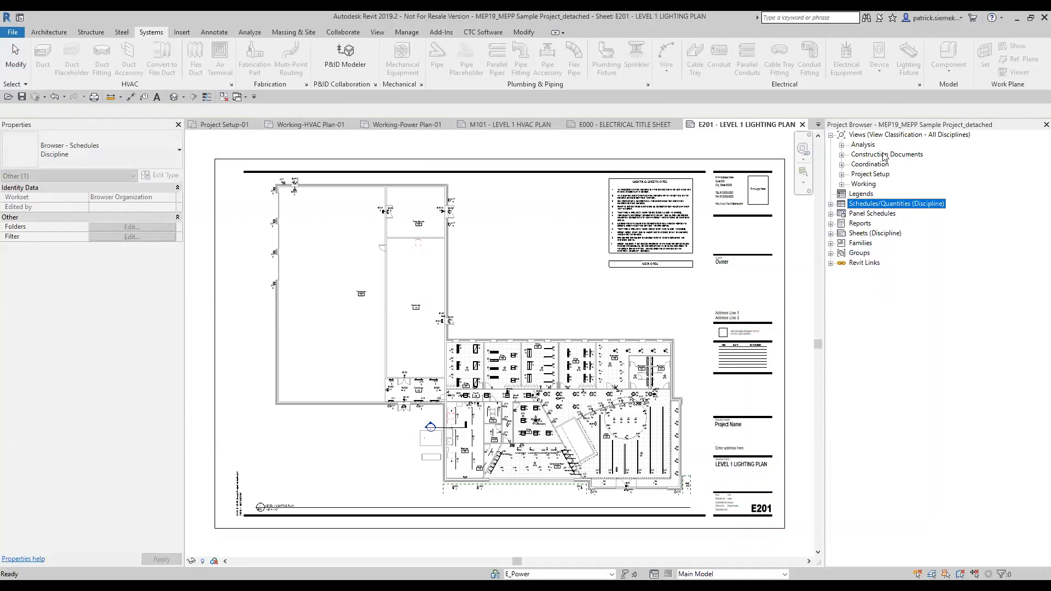
click(830, 203)
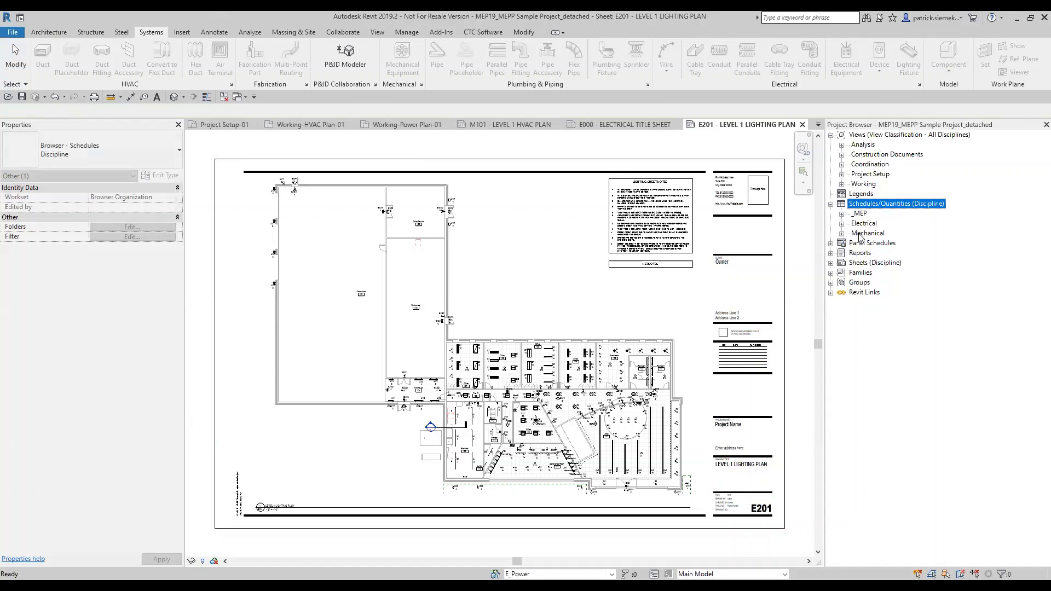
Step: Expand the _MEP schedules, collapse their Tools group and open _Space Schedule from the Space Criteria group
click(861, 213)
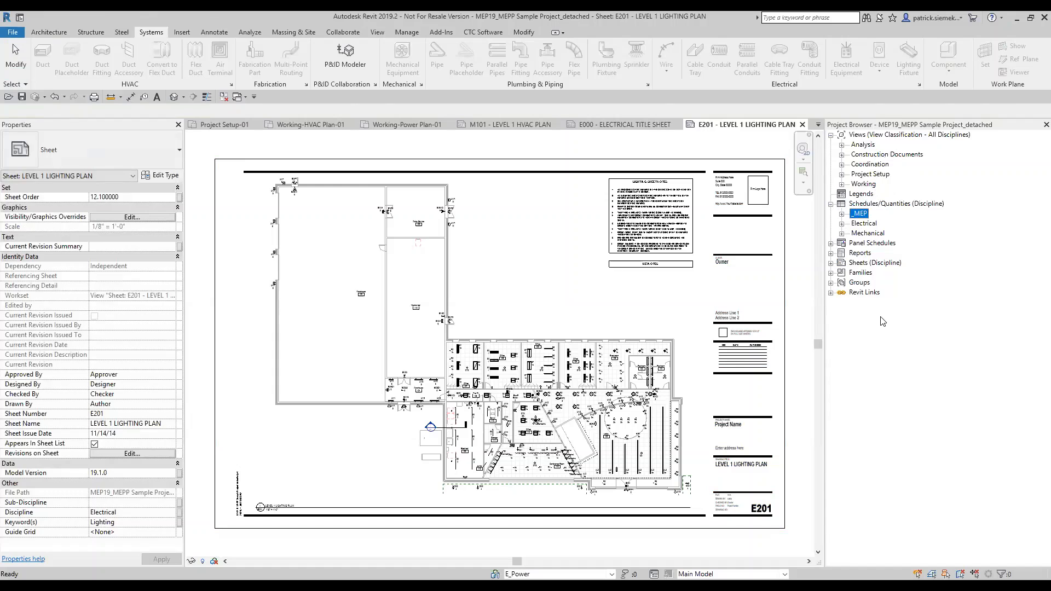
click(842, 214)
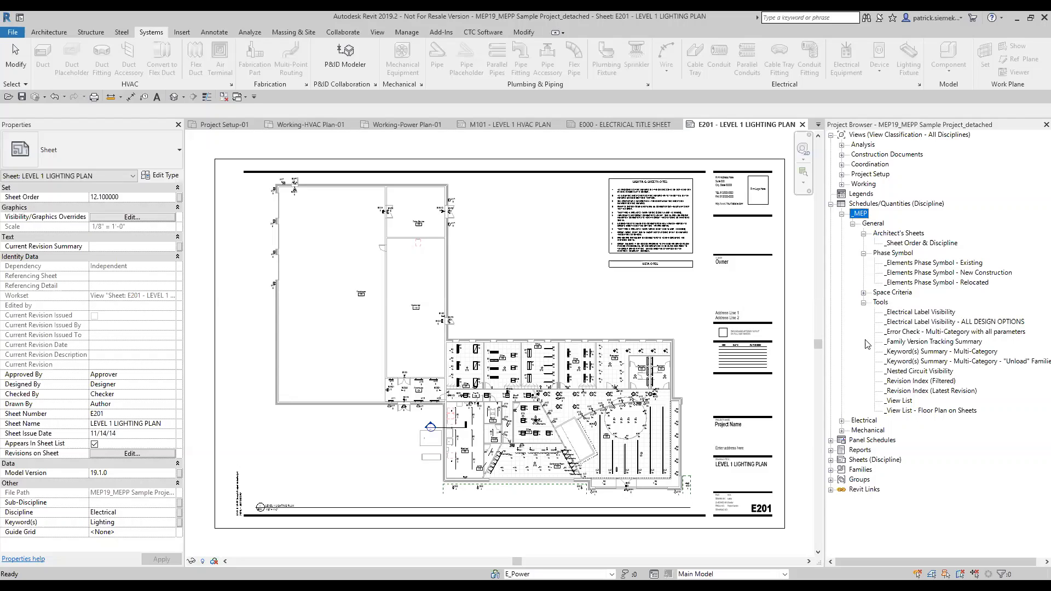
click(864, 303)
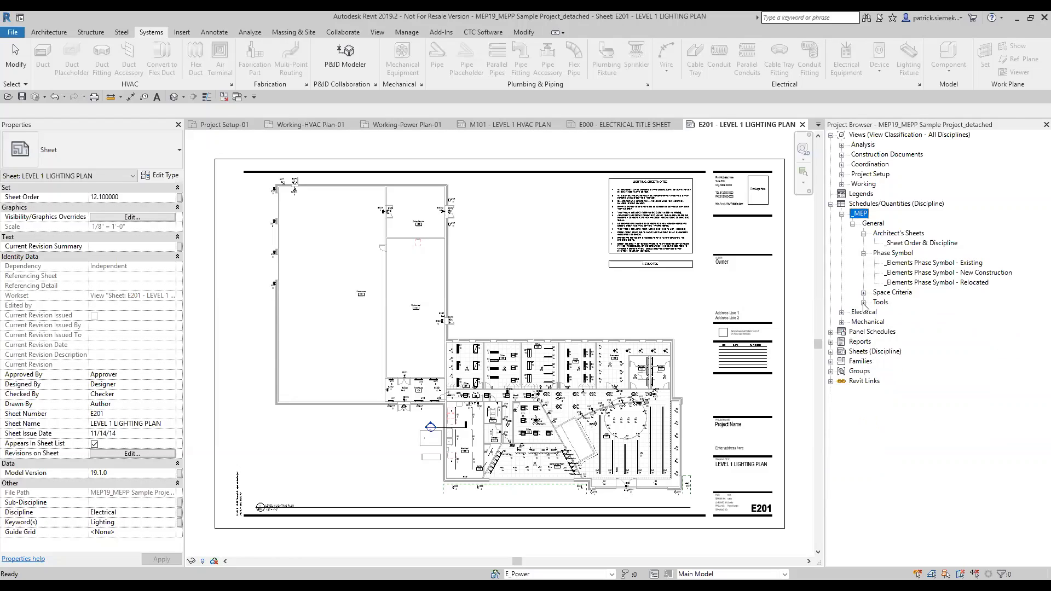
click(863, 293)
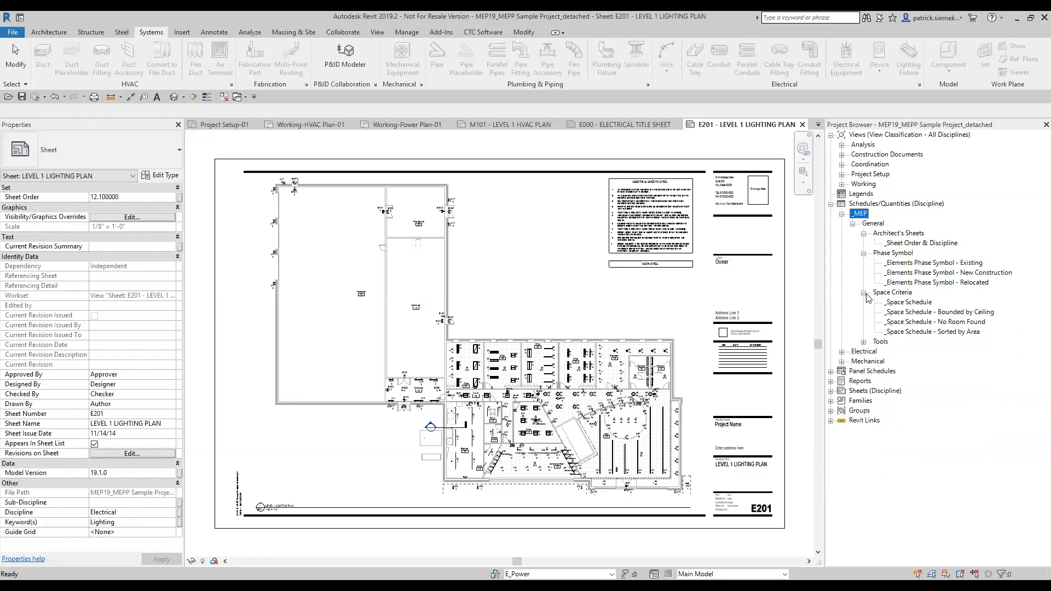
click(909, 303)
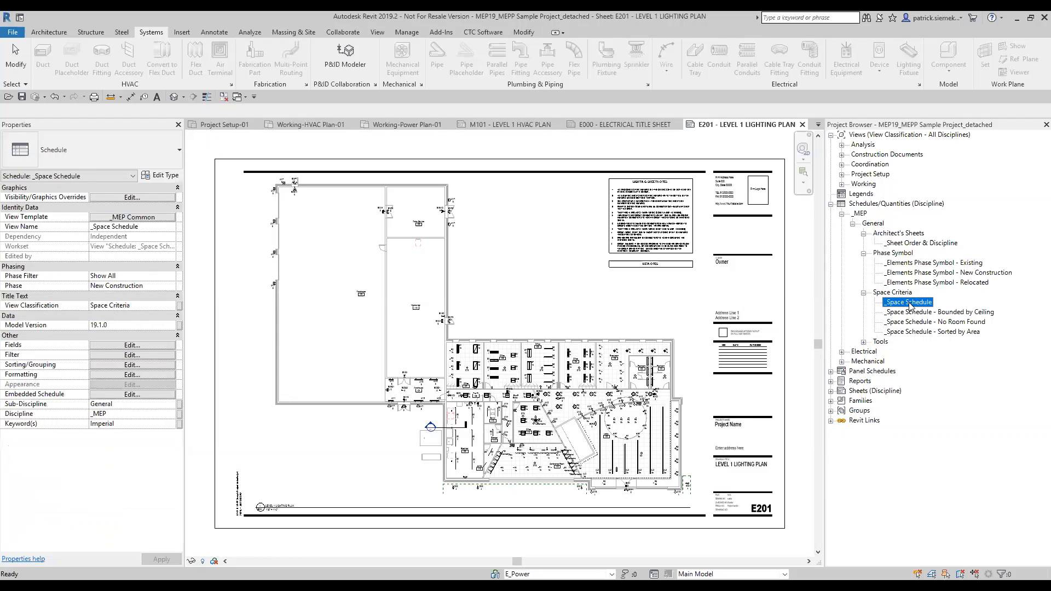
double_click(910, 303)
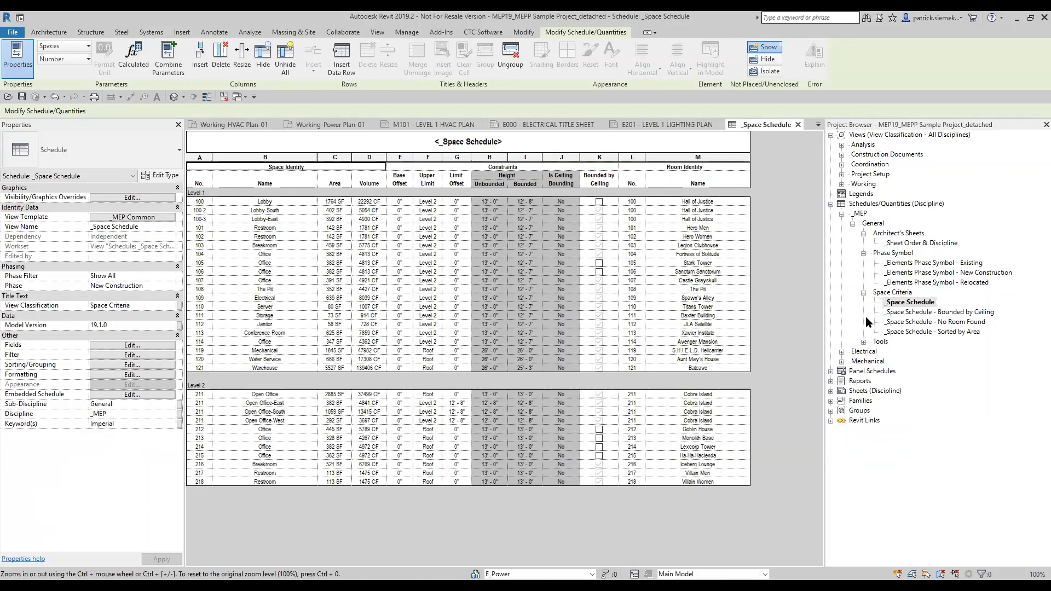
Step: Collapse the _MEP schedules and open M_Design_VAV Box - Heating Water from the Mechanical HVAC Design schedules
click(843, 214)
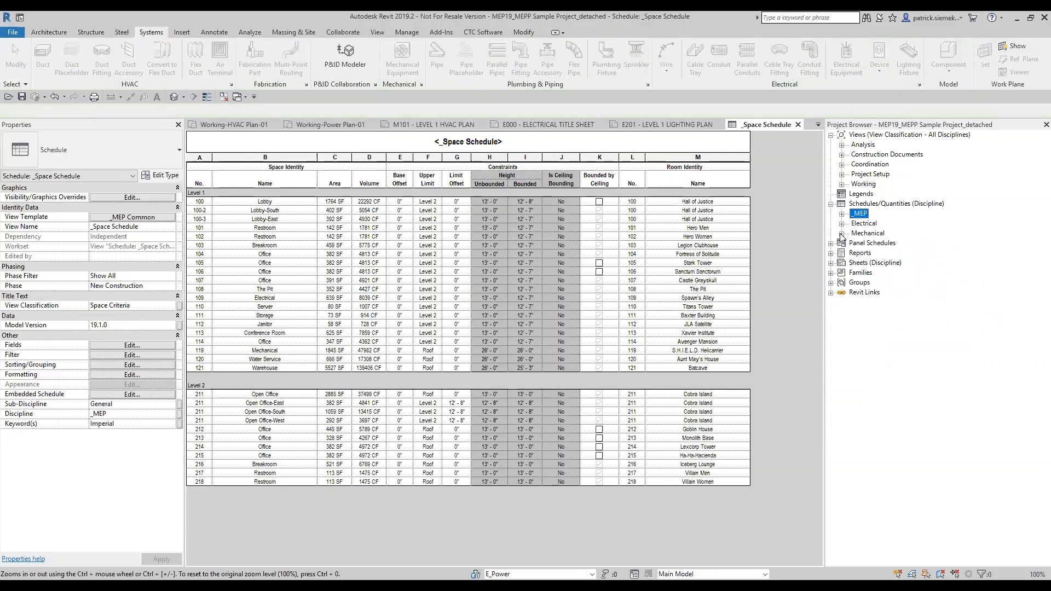
click(842, 234)
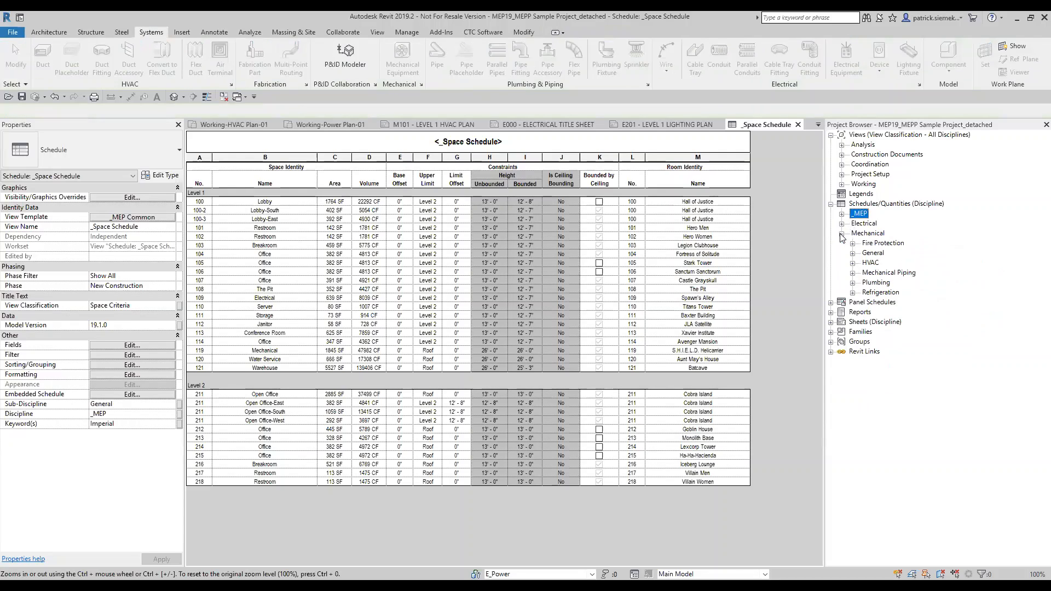
click(853, 263)
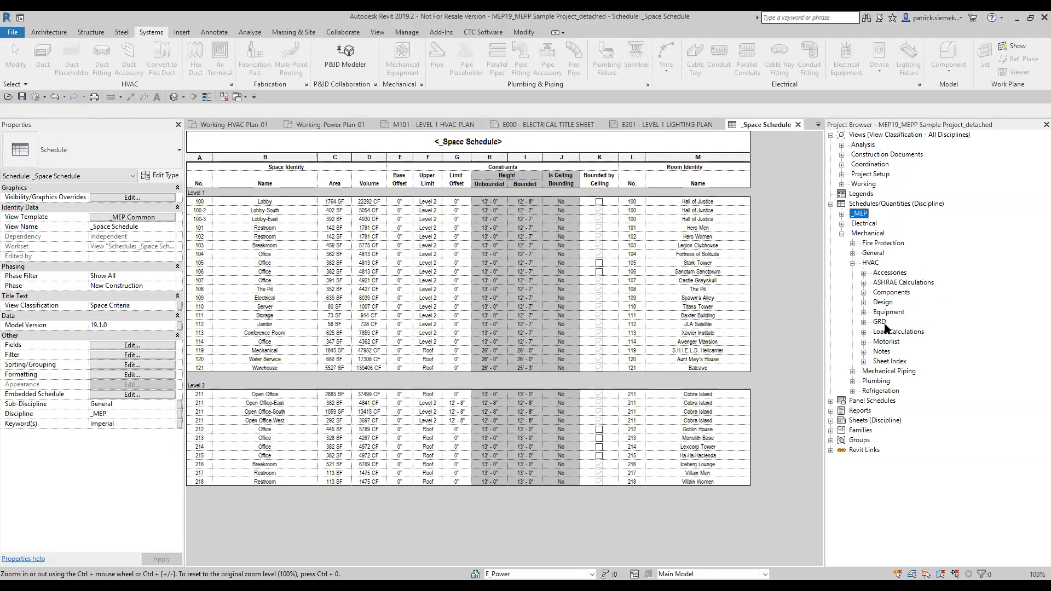
click(884, 304)
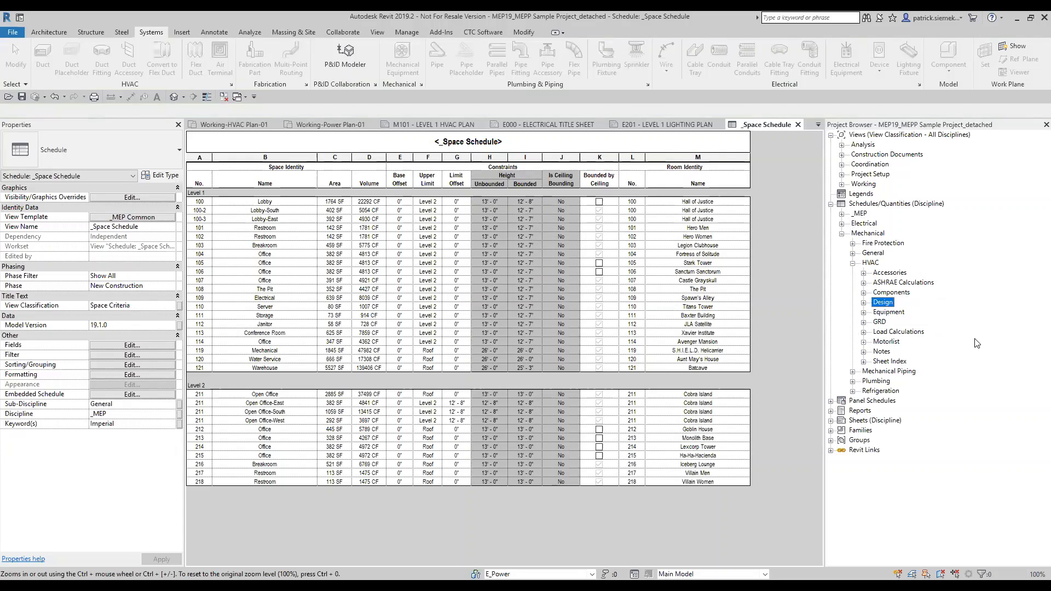
click(863, 303)
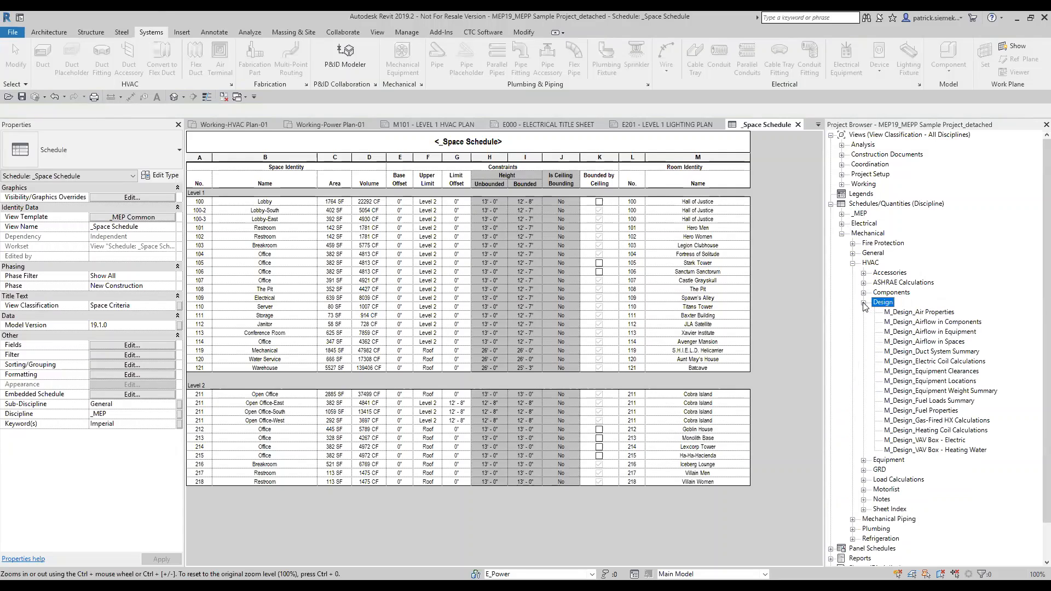
click(950, 451)
double_click(950, 451)
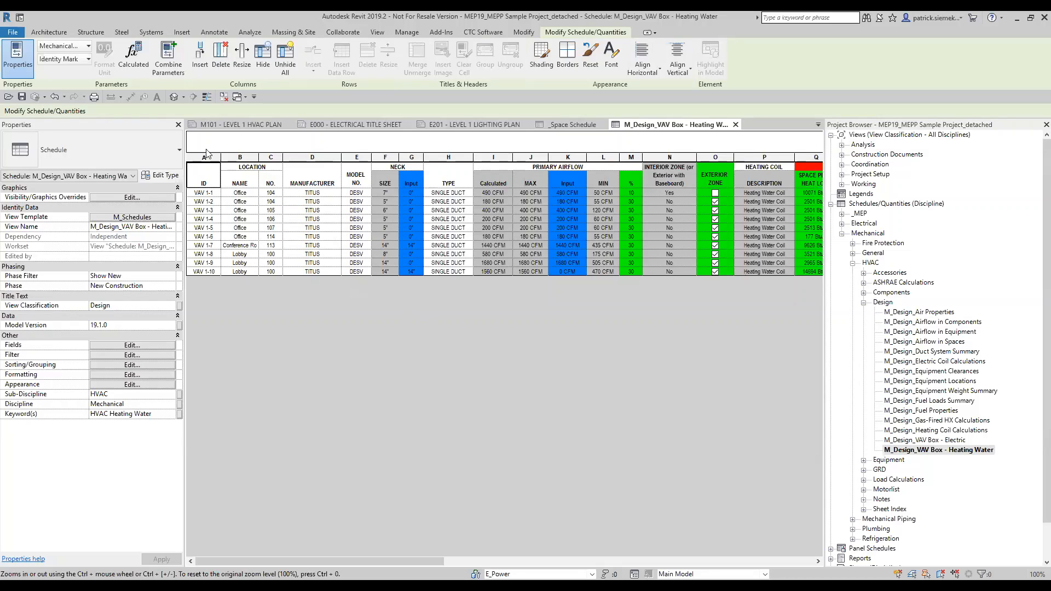
Step: Examine the VAV box design schedule's columns, from the neck size and airflow inputs across to the capacity verification and heating coil data
scroll(397, 564, right, 5)
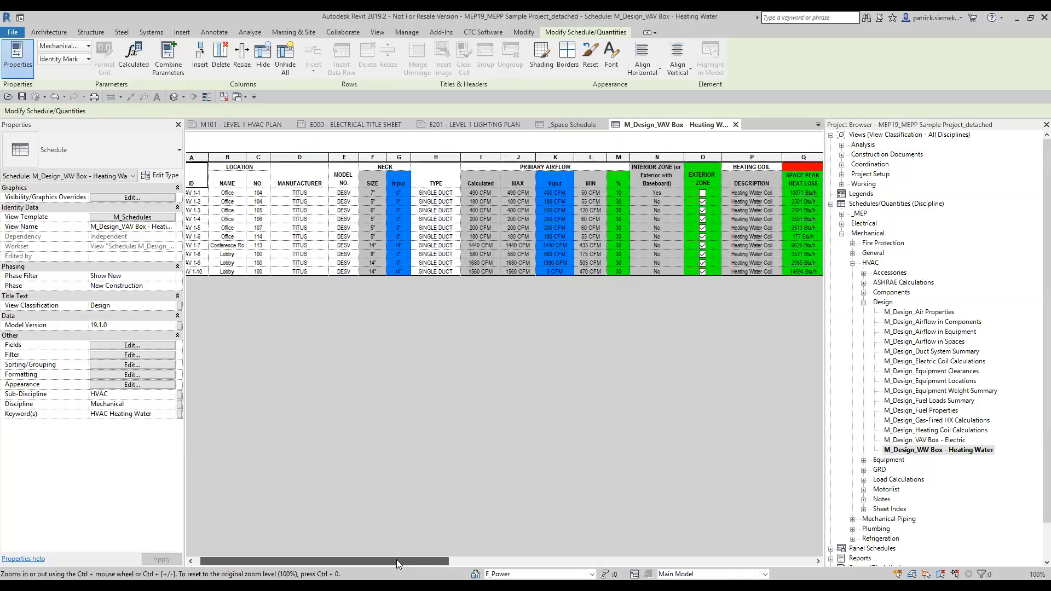
scroll(397, 560, right, 2)
scroll(389, 559, left, 6)
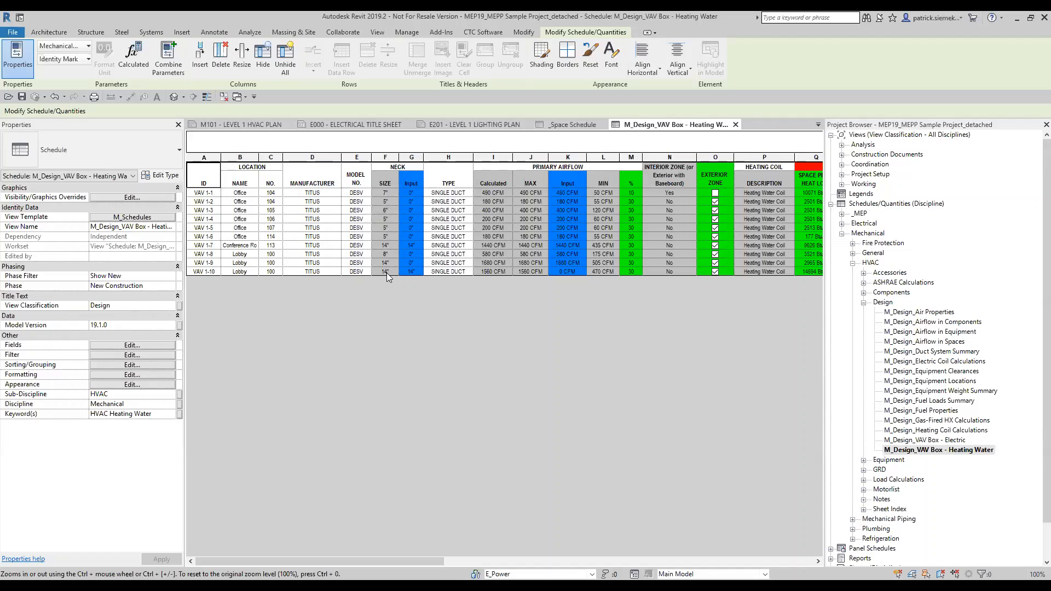
click(415, 192)
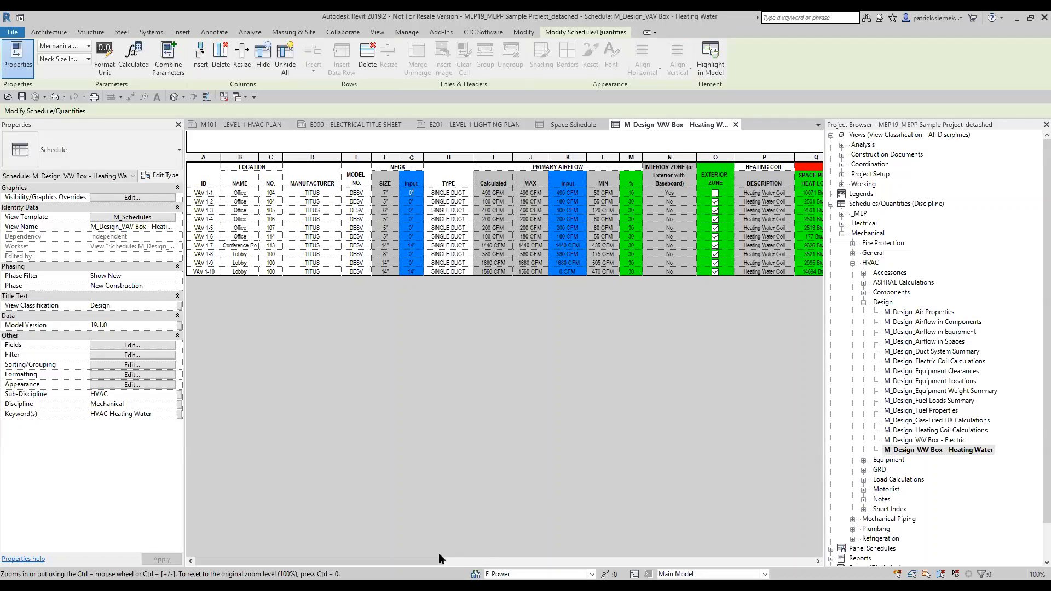
drag(427, 561, 620, 489)
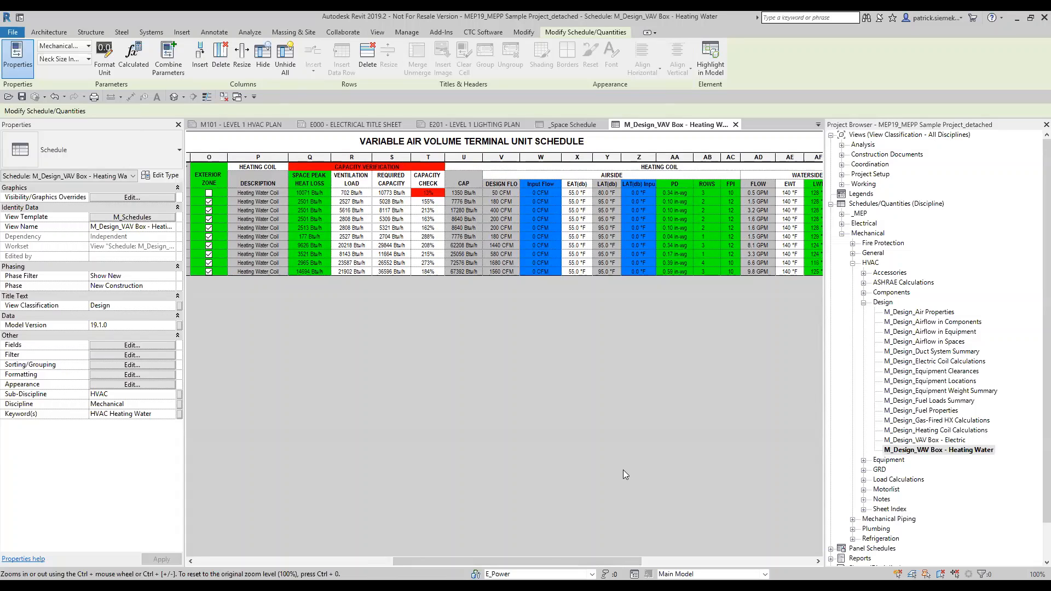
drag(553, 559, 539, 561)
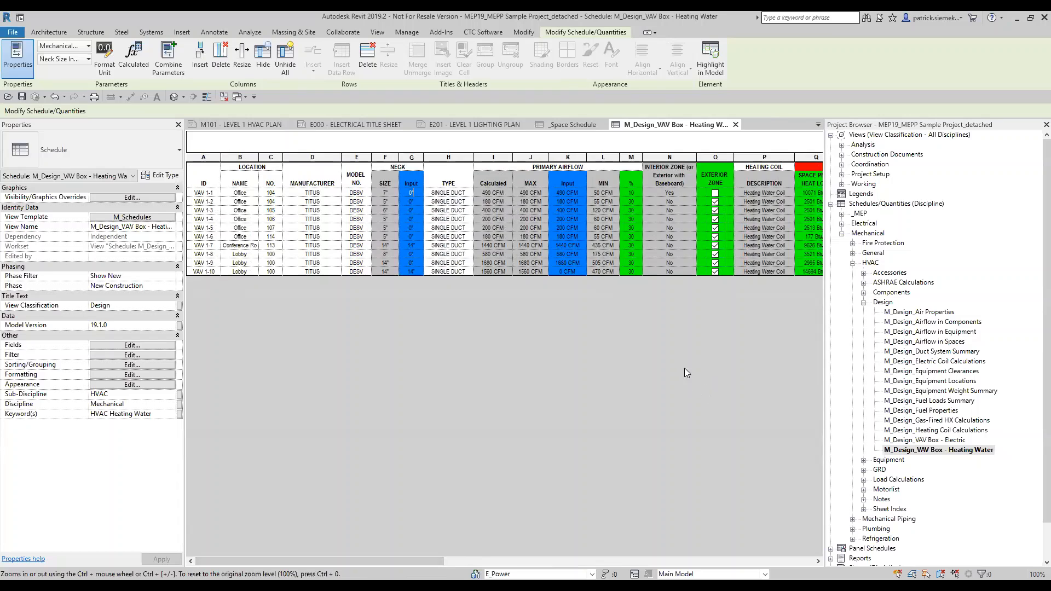
Step: Collapse the HVAC Design schedules, look through the Equipment schedules and open M_Equipment_VAV Box - Heating Water
click(881, 304)
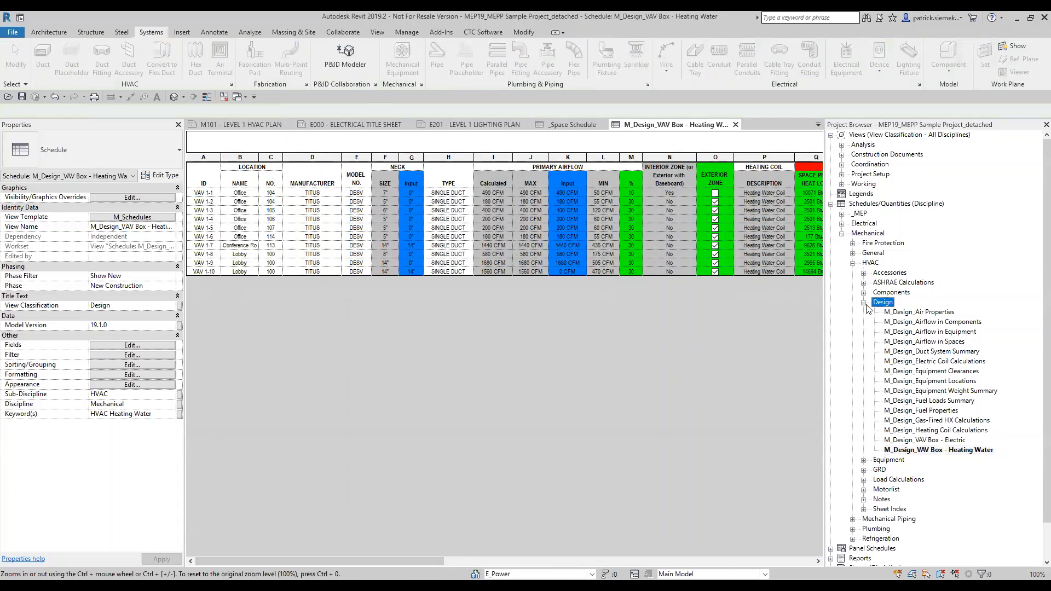
click(864, 303)
click(864, 313)
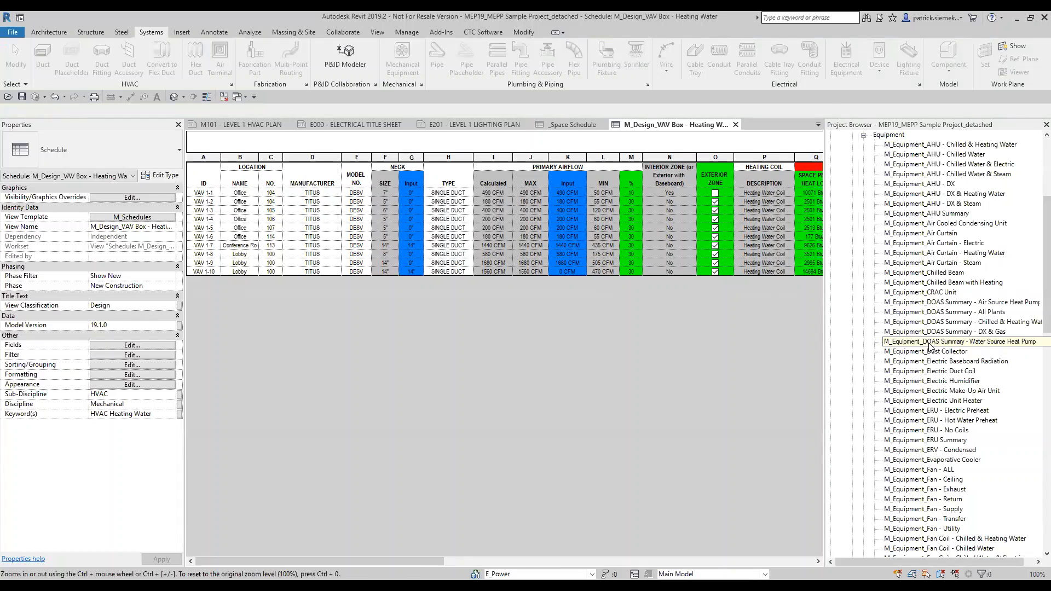
scroll(930, 346, down, 7)
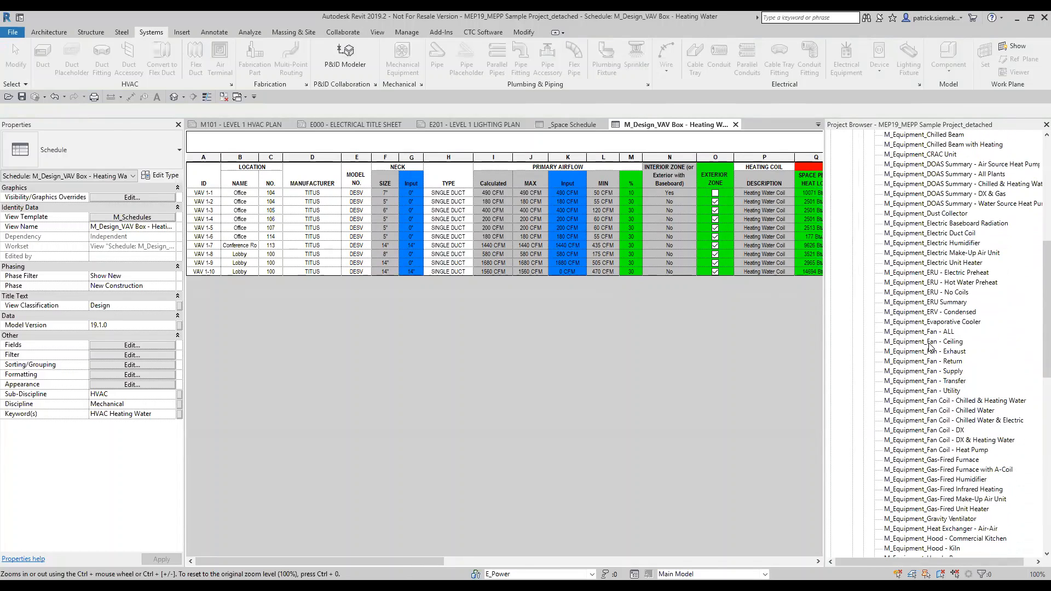
scroll(929, 346, down, 8)
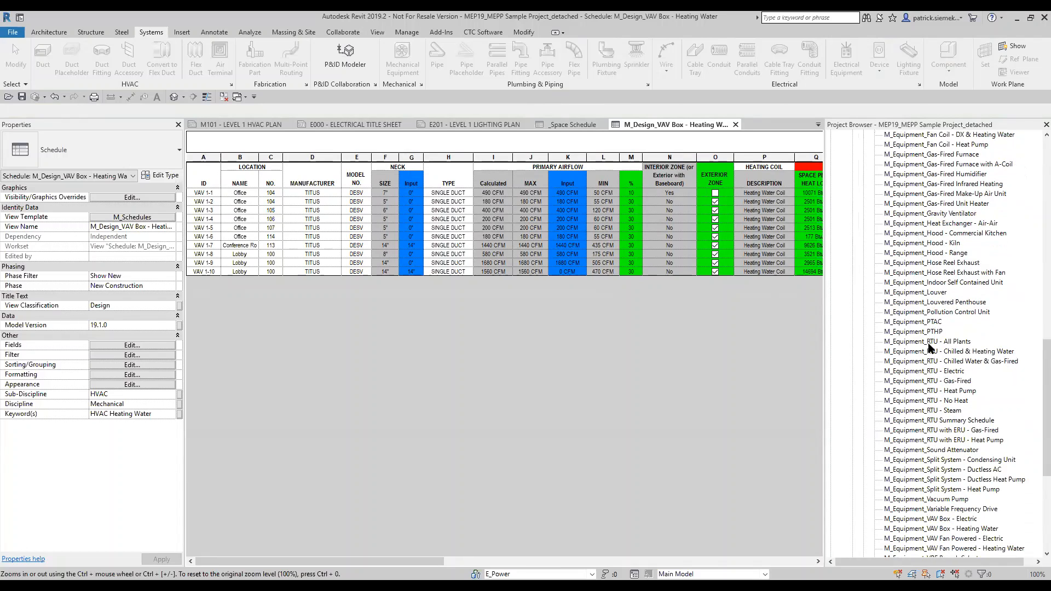
scroll(929, 346, down, 3)
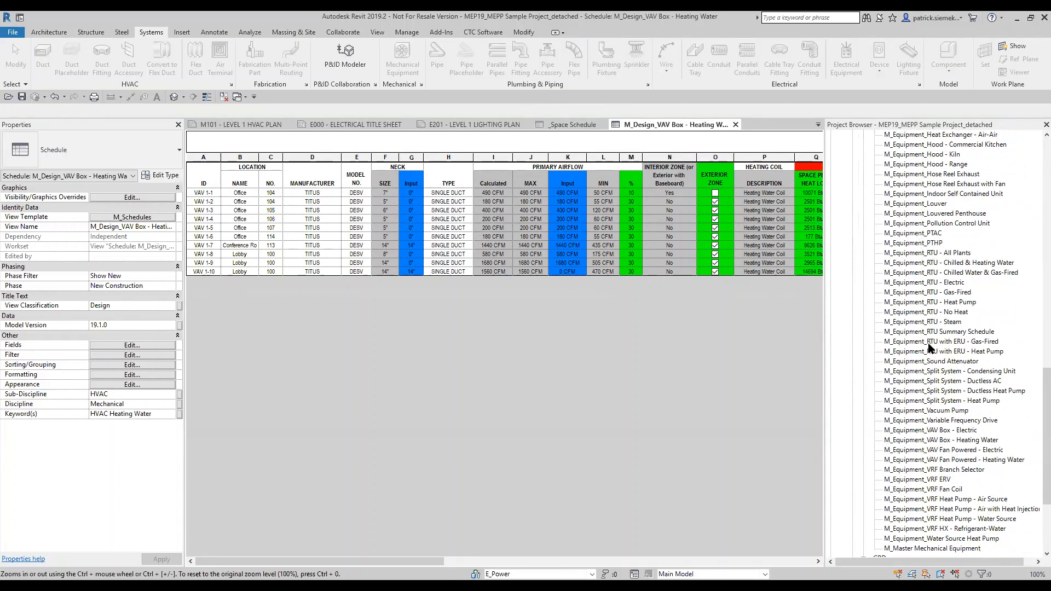
scroll(932, 384, down, 1)
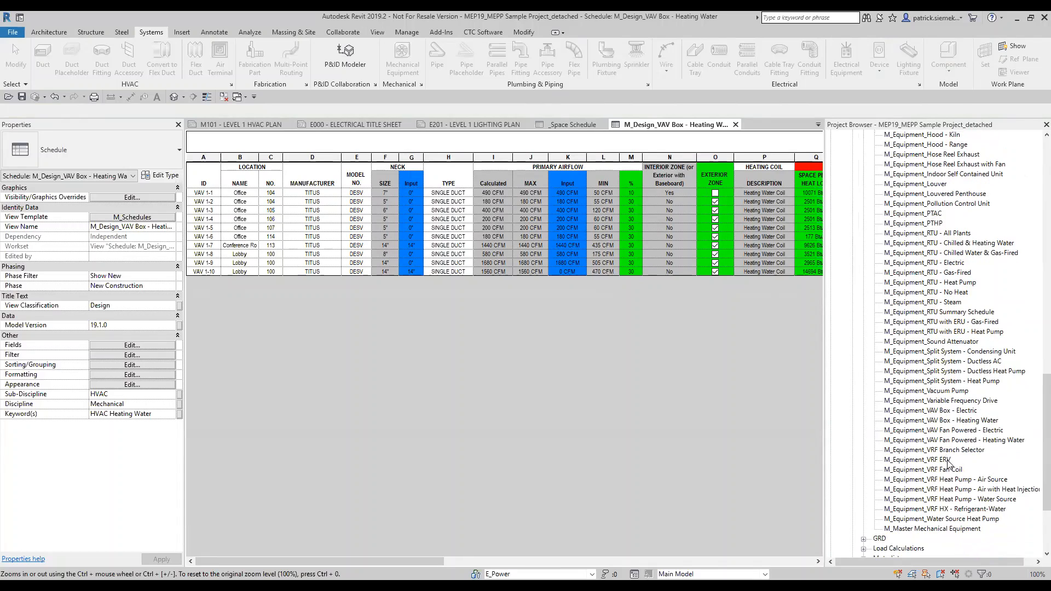
click(965, 421)
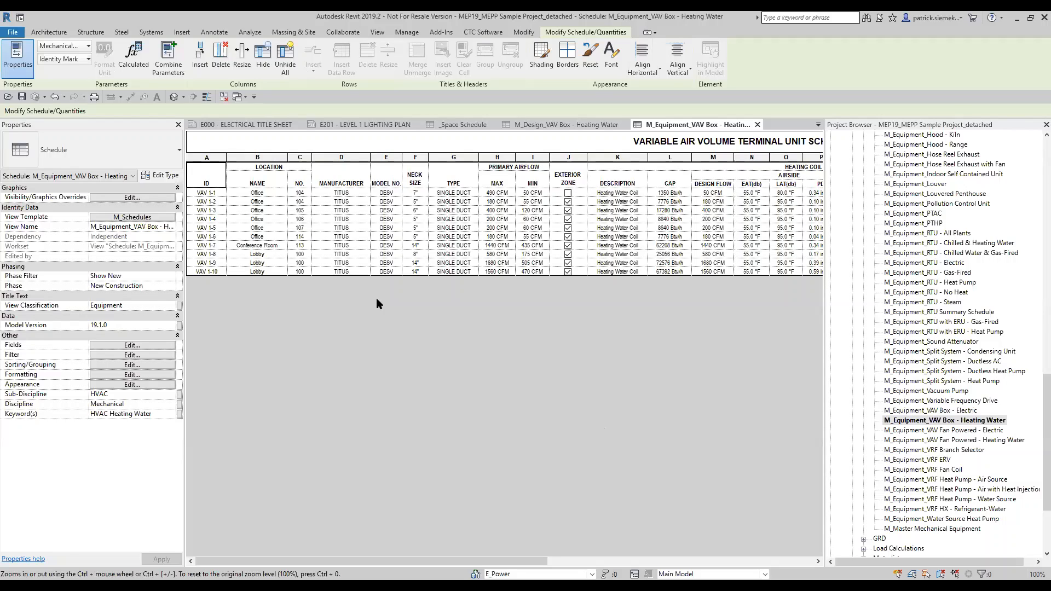
scroll(937, 222, up, 6)
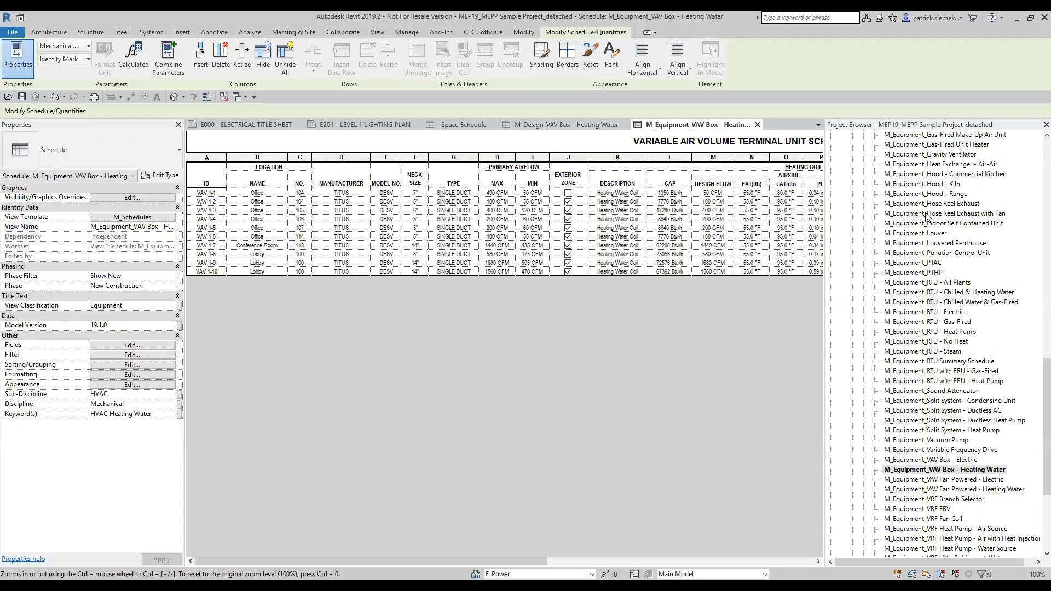
Step: Collapse the Equipment and HVAC groups along with the whole Mechanical discipline of the schedules
drag(1044, 320, 1035, 182)
click(863, 263)
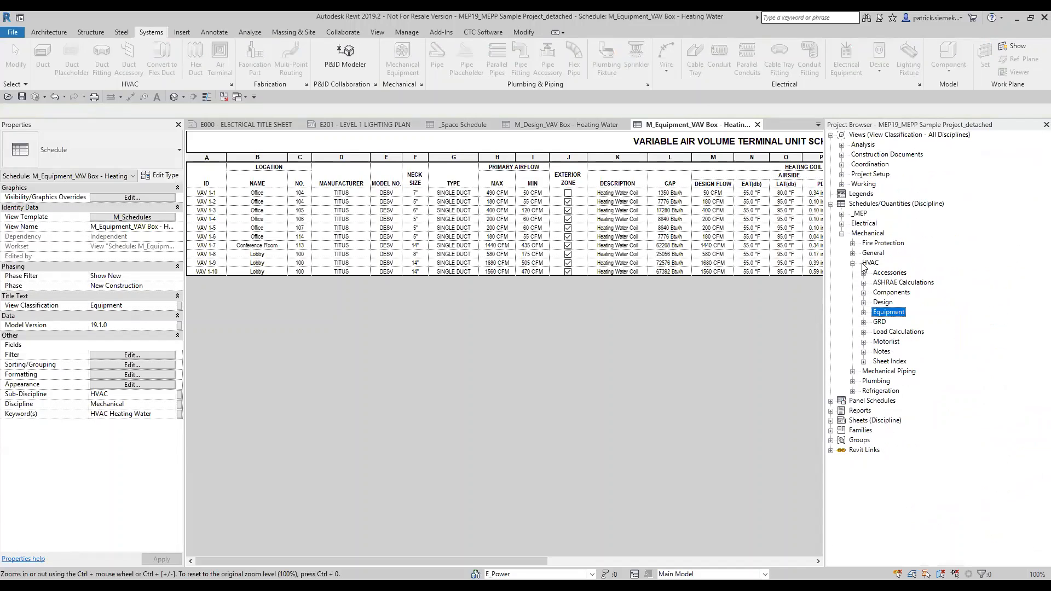
click(853, 264)
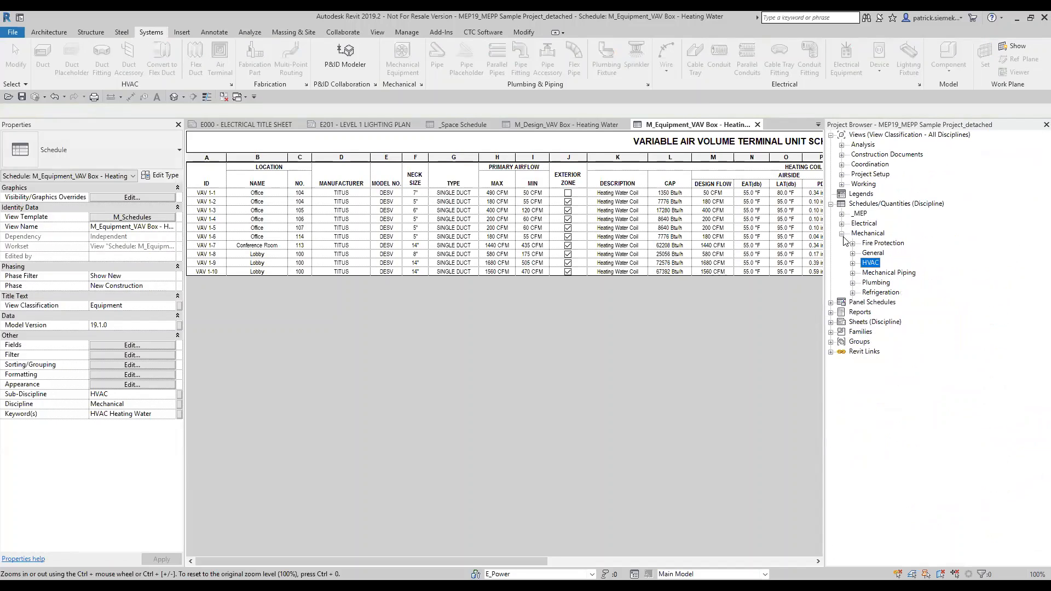
click(842, 234)
Step: Open the E_Lighting Fixture schedule from the Electrical Lighting Fixtures group and look through its fixture types
click(842, 224)
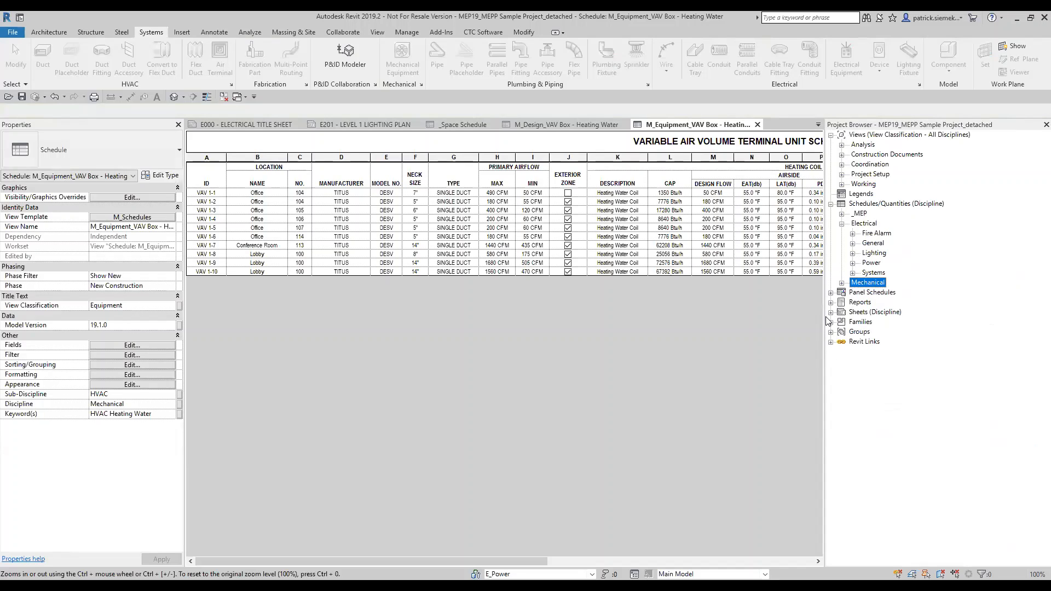
click(854, 254)
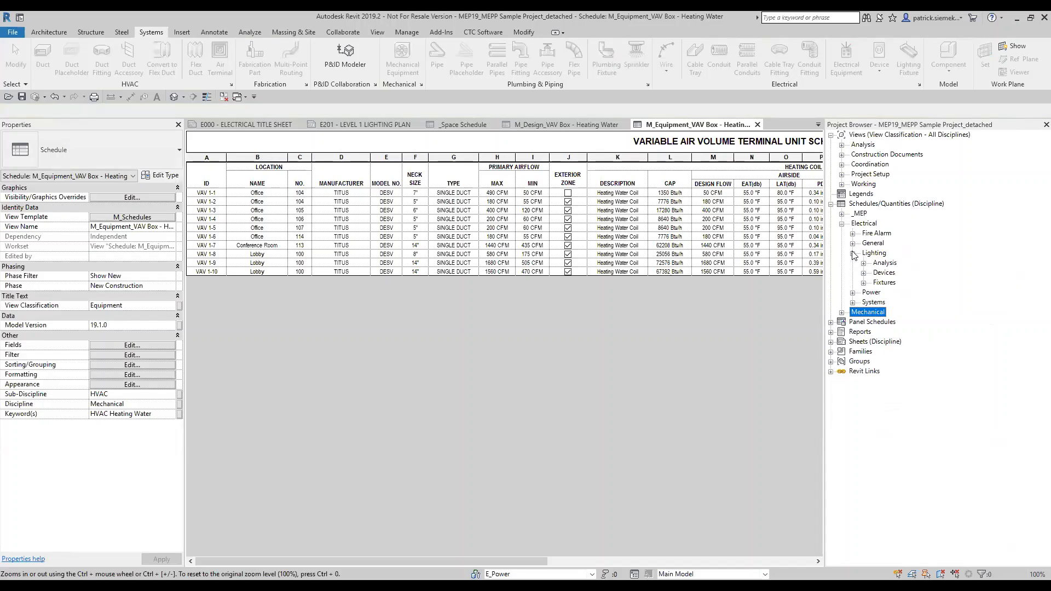
click(863, 283)
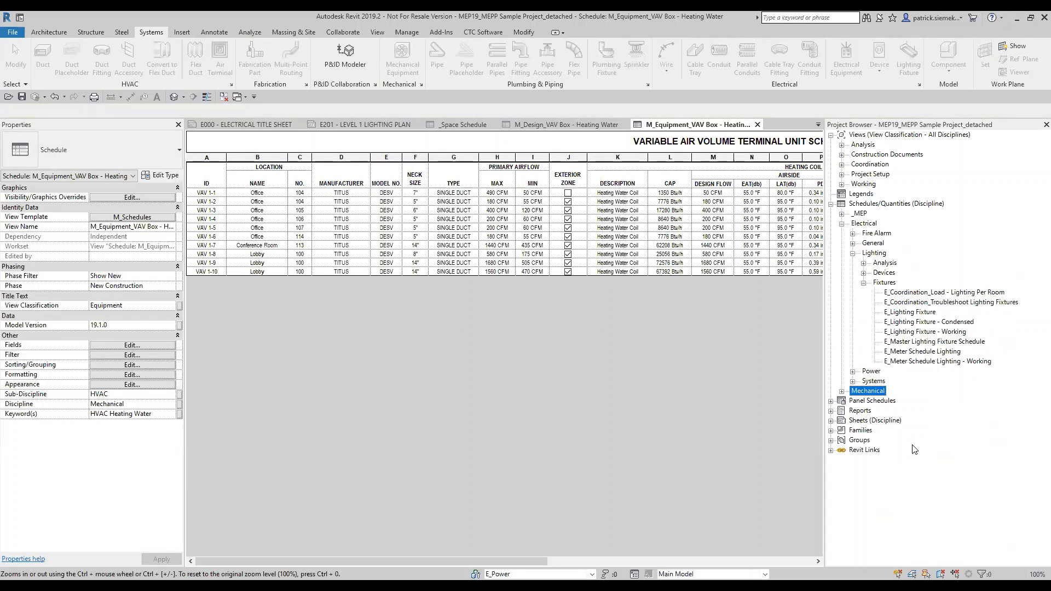
click(913, 313)
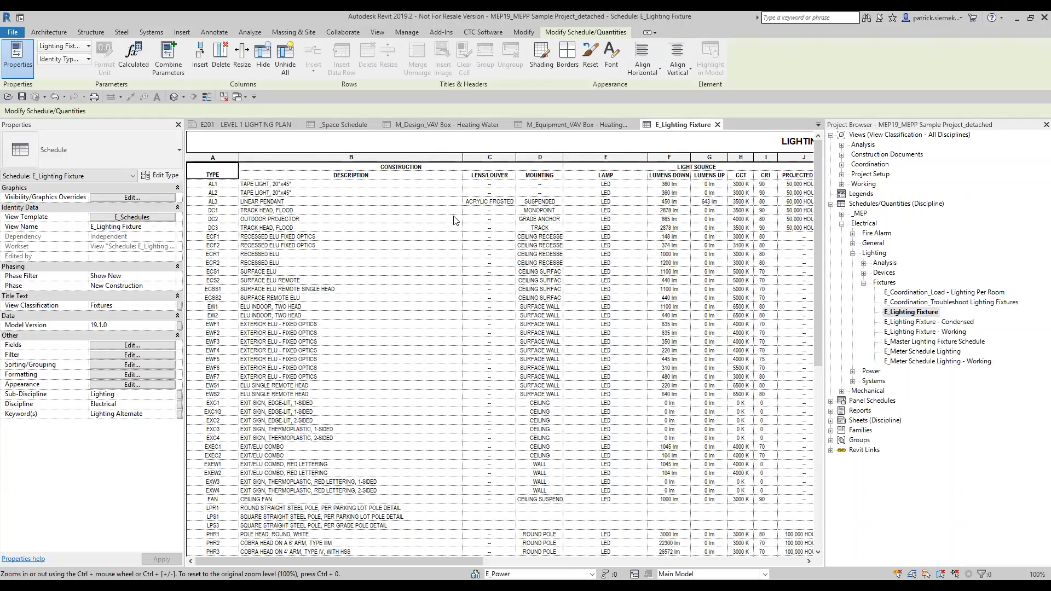
scroll(531, 343, down, 2)
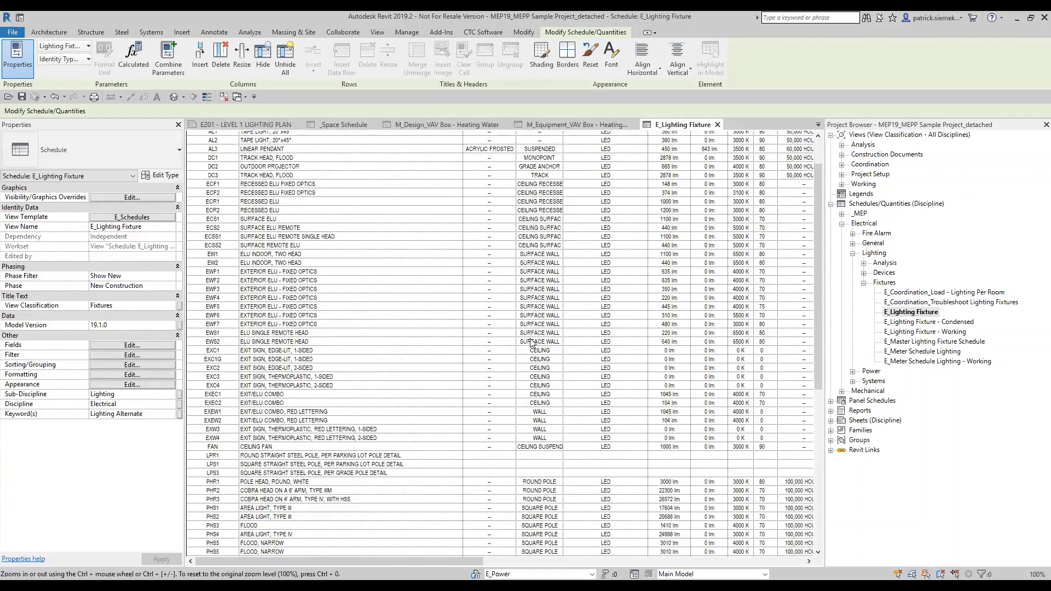
Step: Look through the fixture types listed in the E_Lighting Fixture schedule
scroll(532, 342, down, 10)
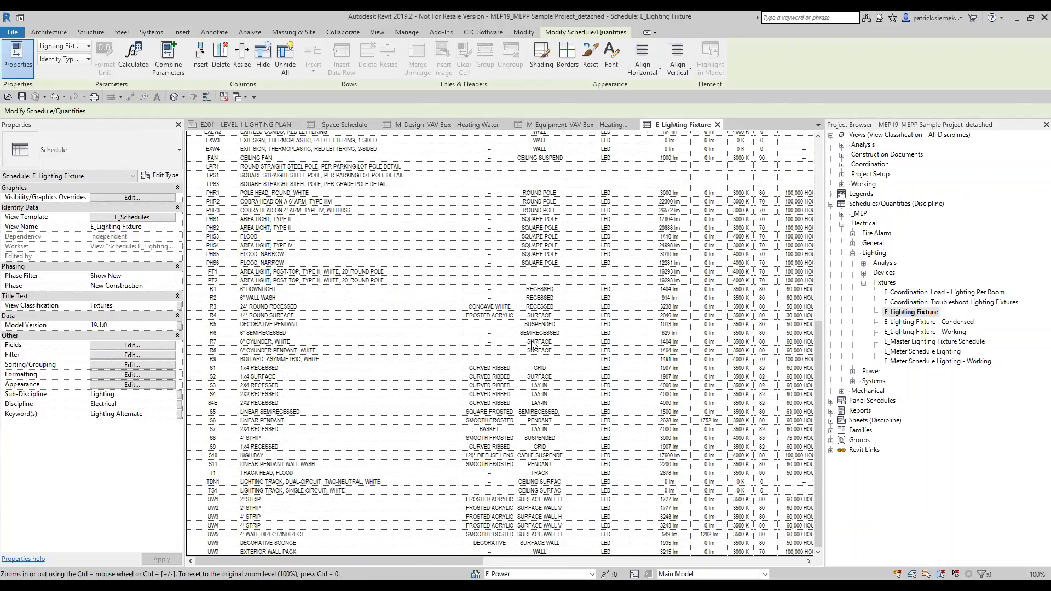
scroll(523, 358, up, 9)
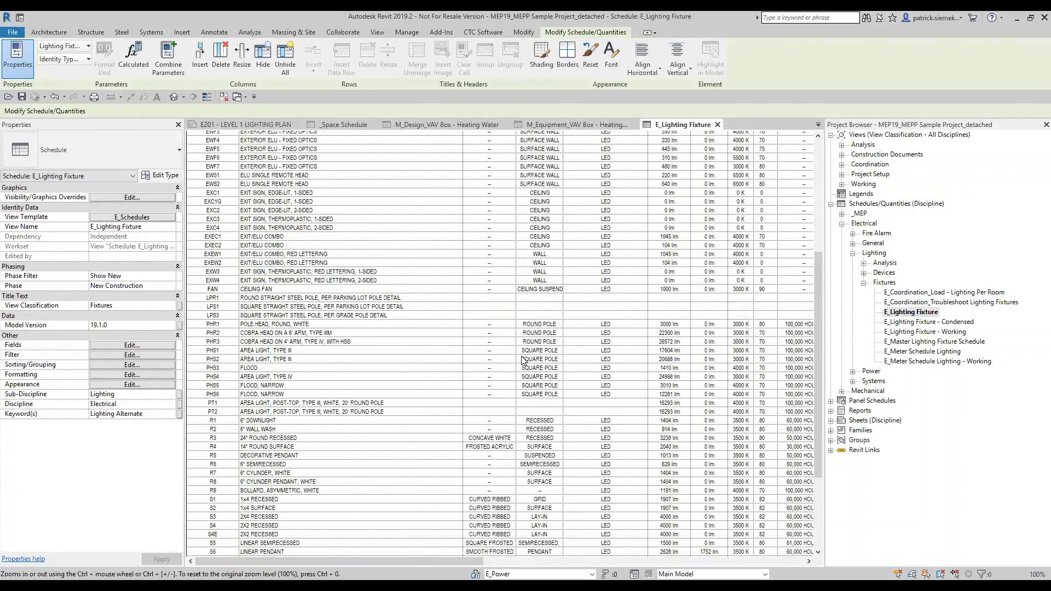
scroll(524, 358, up, 4)
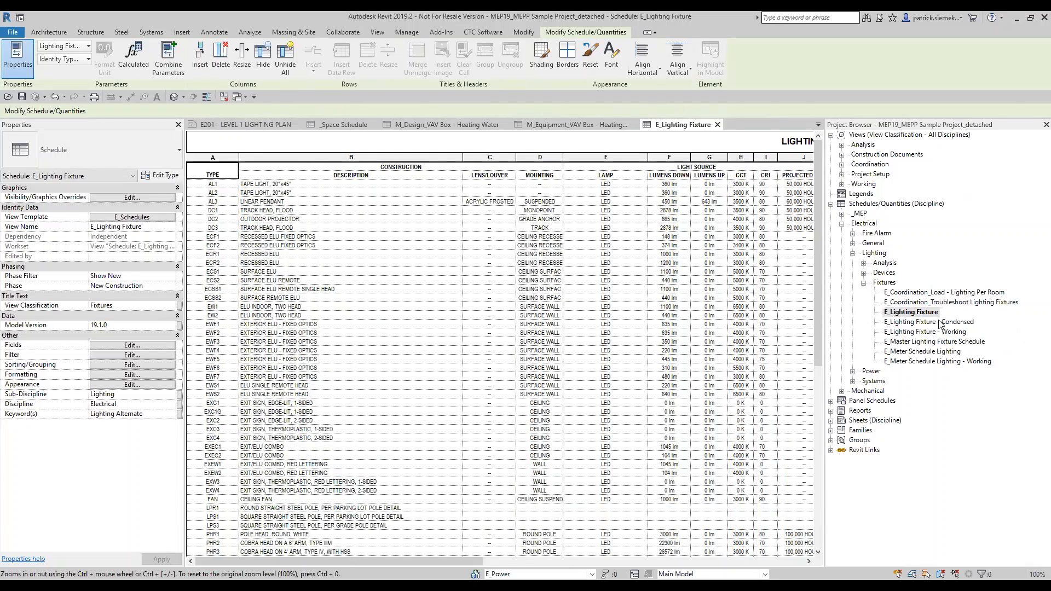
Step: Collapse the Electrical schedules group and view the panel schedules LP4N-103 and HP4N-101
click(864, 283)
click(852, 253)
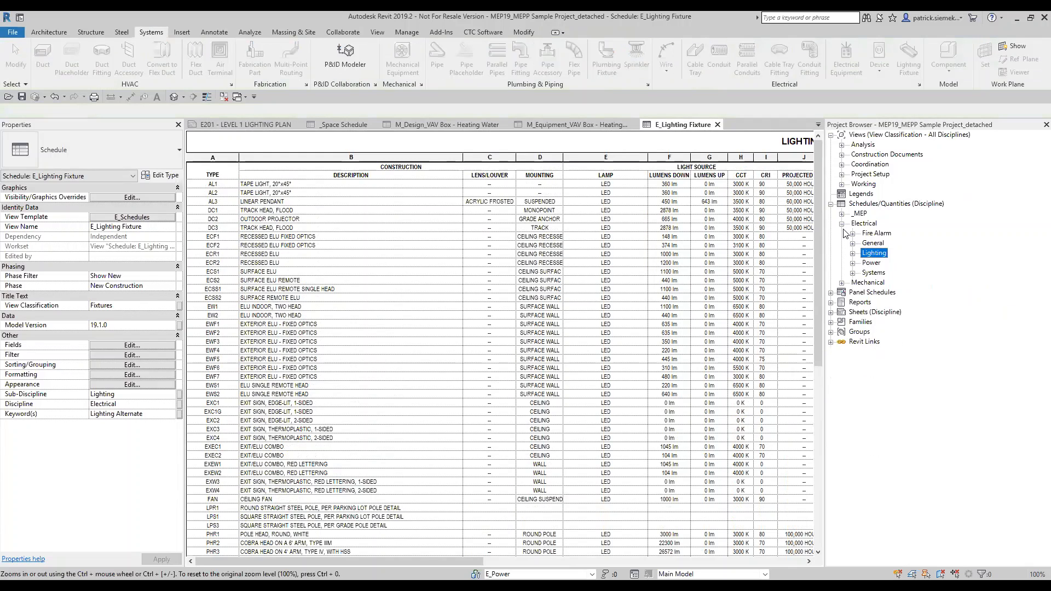
click(842, 223)
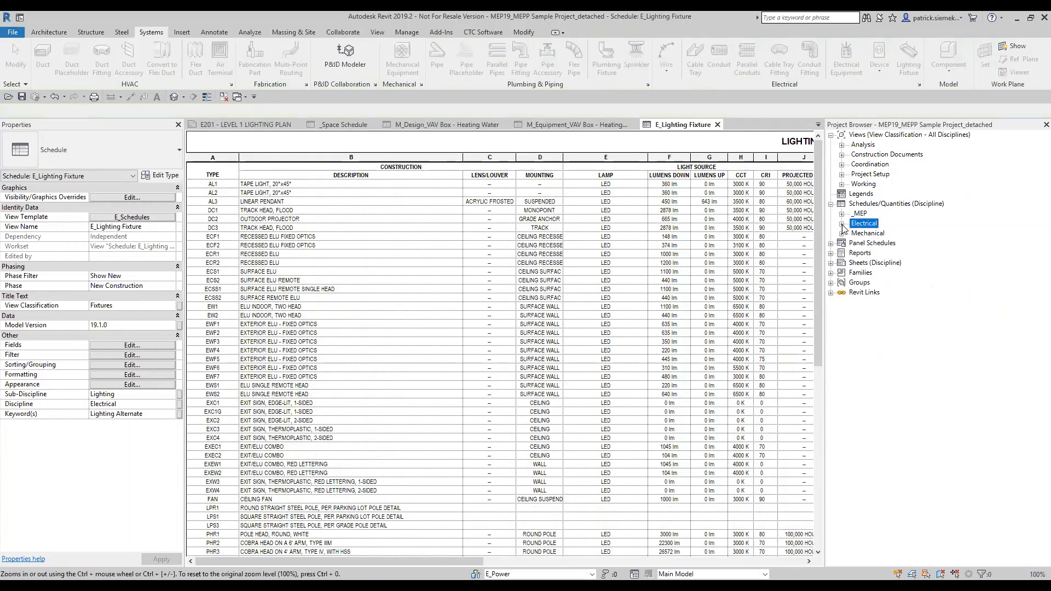
click(870, 245)
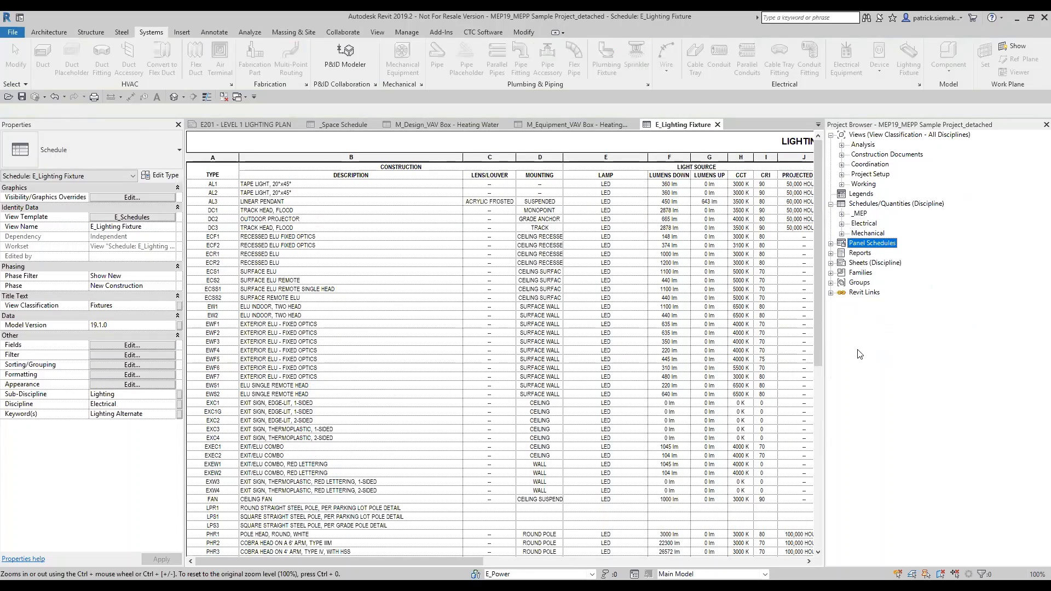
click(831, 244)
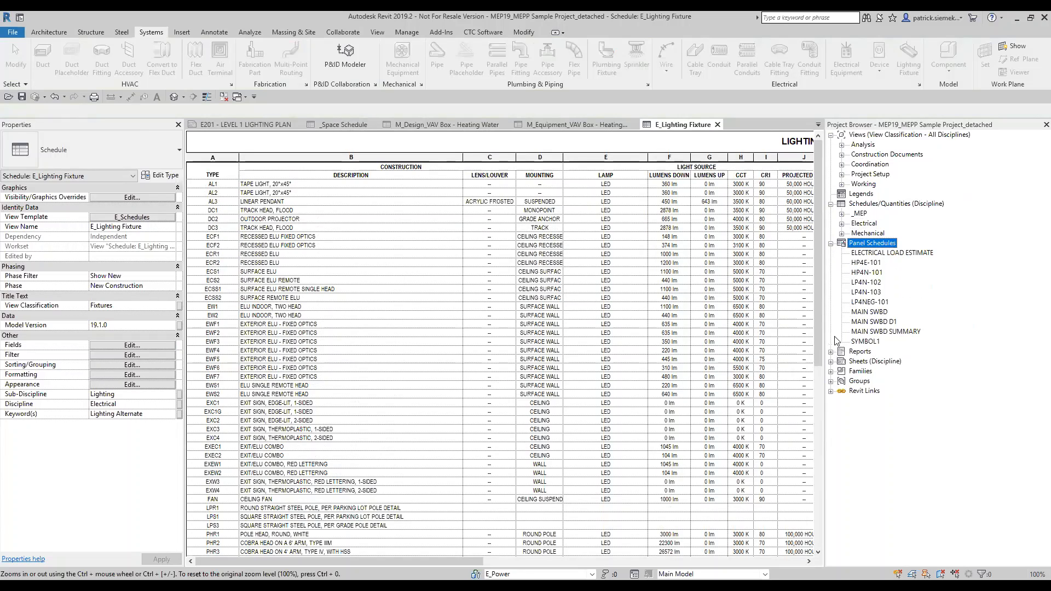
click(862, 293)
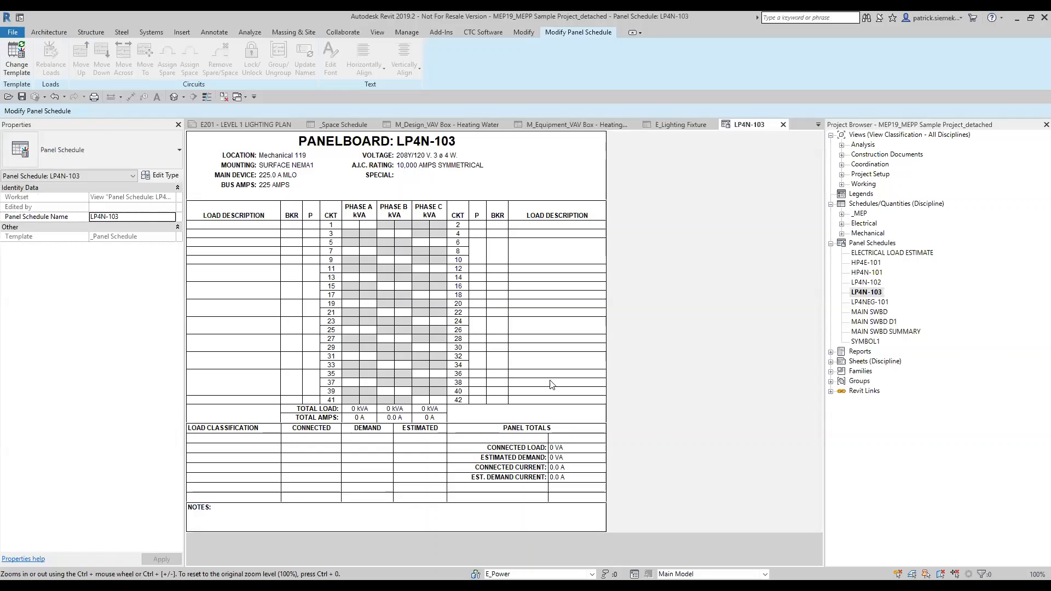
double_click(856, 273)
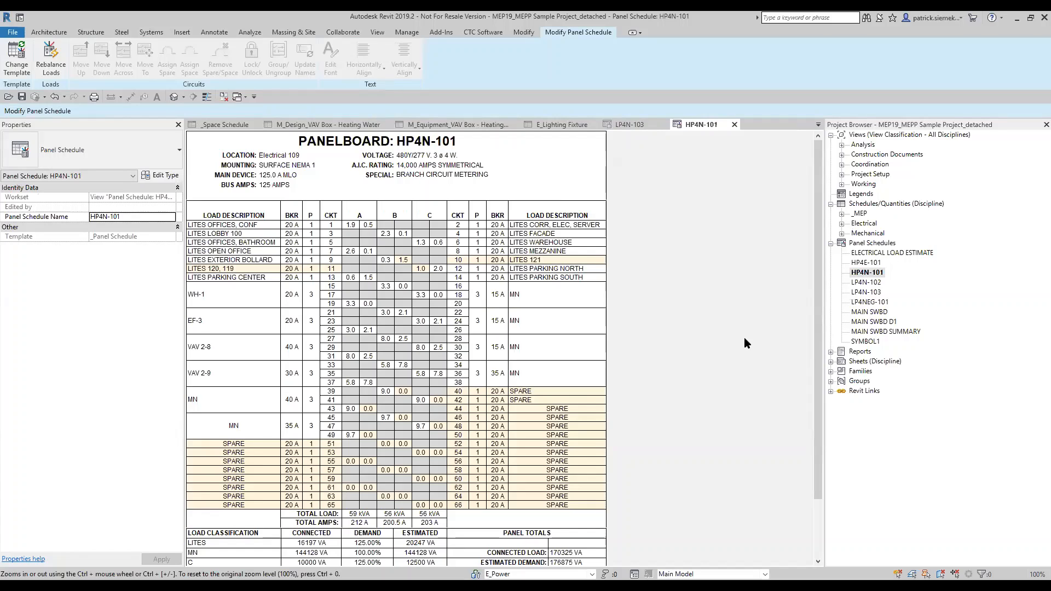
Step: Open the E_Electrical Symbols List floor plan from the Symbols group of the construction document views
click(831, 245)
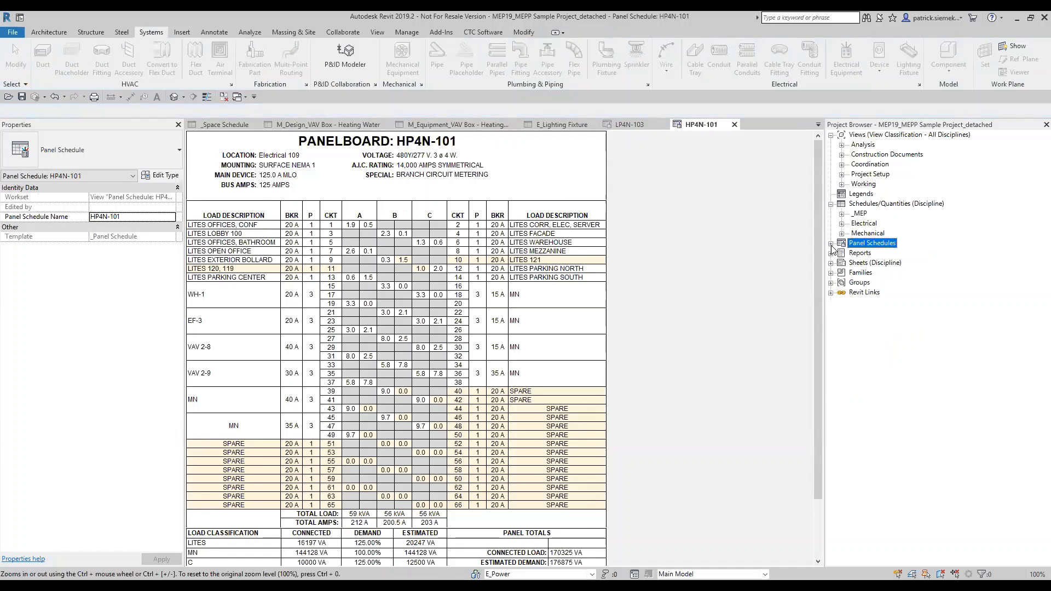
click(842, 155)
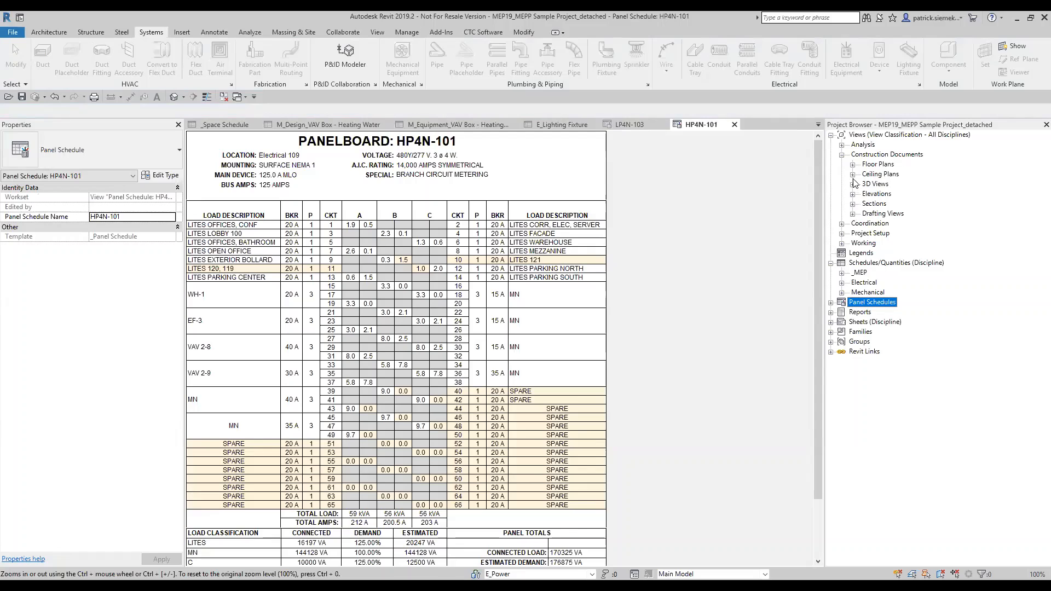
click(854, 165)
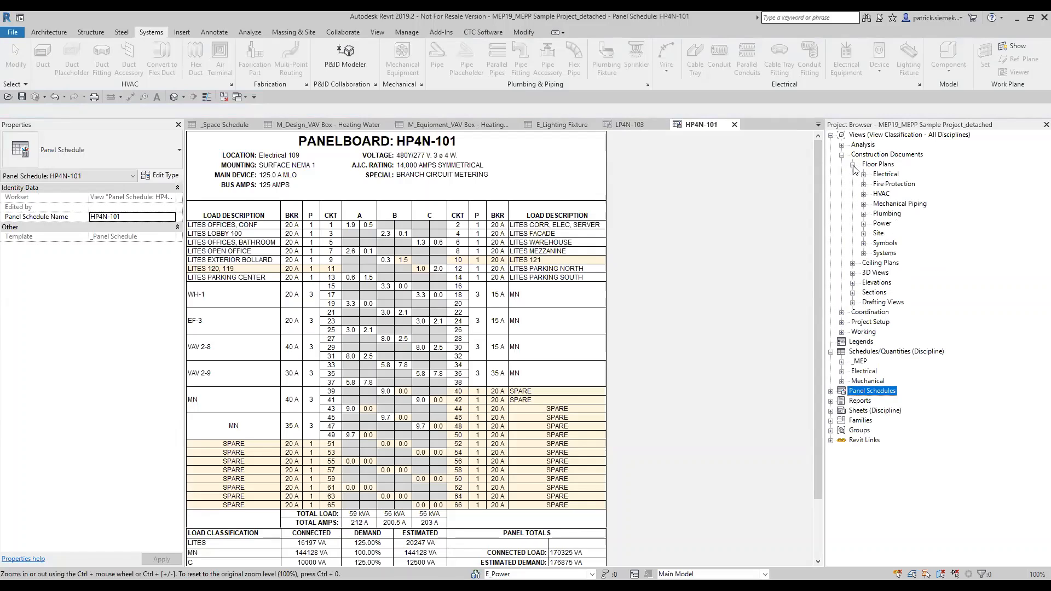
click(864, 243)
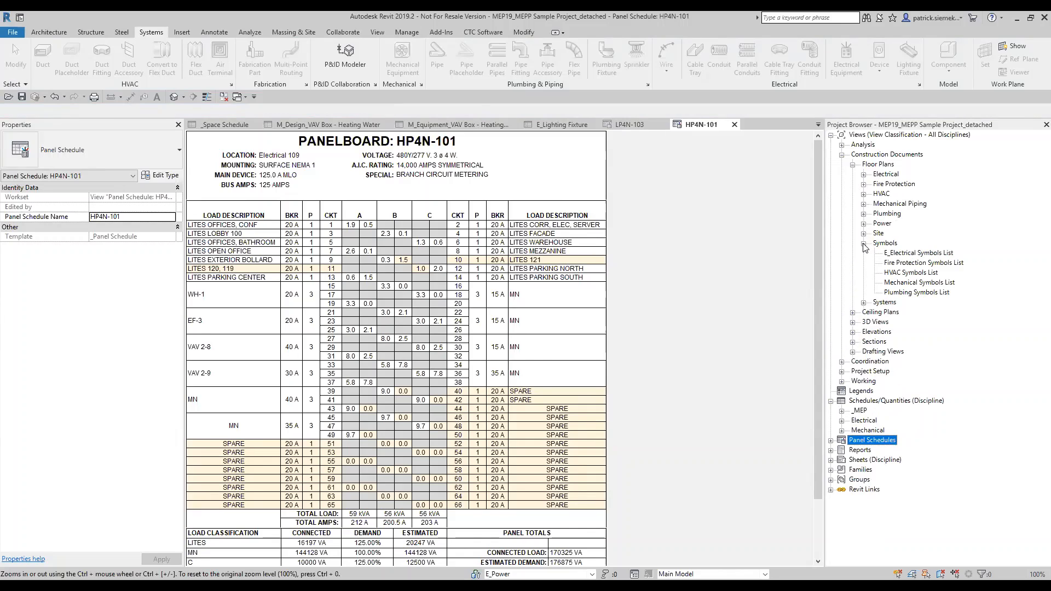
double_click(909, 253)
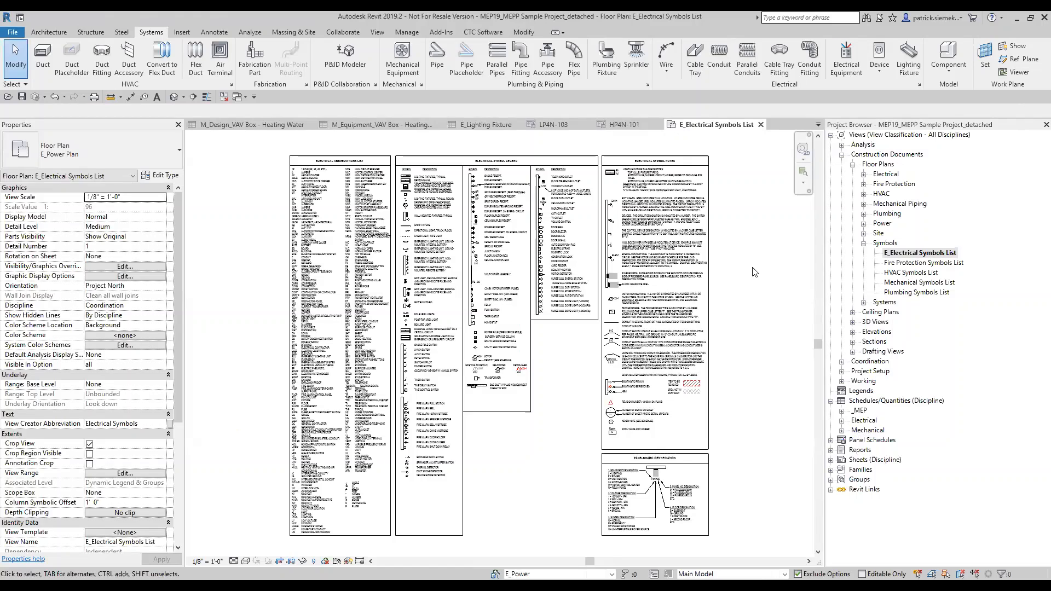
Step: Make Dynamic Legend the active design option with the lighting fixture symbols of the electrical legend in view
middle_drag(313, 179, 336, 209)
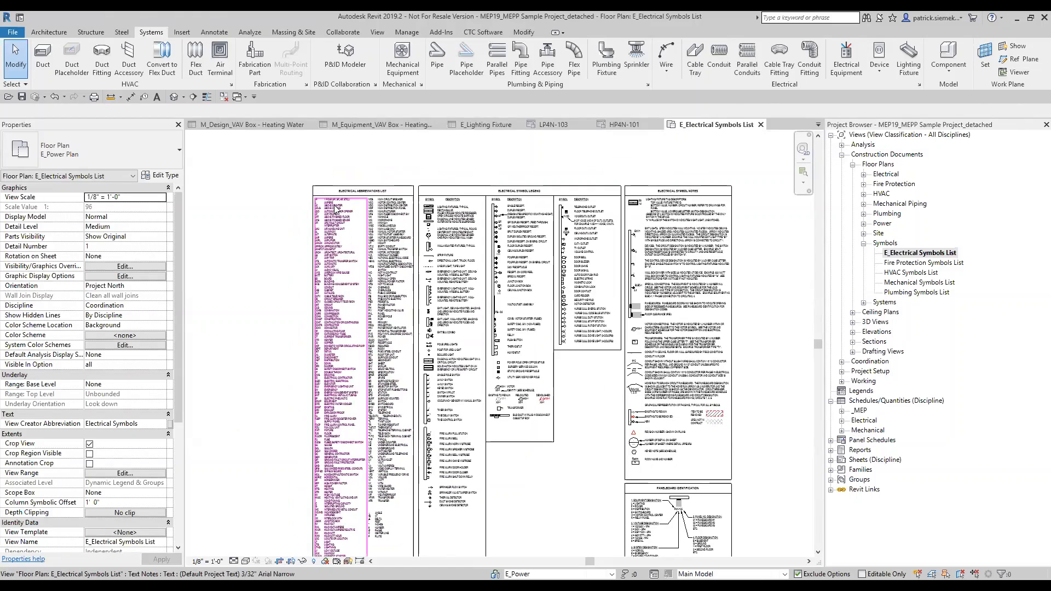
scroll(410, 196, up, 5)
middle_drag(532, 280, 435, 269)
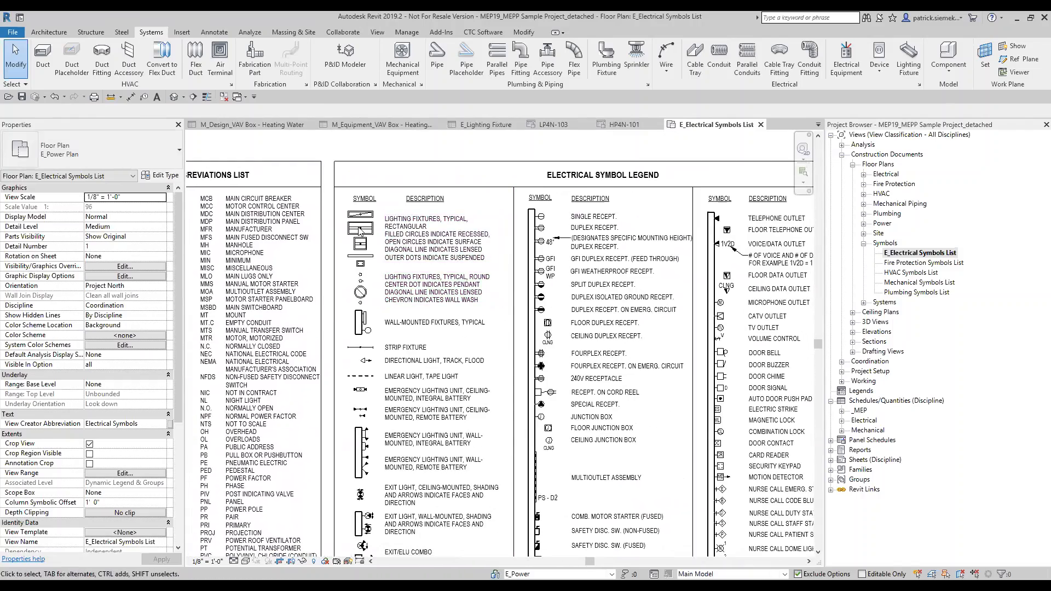
scroll(360, 230, up, 2)
middle_drag(360, 231, 360, 262)
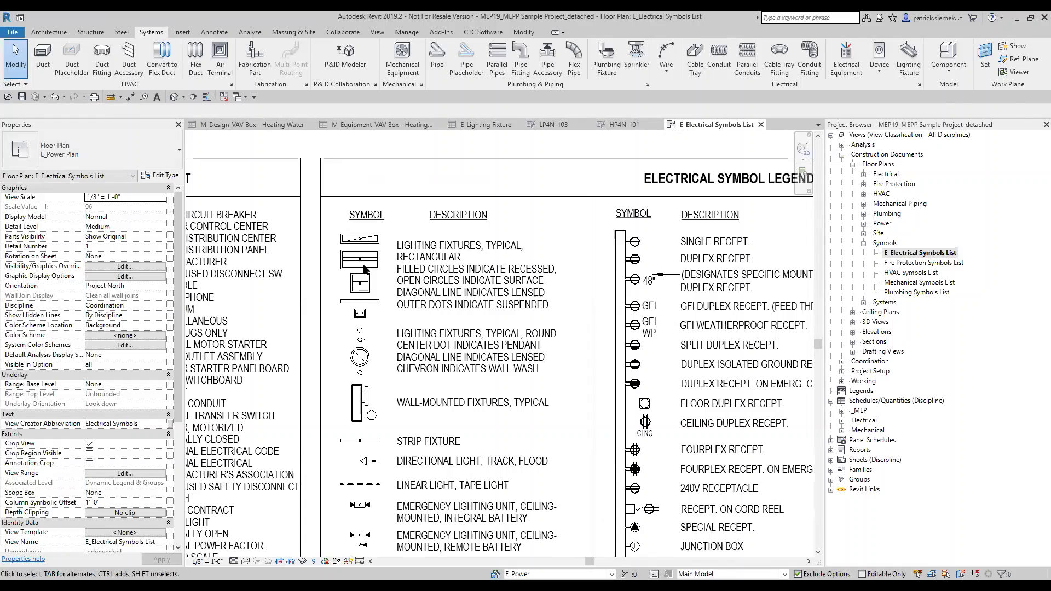
scroll(362, 263, up, 2)
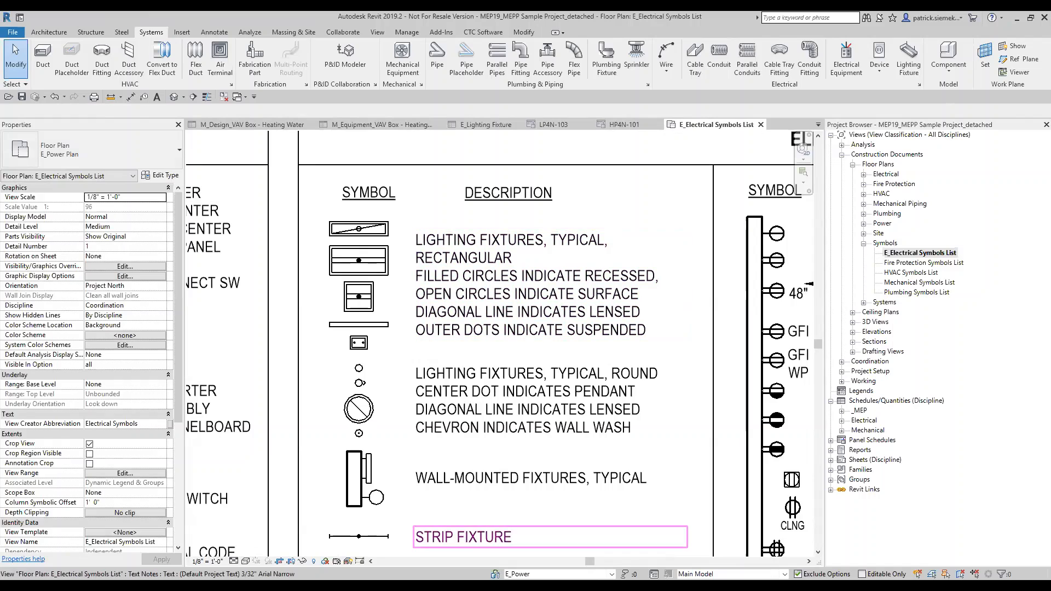
click(785, 574)
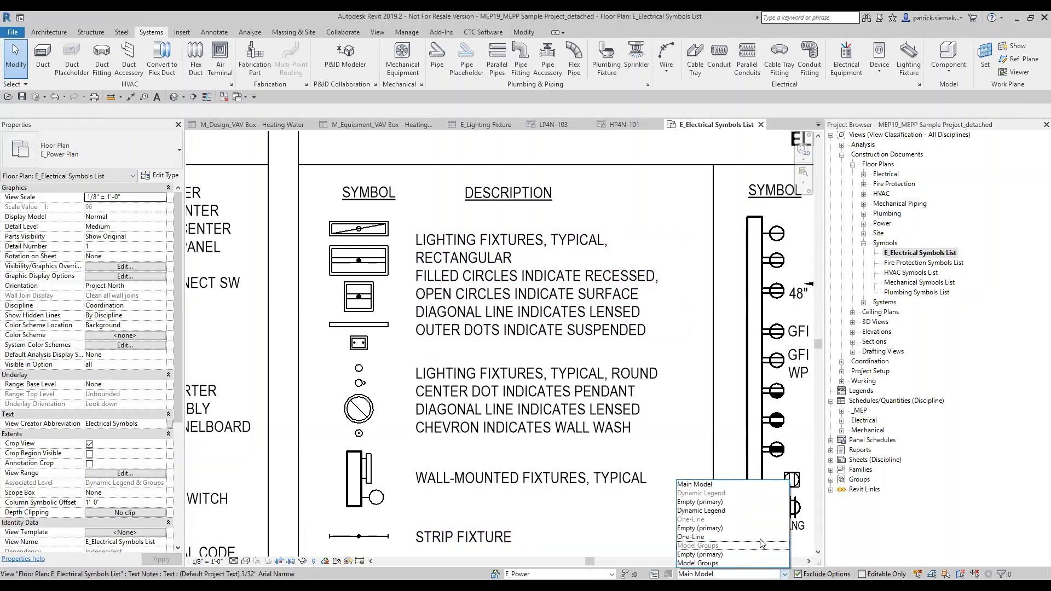
click(746, 511)
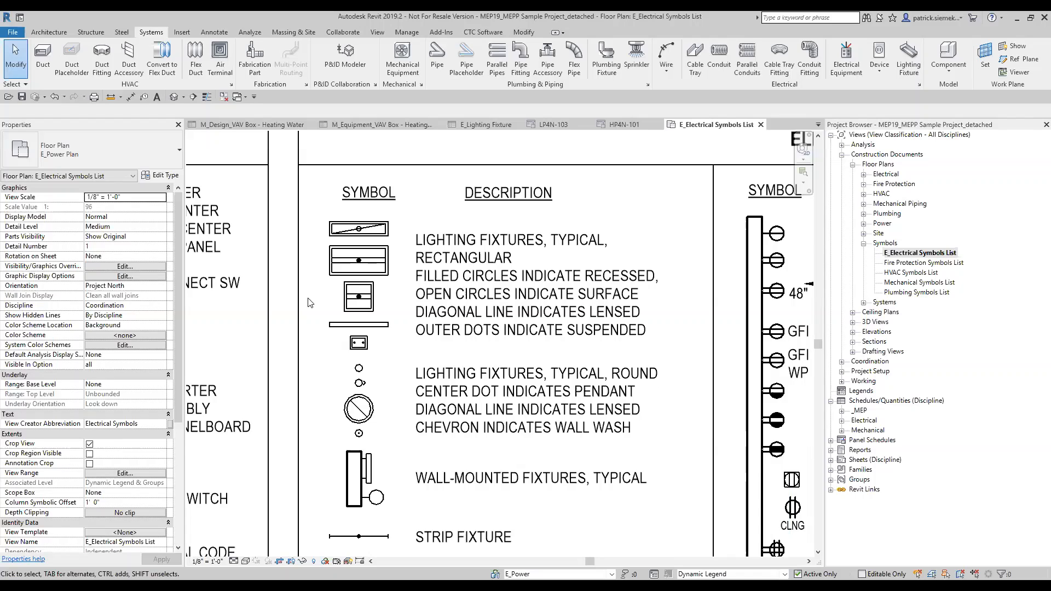
Step: Inspect the instance properties of the 1x4 lensed and 2x4 basket fixture symbols in the electrical symbol legend
scroll(307, 285, up, 2)
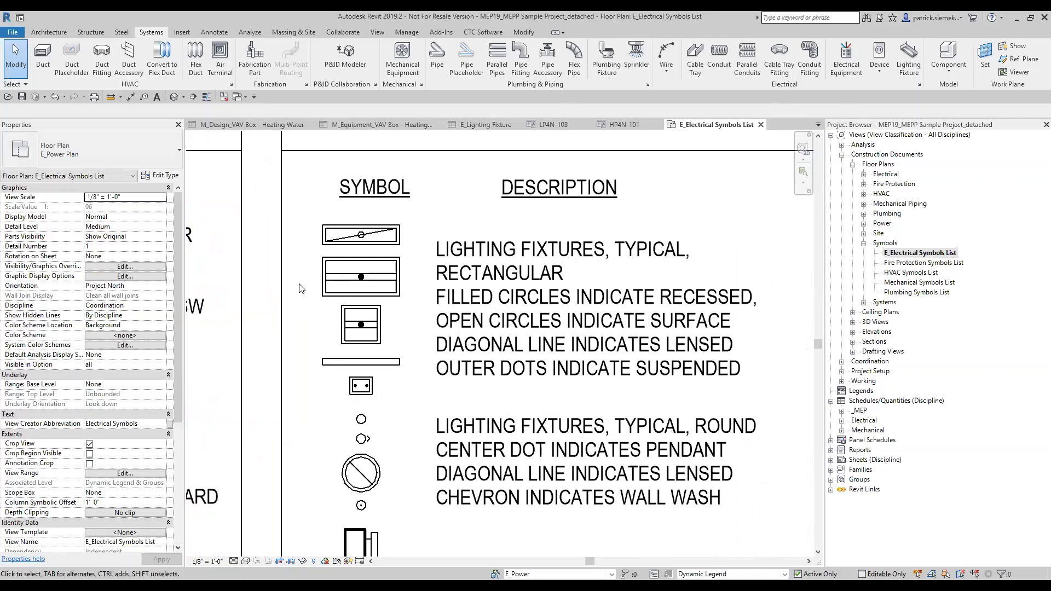
click(348, 237)
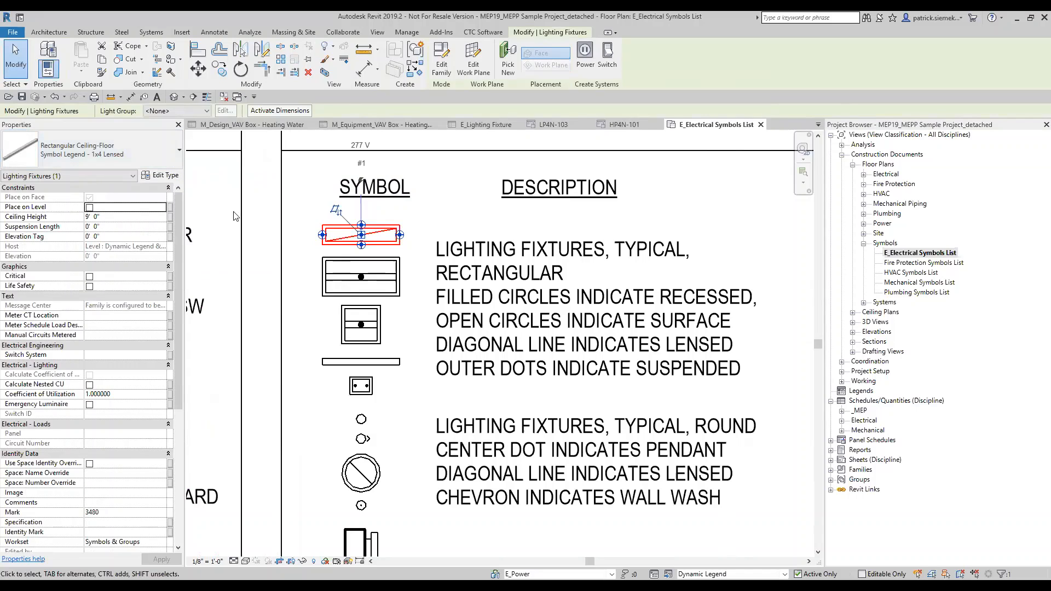
click(332, 296)
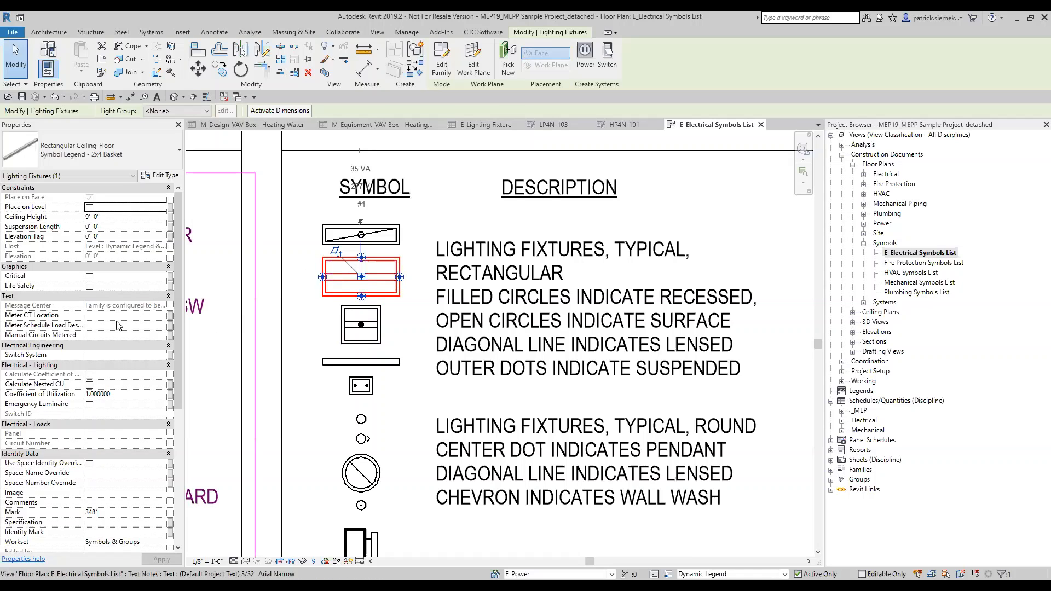
scroll(119, 325, down, 7)
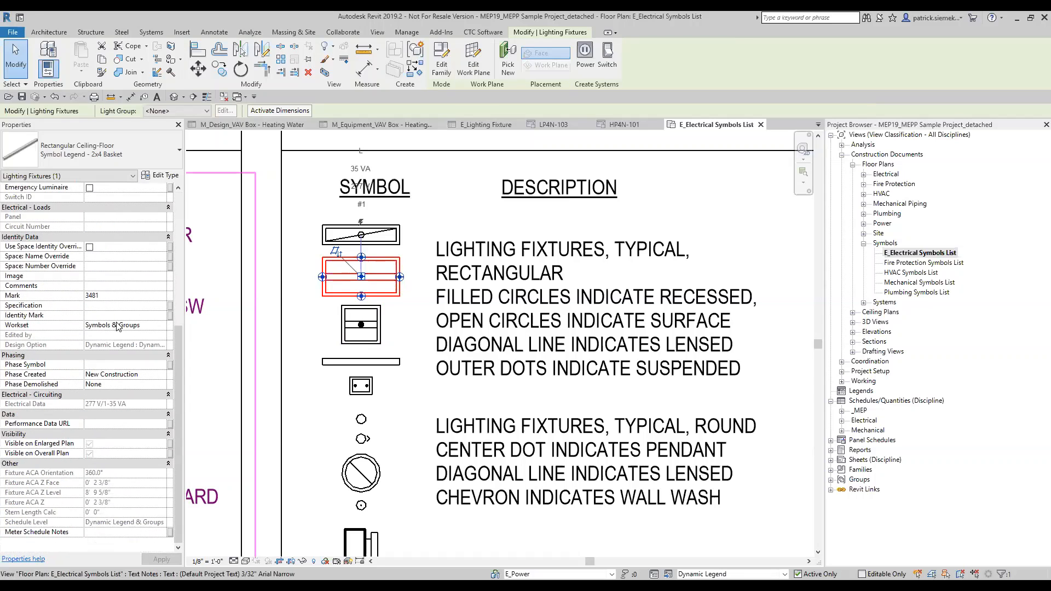
scroll(116, 326, up, 7)
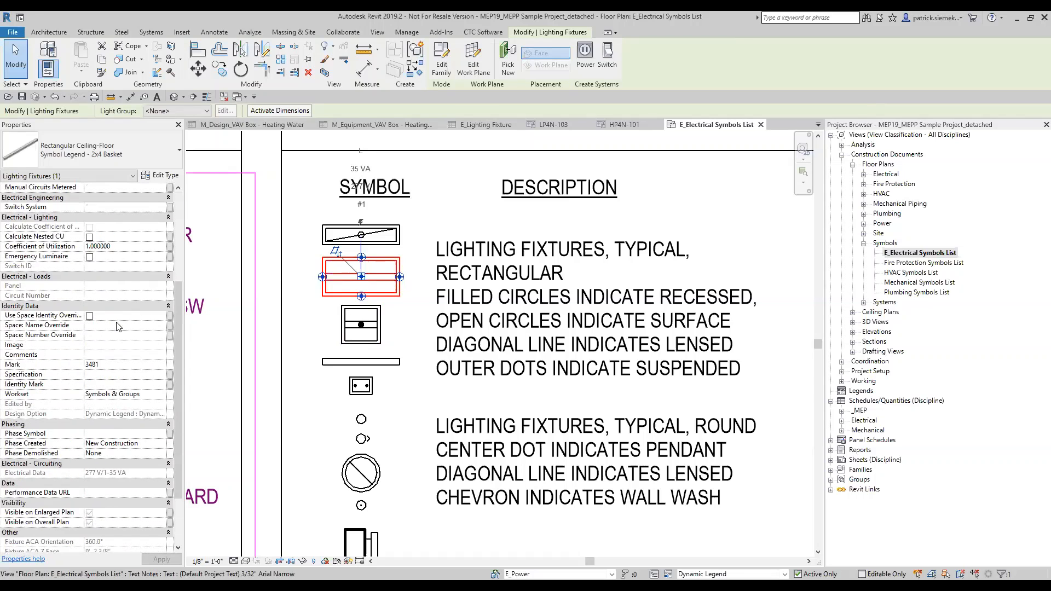
Step: Review all type properties of the Symbol Legend - 2x4 Basket fixture, from graphics to photometrics and circuiting, and leave them unedited
click(167, 176)
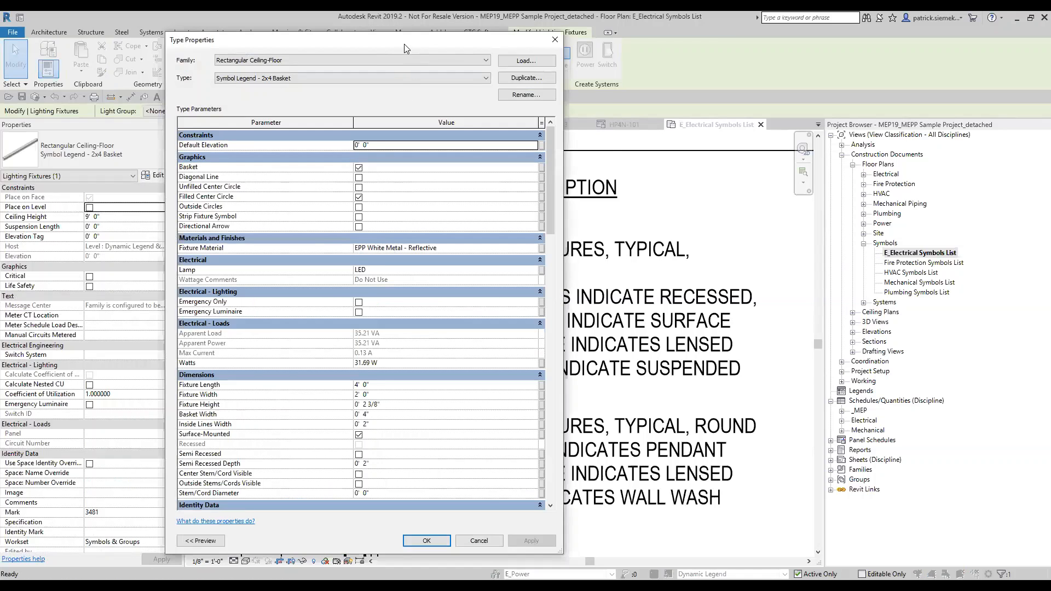
drag(606, 444, 676, 427)
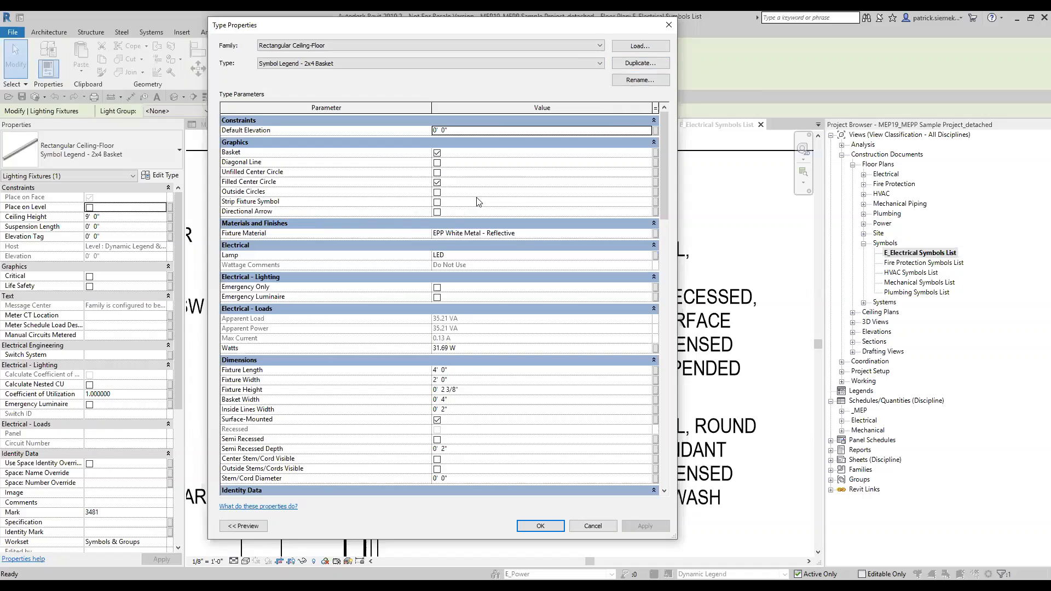
scroll(476, 201, down, 5)
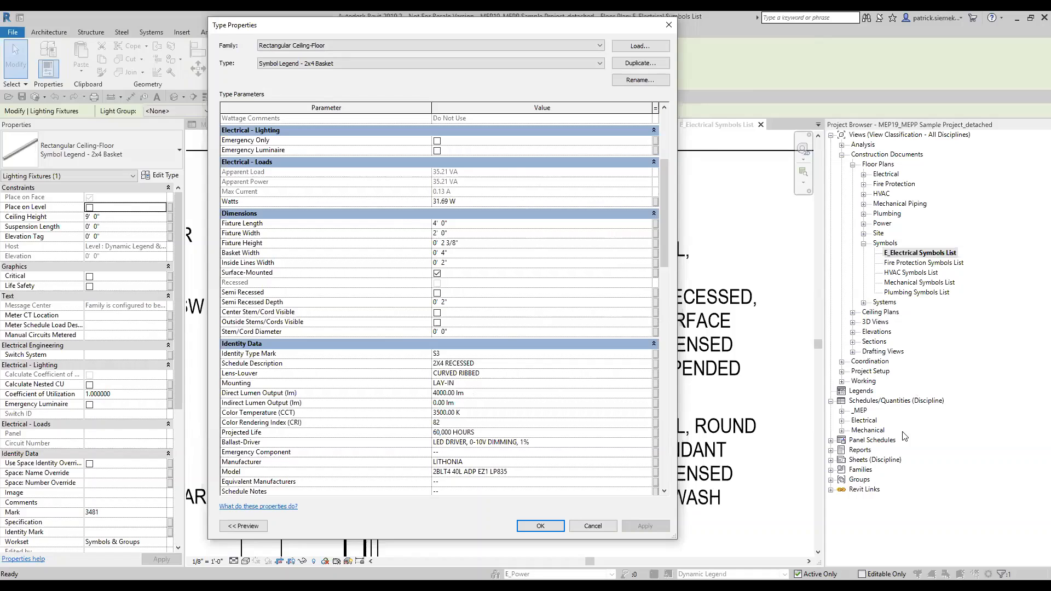
scroll(399, 284, down, 6)
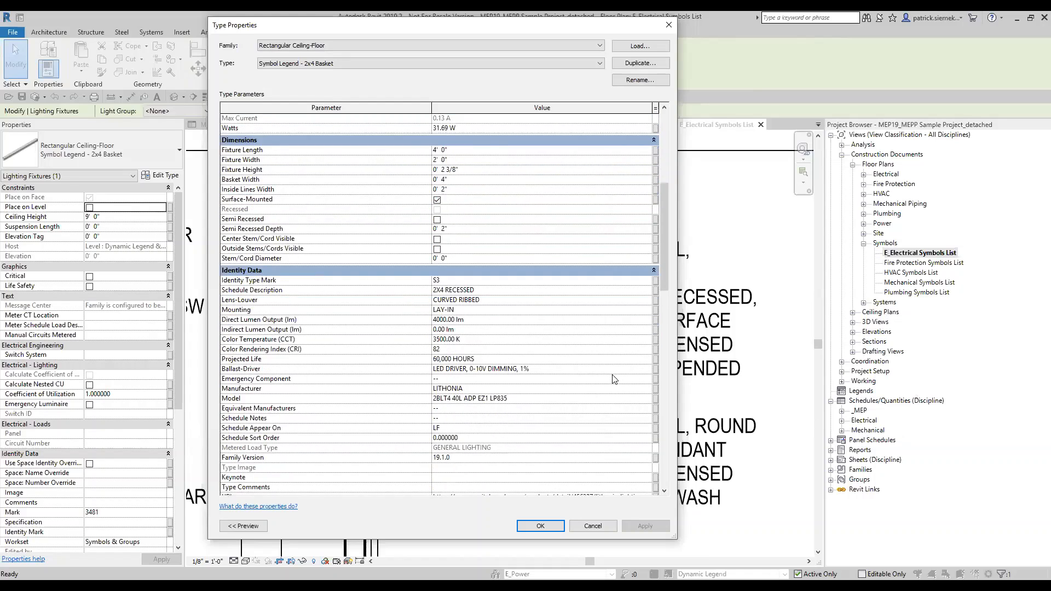
scroll(567, 369, down, 8)
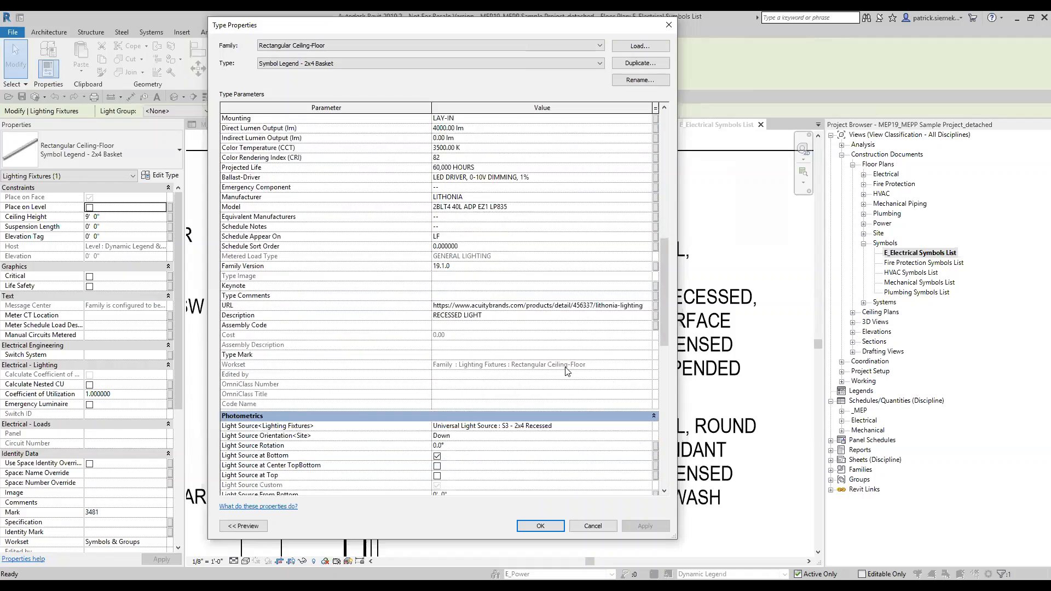
scroll(498, 371, down, 8)
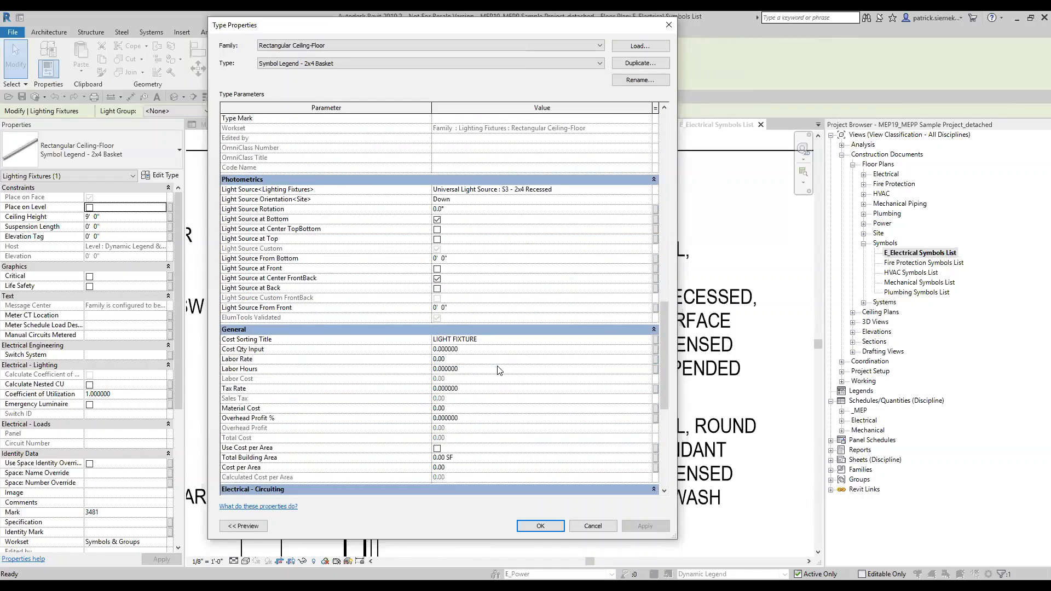
scroll(498, 371, down, 3)
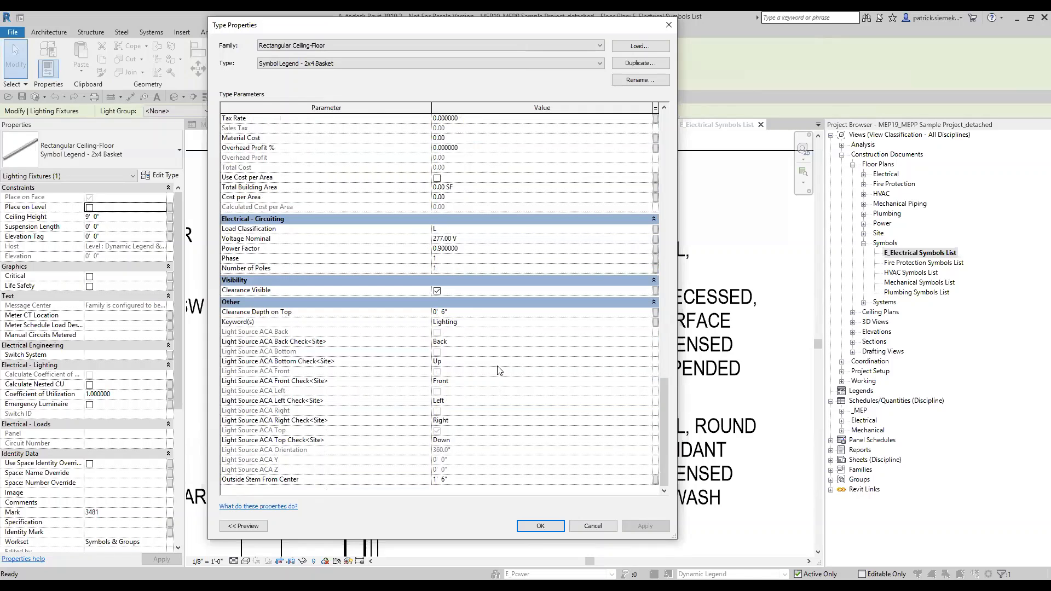
key(Escape)
Step: Deselect the fixture symbol and look over the receptacle and device columns of the electrical symbol legend
scroll(396, 250, down, 1)
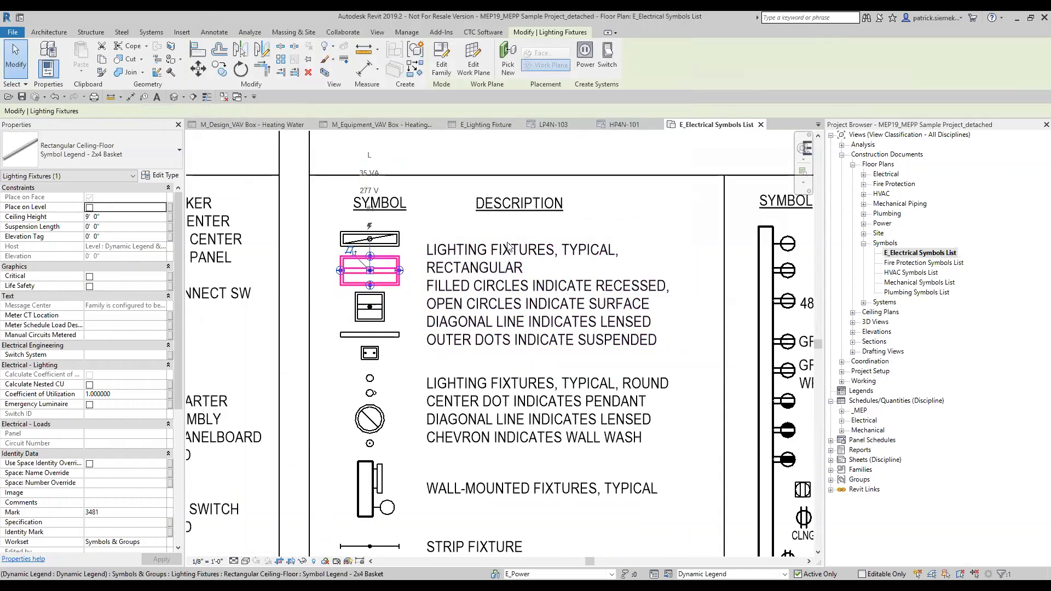
key(Escape)
scroll(544, 298, down, 3)
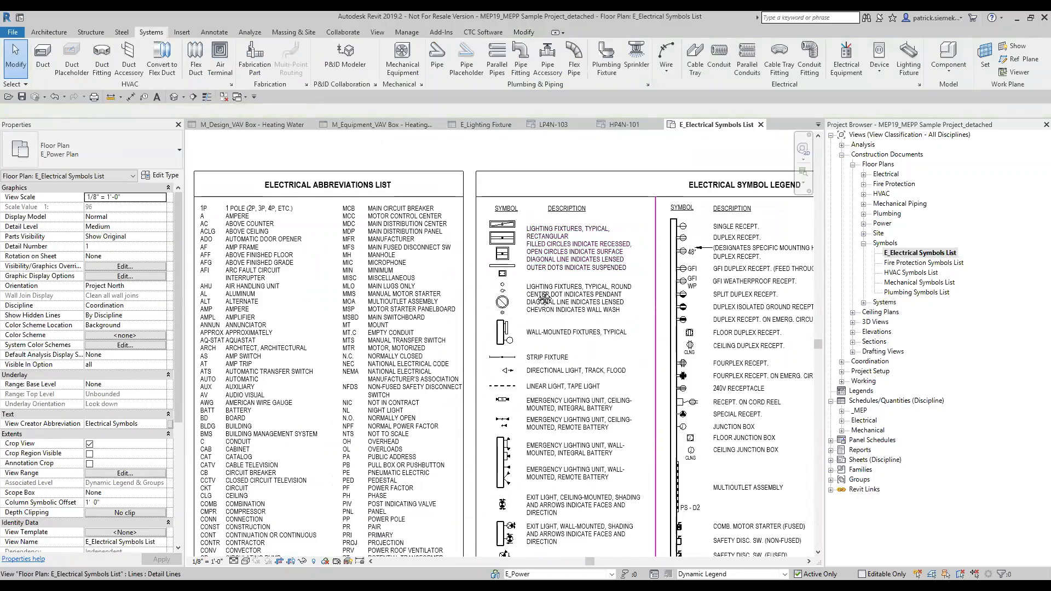
middle_drag(544, 298, 369, 269)
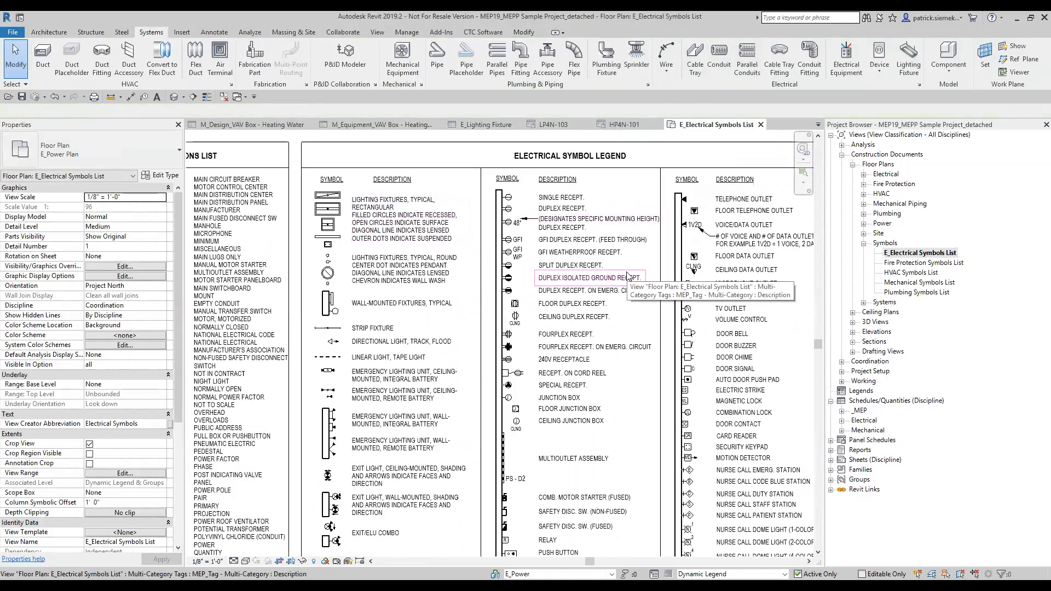
Step: Inspect the instance properties of the duplex isolated ground receptacle symbol in the electrical symbol legend
scroll(509, 289, up, 4)
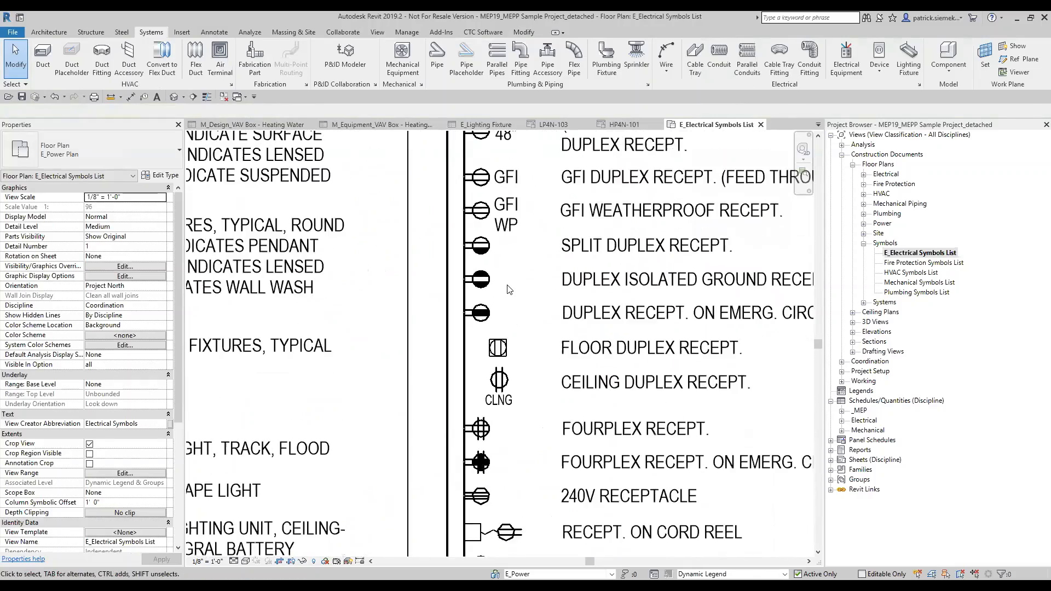
scroll(509, 289, up, 1)
scroll(501, 304, up, 2)
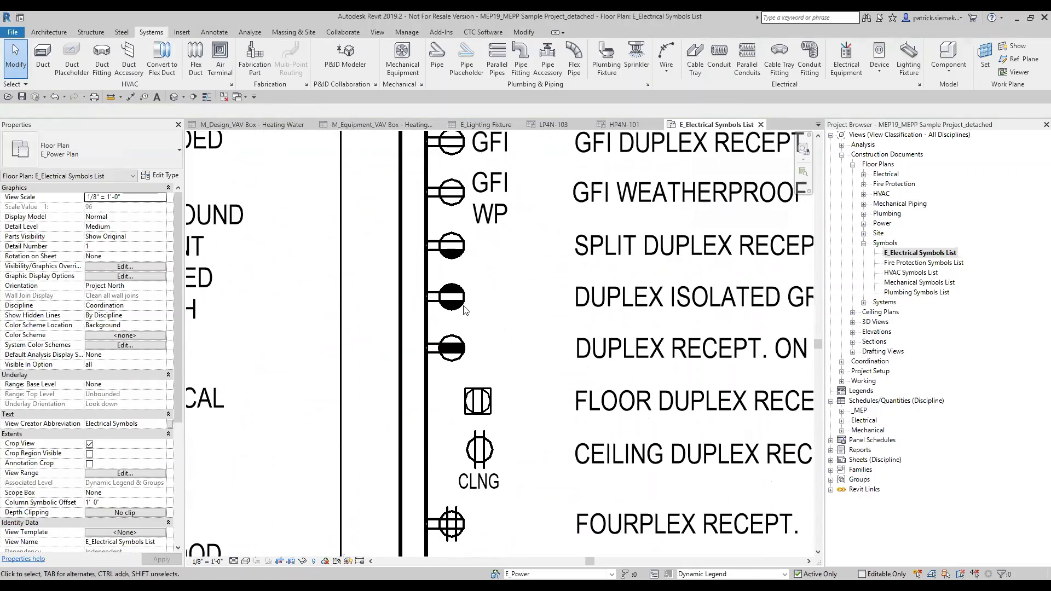
click(464, 310)
scroll(469, 336, up, 1)
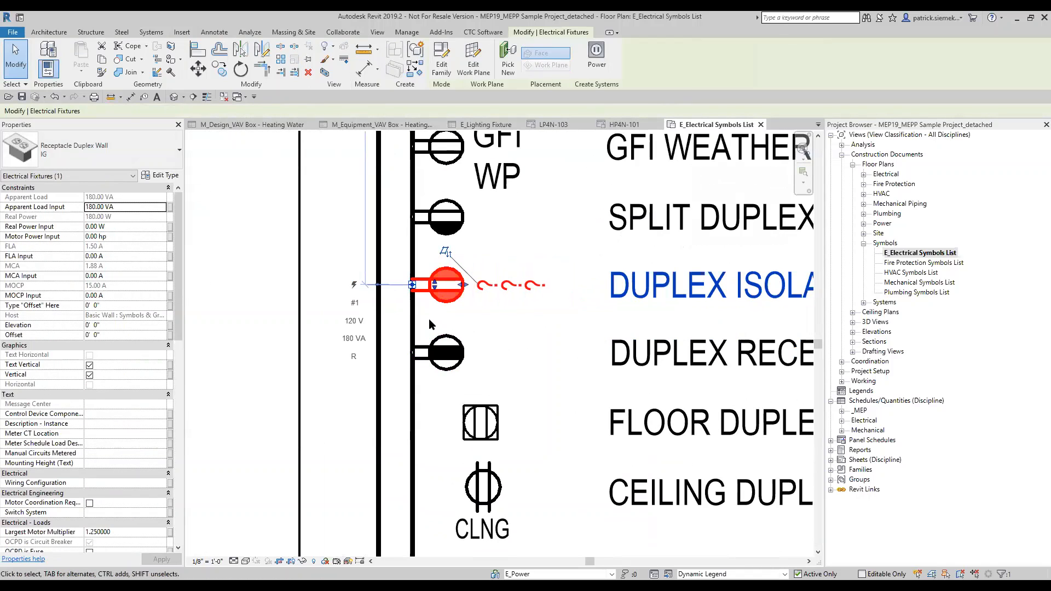
scroll(430, 320, down, 1)
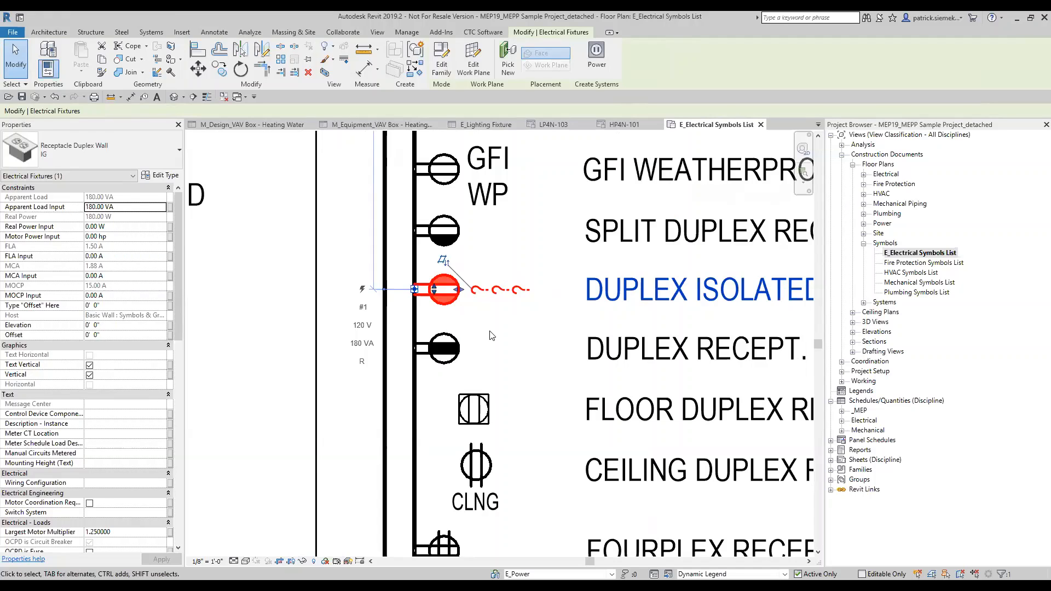
Step: Try moving the emergency-circuit duplex receptacle symbol down along its host wall with its description tag, and undo the move
click(438, 350)
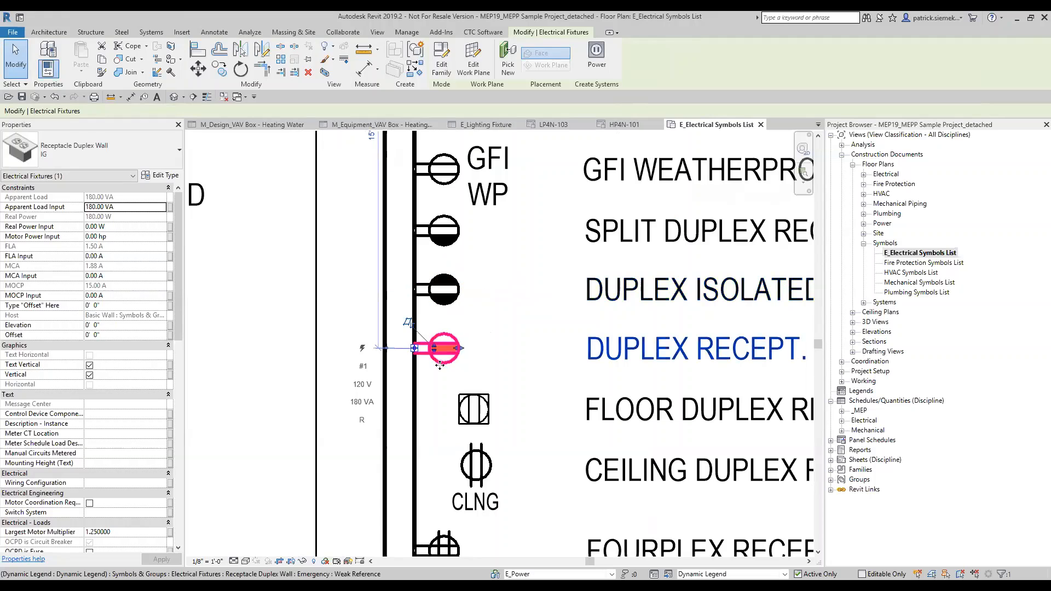
drag(436, 355, 436, 384)
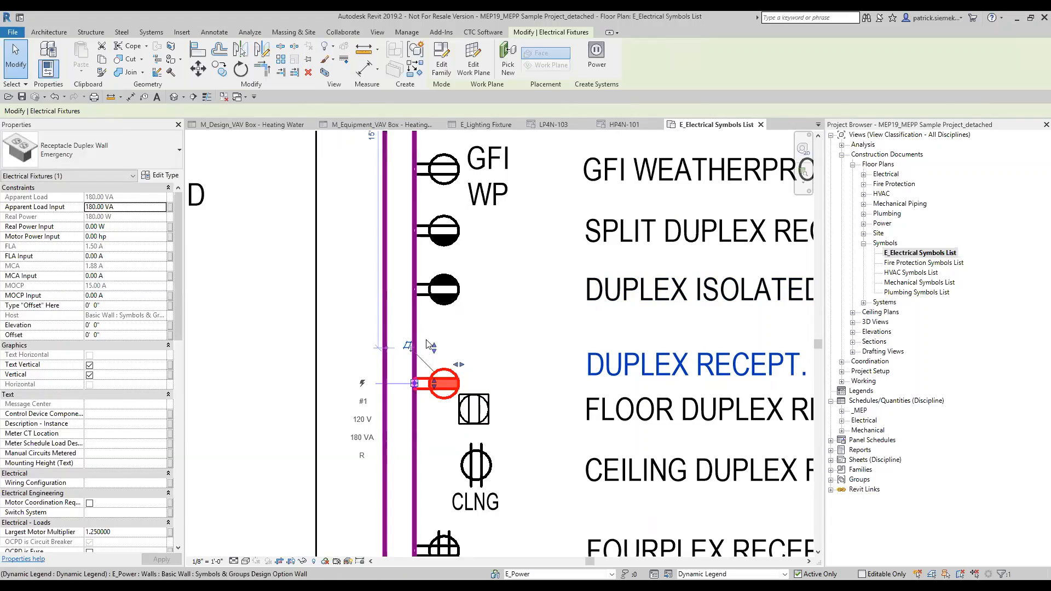
double_click(449, 392)
key(ctrl+z)
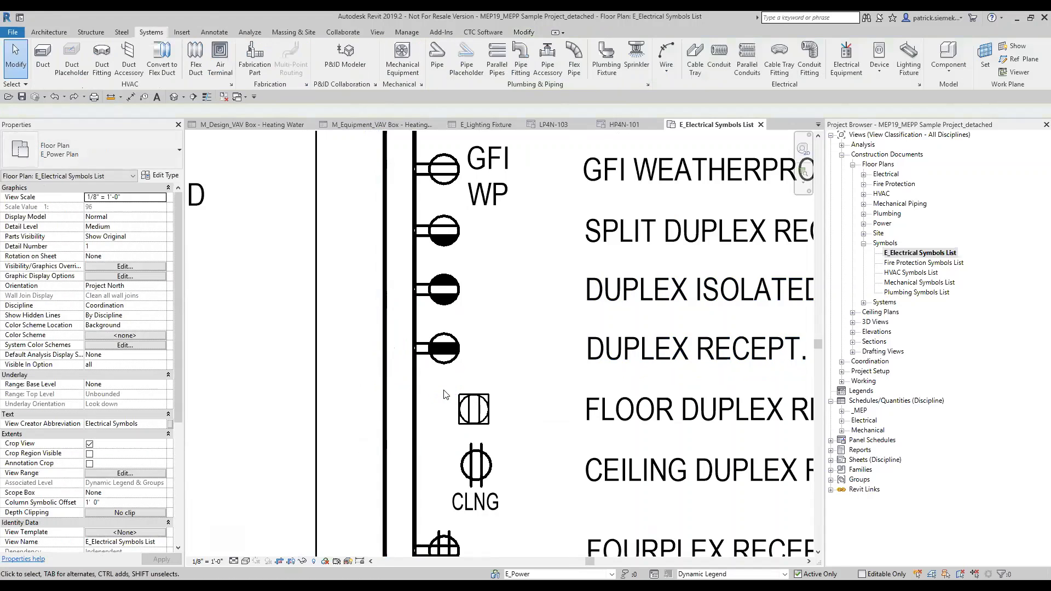
scroll(446, 393, down, 1)
mouse_move(446, 394)
middle_down()
mouse_move(455, 410)
mouse_move(459, 379)
middle_up()
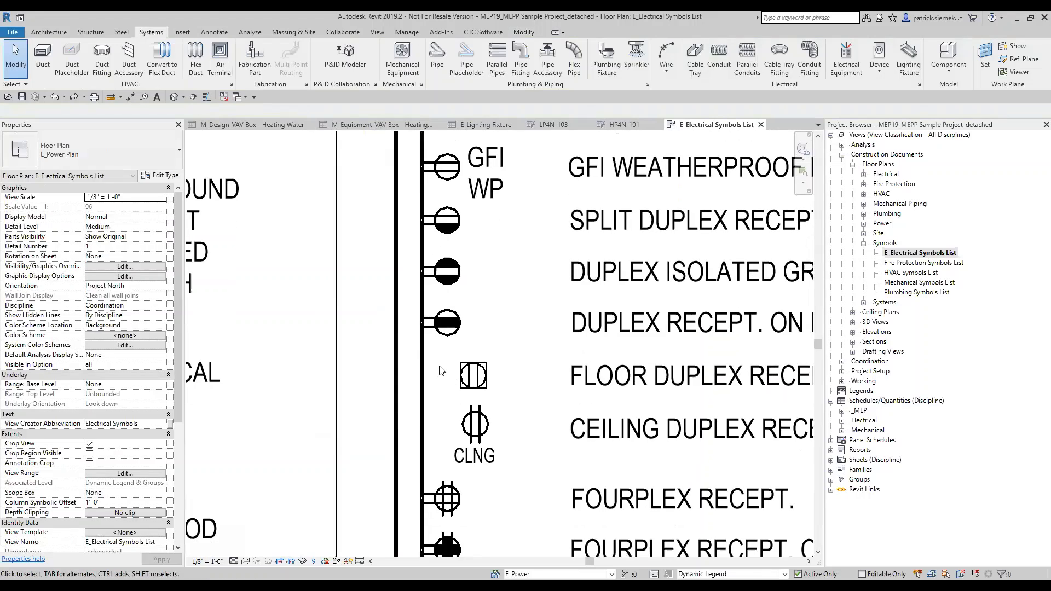
click(442, 338)
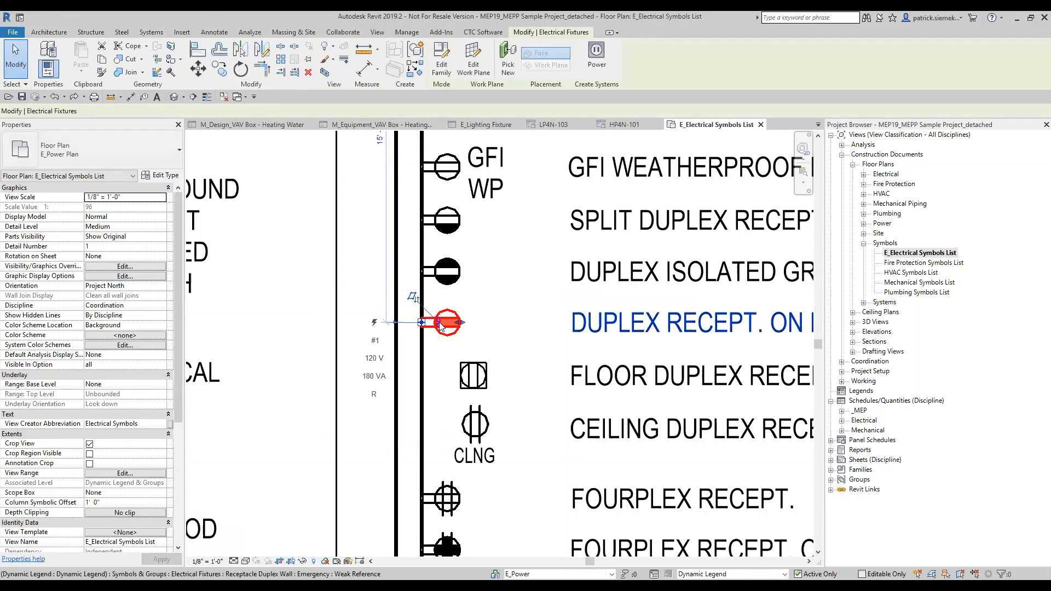
drag(442, 339, 441, 355)
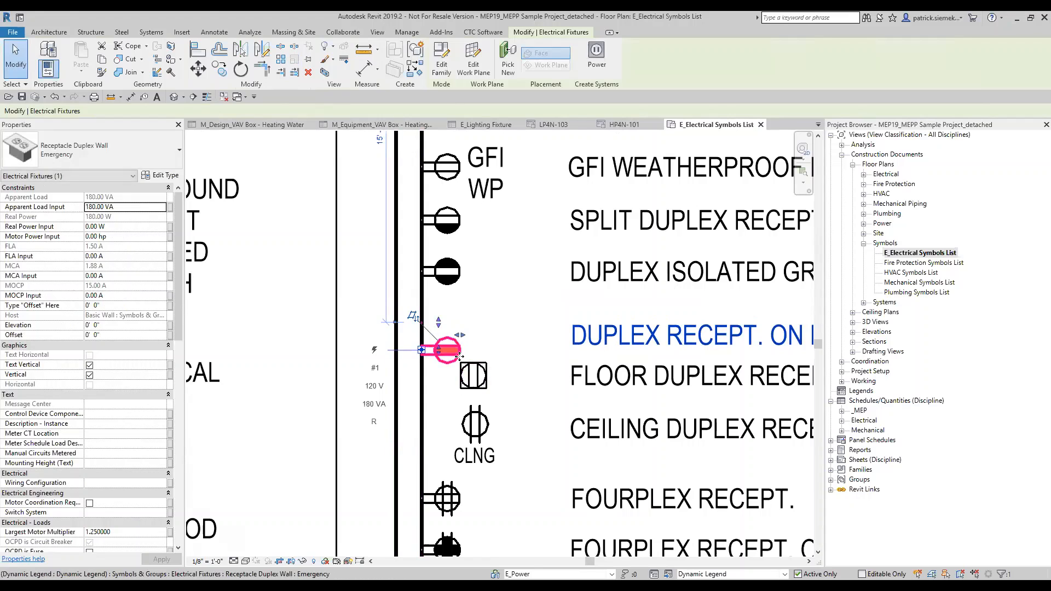
click(489, 333)
Step: Look over the complete electrical symbols list, including the abbreviations, symbol legend and symbol notes
scroll(489, 333, down, 6)
scroll(572, 377, down, 3)
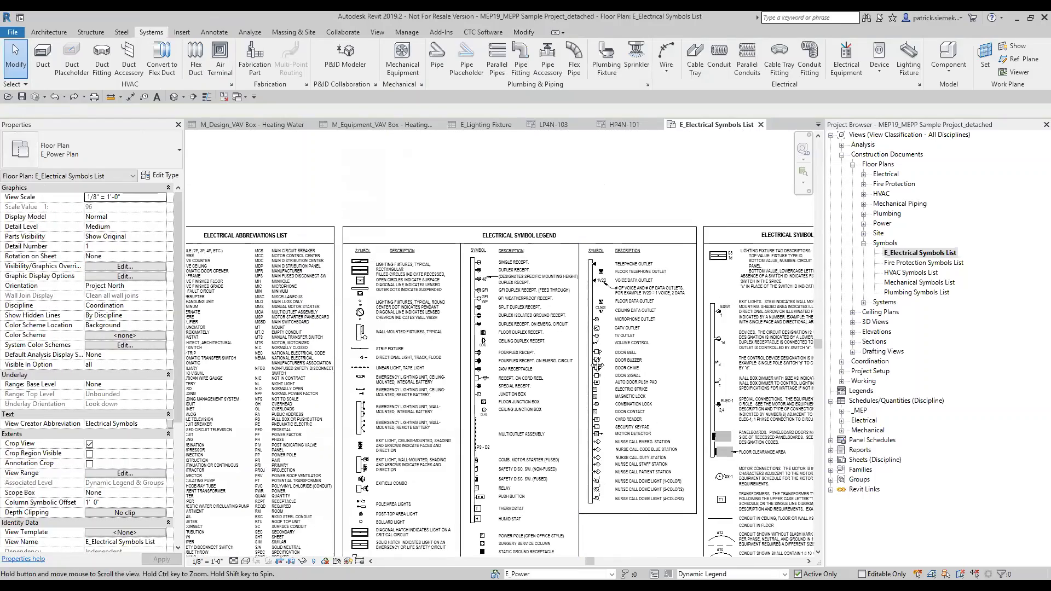
middle_drag(539, 365, 519, 348)
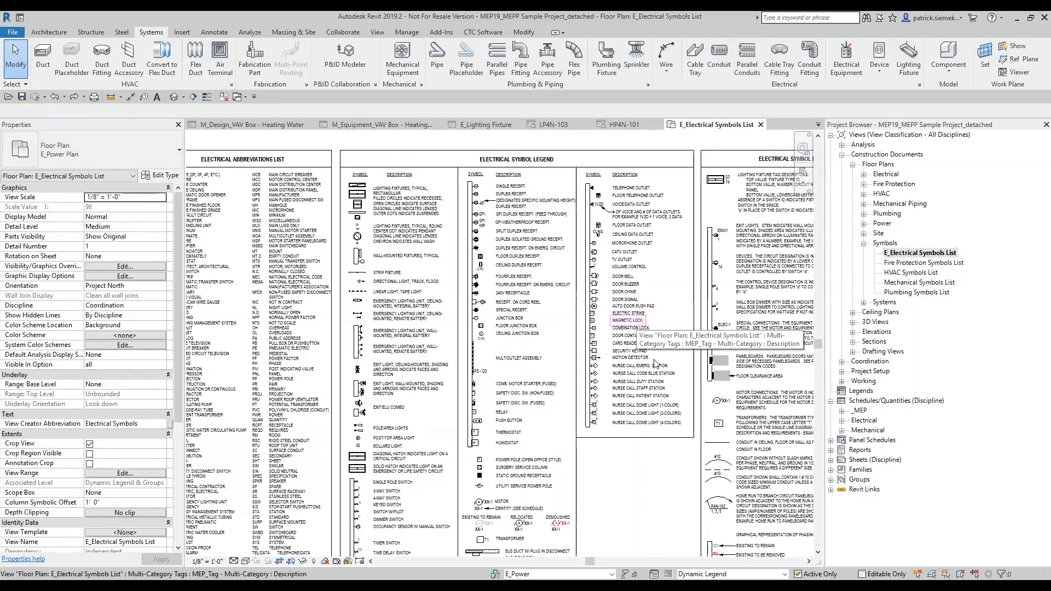
middle_drag(638, 324, 605, 313)
middle_drag(619, 417, 585, 366)
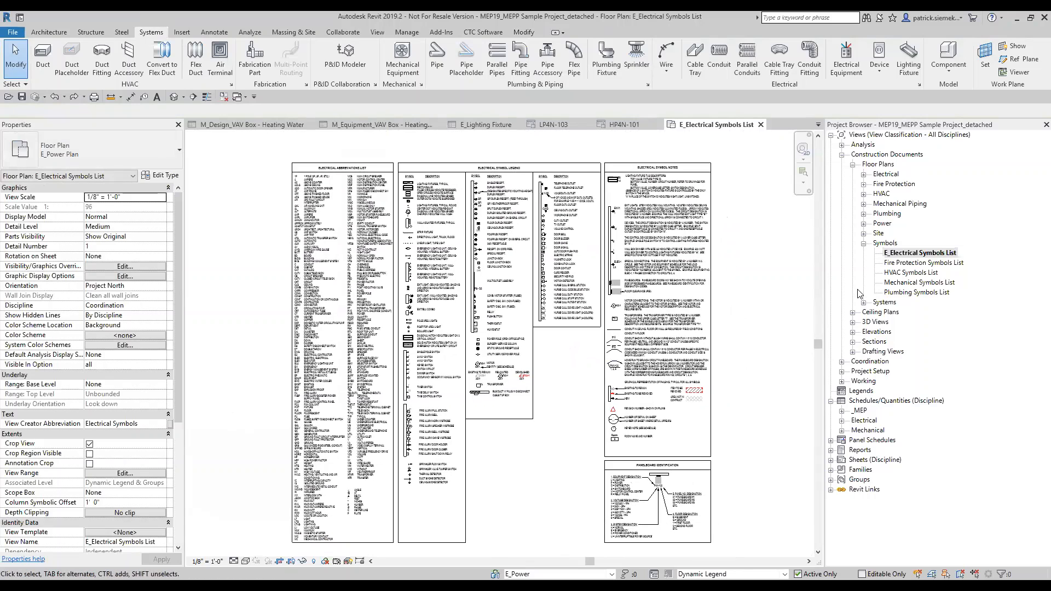
Step: Open the HVAC Symbols List floor plan and look over its duct tag and air system symbols
click(913, 273)
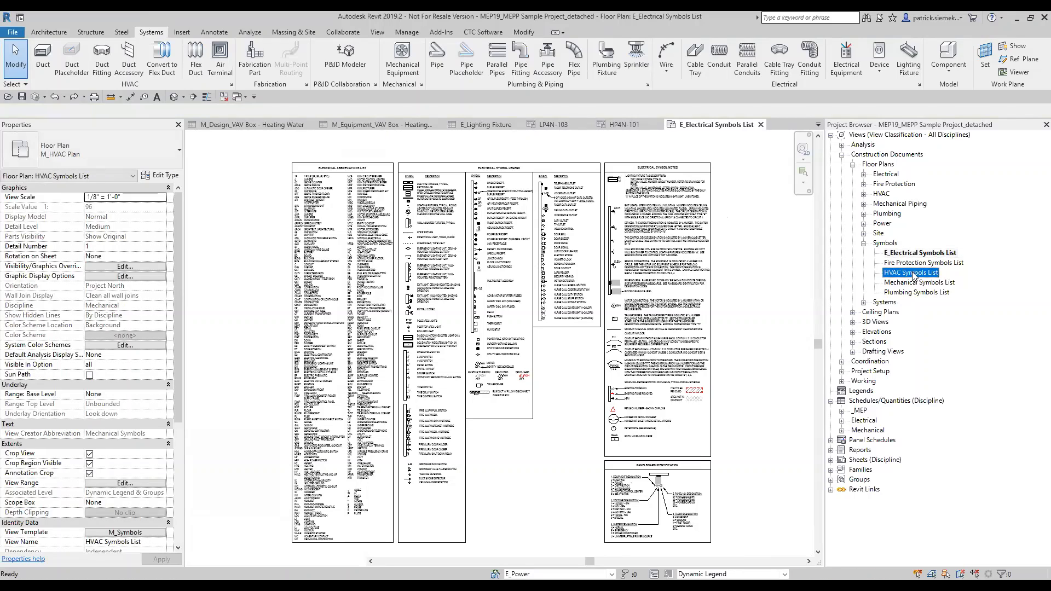
double_click(913, 273)
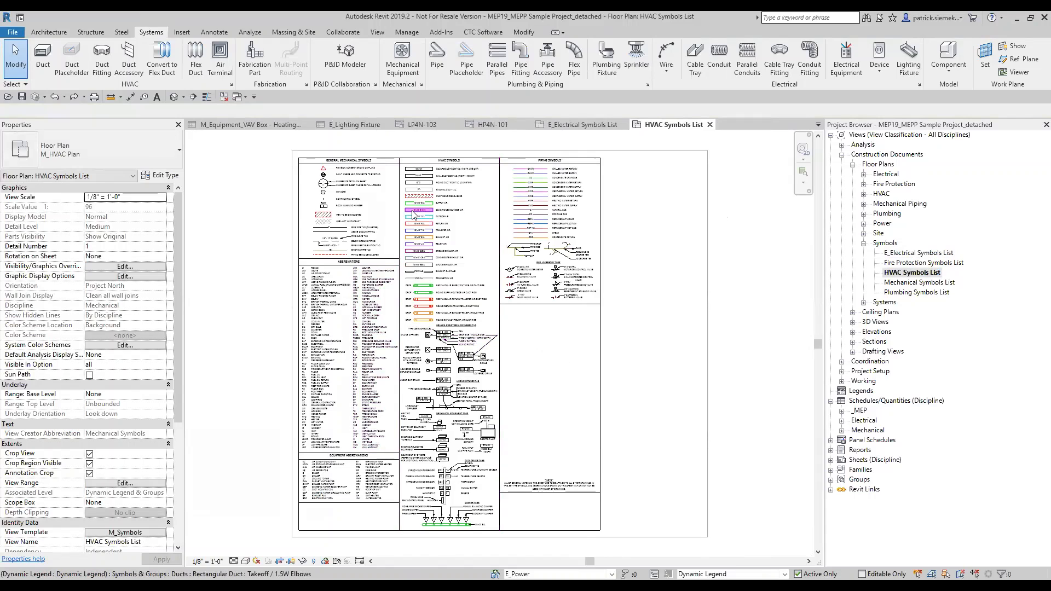
scroll(387, 312, up, 5)
scroll(382, 240, up, 3)
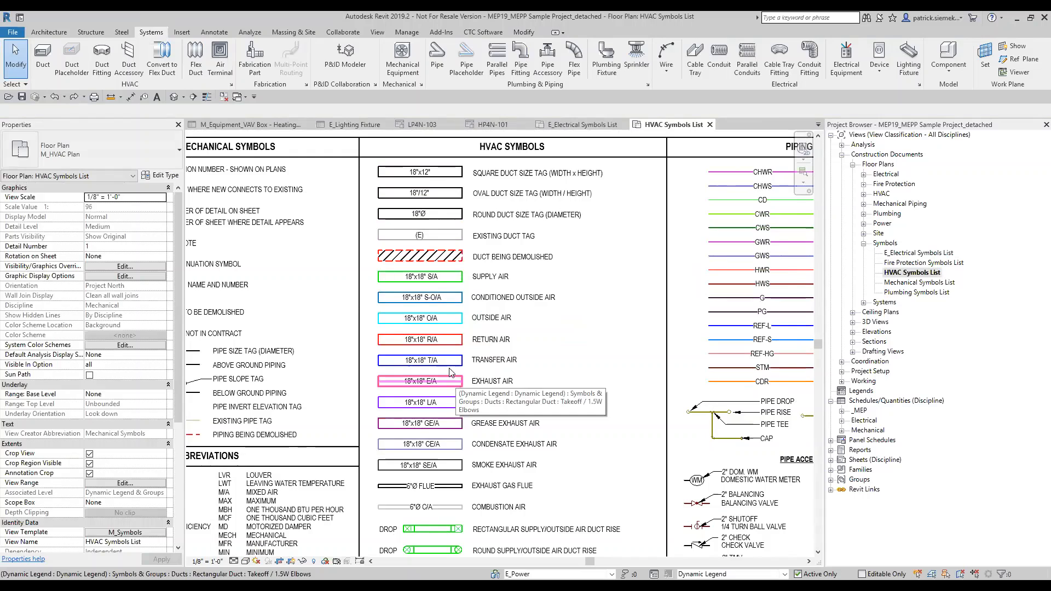
mouse_move(550, 298)
middle_down()
mouse_move(511, 253)
mouse_move(513, 310)
middle_up()
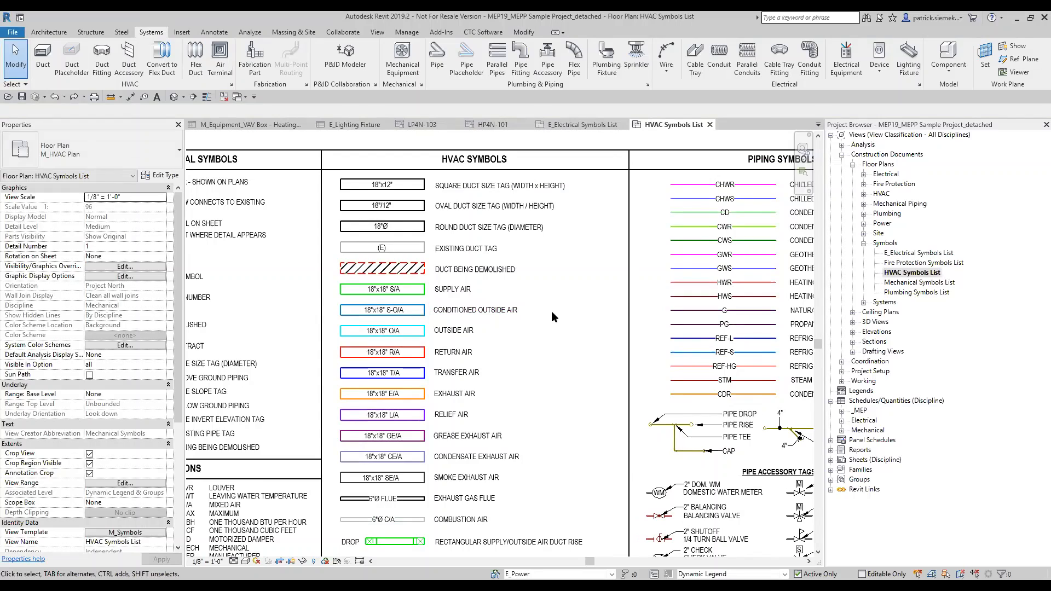
middle_drag(551, 328, 545, 263)
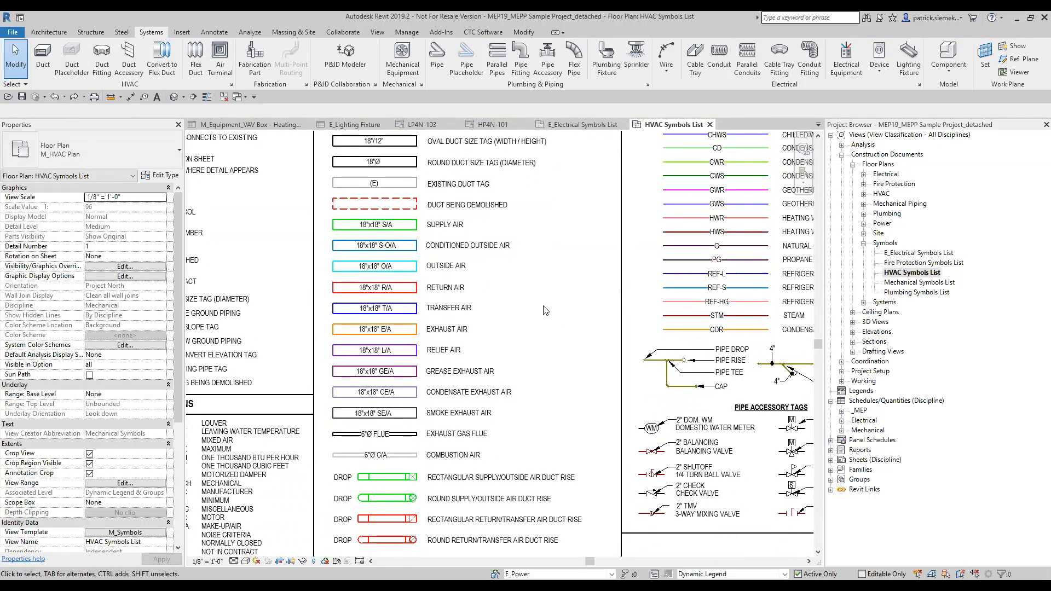
Step: Examine the piping symbols and pipe accessory tags column of the HVAC symbols list
scroll(547, 305, down, 1)
scroll(549, 308, down, 1)
middle_drag(541, 304, 427, 269)
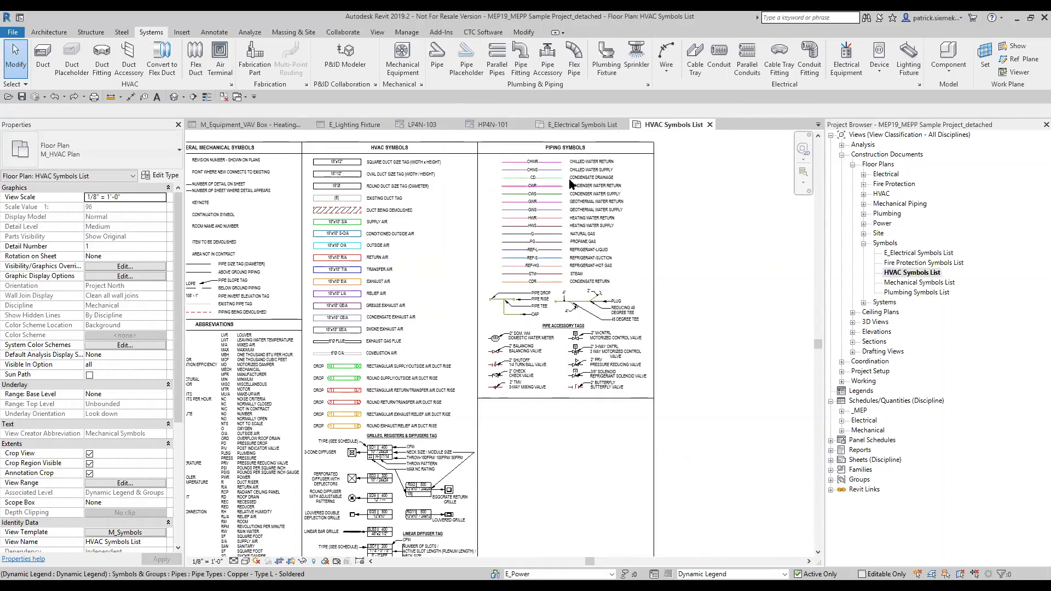
scroll(559, 174, up, 1)
scroll(559, 175, up, 1)
middle_drag(565, 175, 525, 213)
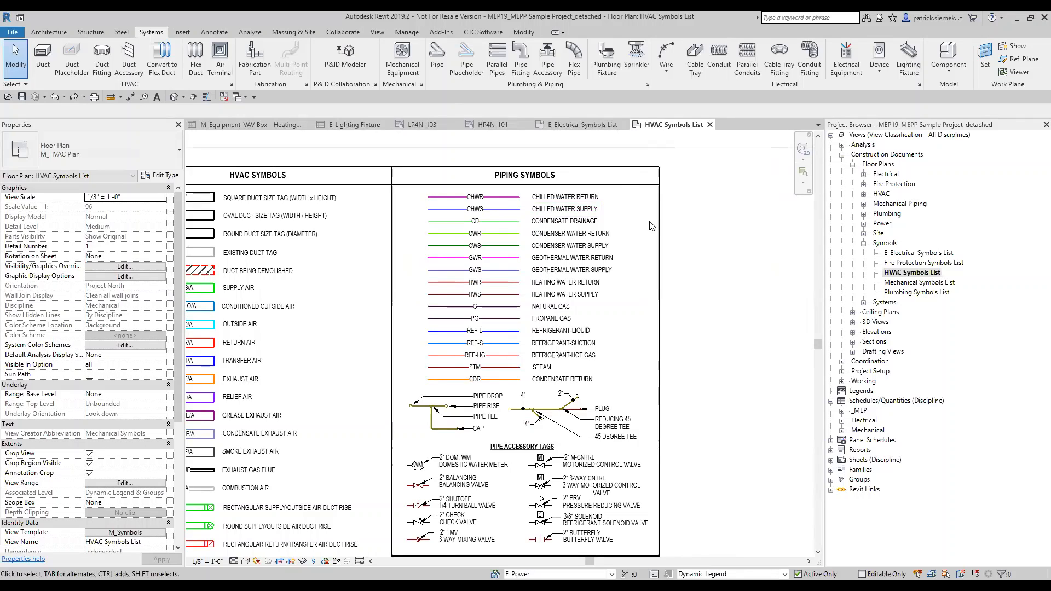
Step: Examine the grilles, registers and diffusers tags and the linear diffuser tag in the HVAC symbols column
scroll(650, 223, down, 5)
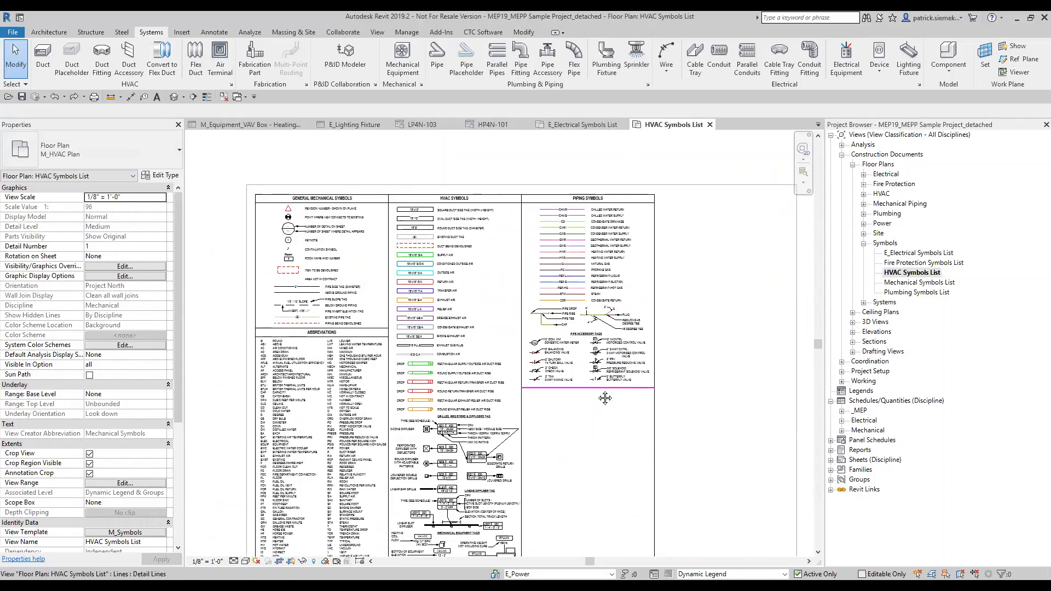
middle_drag(602, 398, 589, 293)
scroll(449, 450, up, 5)
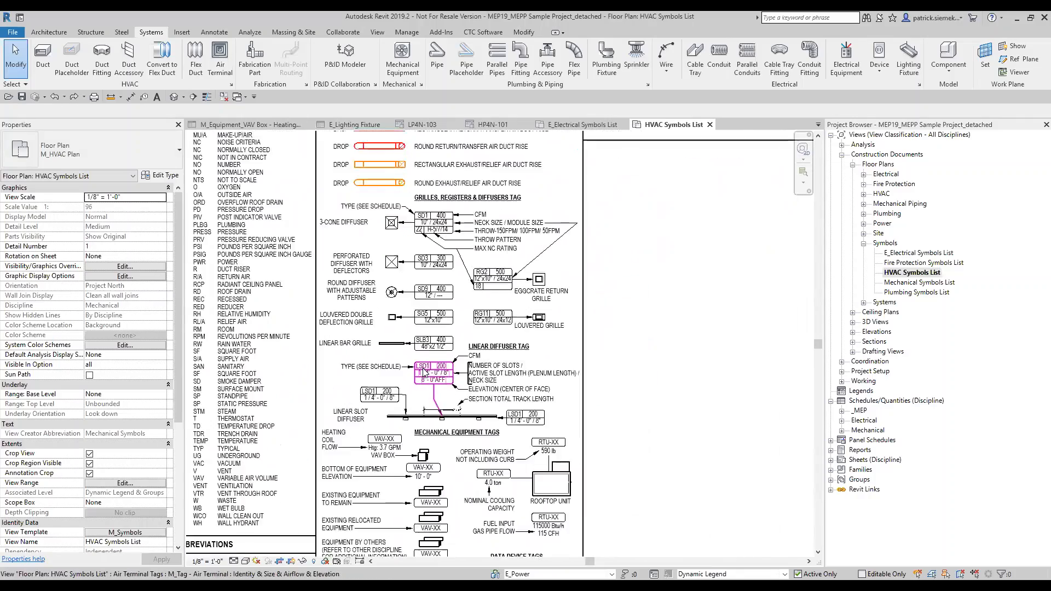
middle_drag(460, 286, 478, 332)
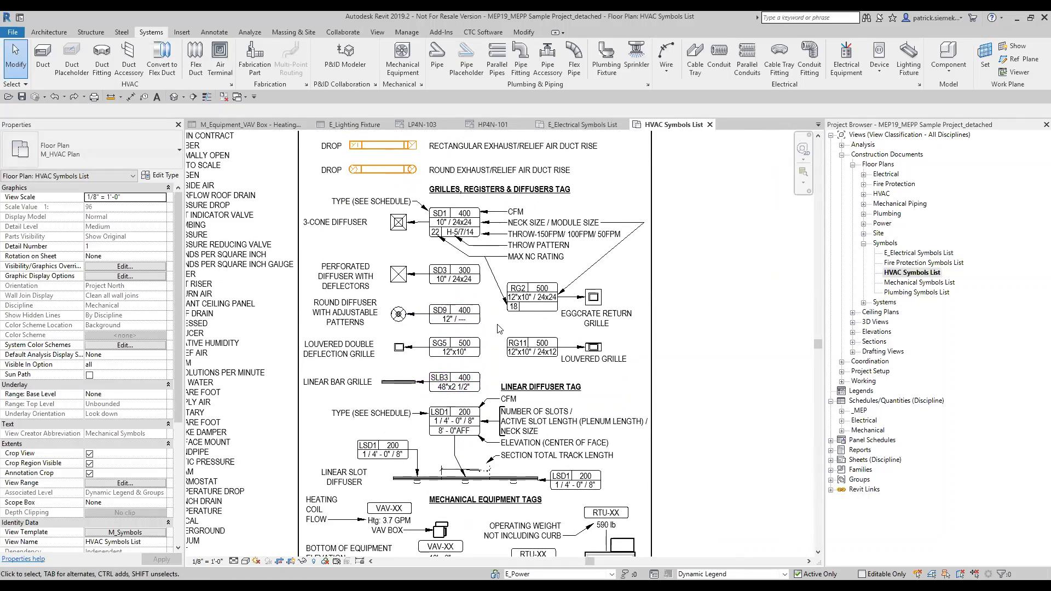
scroll(499, 329, up, 2)
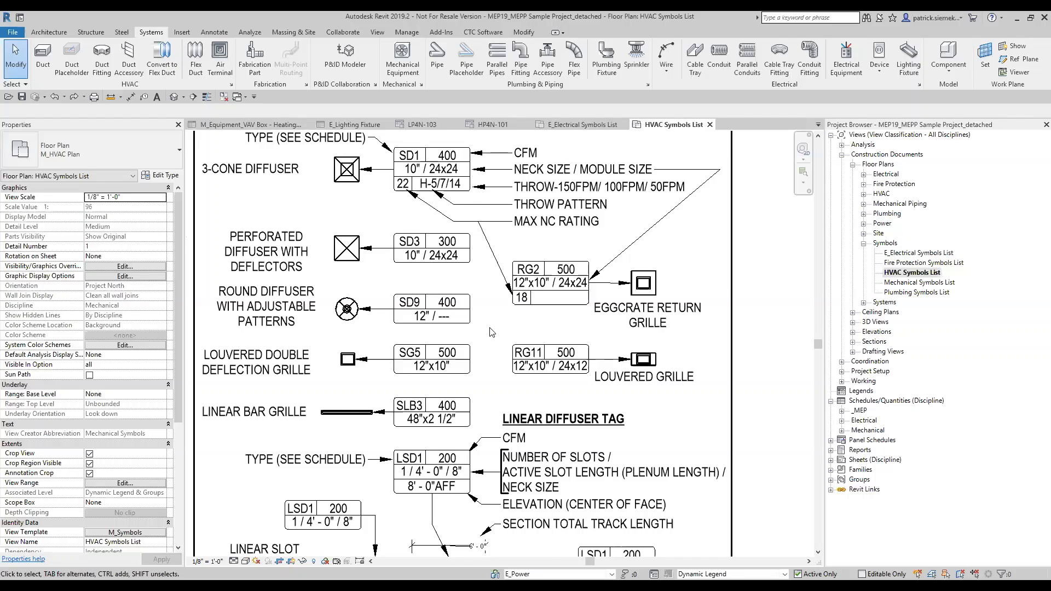
scroll(492, 332, down, 2)
scroll(469, 350, down, 1)
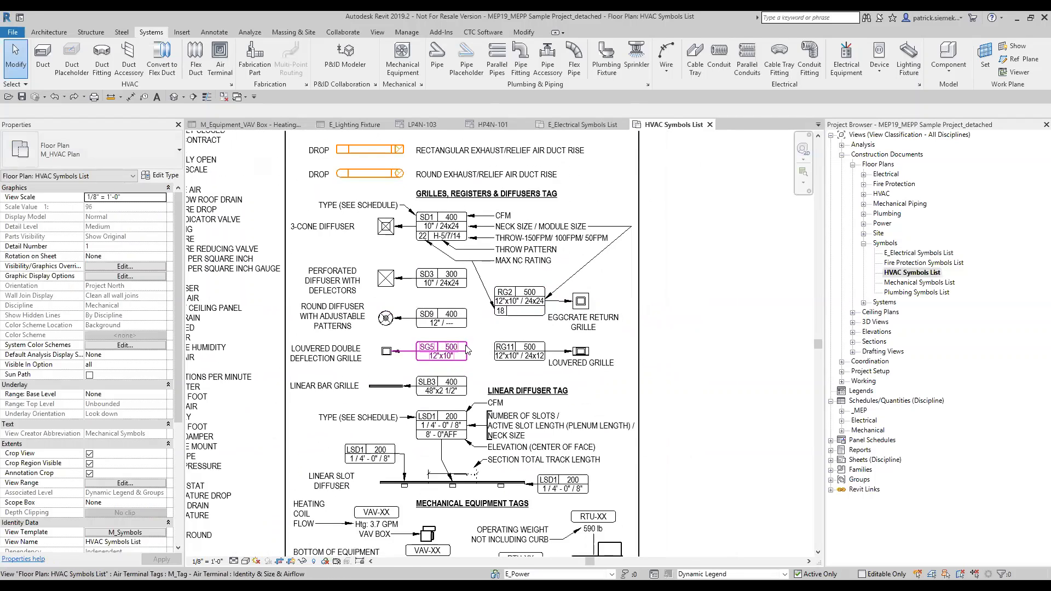
scroll(468, 351, down, 3)
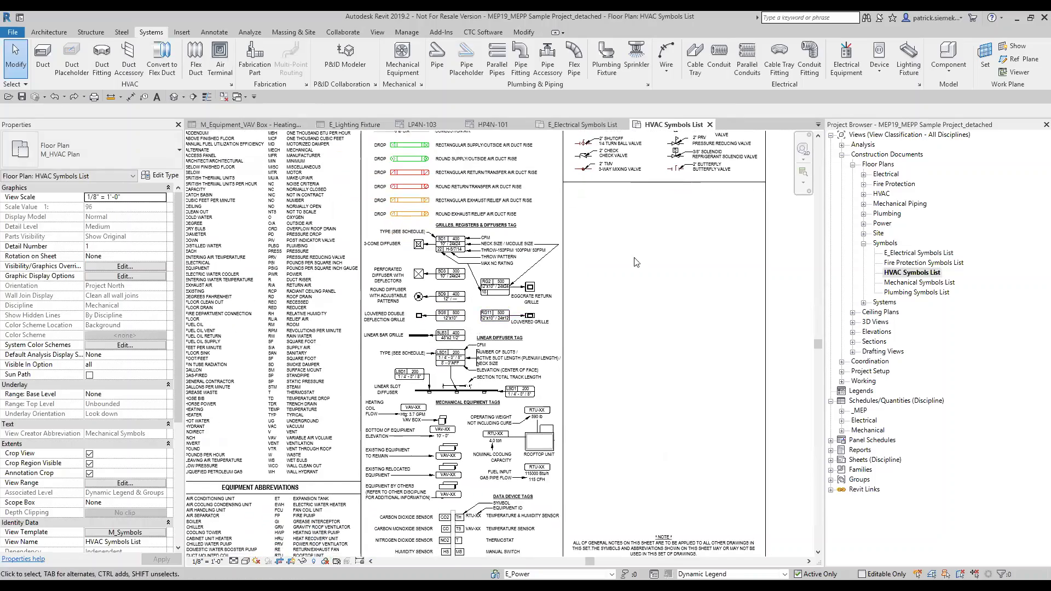
Step: Inspect the properties of the pressure reducing valve symbol among the pipe accessory tags, and deselect it
scroll(636, 262, up, 4)
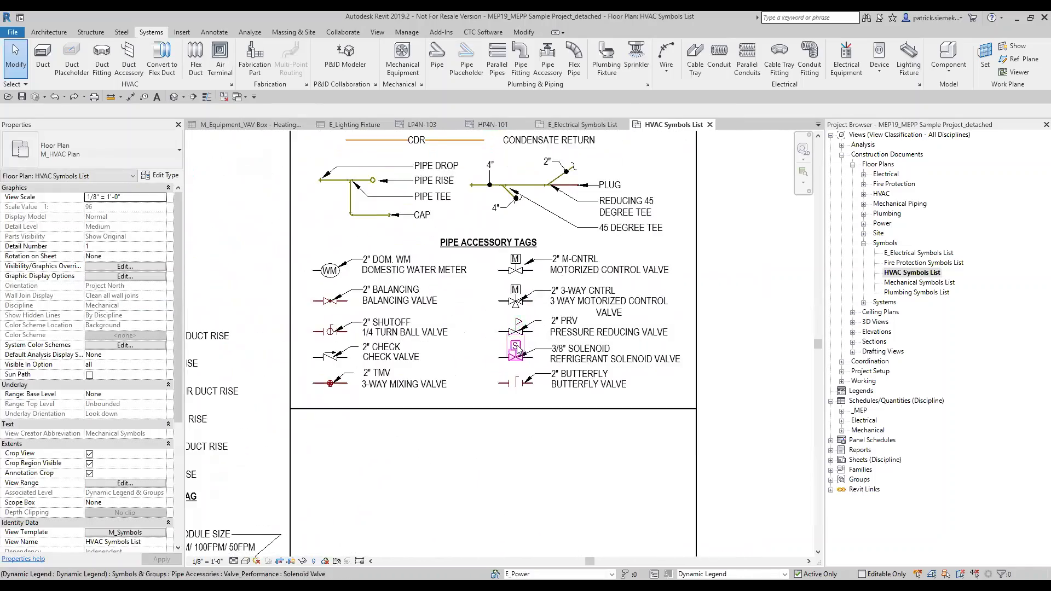
scroll(520, 348, up, 3)
click(556, 341)
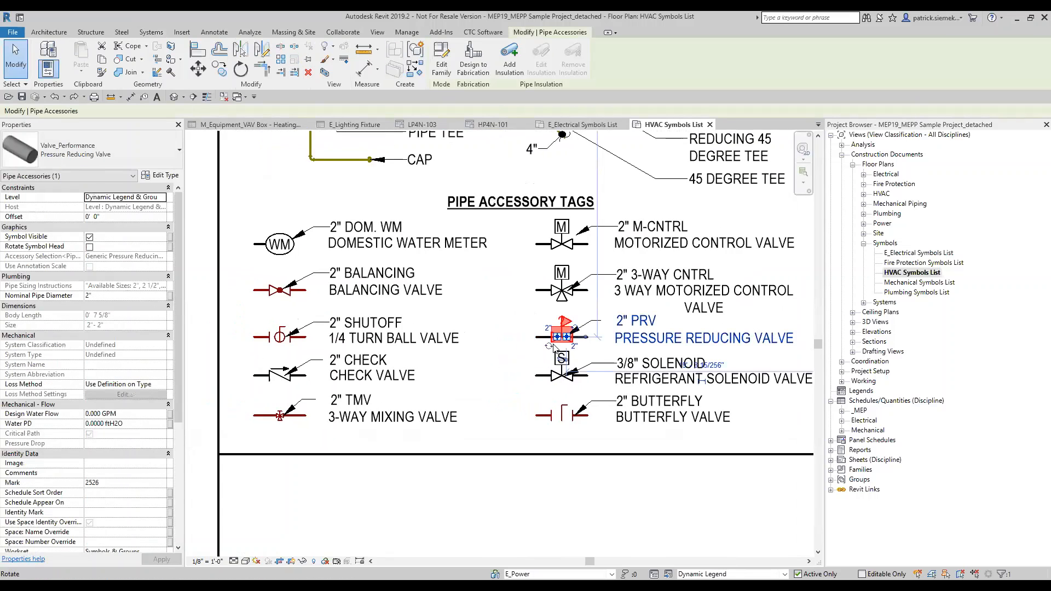
click(494, 410)
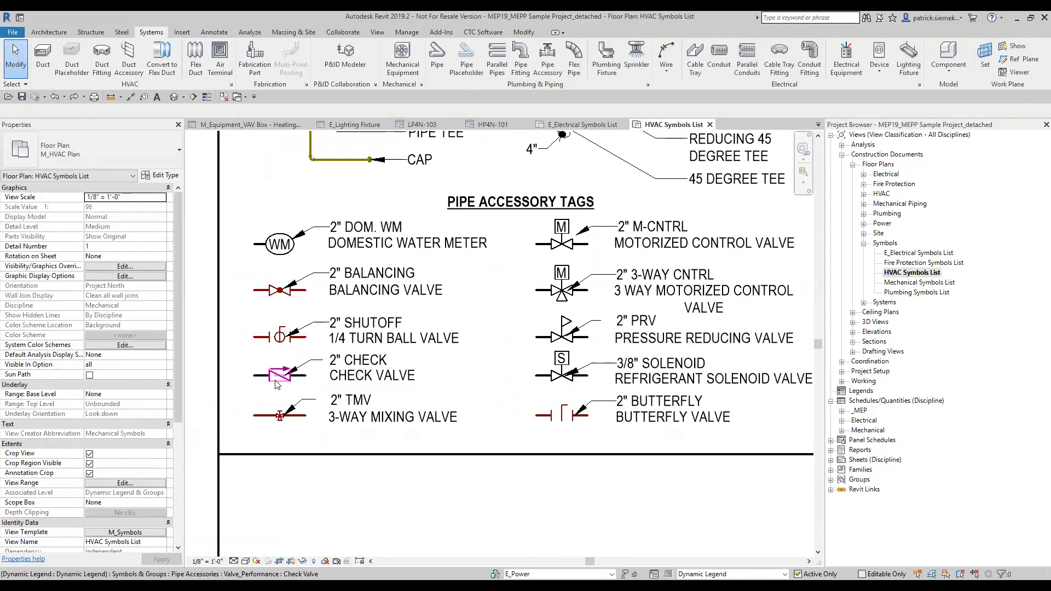
Step: Bring the entire HVAC symbols list into view and collapse the Symbols group of floor plans in the project browser
scroll(497, 254, down, 5)
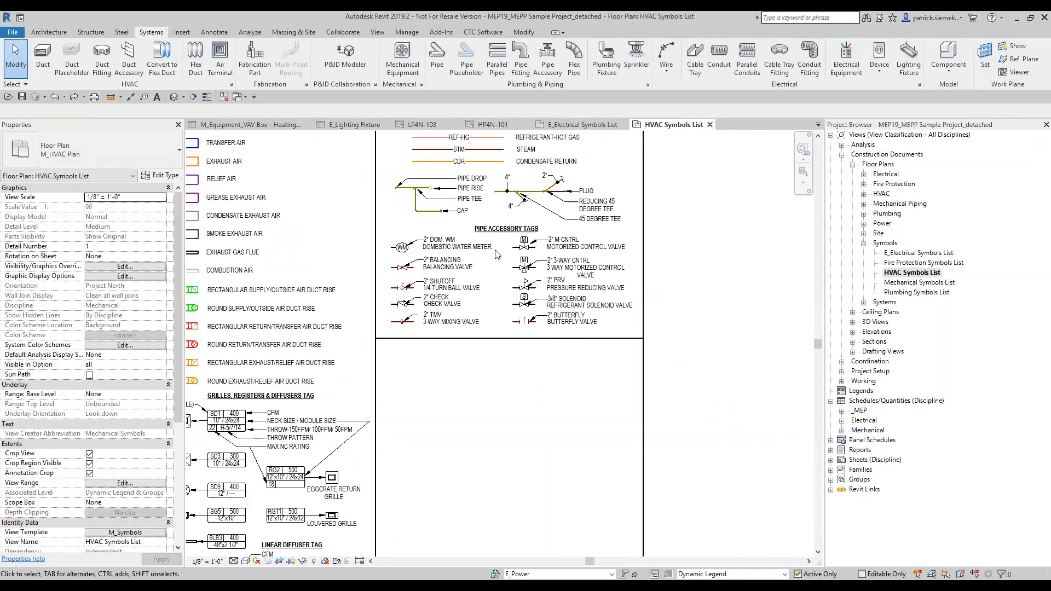
scroll(496, 254, down, 2)
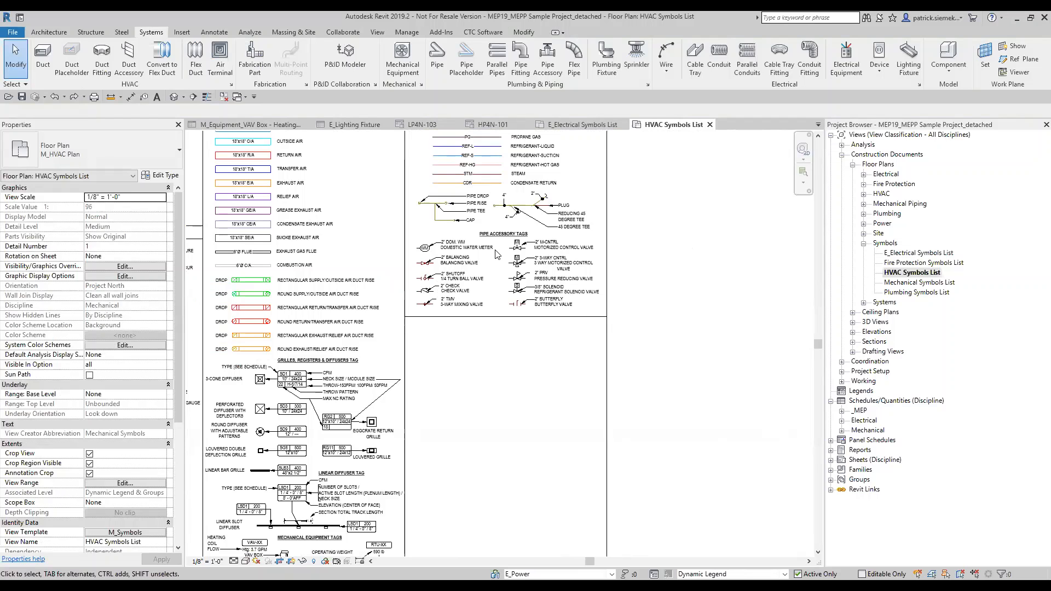
scroll(496, 254, down, 6)
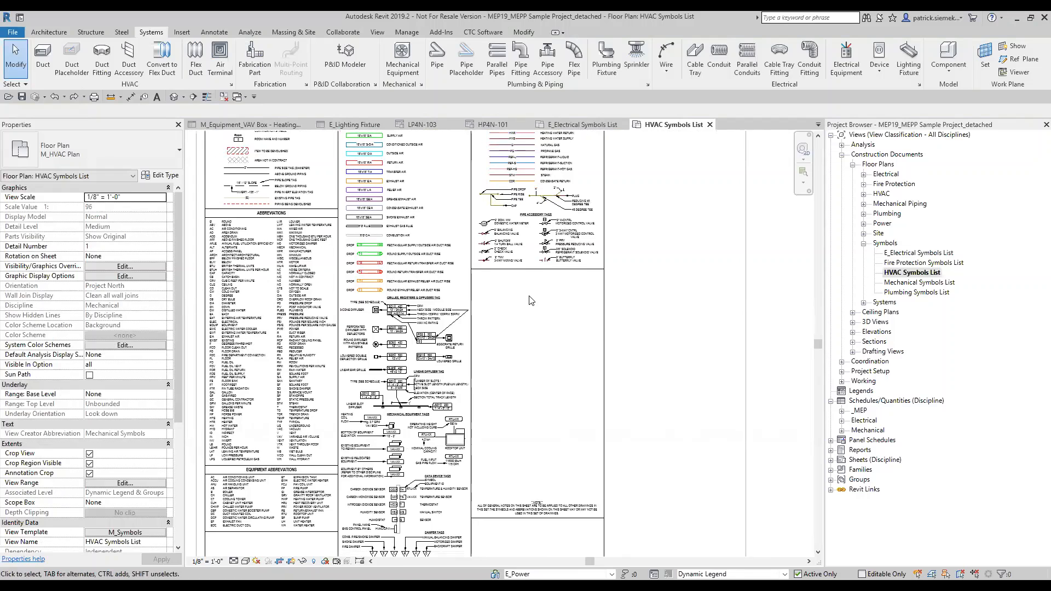
middle_drag(616, 291, 624, 315)
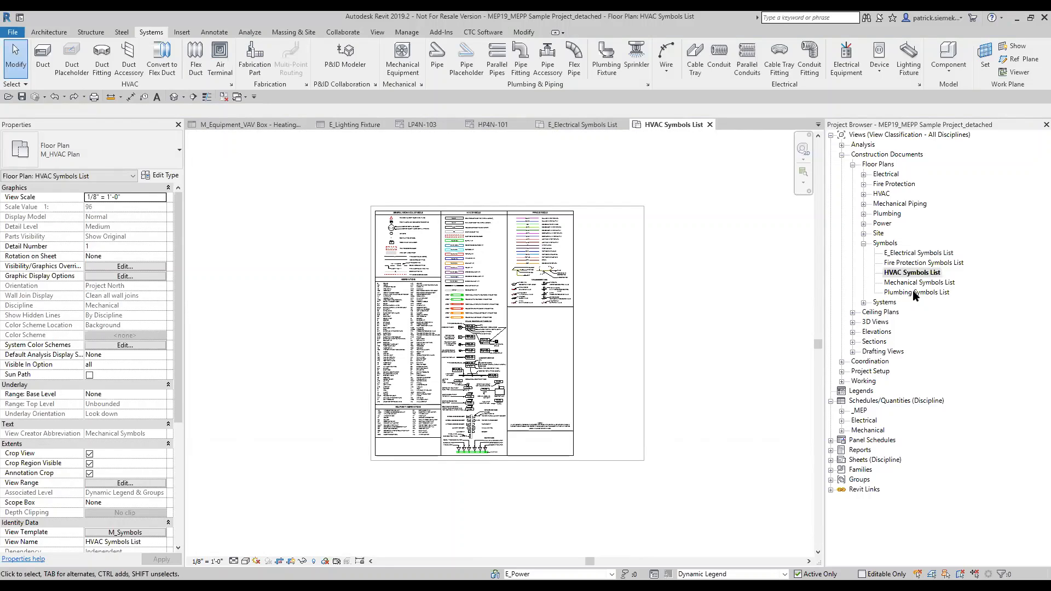
click(864, 243)
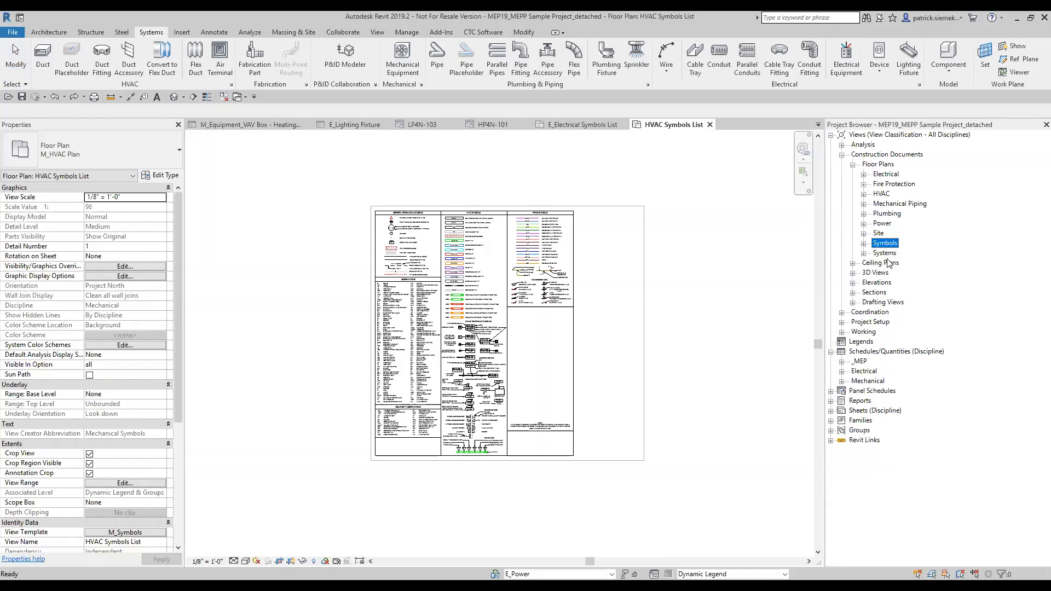
middle_drag(710, 244, 731, 277)
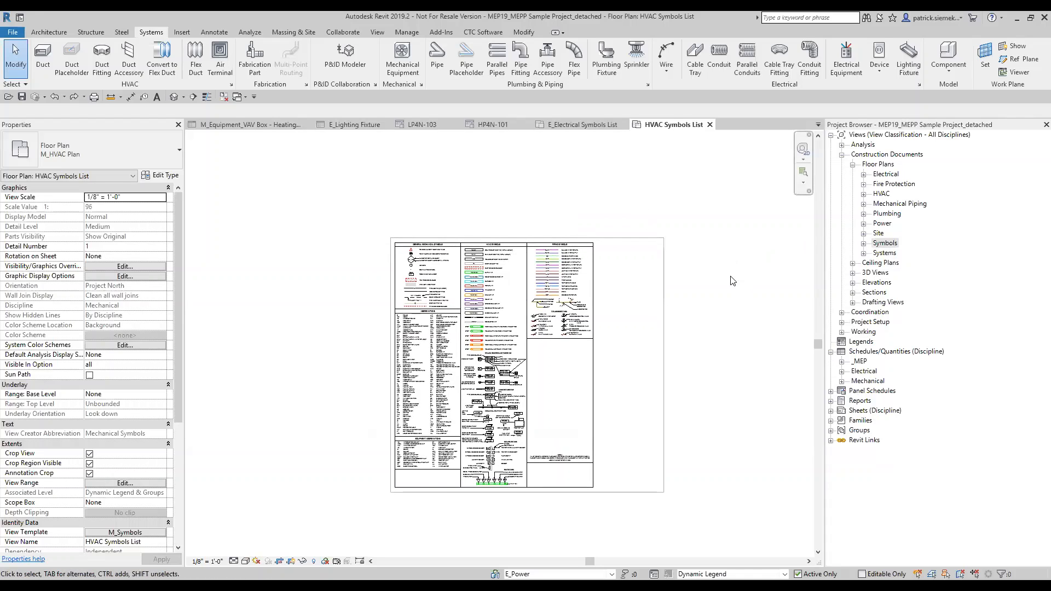
Step: Collapse the Construction Documents views and open the Working-HVAC Plan-01 floor plan from the Working views
middle_click(730, 276)
middle_click(731, 276)
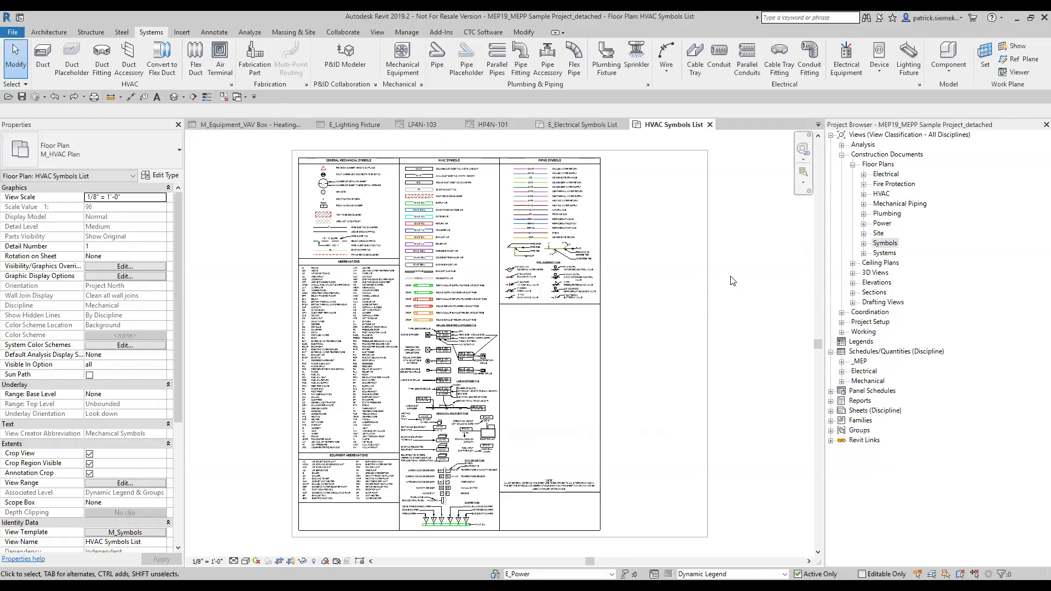
click(842, 155)
click(843, 184)
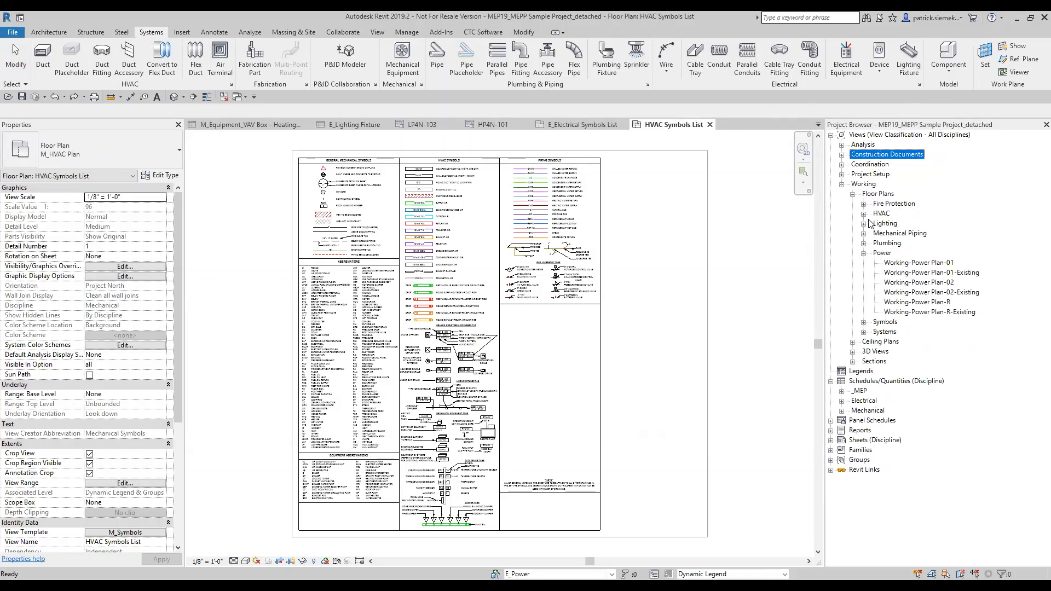
click(864, 253)
click(864, 213)
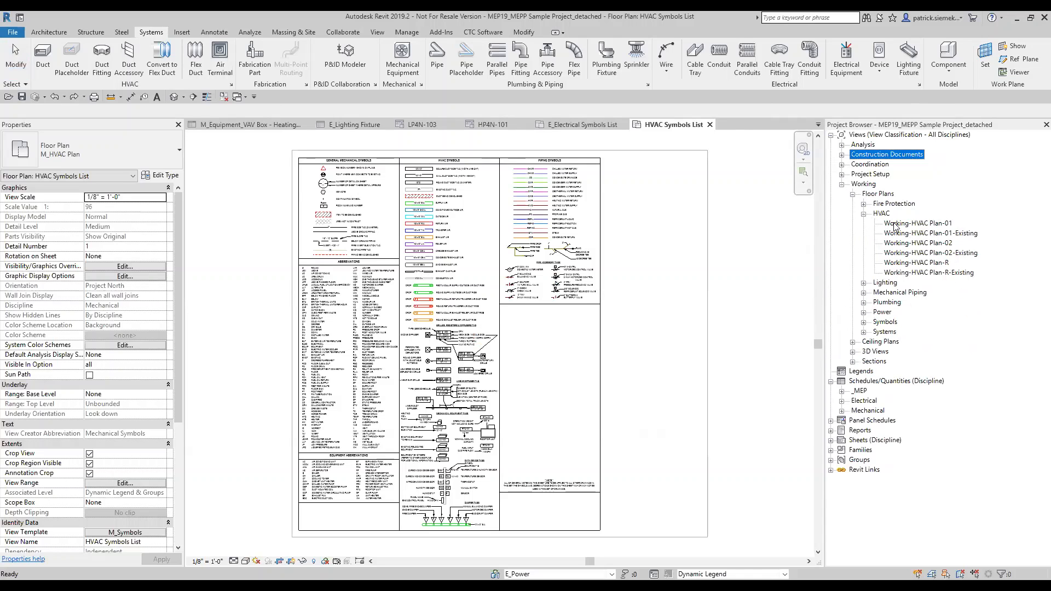
double_click(911, 223)
Step: Make Main Model the active design option
scroll(597, 305, down, 5)
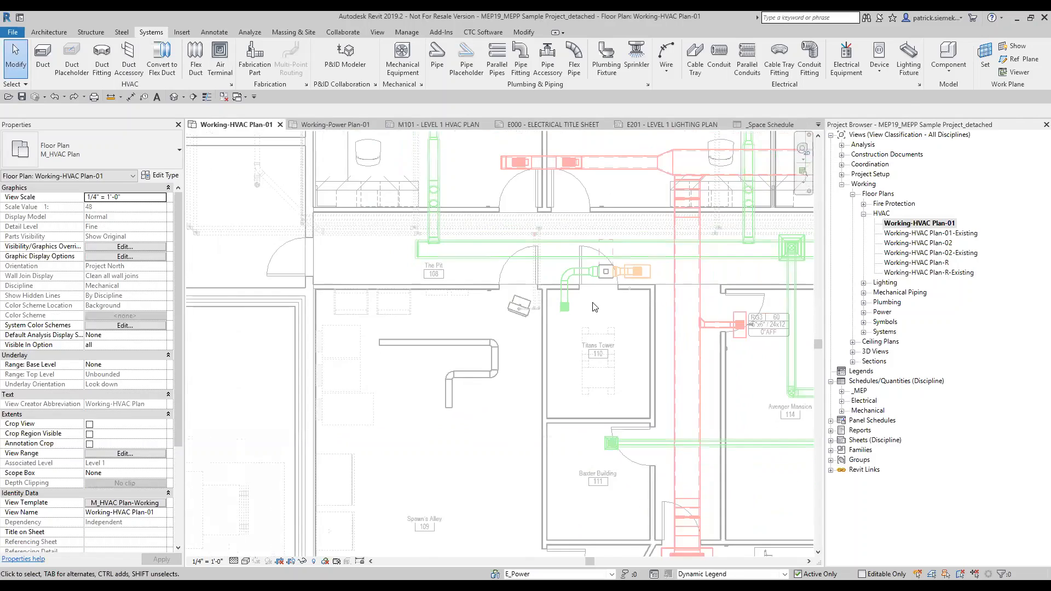
click(728, 574)
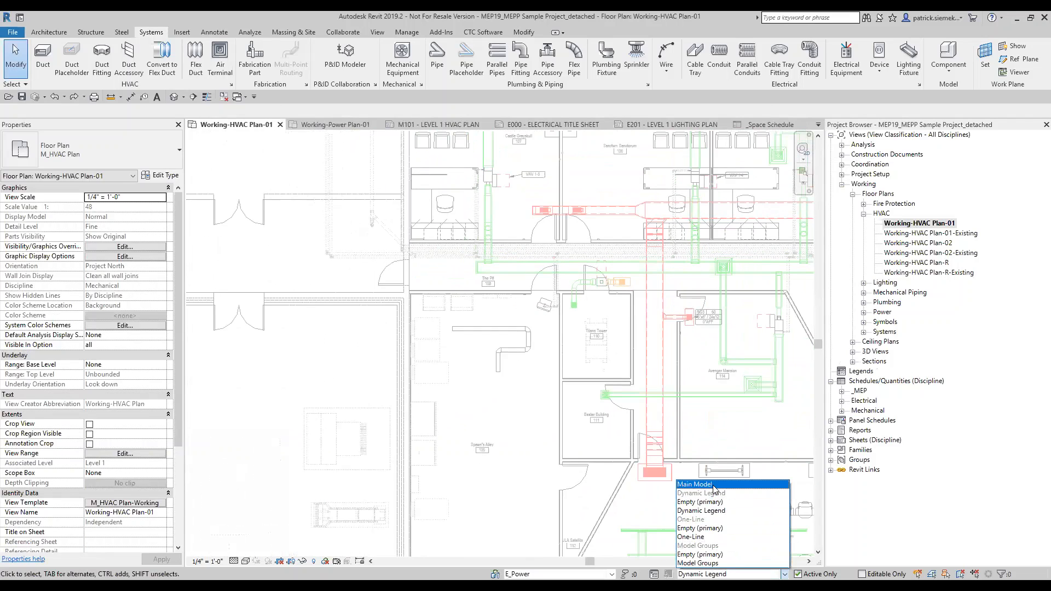
click(714, 488)
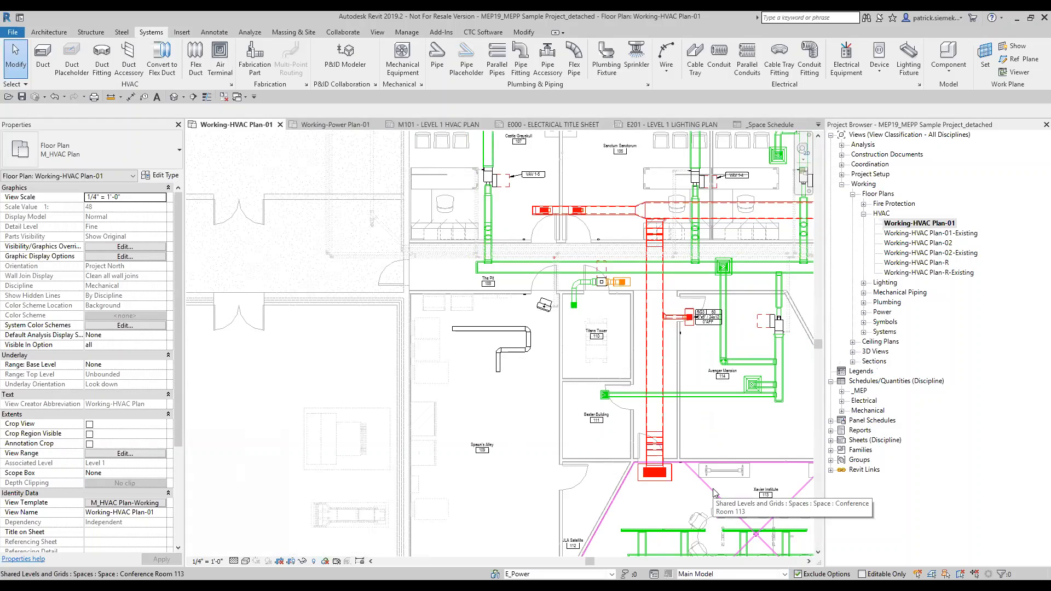
Step: Copy the VAV 1-5 box with its supply ducts and two linear diffusers from Castle Grayskull 107 to the open area above the rooms, about 21' away
middle_drag(497, 343, 482, 436)
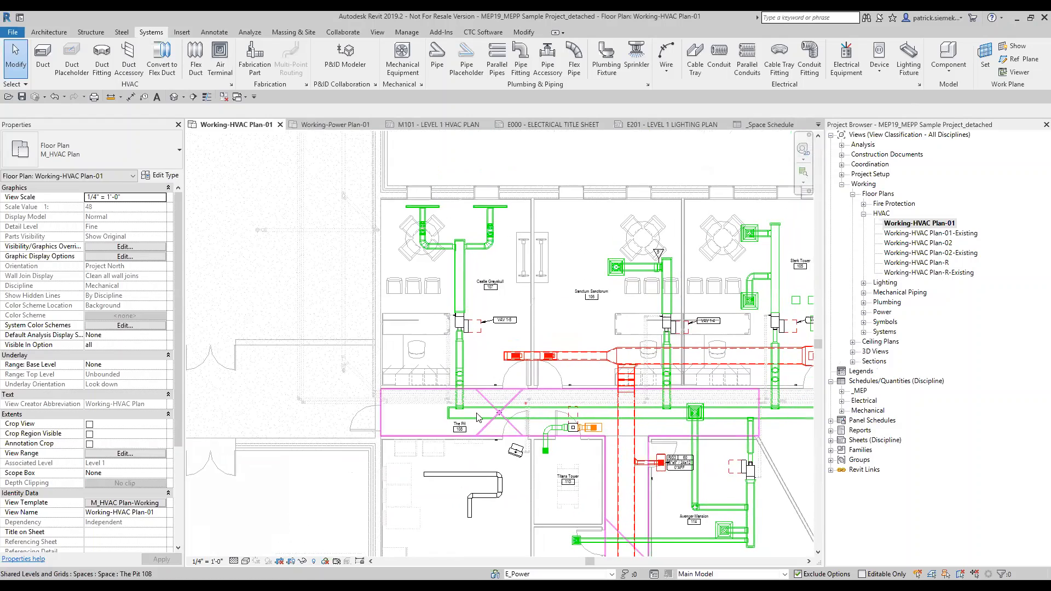
scroll(470, 282, up, 3)
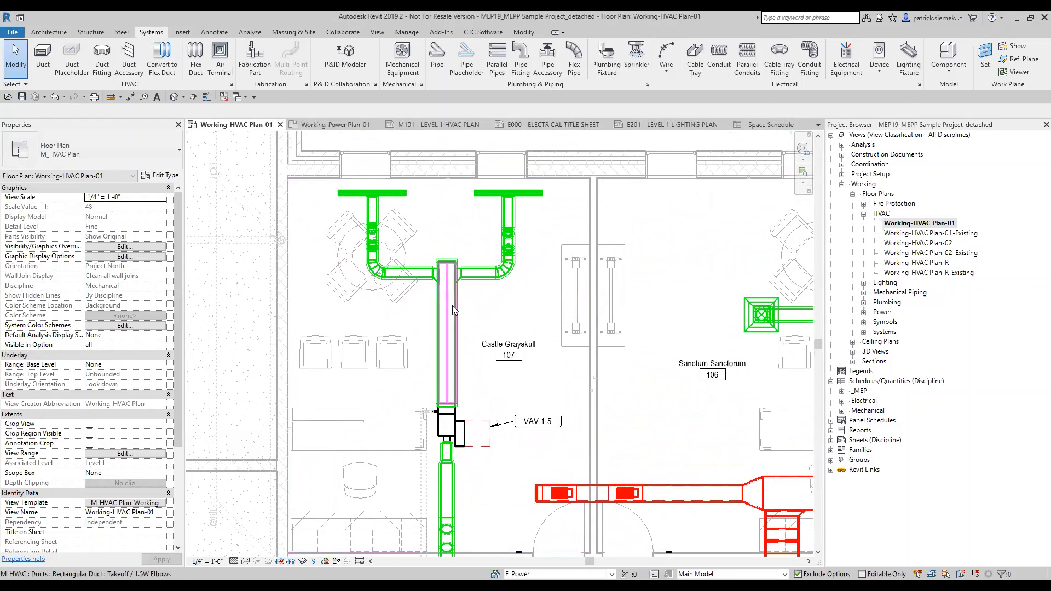
key(Tab)
key(Tab)
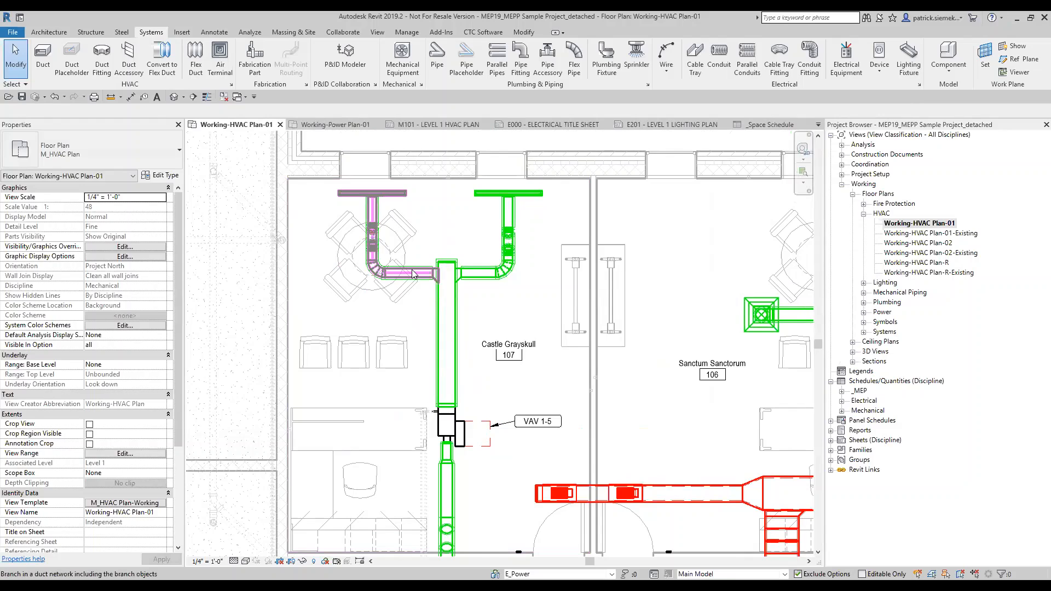
click(474, 427)
scroll(474, 427, down, 3)
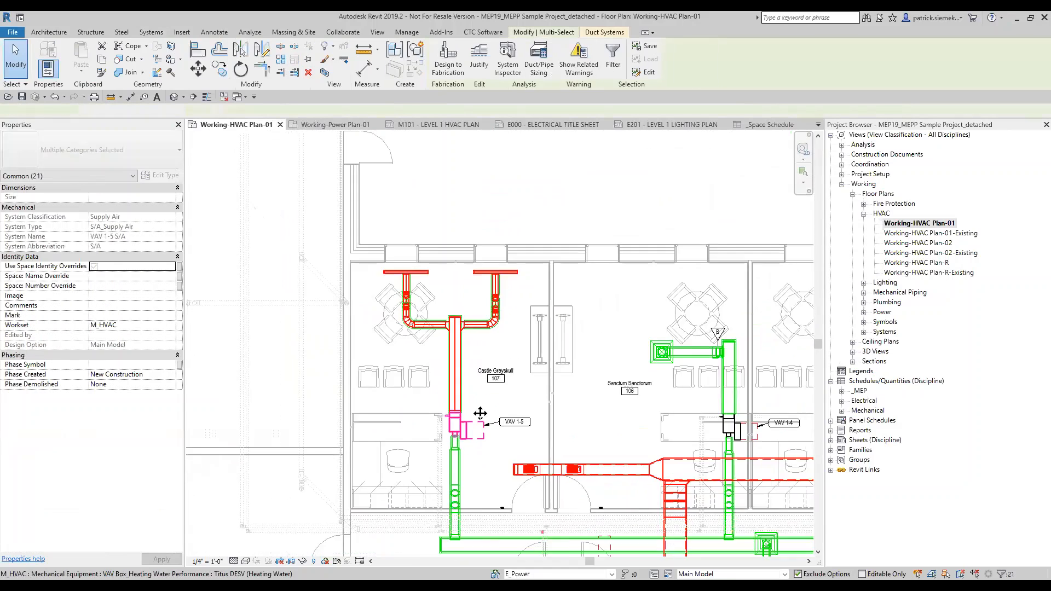
middle_drag(481, 414, 461, 449)
key(c)
key(o)
click(455, 457)
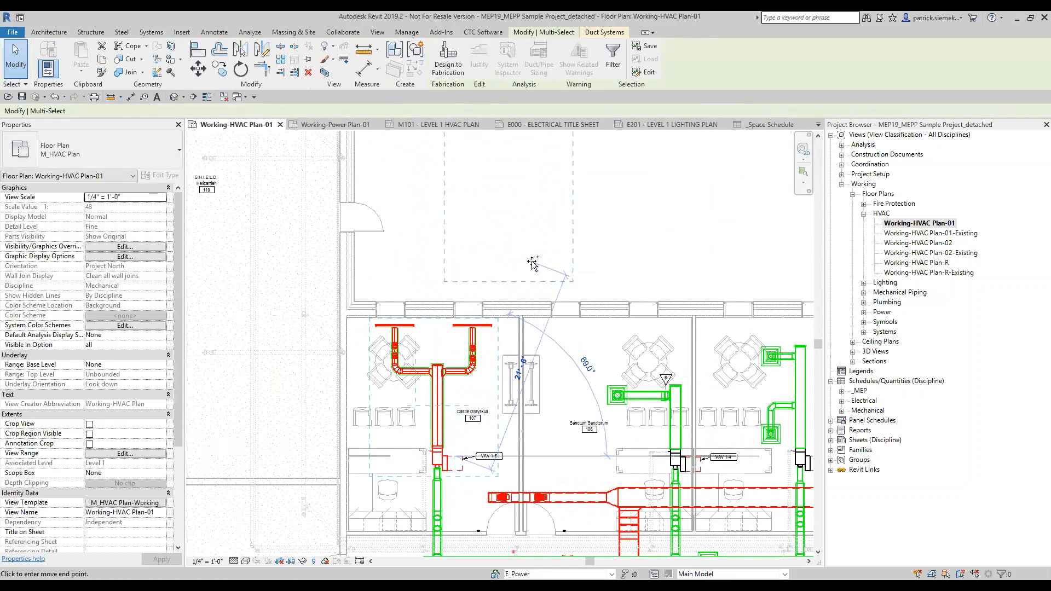
click(534, 269)
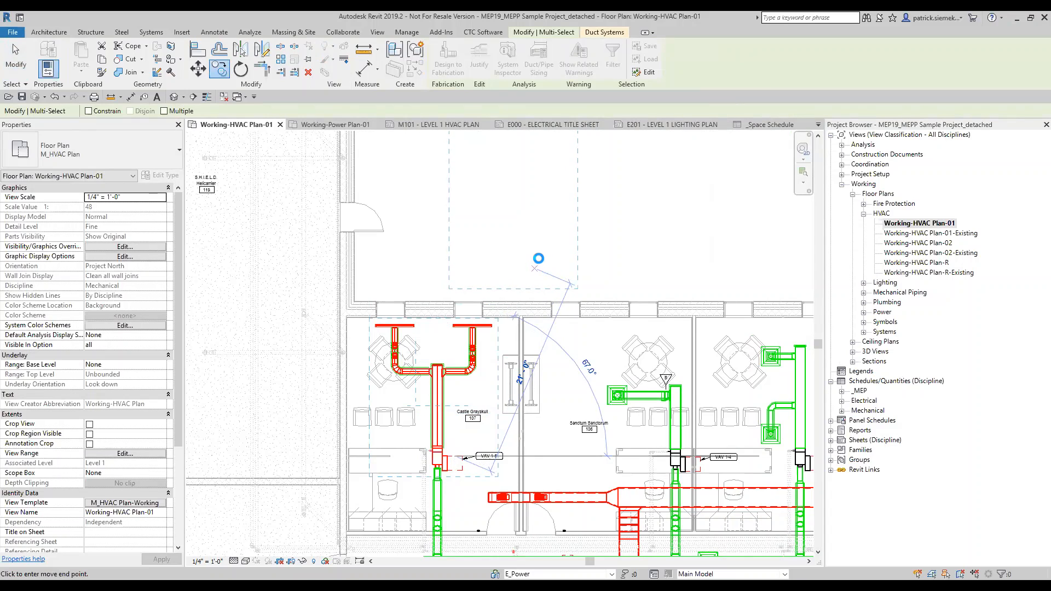
Step: Assign the copied VAV box, ducts, fittings and linear diffusers to the M_HVAC workset
middle_drag(526, 243, 504, 327)
scroll(503, 327, up, 1)
drag(398, 179, 575, 384)
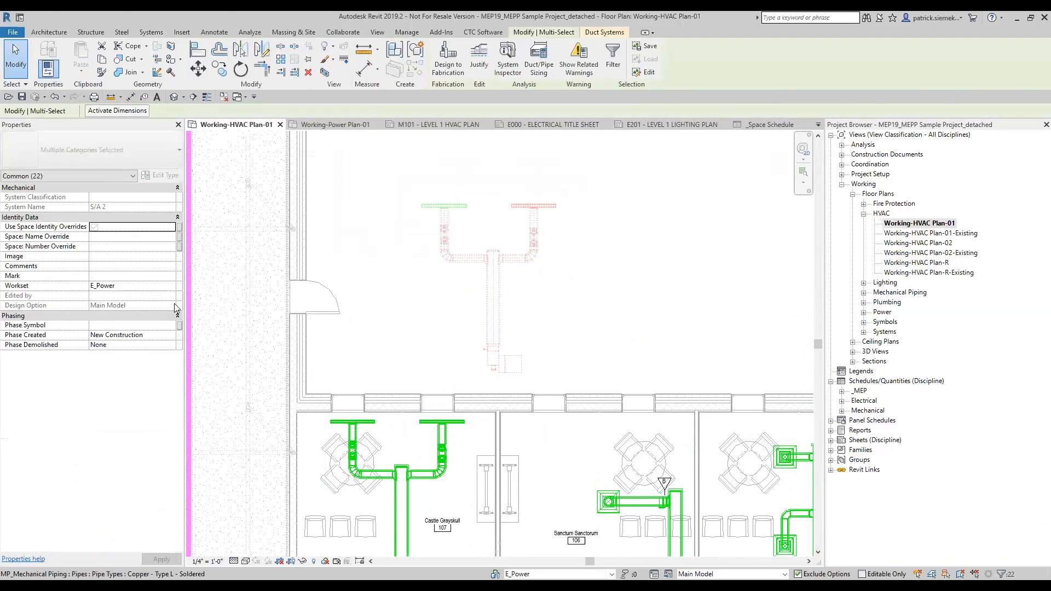
click(172, 286)
click(172, 286)
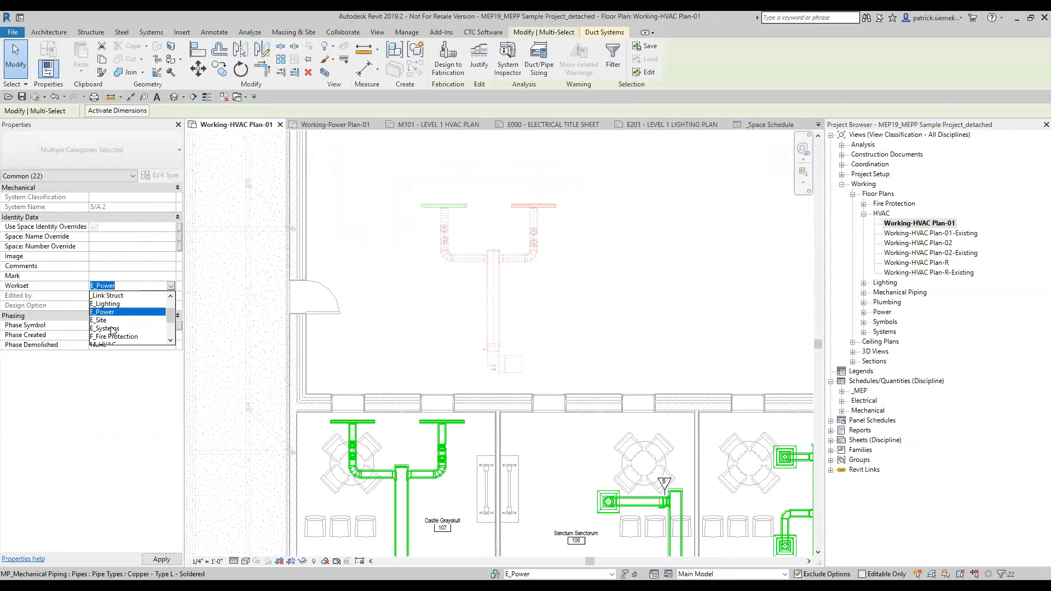
click(112, 321)
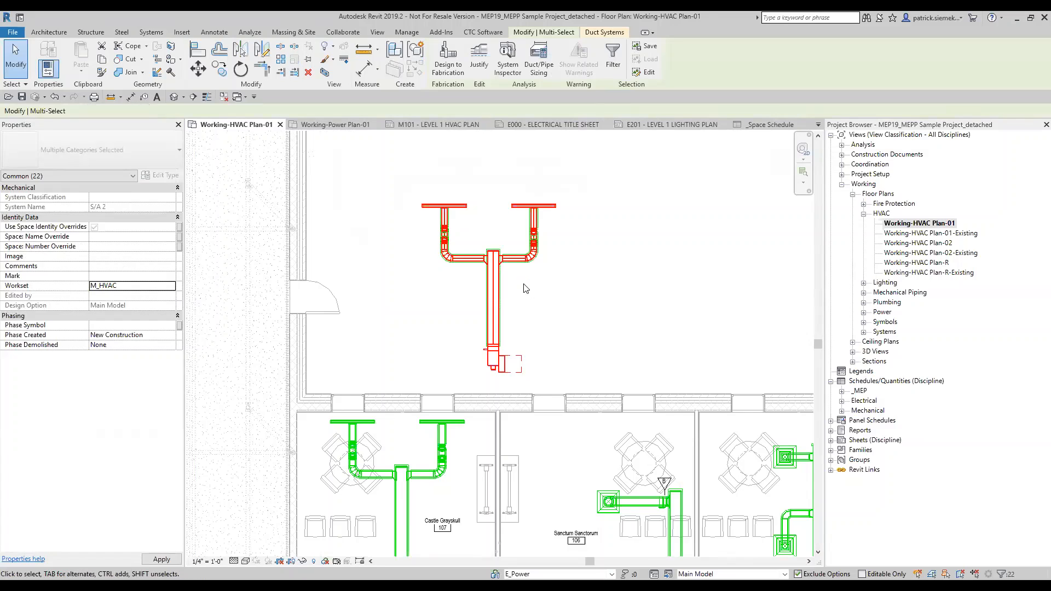
Step: Make M_HVAC the active workset and clear the selection
scroll(523, 289, up, 3)
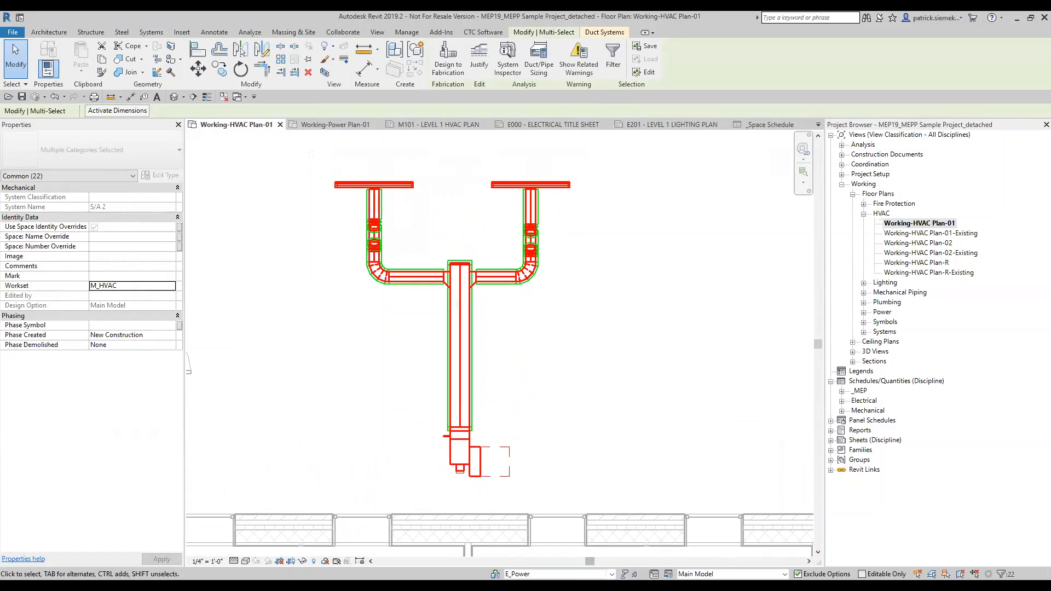
click(612, 574)
click(544, 530)
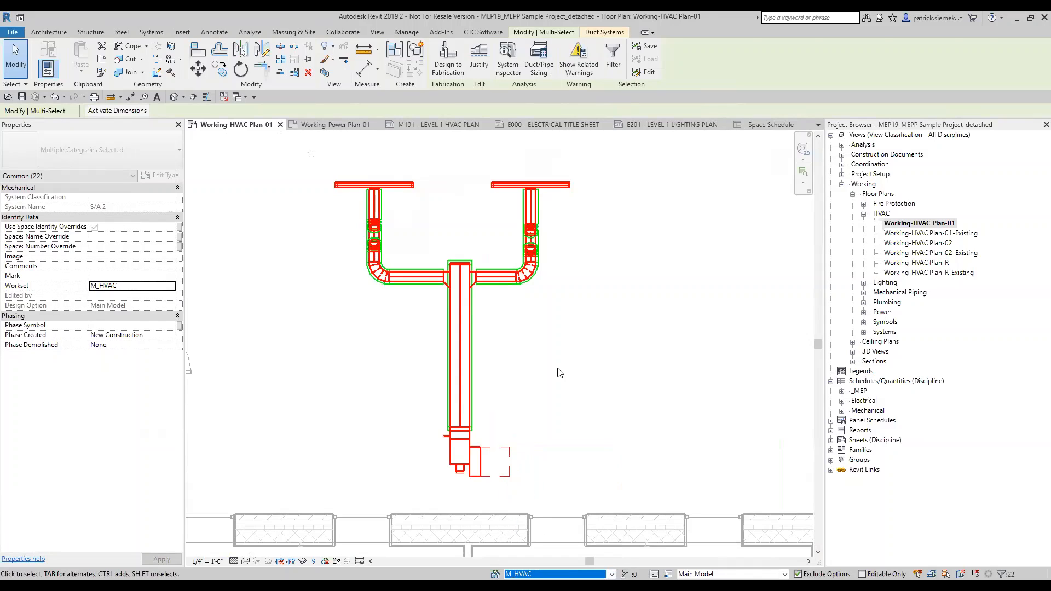
key(Escape)
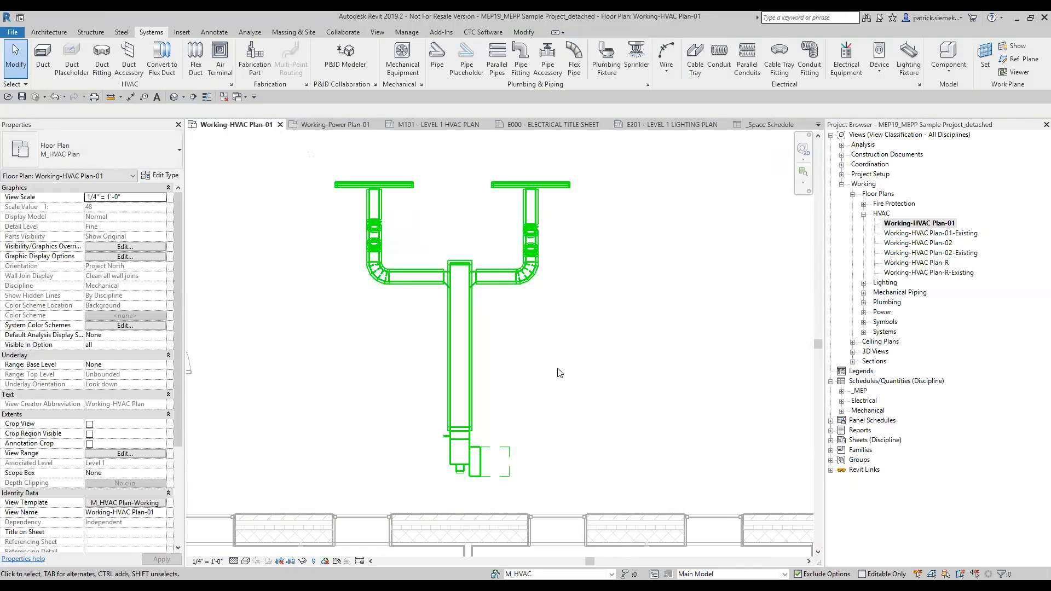
Step: Remove the duct insulation from the copied branch's ducts and duct fittings, filtering the air terminals out of the selection
key(Tab)
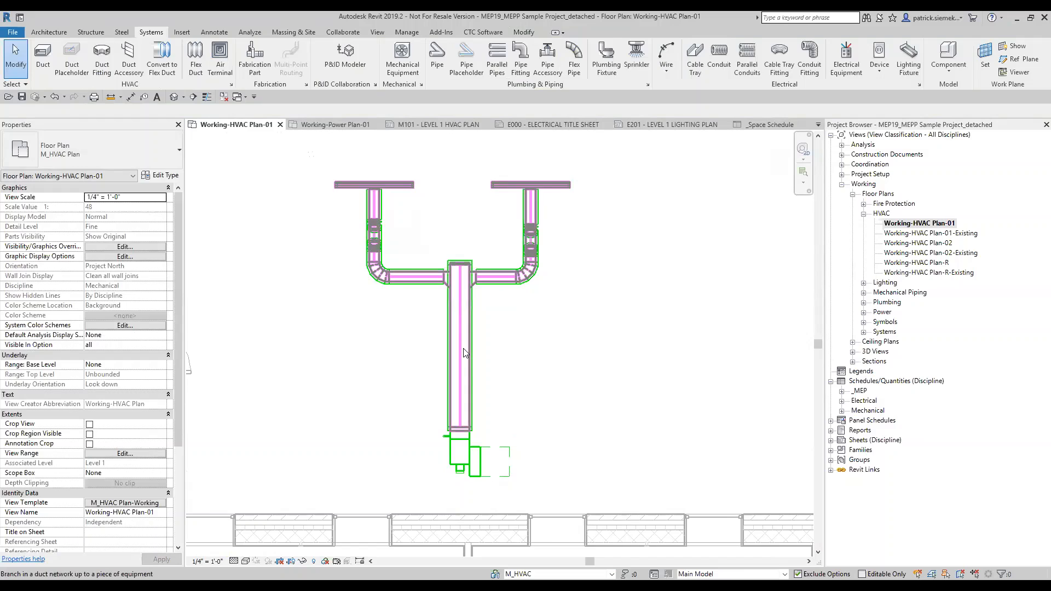
click(506, 143)
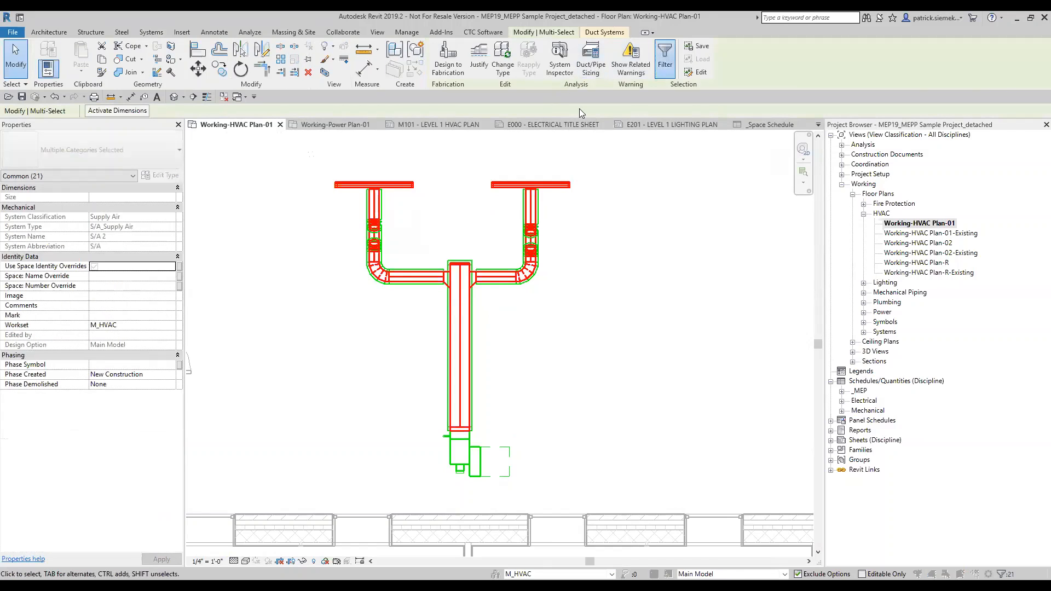
click(665, 60)
click(165, 156)
click(235, 307)
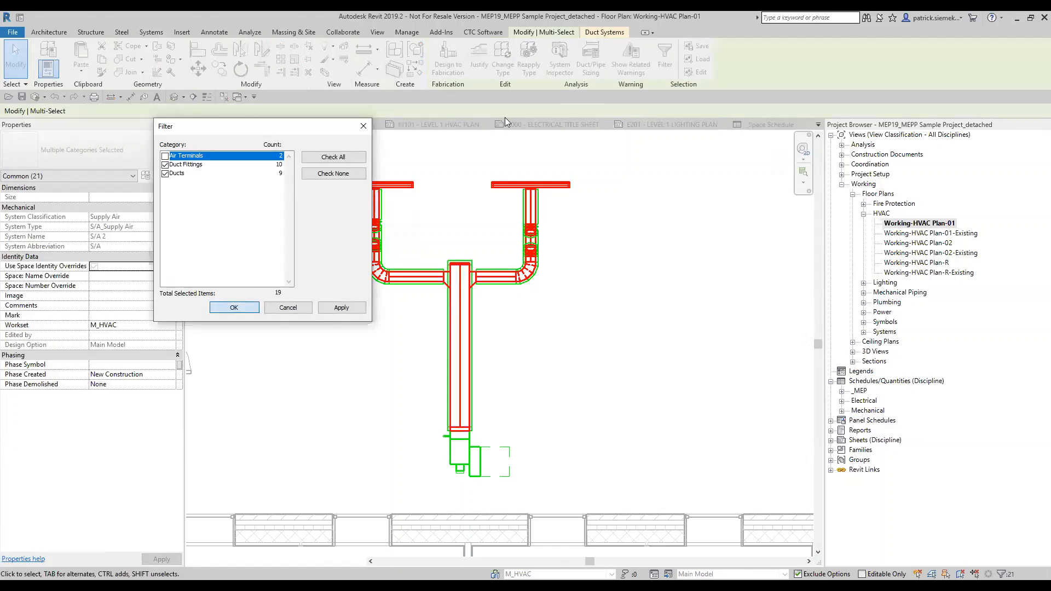
click(624, 60)
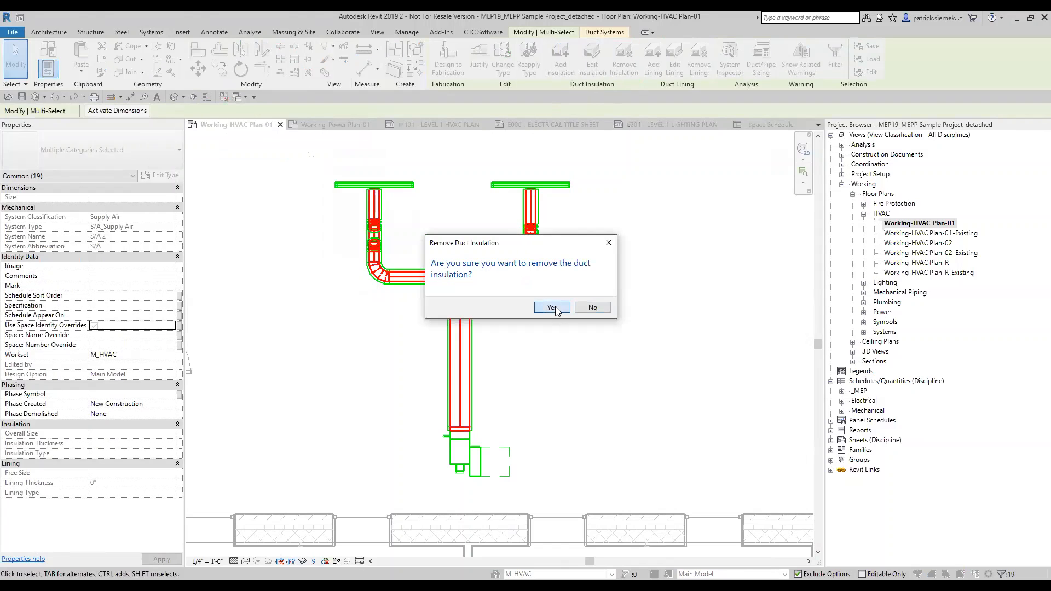
click(552, 307)
click(503, 432)
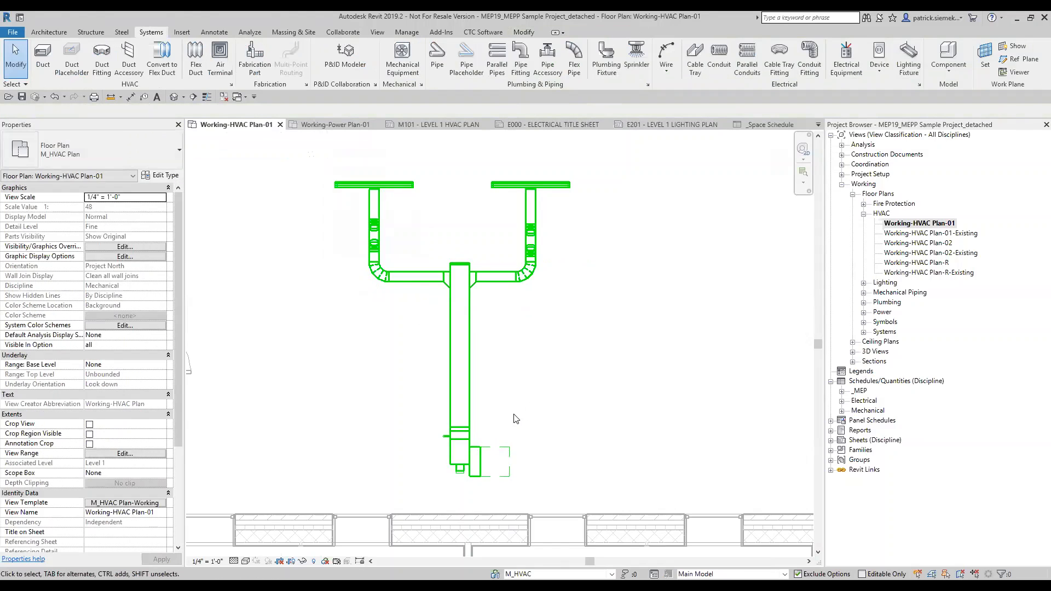
Step: Set the copied VAV box's Supply Airflow Input to 0 CFM
click(480, 451)
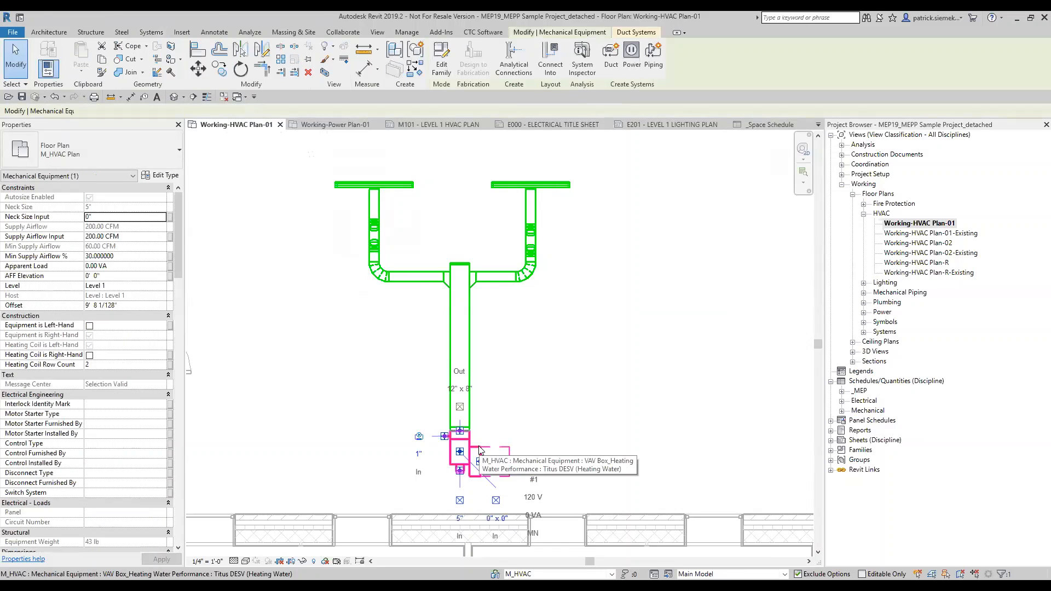
click(127, 237)
text(0)
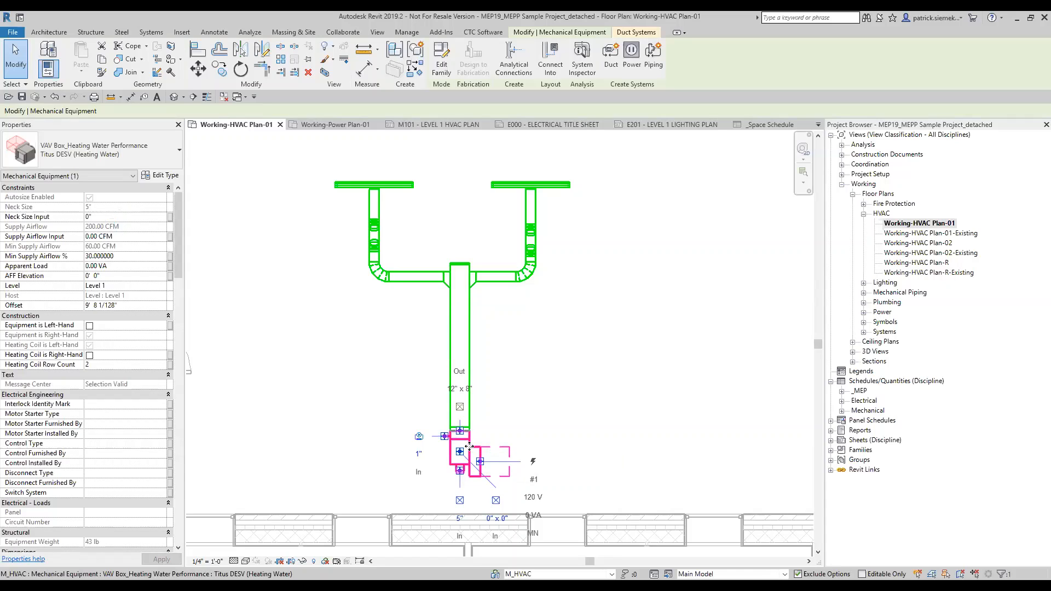
Step: Set the flow of both copied linear diffusers to 250 CFM
click(374, 184)
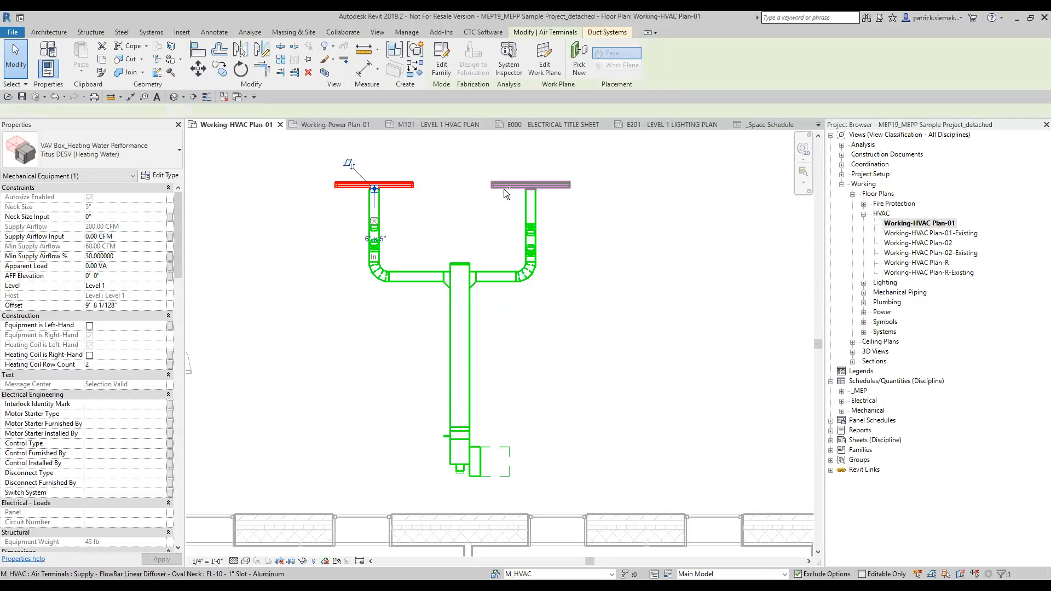
ctrl+click(530, 184)
click(153, 115)
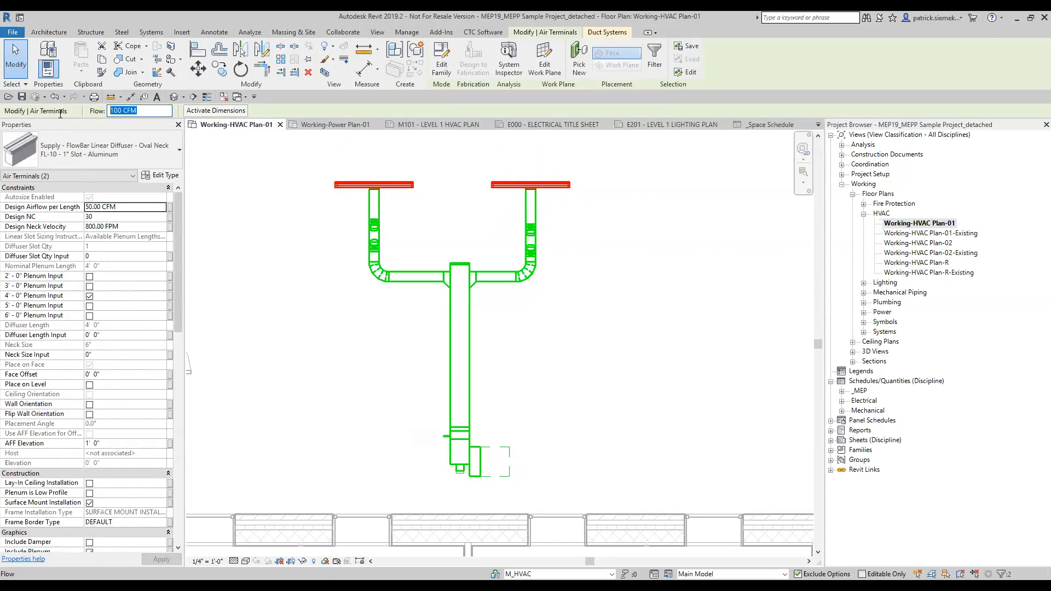
text(250)
key(Return)
key(Return)
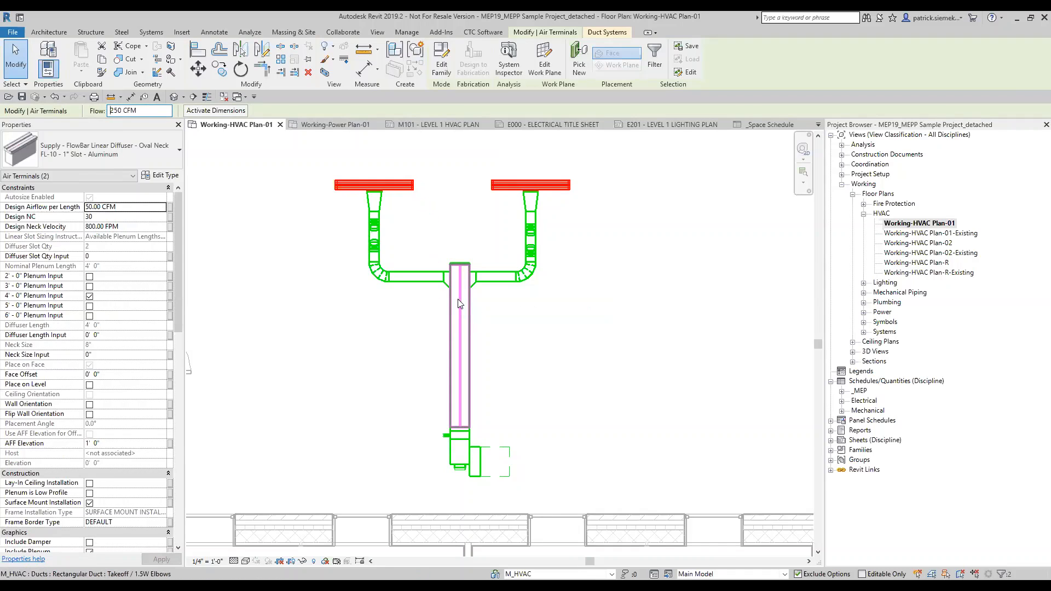
Step: Inspect the copied VAV box's neck size and supply airflow properties, and deselect it
click(481, 459)
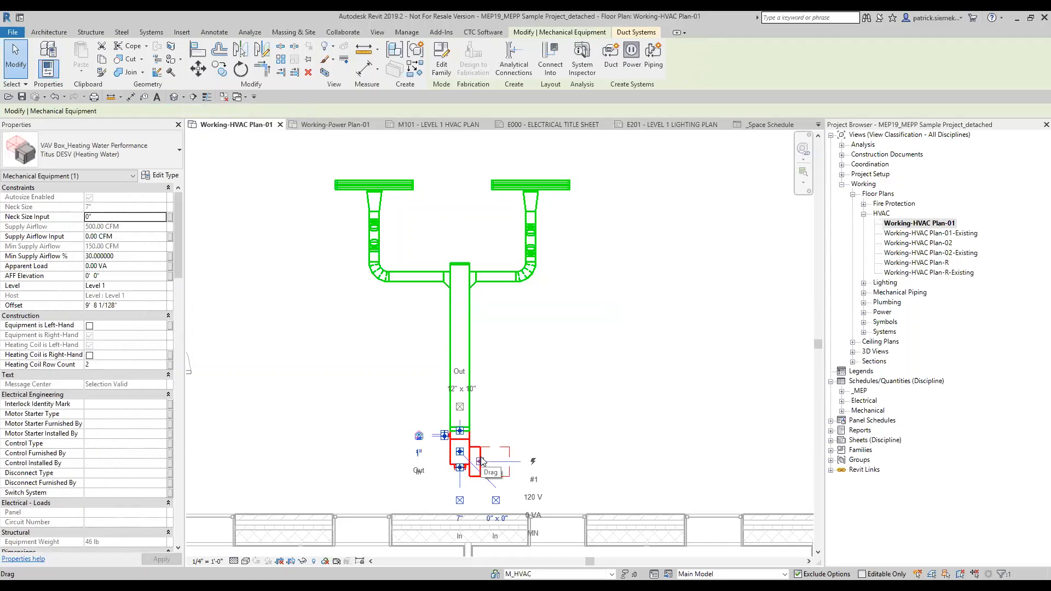
click(91, 217)
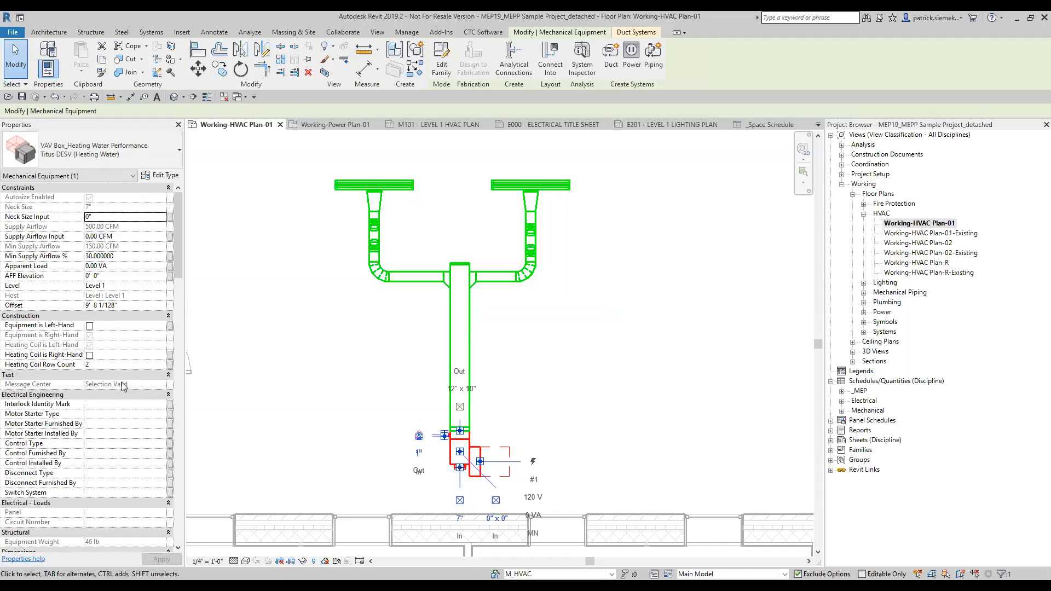
click(237, 371)
Step: Inspect the properties and available neck sizes of the lay-in ceiling diffuser in Sanctum Sanctorum 106
scroll(237, 369, down, 4)
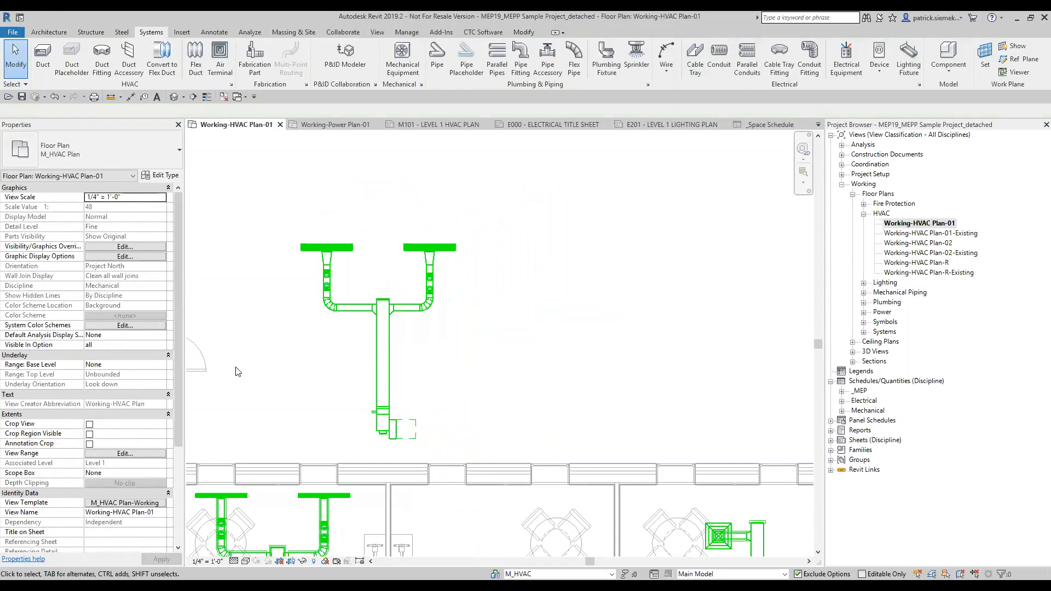
middle_drag(382, 437, 386, 317)
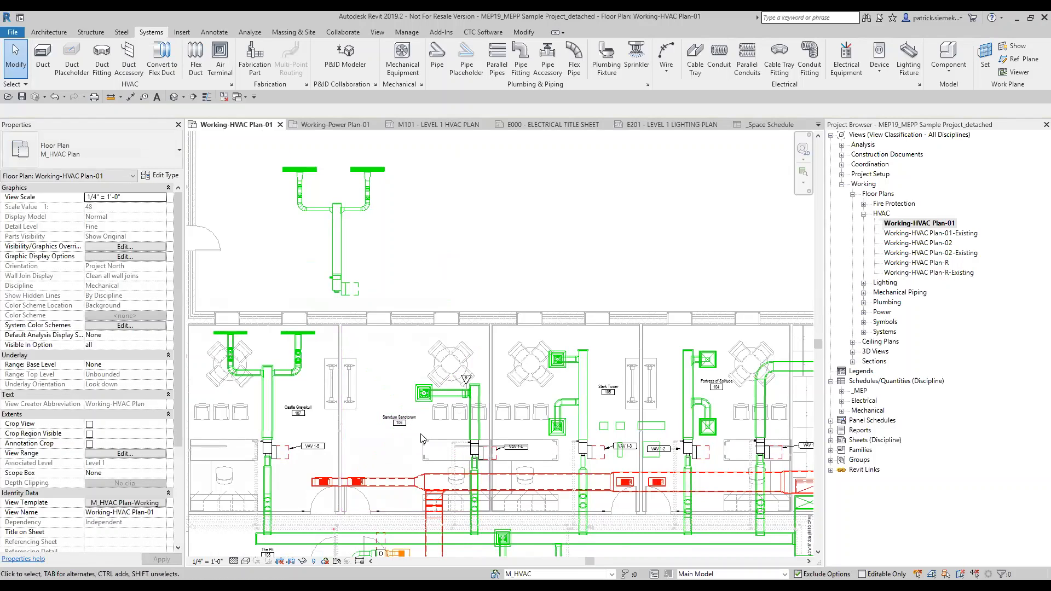
scroll(421, 434, up, 4)
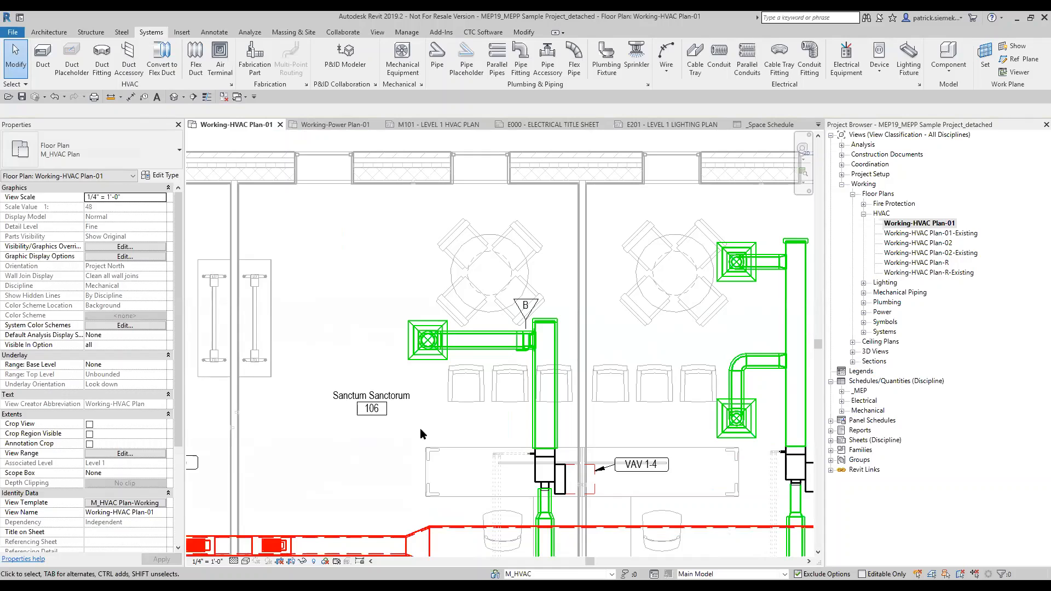
scroll(403, 371, up, 1)
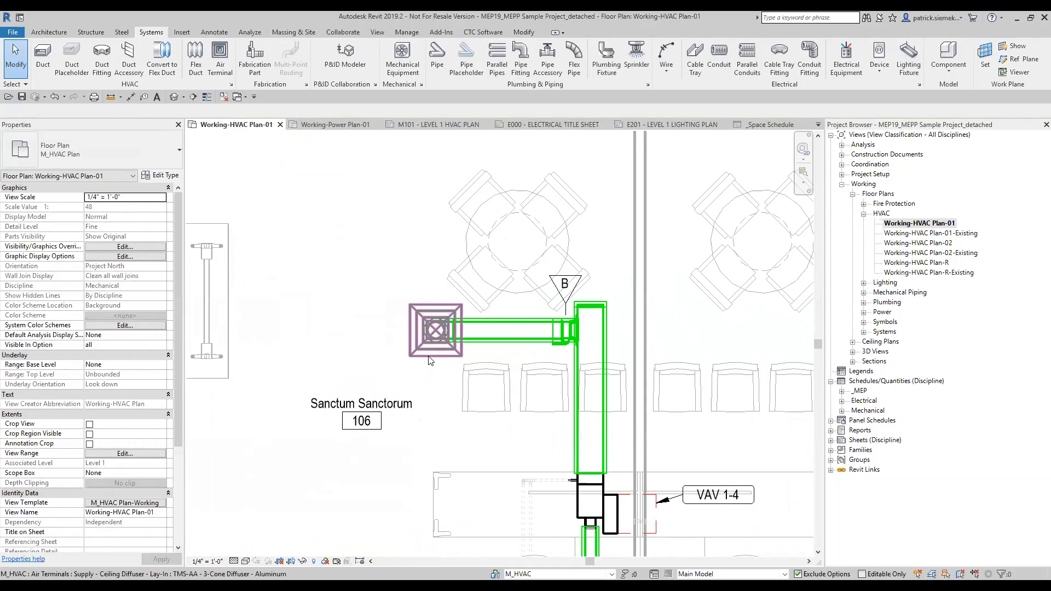
click(431, 356)
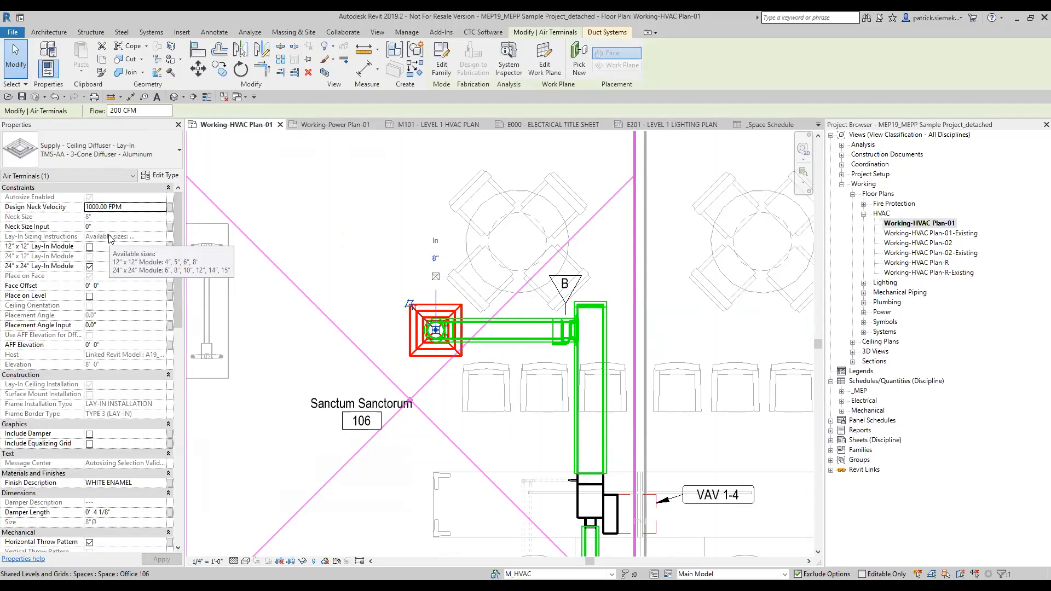
Step: Set the Neck Size Input of the lay-in diffuser in Sanctum Sanctorum 106 to 7" and deselect it
key(ctrl)
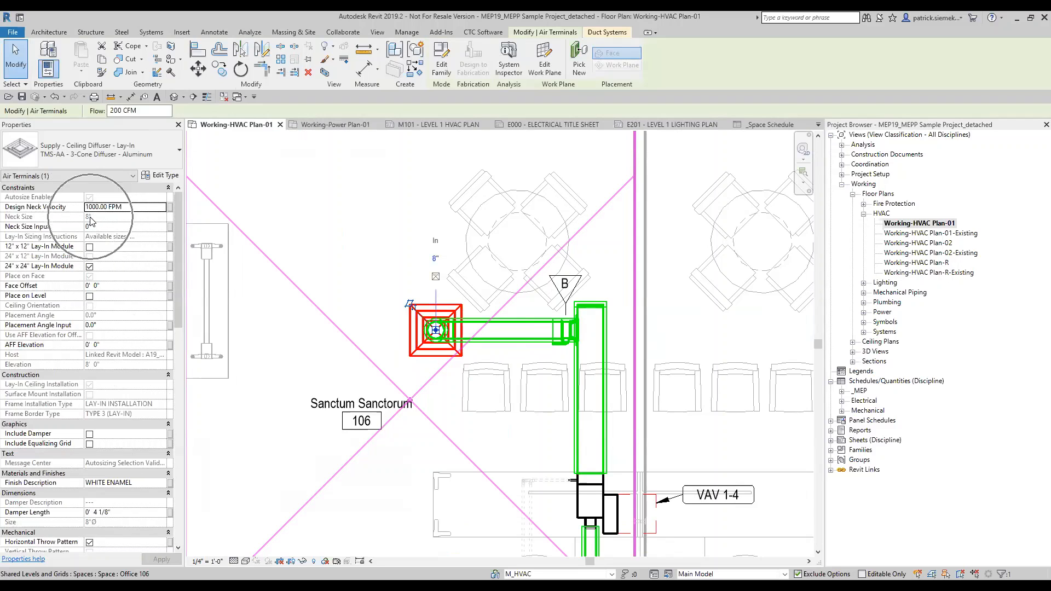
click(117, 229)
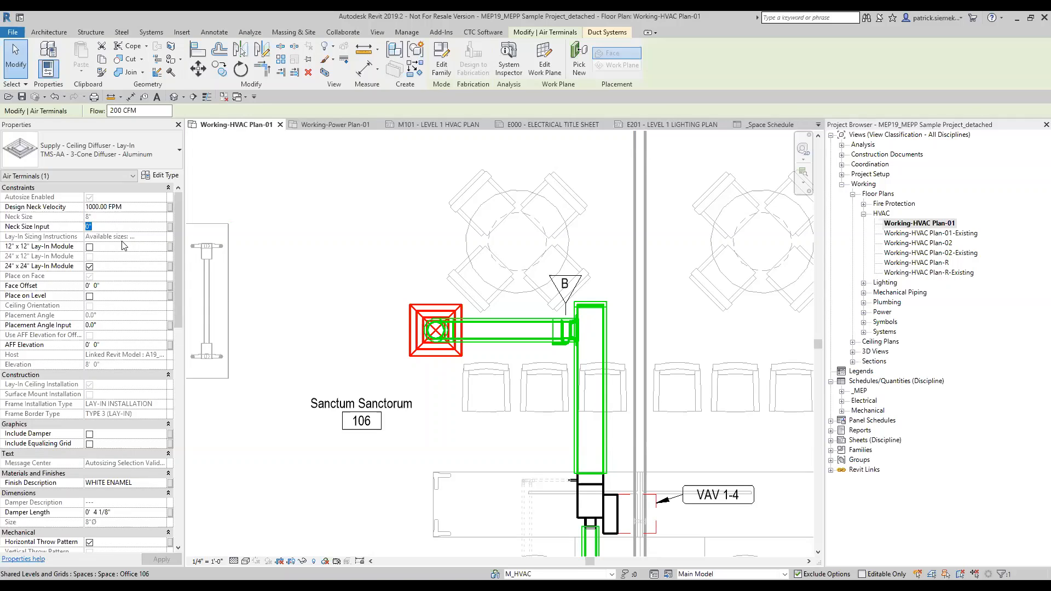
mouse_move(126, 242)
text(7")
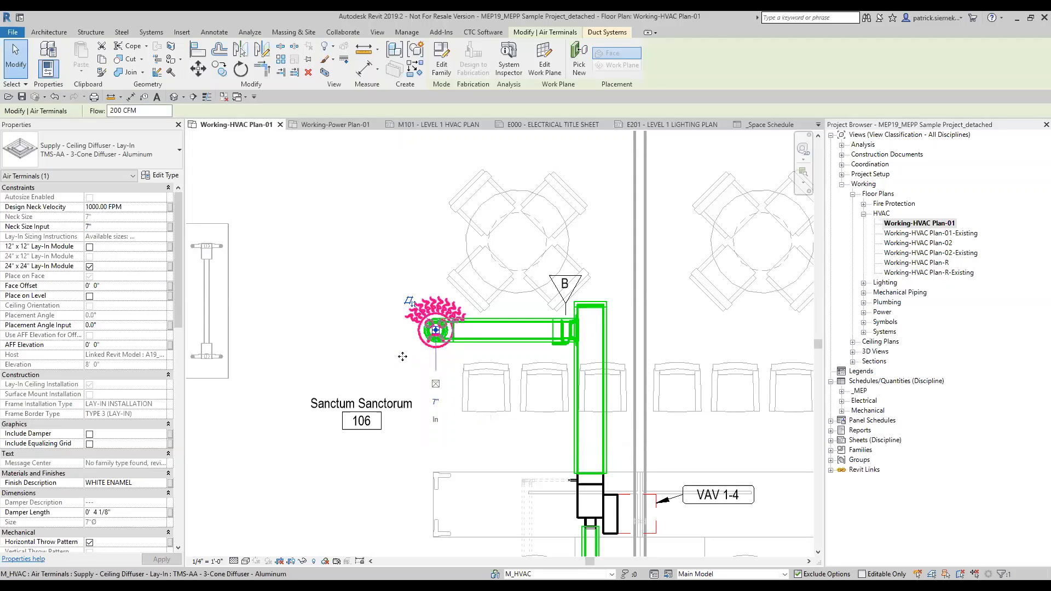
click(394, 239)
scroll(392, 232, up, 1)
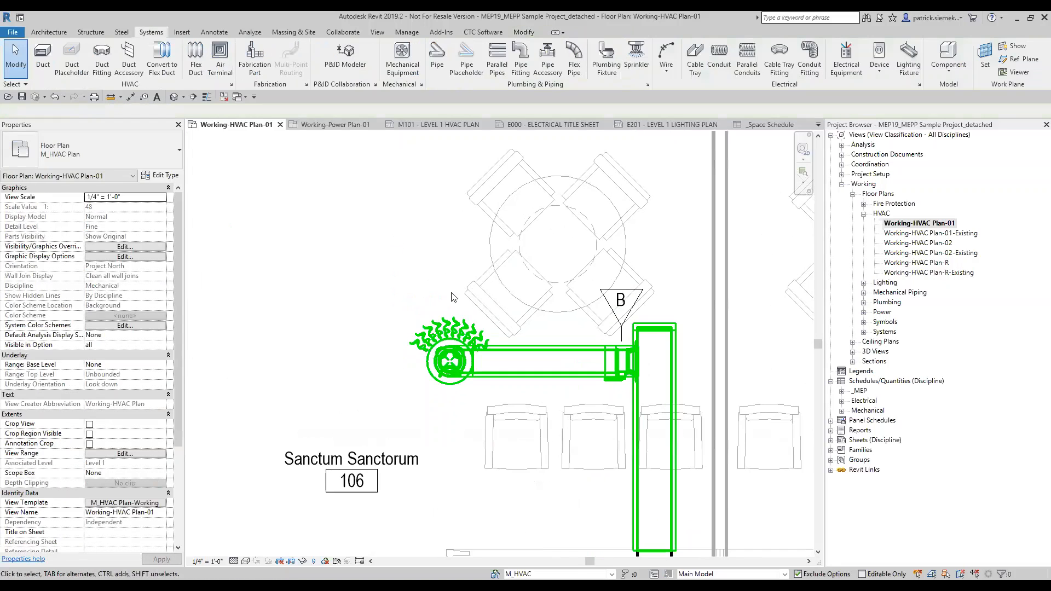
Step: Reset the same diffuser's Neck Size Input to 0" to restore autosizing, and deselect it
click(468, 334)
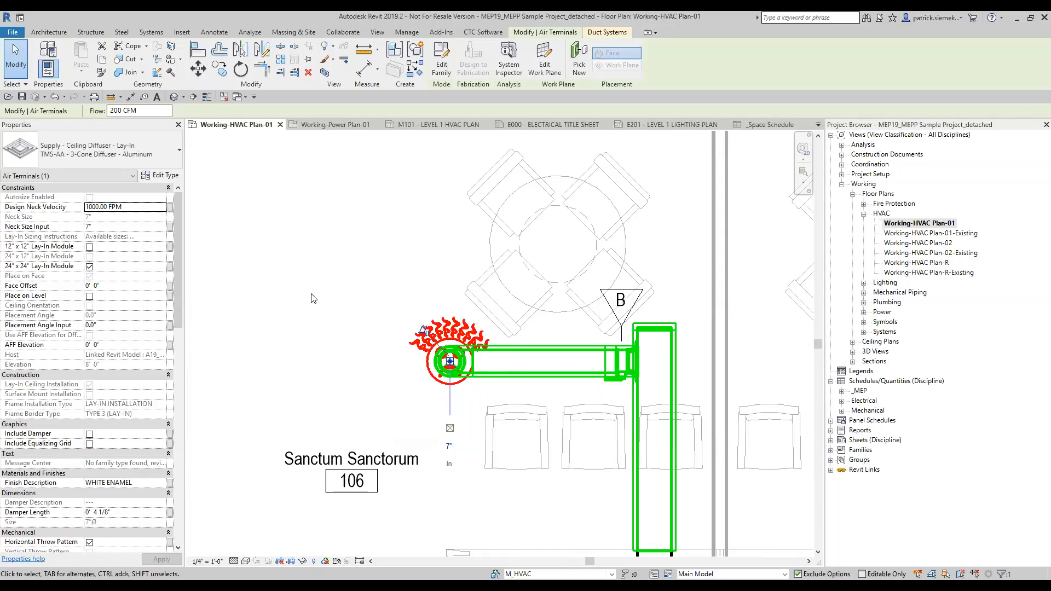
click(113, 226)
text(0)
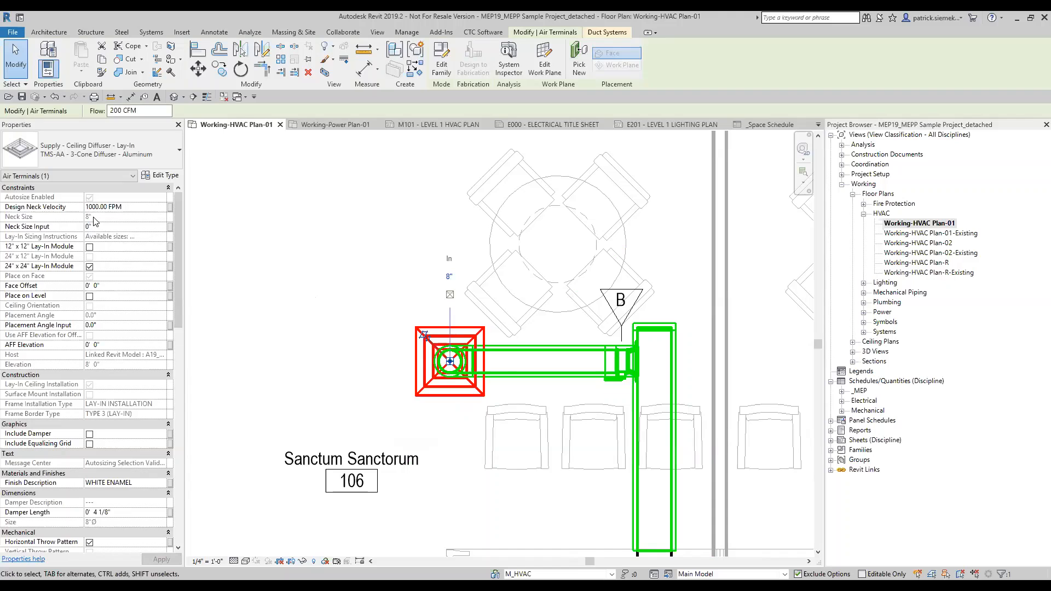
click(353, 322)
Step: Open the Working-Plumbing Plan-01 floor plan
scroll(353, 321, down, 5)
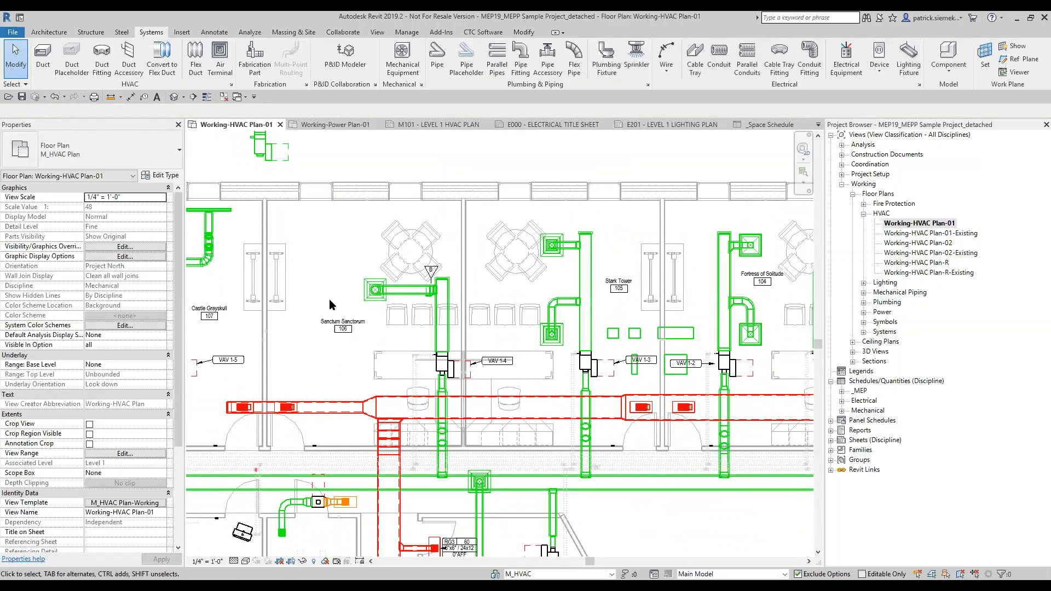
scroll(330, 286, down, 1)
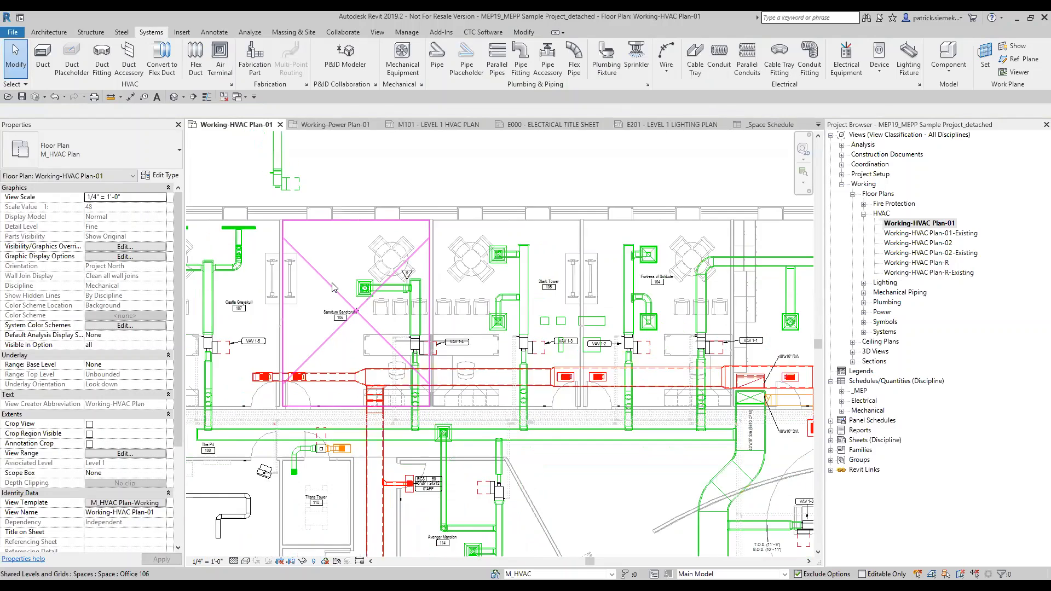
middle_drag(330, 285, 372, 282)
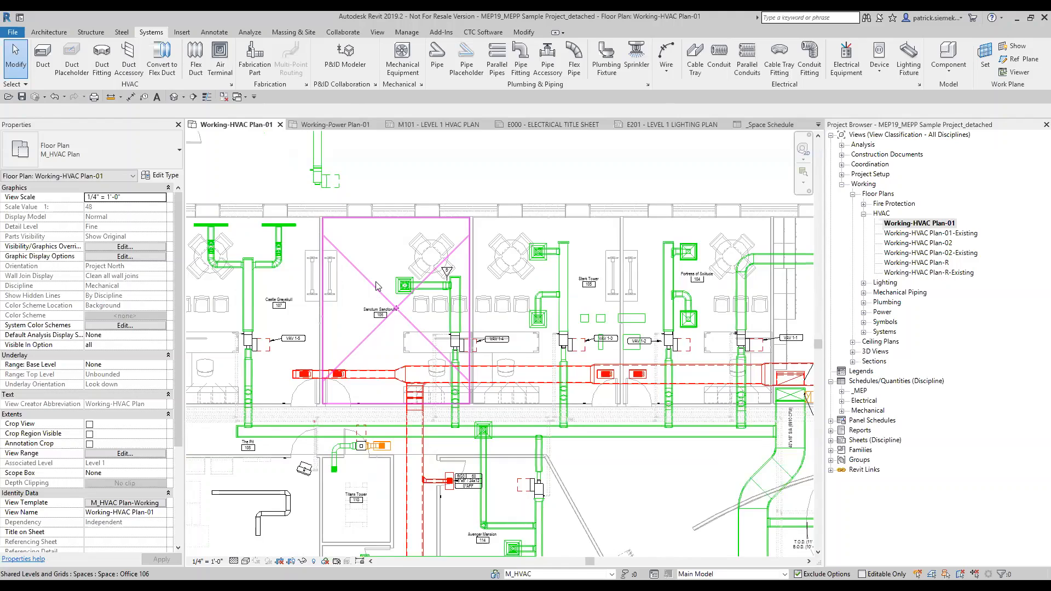
scroll(374, 261, down, 1)
middle_drag(374, 261, 436, 288)
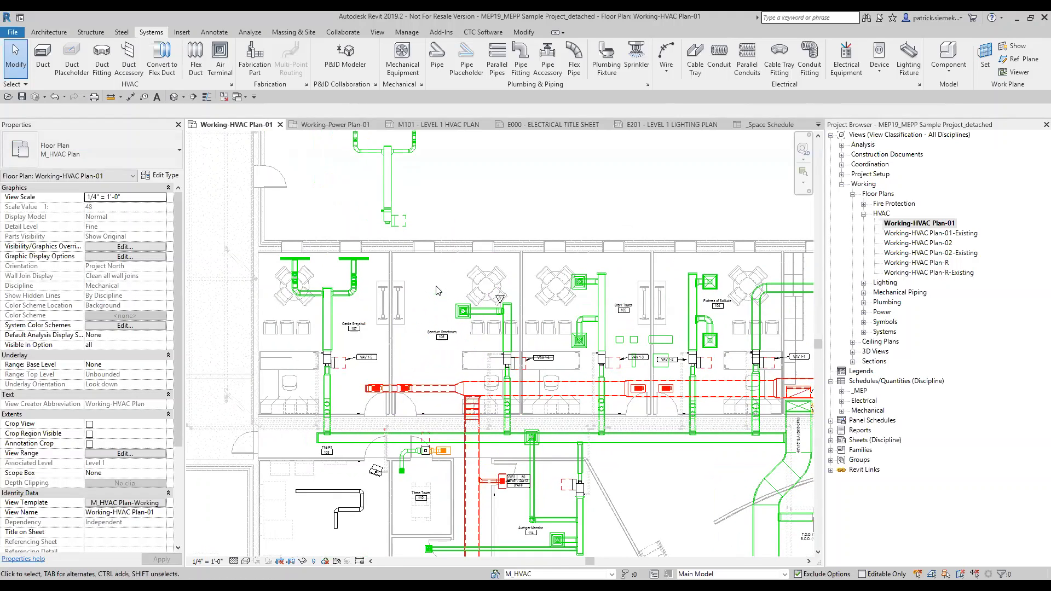
click(865, 215)
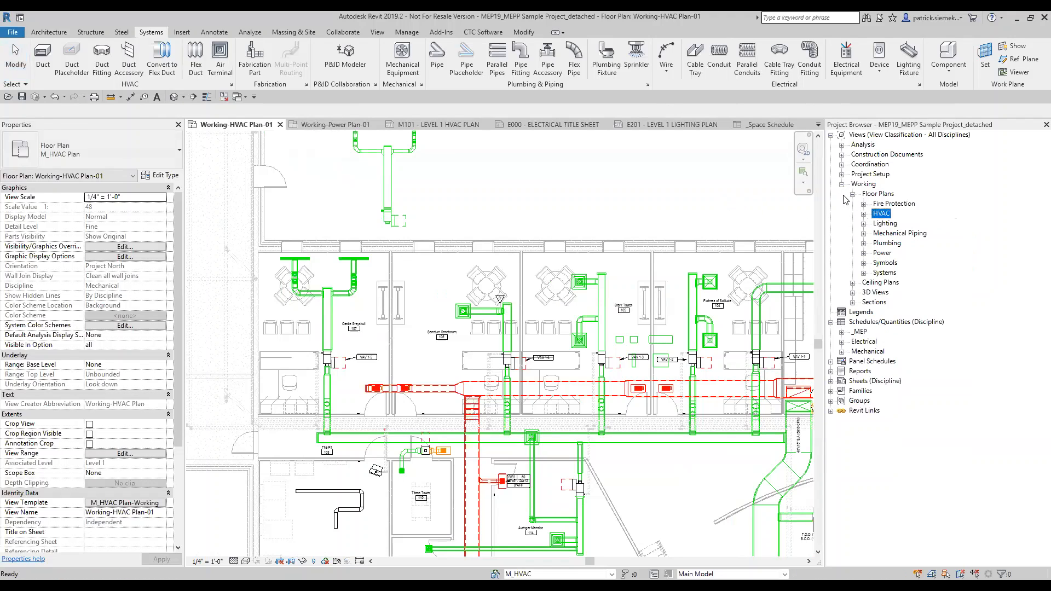
click(864, 244)
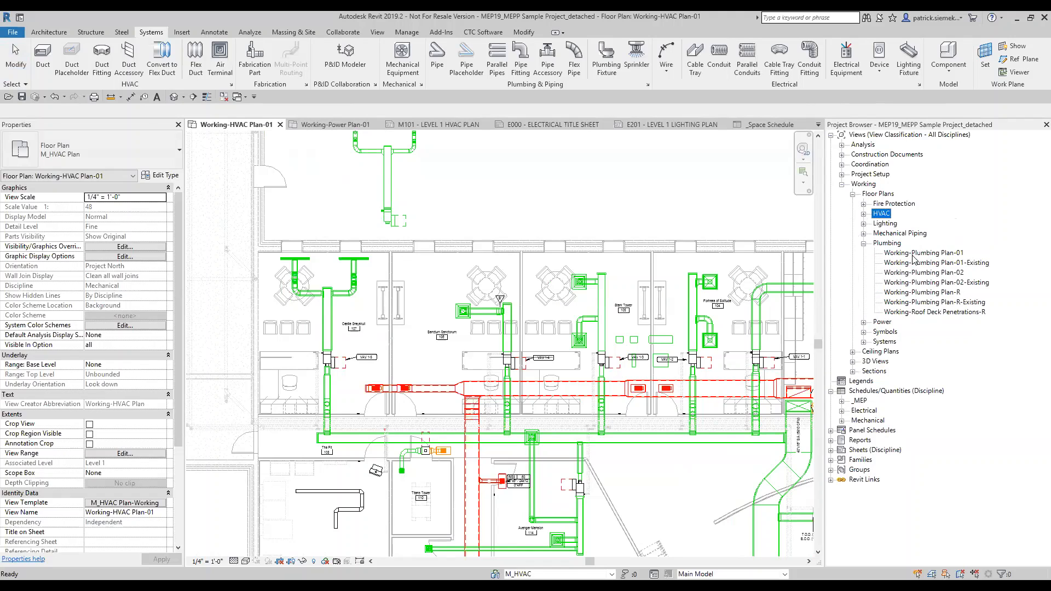
click(915, 254)
double_click(916, 254)
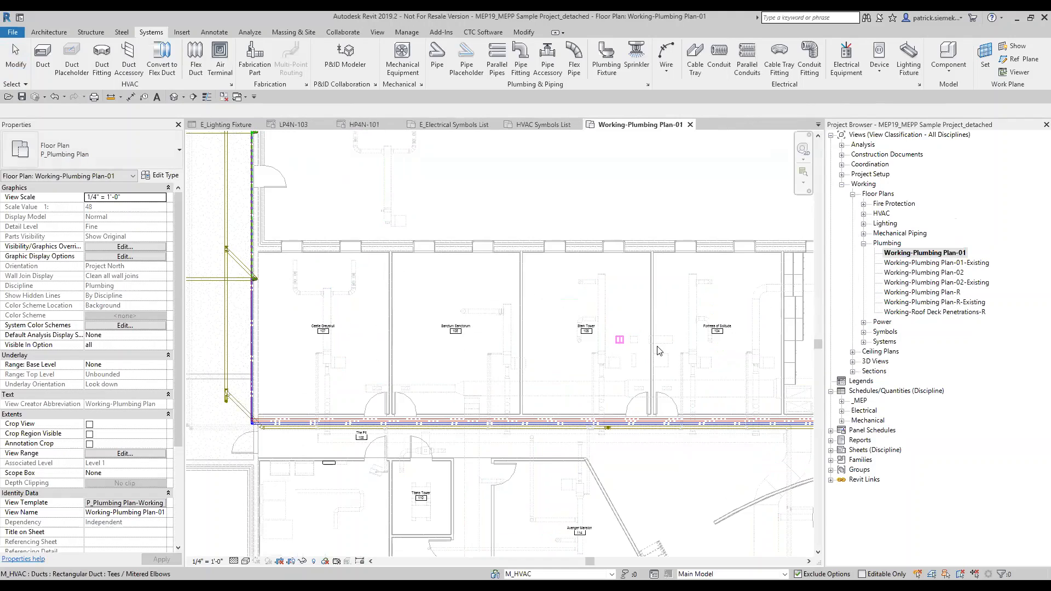
Step: Show the restroom piping in the plumbing plan with thin lines and make P_Plumbing the active workset
middle_drag(332, 329, 258, 318)
scroll(594, 336, up, 3)
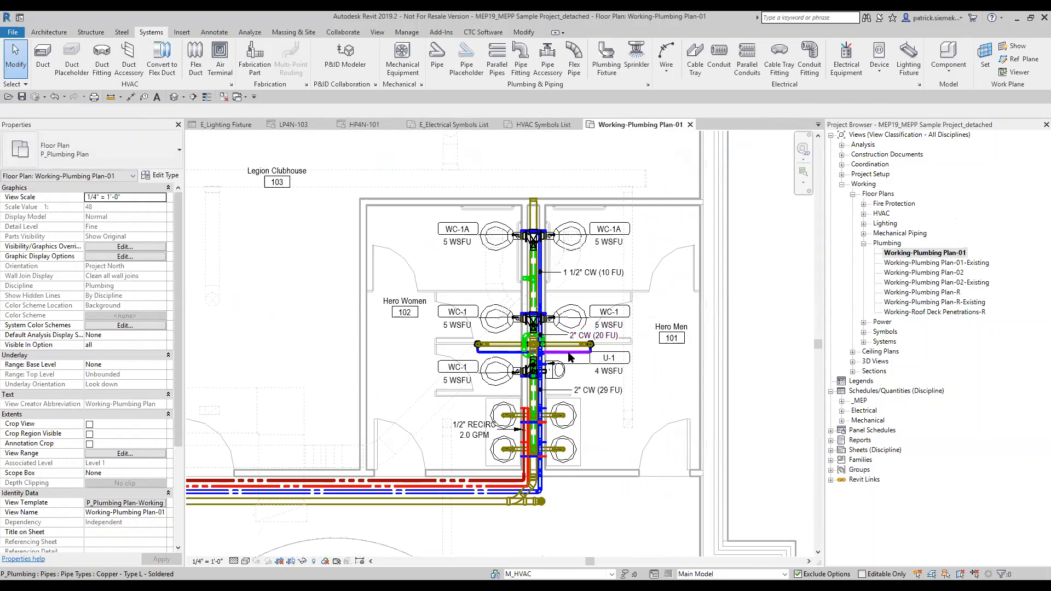
middle_drag(588, 419, 549, 426)
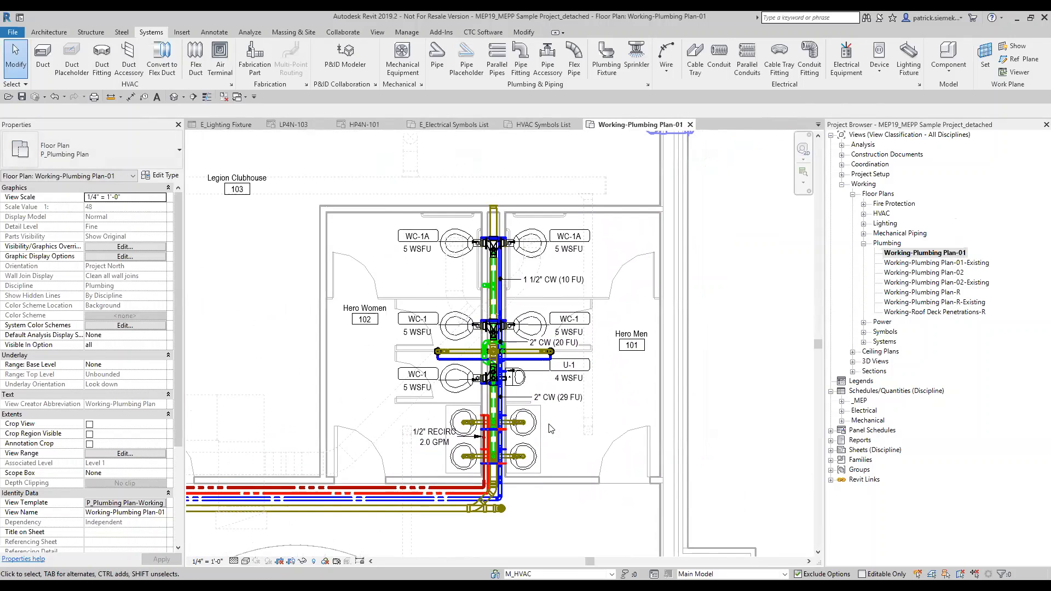
scroll(547, 427, up, 1)
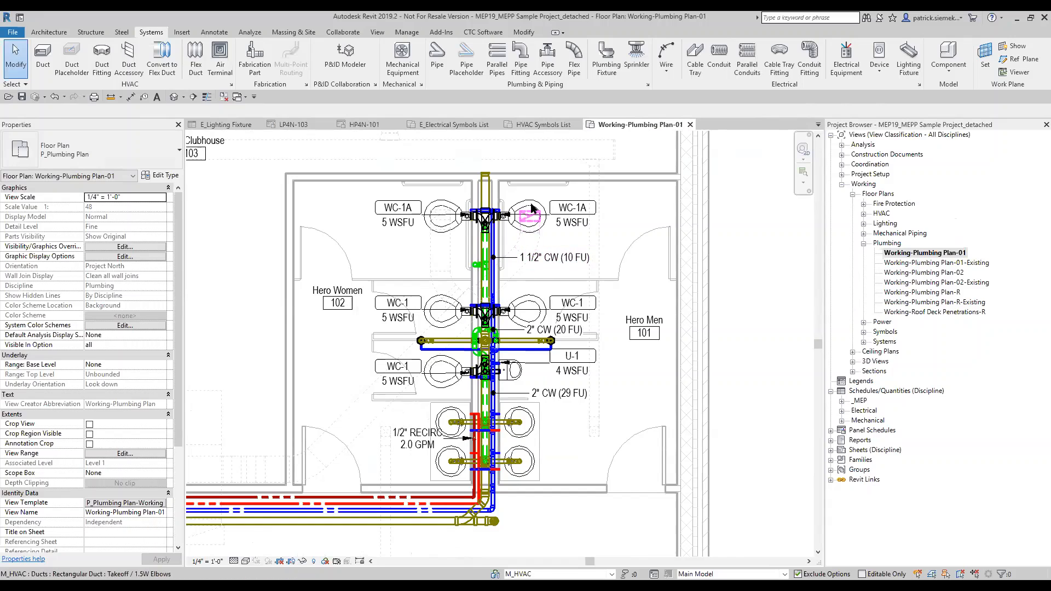
scroll(534, 207, up, 1)
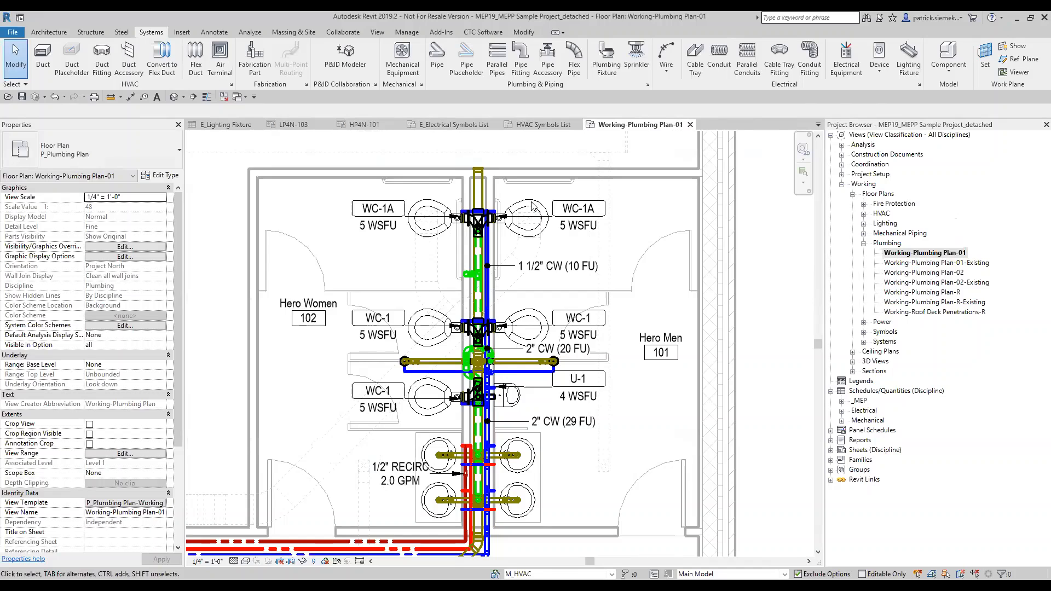
key(t)
key(l)
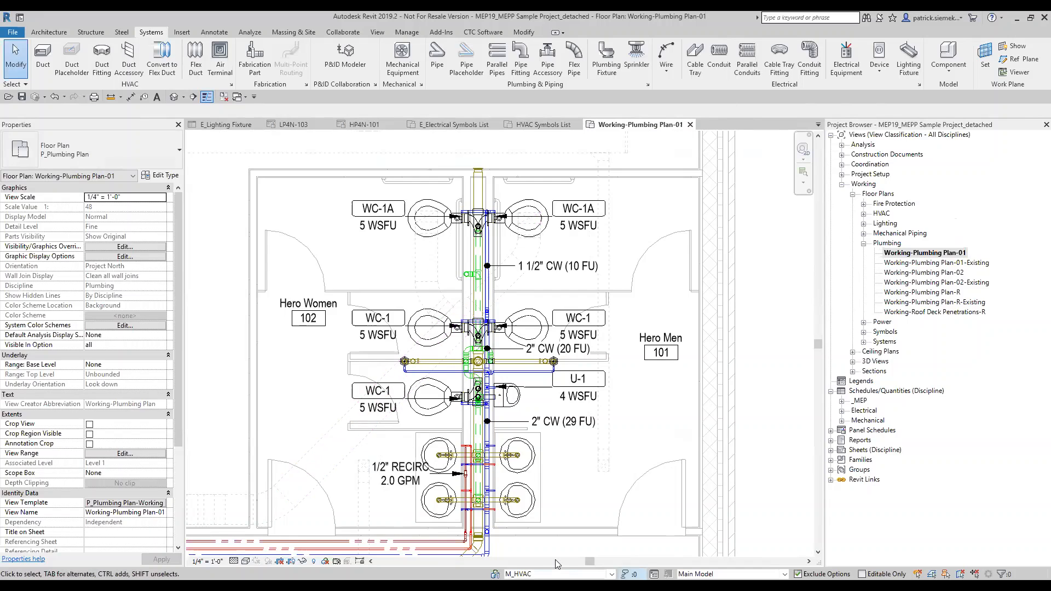
click(612, 574)
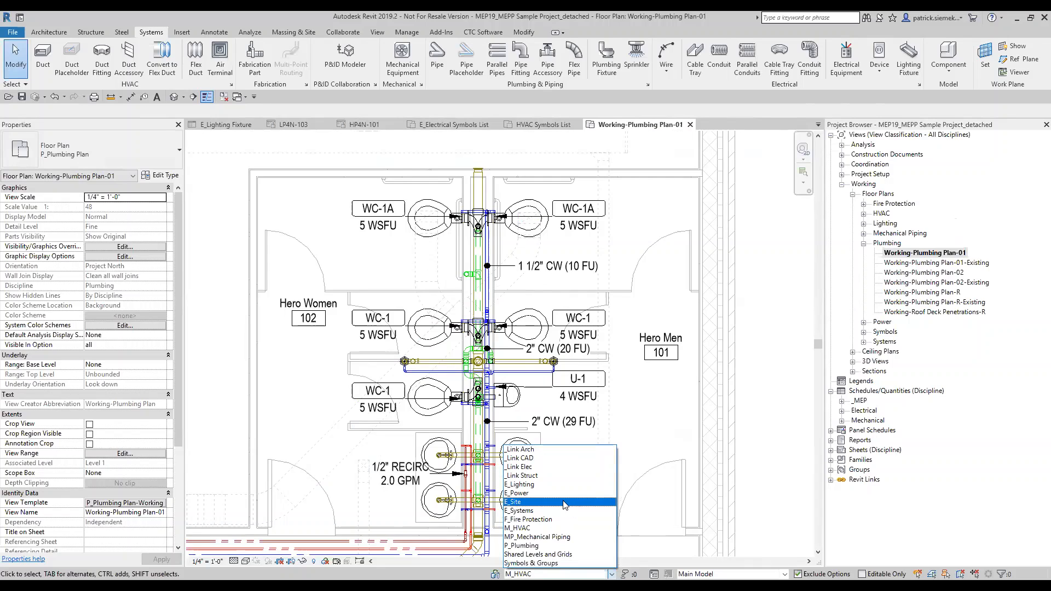
click(548, 546)
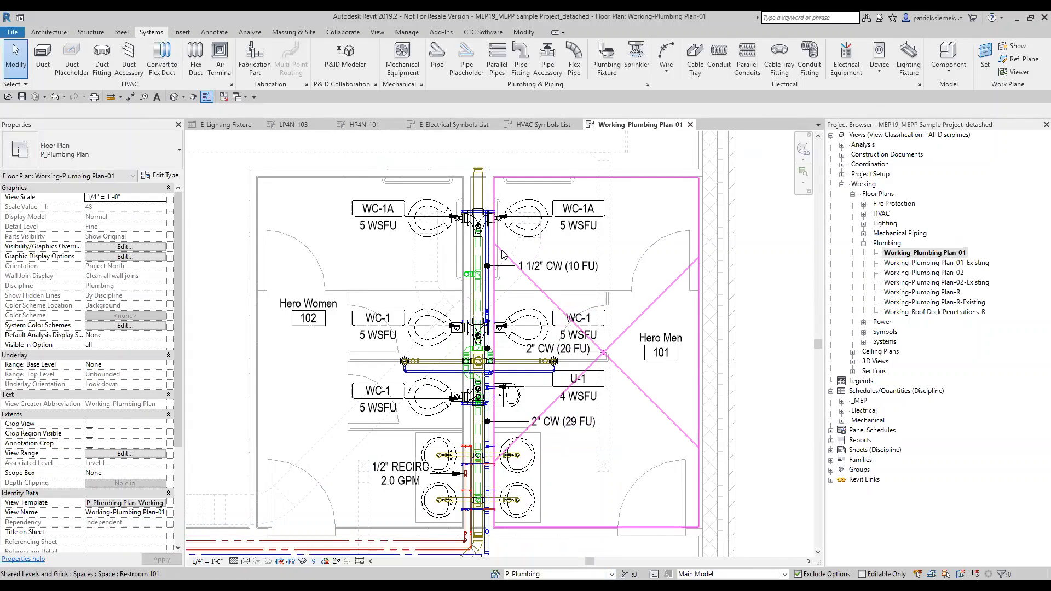
Step: Examine the WC-1A water closet connections and the lavatory piping between Hero Women 102 and Hero Men 101
middle_drag(503, 254, 528, 328)
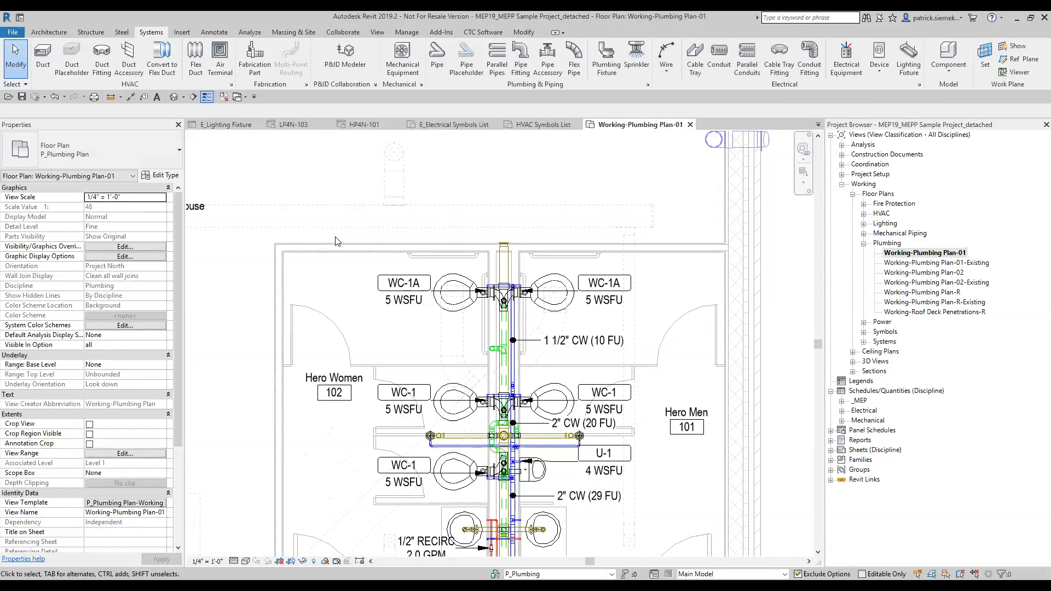
scroll(418, 327, up, 1)
scroll(418, 327, up, 1)
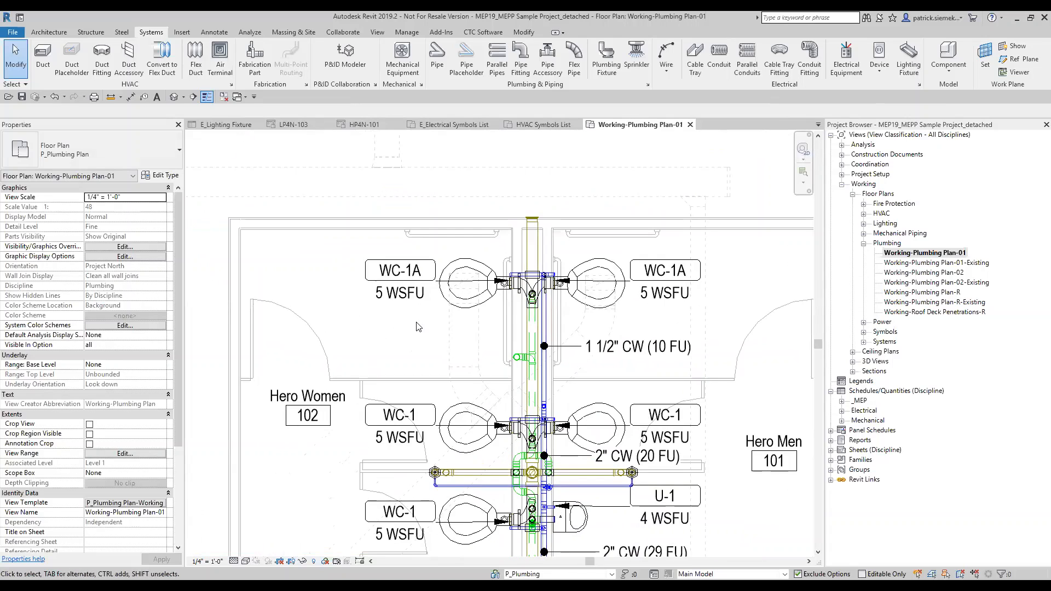
scroll(487, 282, up, 6)
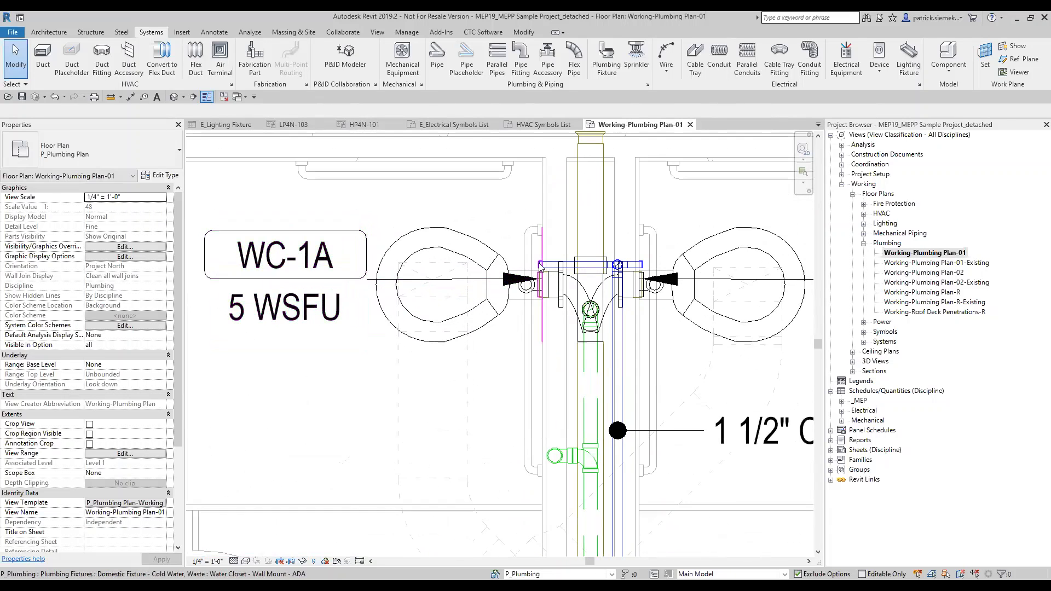
click(540, 267)
click(503, 381)
scroll(503, 380, down, 2)
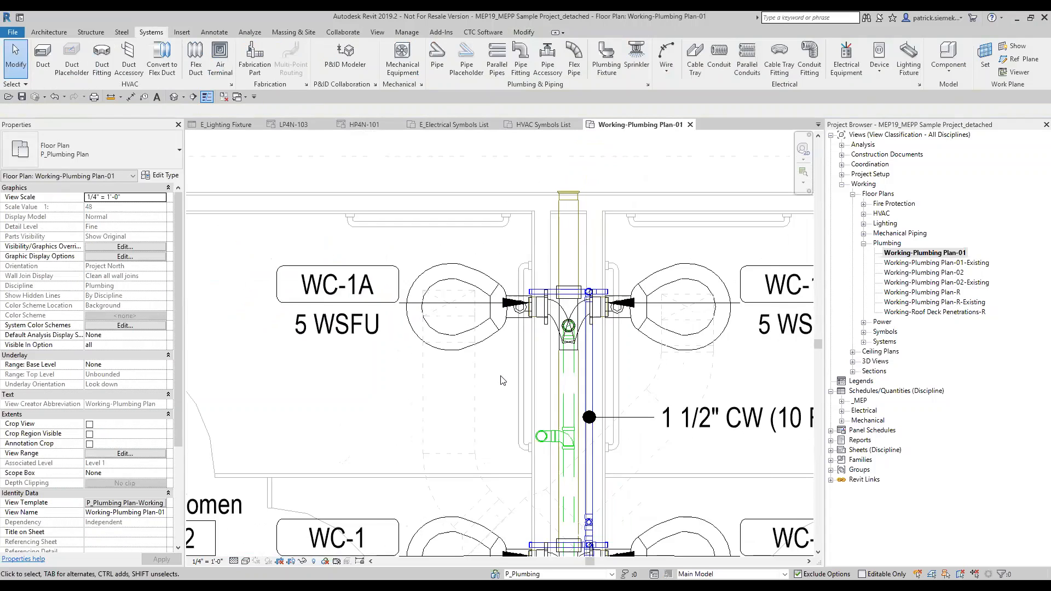
scroll(502, 380, down, 2)
middle_drag(476, 274, 470, 208)
scroll(477, 247, down, 1)
scroll(511, 451, down, 1)
middle_drag(510, 451, 485, 329)
scroll(575, 408, up, 4)
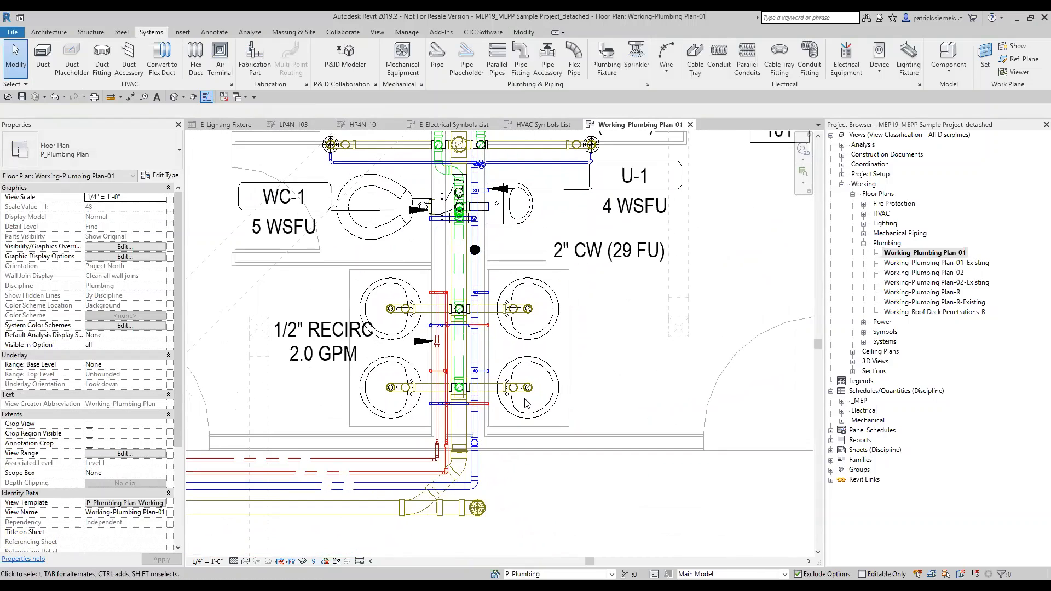
Step: Try placing another wall-hung ADA lavatory fixture with Create Similar, rotating its preview, and cancel the placement
click(567, 389)
key(c)
key(s)
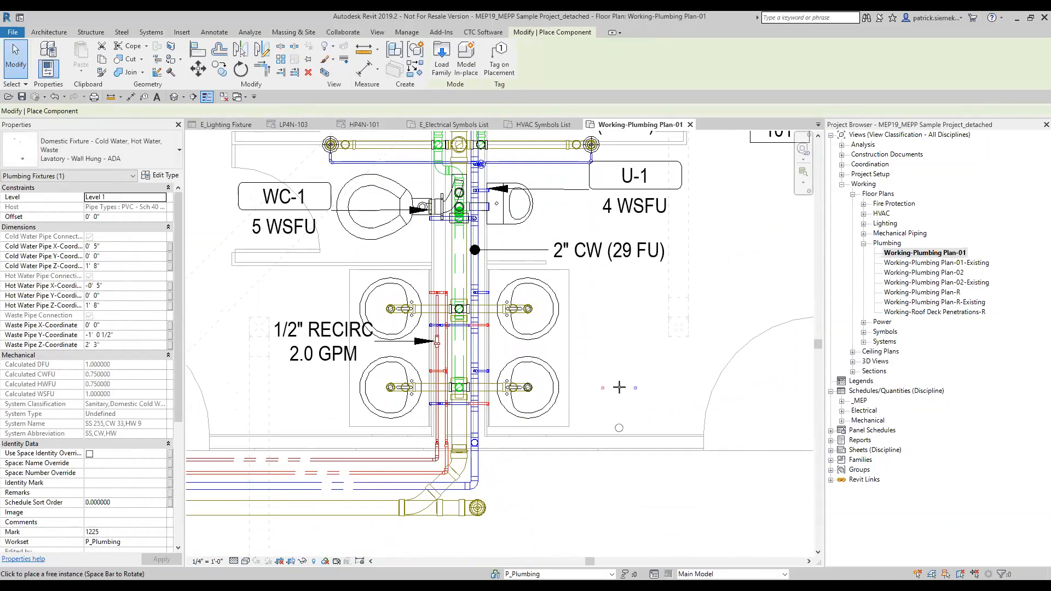
scroll(613, 388, up, 2)
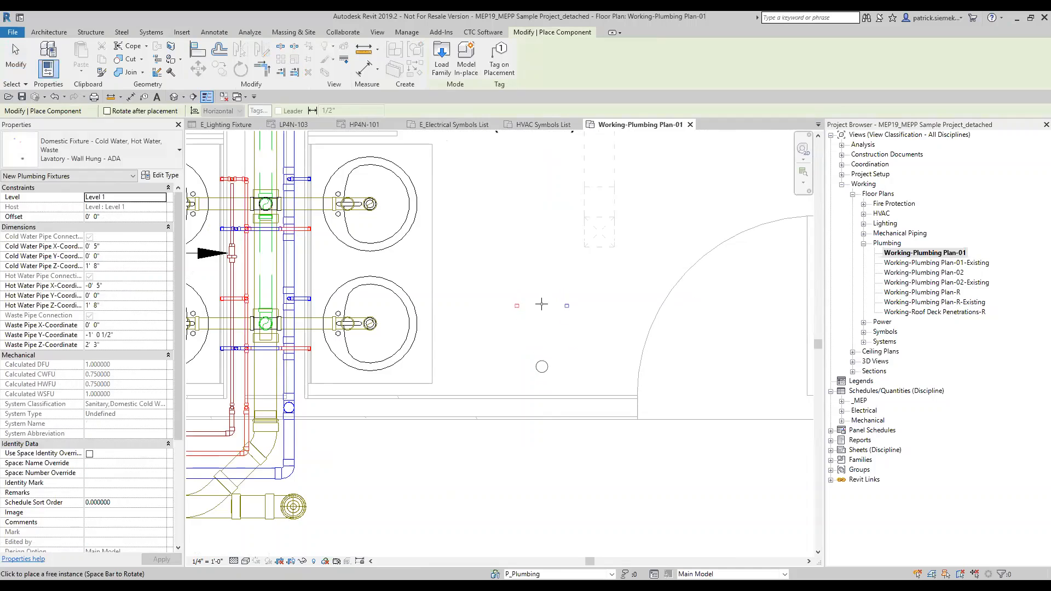
key(space)
key(space)
key(space)
key(space)
key(space)
key(Escape)
key(Escape)
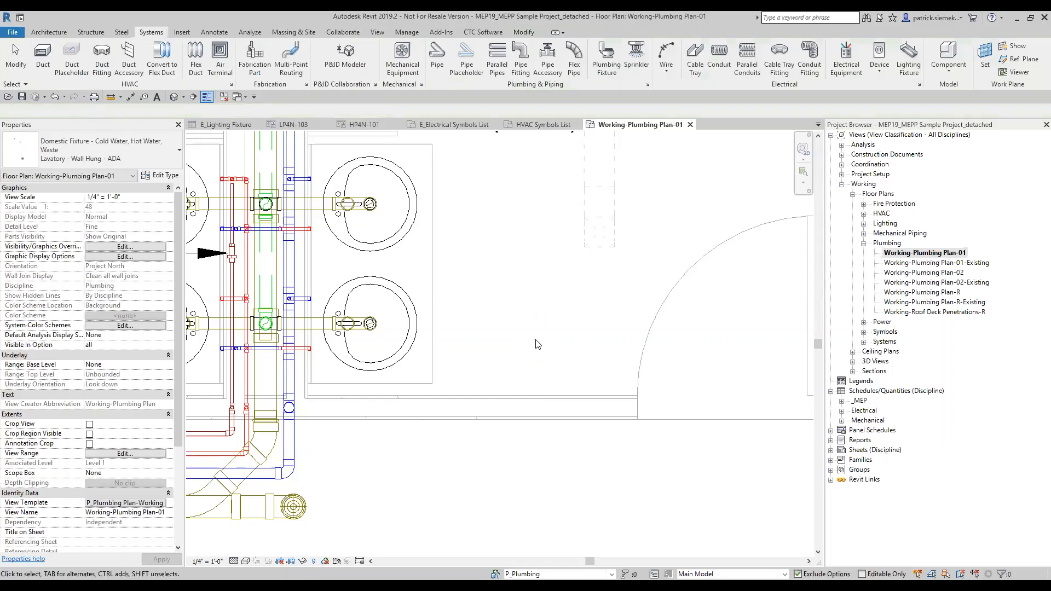
Step: Set the Cold Water Pipe X-Coordinate of the lower wall-hung ADA lavatory on the Hero Men side to 7"
scroll(500, 353, up, 2)
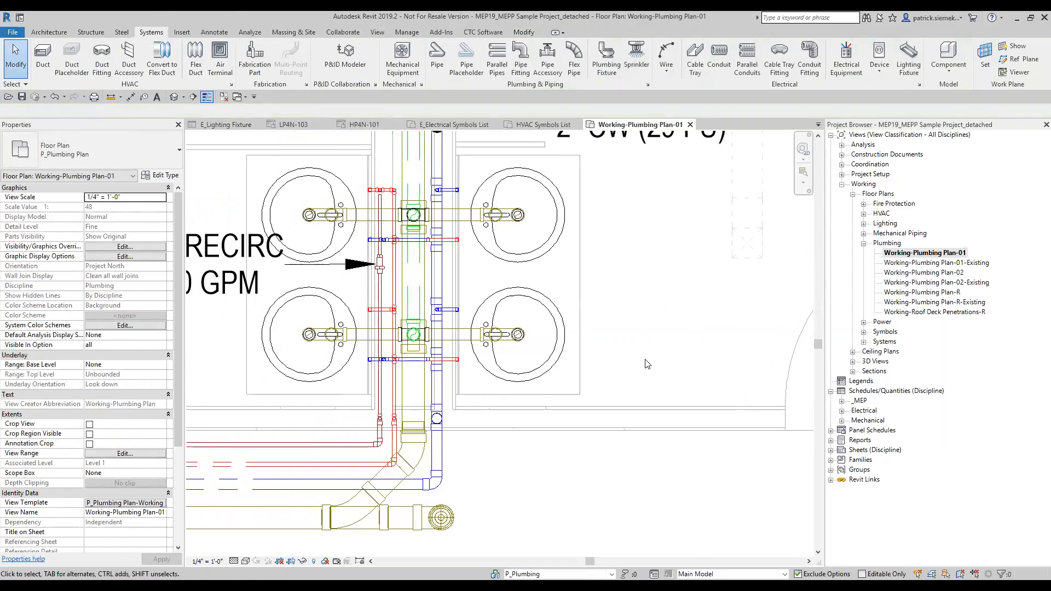
scroll(630, 339, up, 3)
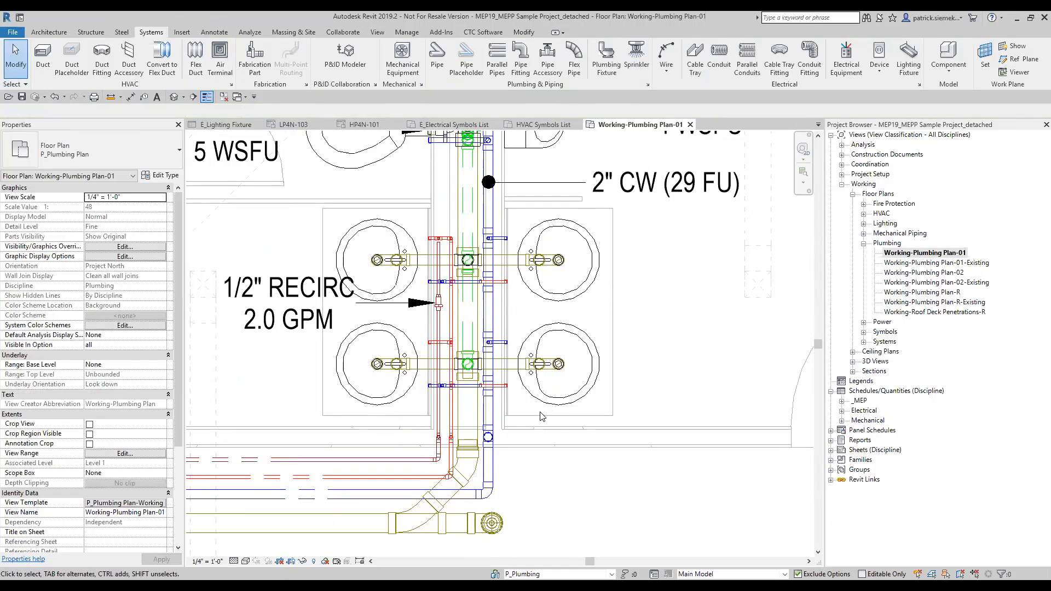
scroll(519, 410, up, 2)
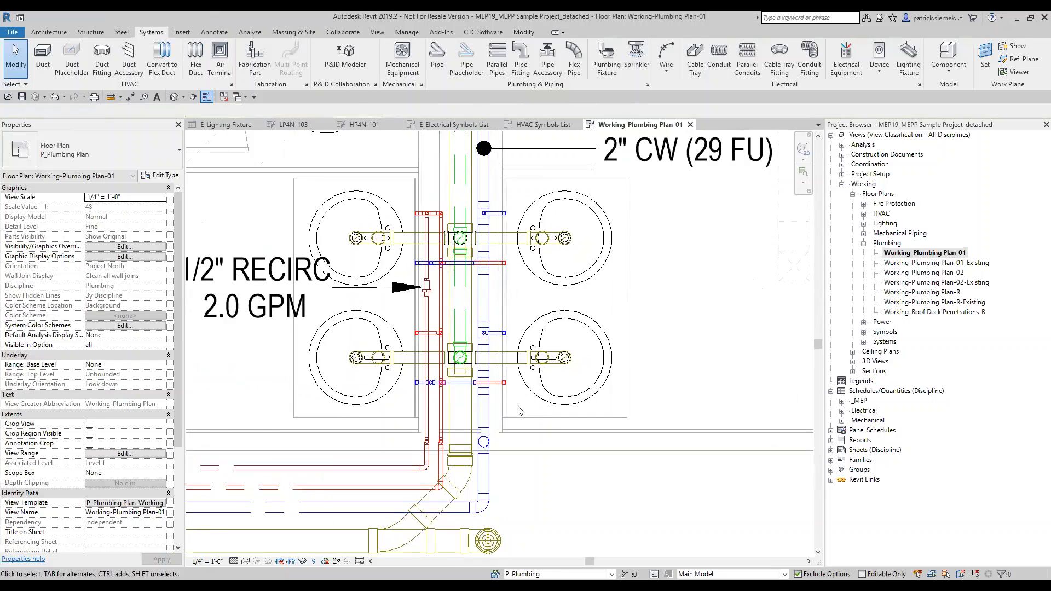
click(500, 398)
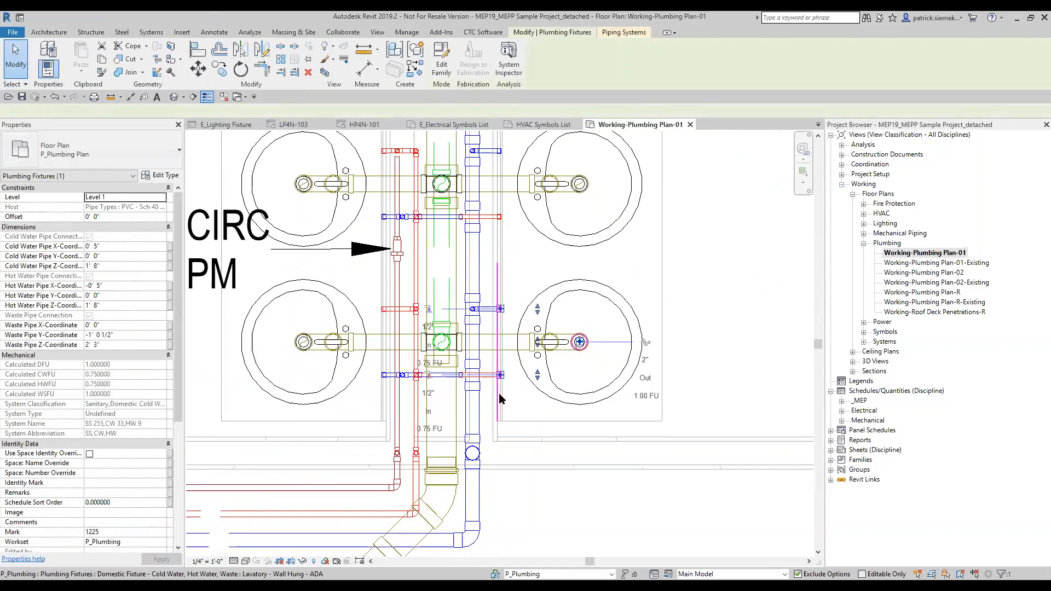
scroll(501, 395, up, 2)
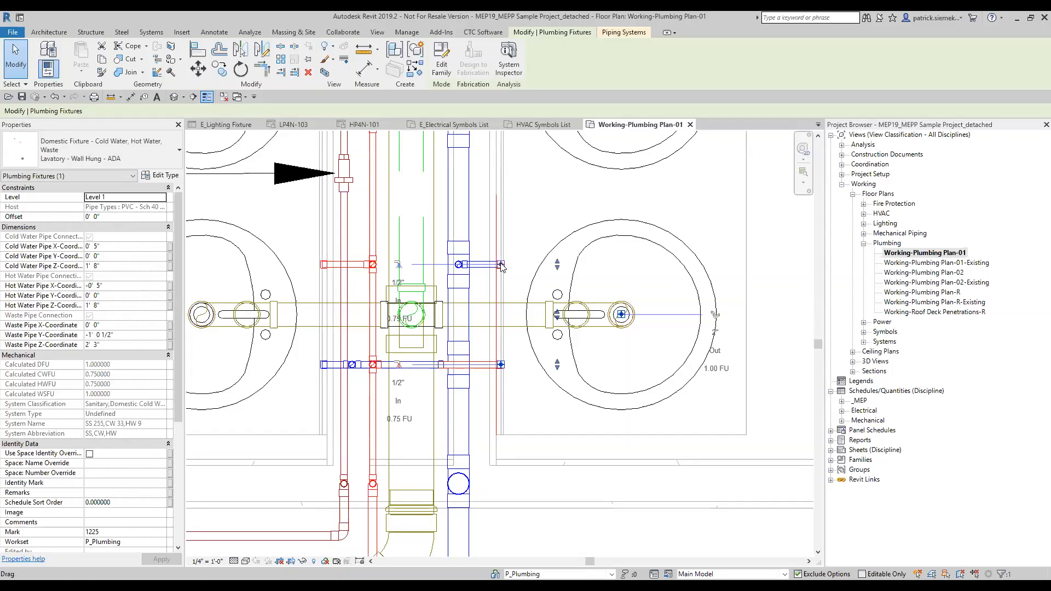
middle_drag(514, 247, 508, 272)
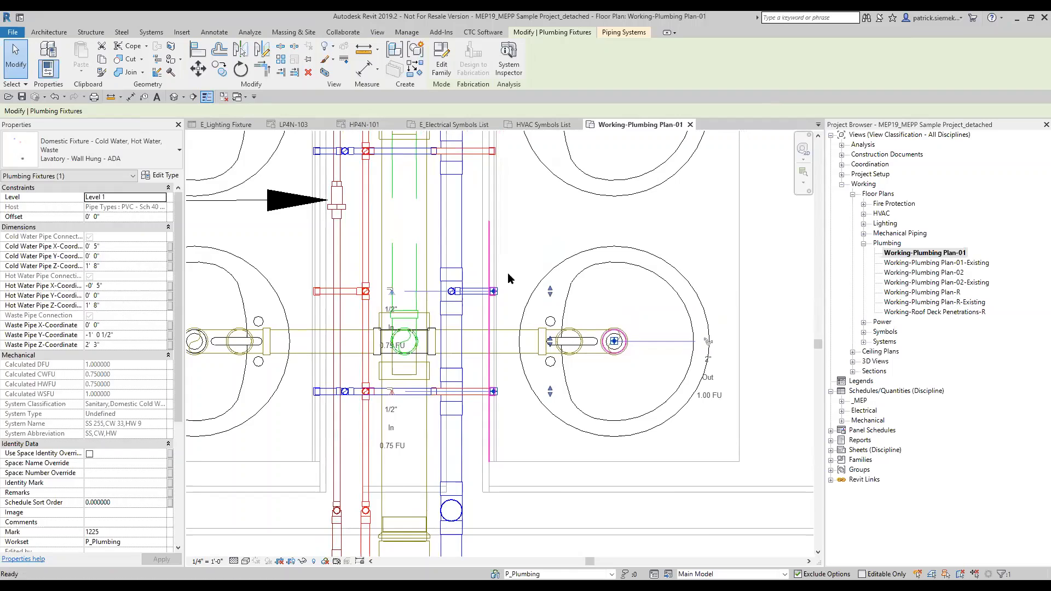
click(129, 245)
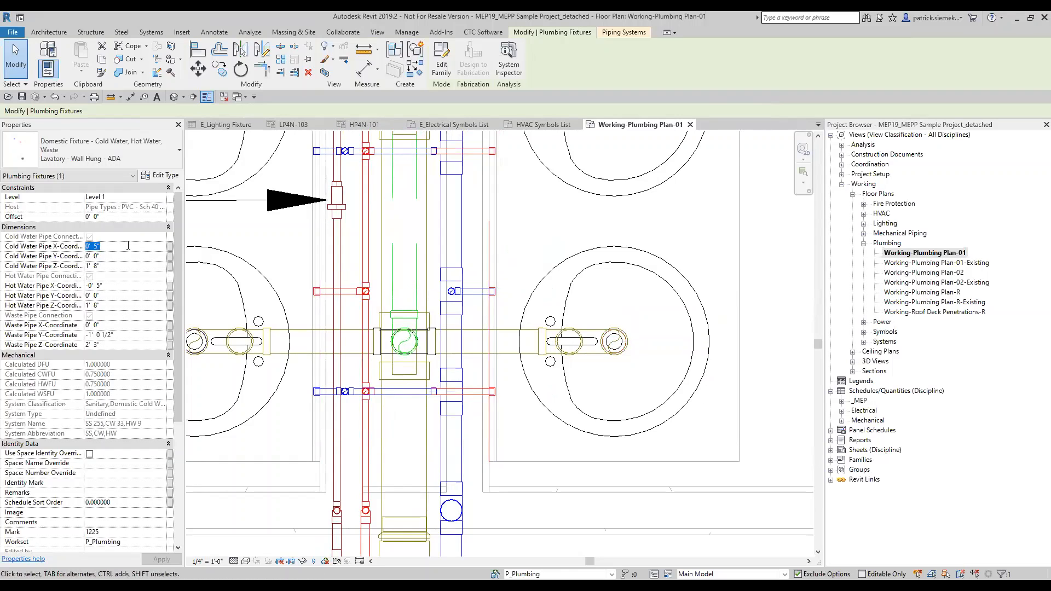
text(7')
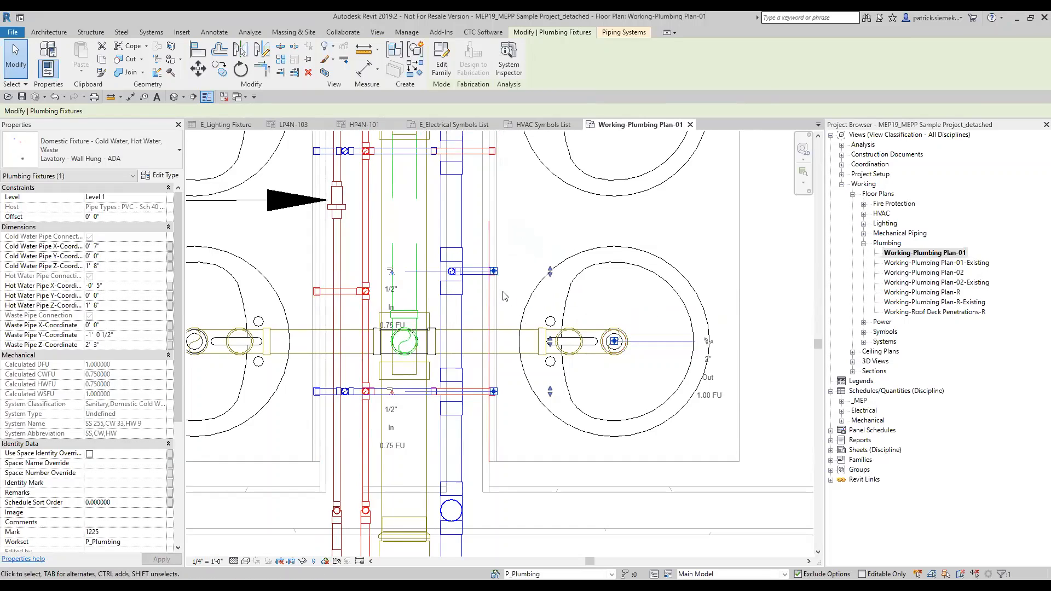
Step: Restore the same lavatory's Cold Water Pipe X-Coordinate to 5"
click(142, 247)
text(5)
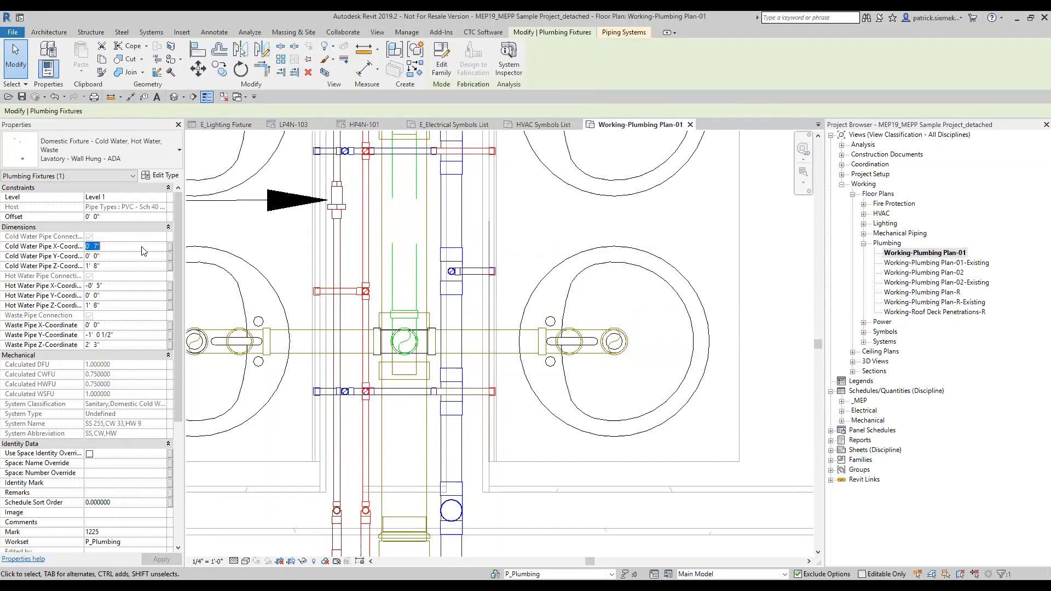
text(")
key(Return)
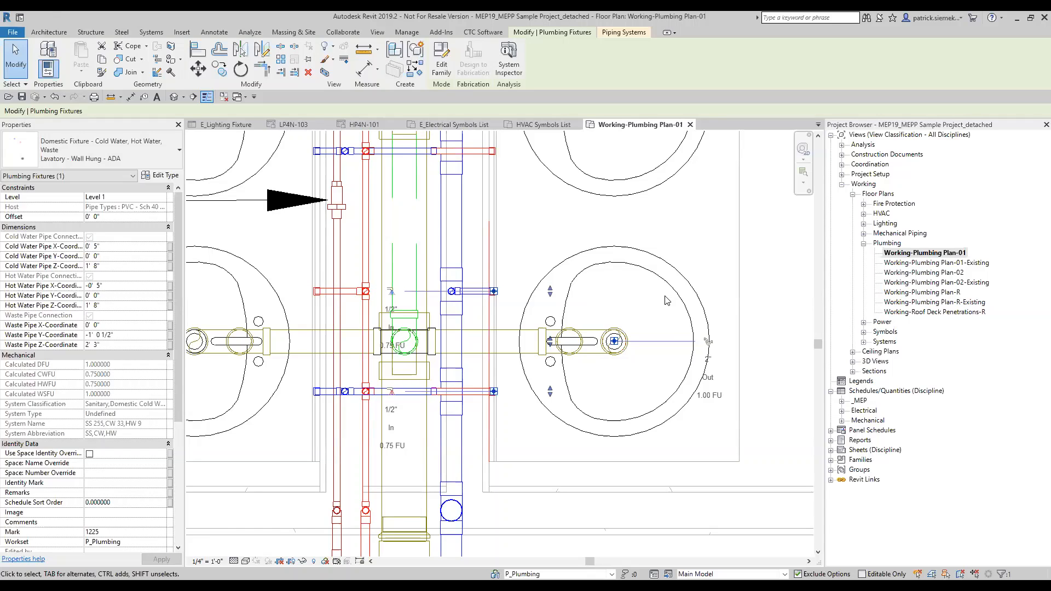
Step: Examine the fixture tags and cold water pipe size tags across the Hero Women 102 and Hero Men 101 restrooms
scroll(670, 237, down, 5)
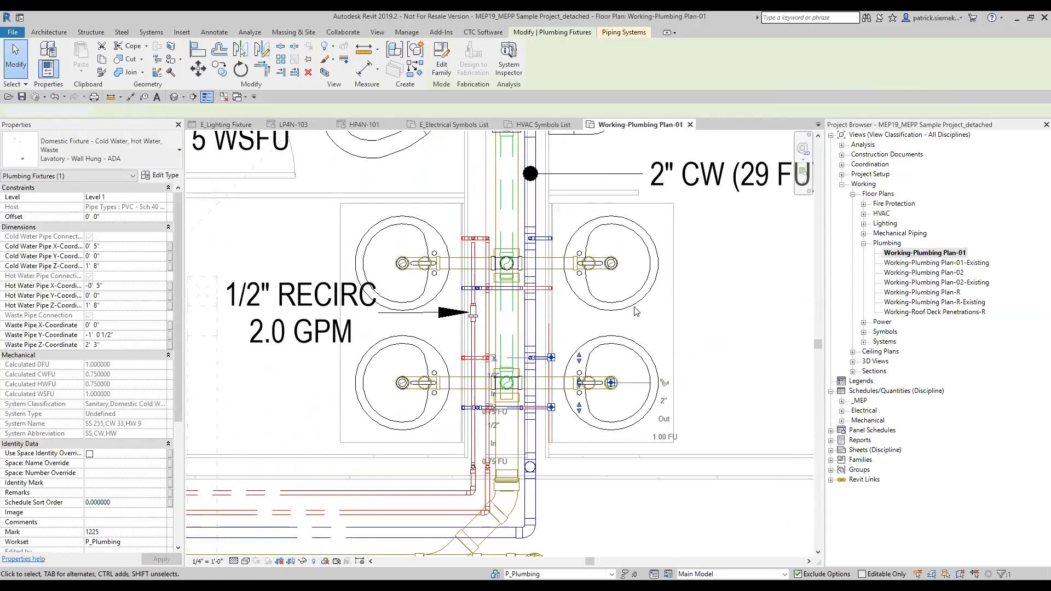
click(634, 307)
scroll(634, 308, down, 1)
middle_drag(636, 291, 628, 349)
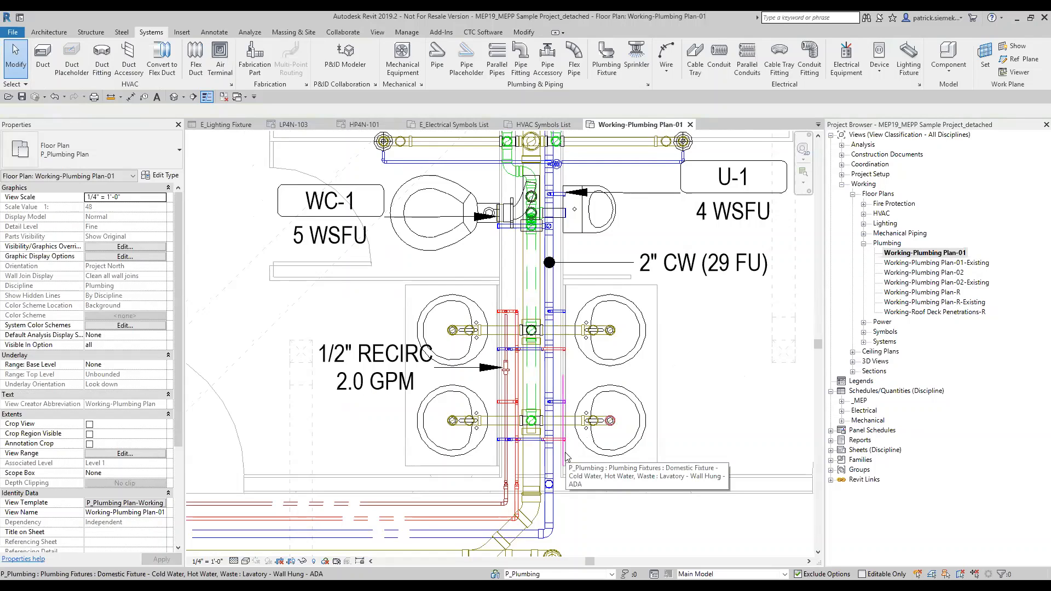
scroll(567, 457, down, 8)
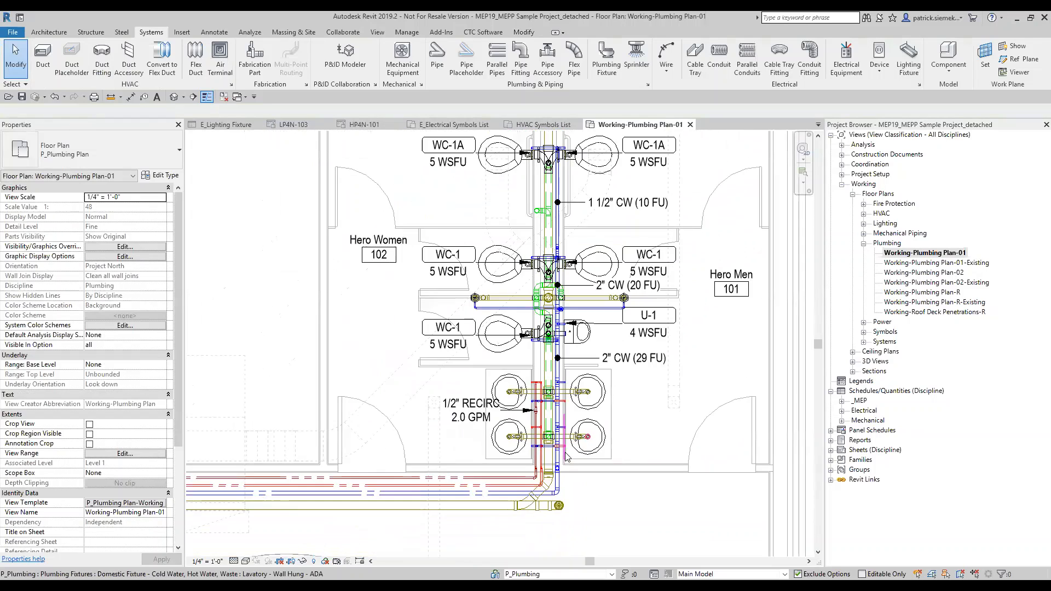
middle_drag(652, 436, 582, 408)
scroll(624, 431, up, 3)
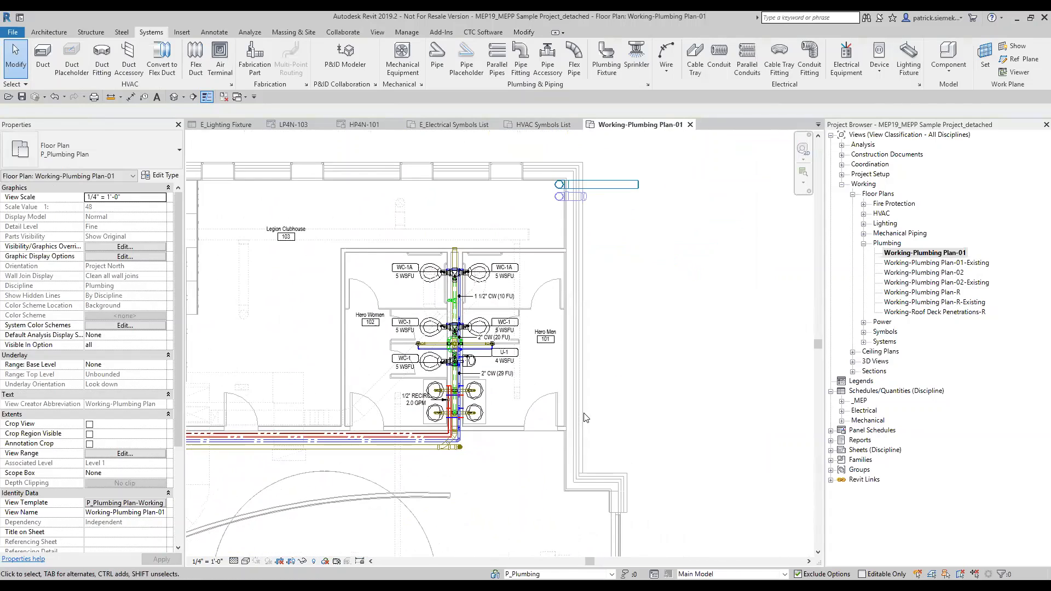
middle_drag(519, 352, 497, 350)
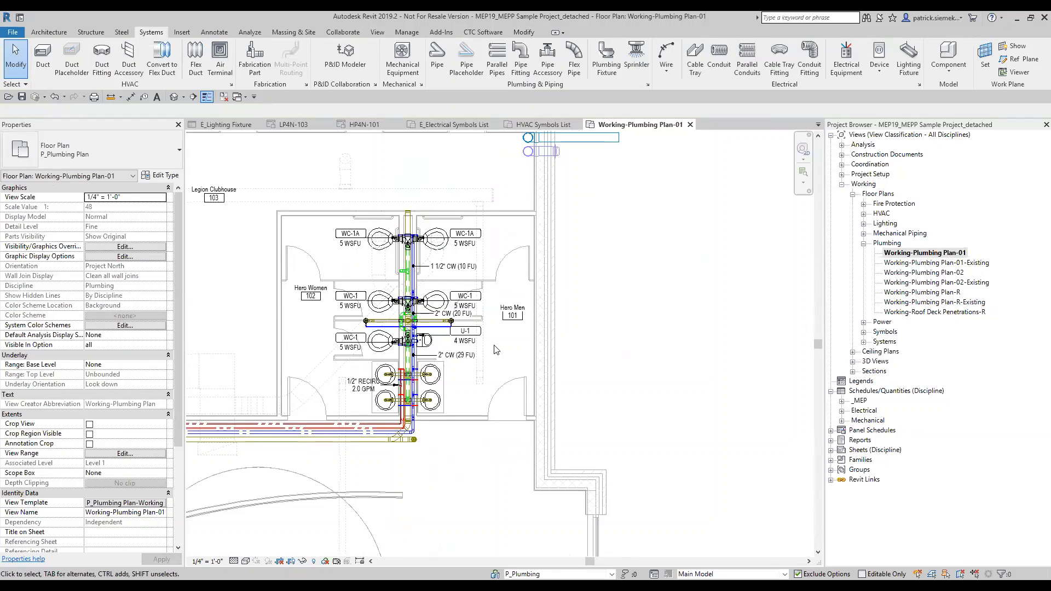
scroll(548, 329, up, 3)
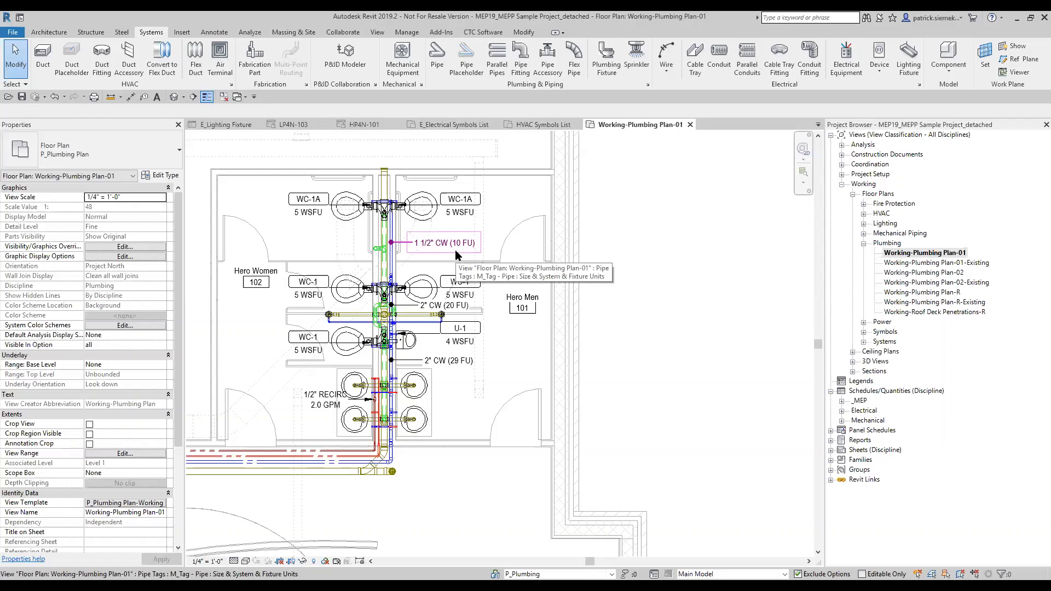
scroll(359, 181, up, 5)
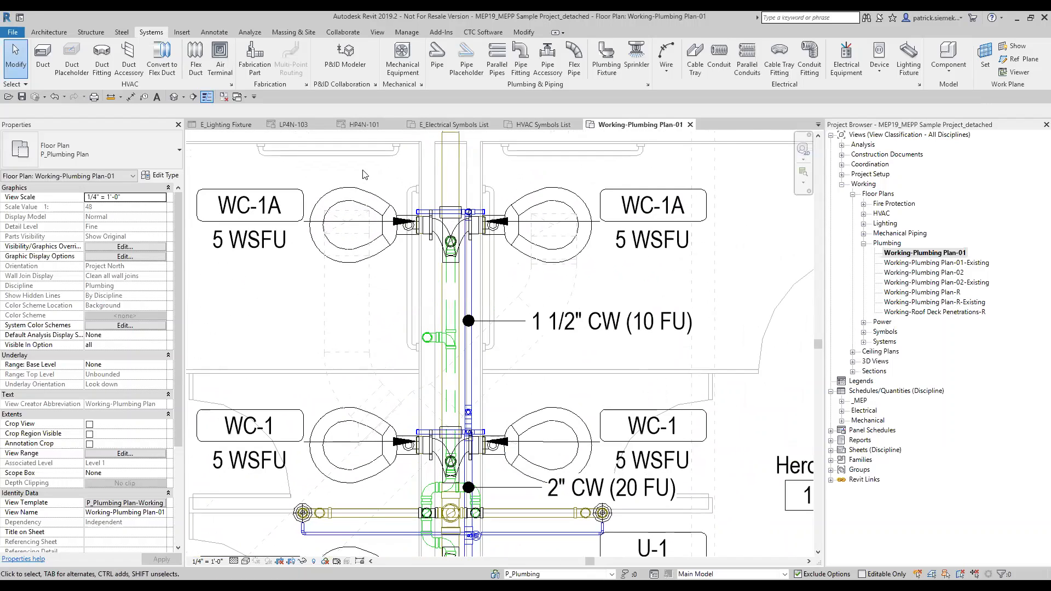
scroll(537, 292, down, 4)
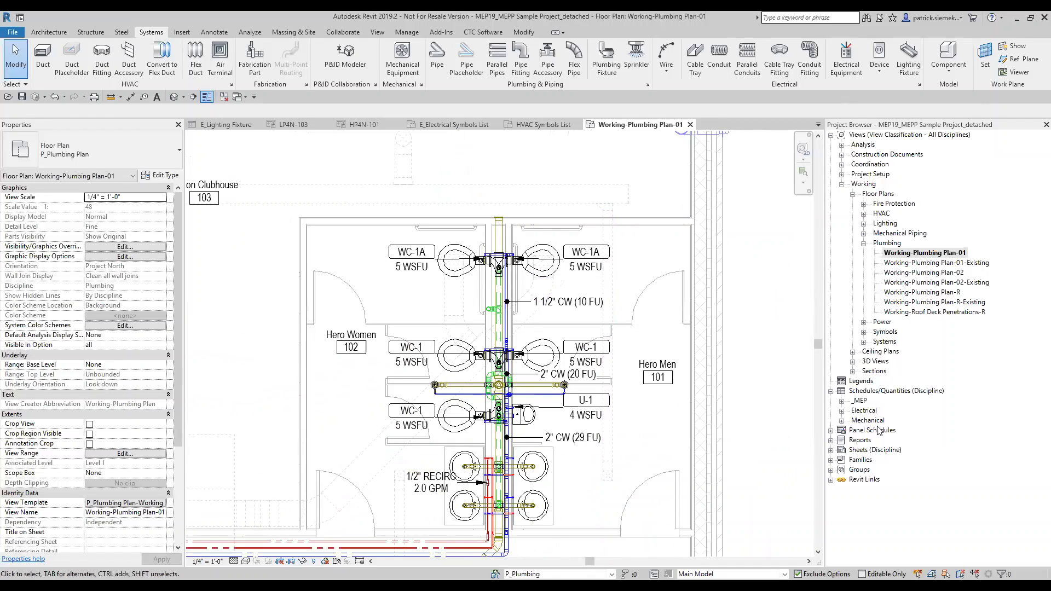
Step: Place the model group P_Chase Assembly - Water Closet - Wall Hung ADA - Back to Back outside the exterior wall beside Hero Men 101
click(832, 469)
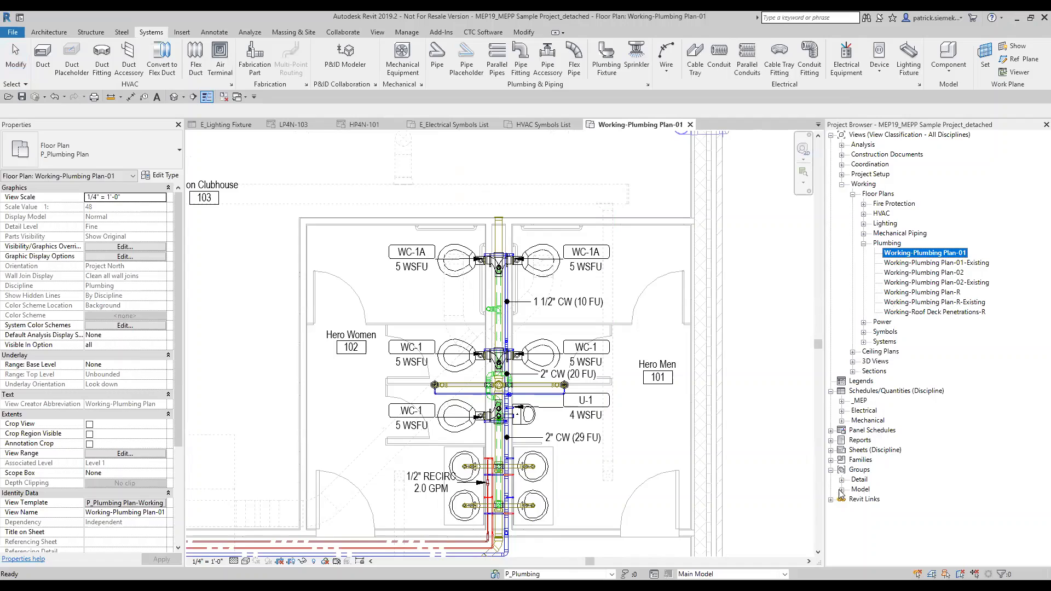
click(842, 489)
scroll(736, 395, down, 1)
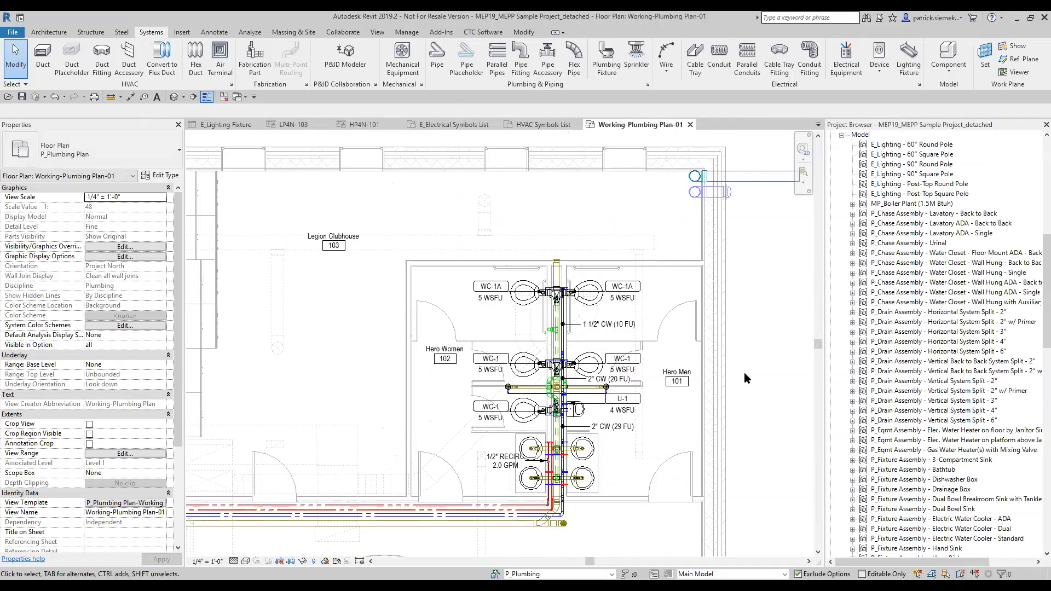
middle_drag(744, 373, 545, 299)
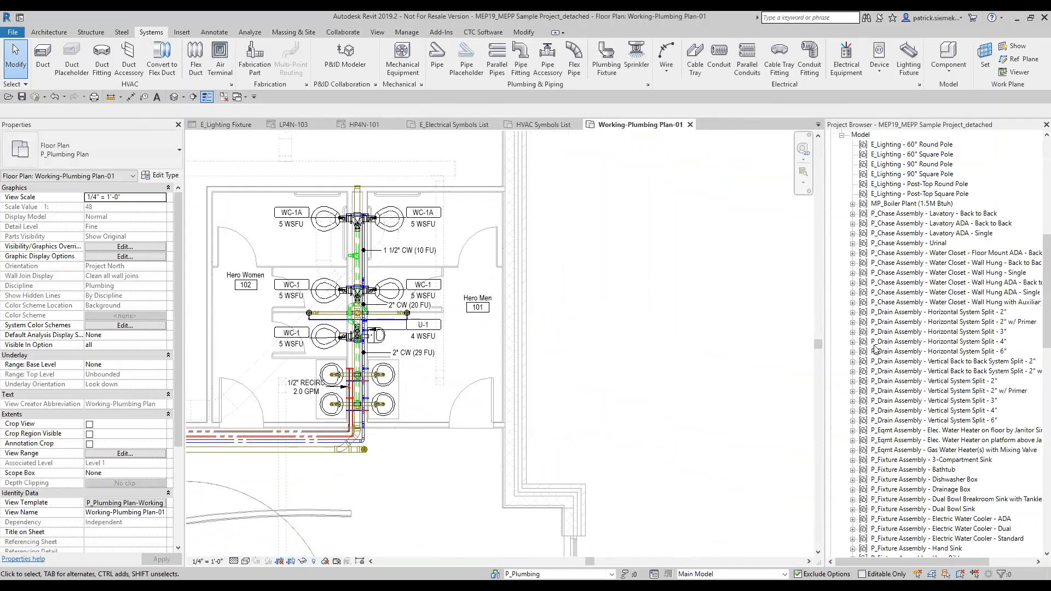
click(974, 283)
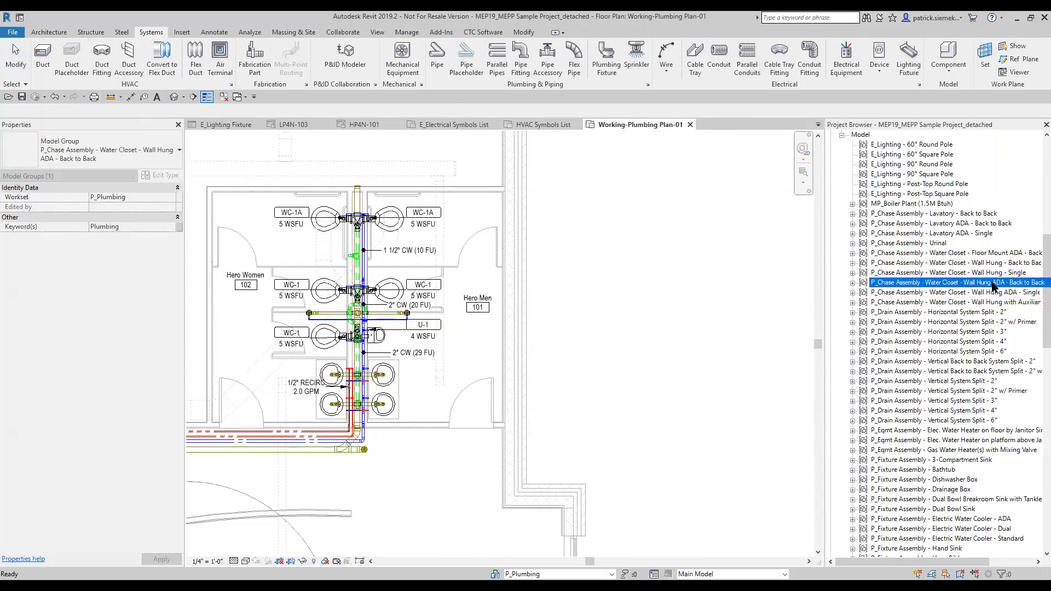
drag(994, 287, 599, 246)
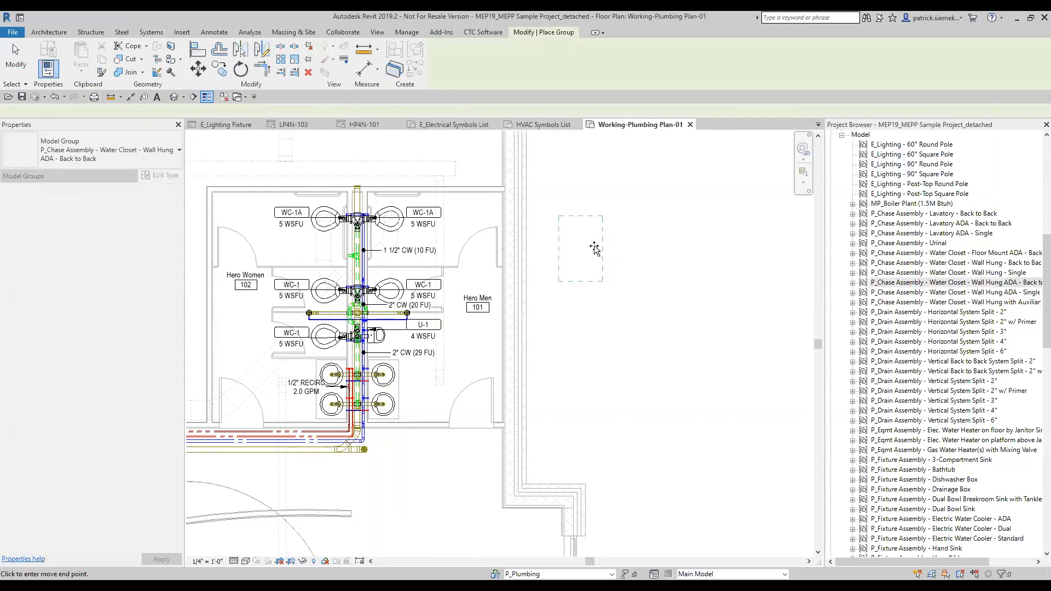
click(594, 248)
click(619, 243)
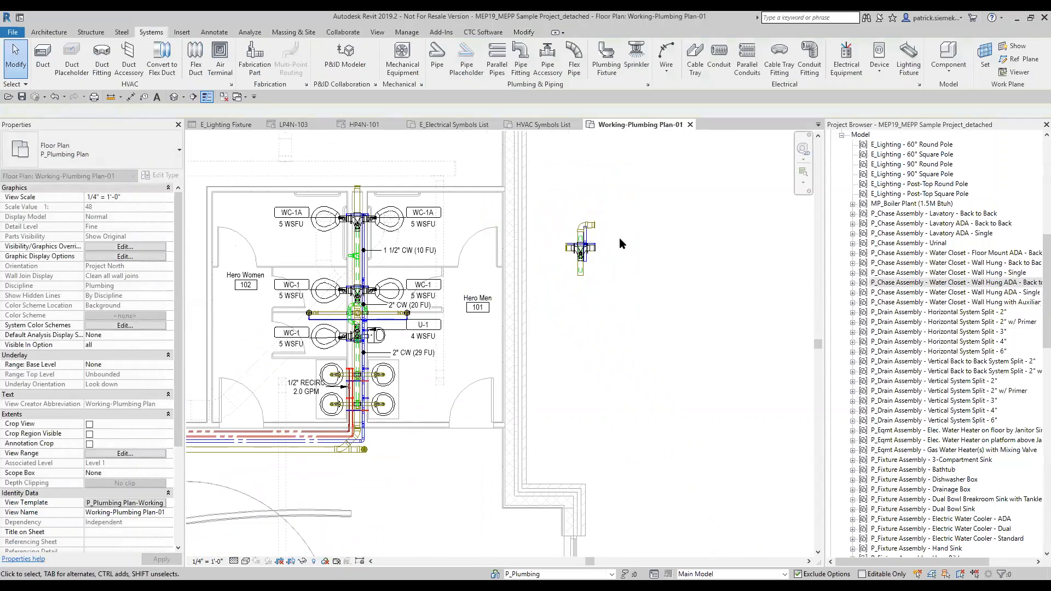
Step: Place the model group P_Chase Assembly - Water Closet - Wall Hung - Back to Back below the ADA assembly
scroll(620, 238, up, 2)
scroll(608, 230, up, 1)
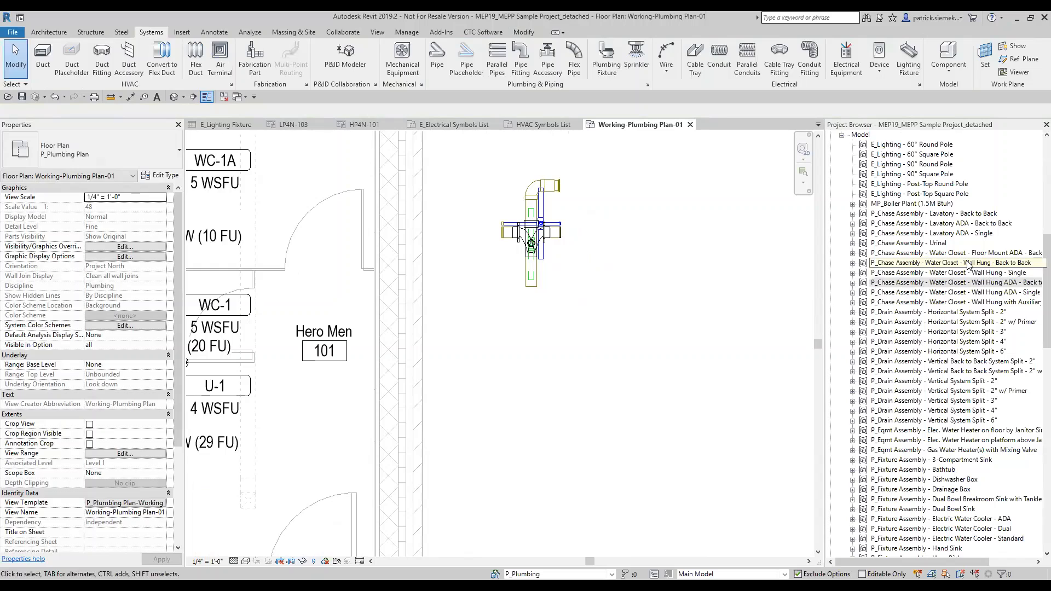
drag(968, 265, 536, 384)
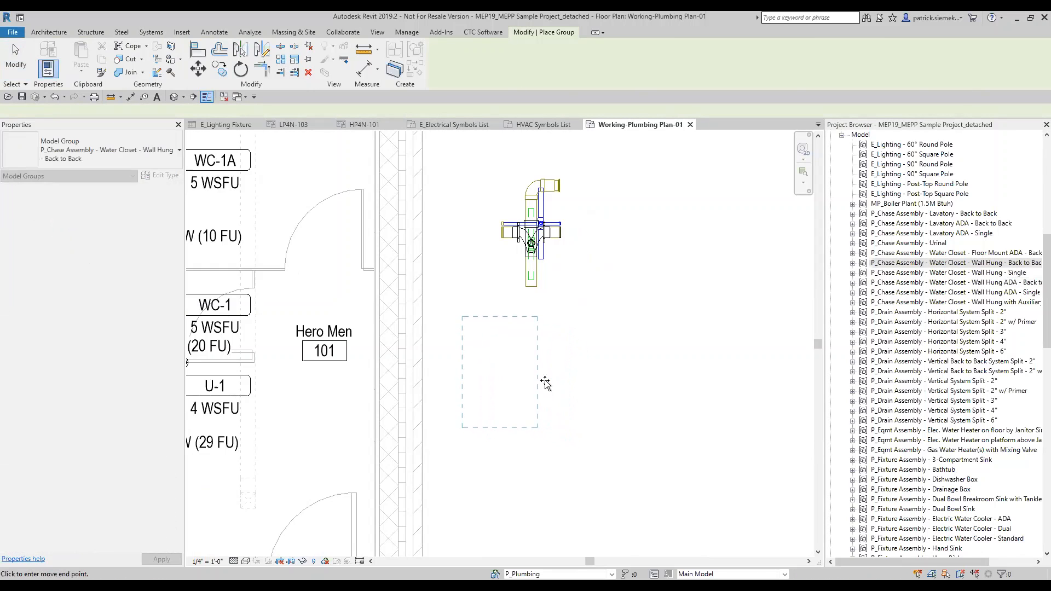
click(545, 383)
key(Escape)
key(Escape)
Step: Align the lower water closet assembly with the vertical waste pipe centerline of the ADA assembly above it
scroll(531, 340, up, 1)
key(a)
key(l)
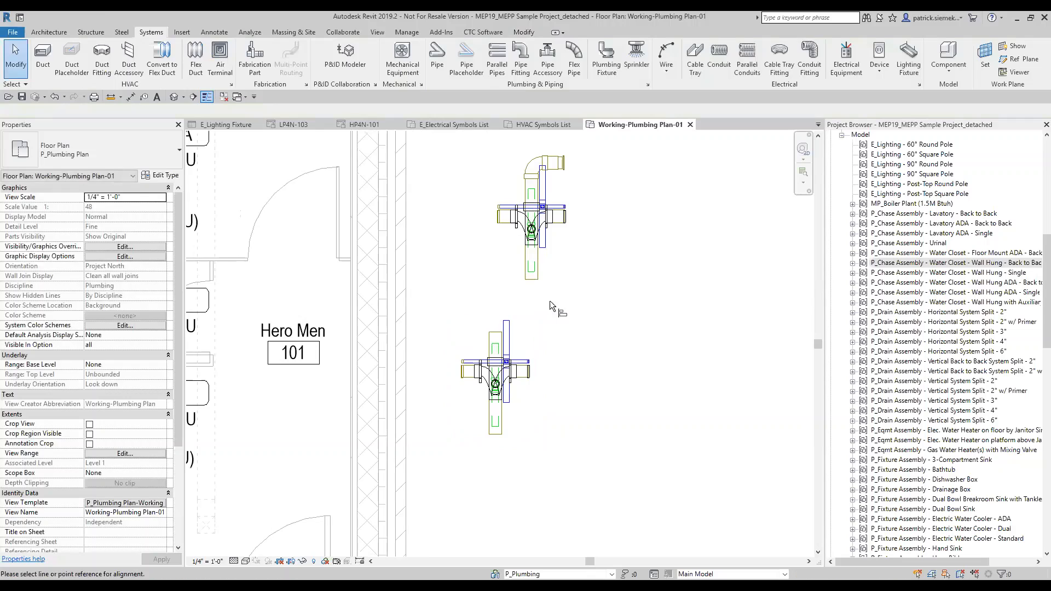
click(531, 263)
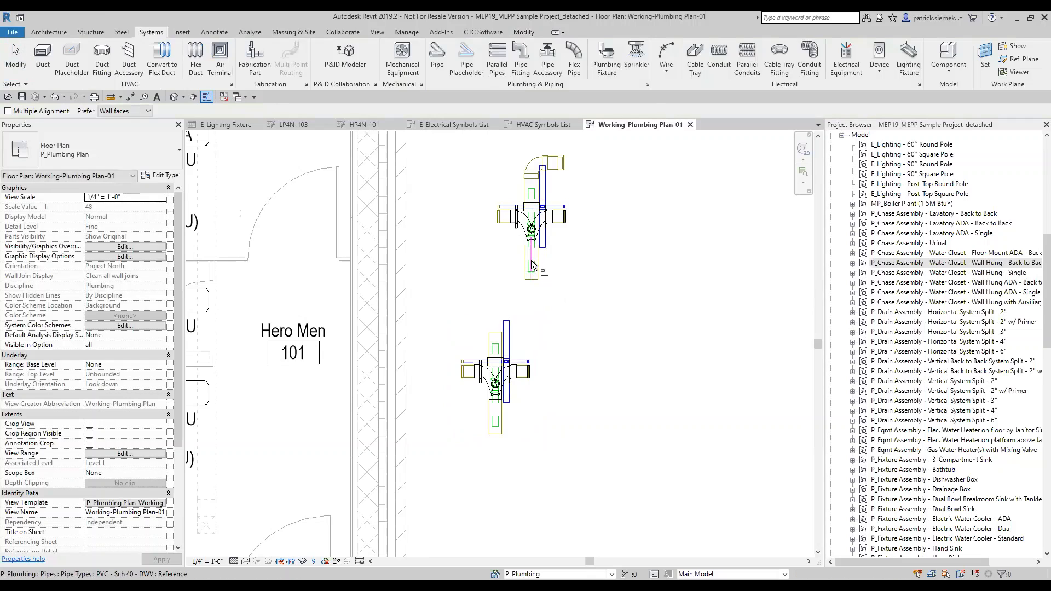
click(496, 358)
key(Escape)
key(Escape)
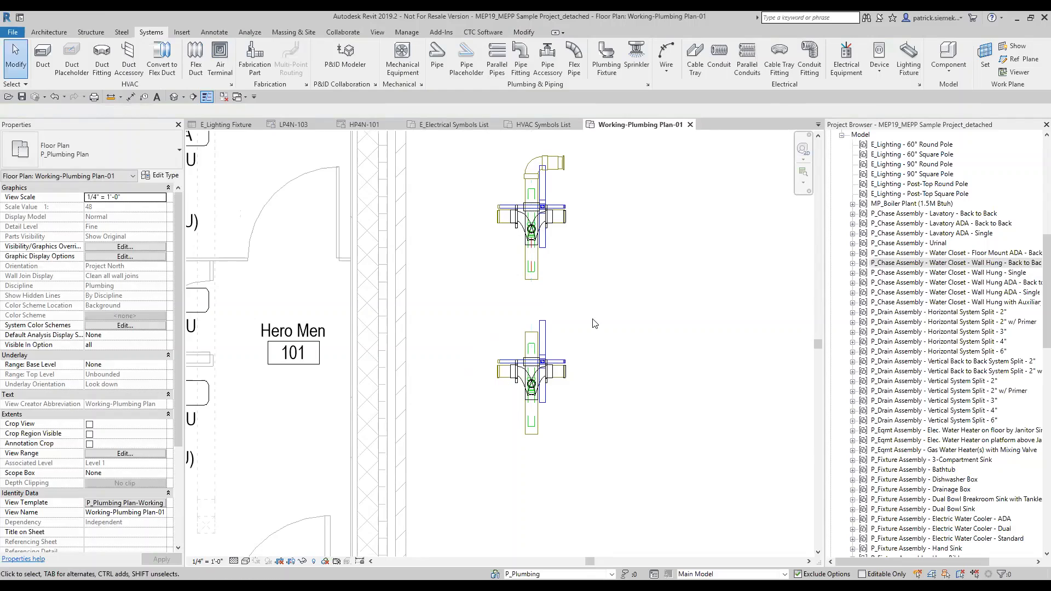
Step: Attach the Floor Plan: Above Floor detail group to the upper ADA water closet assembly
scroll(593, 323, down, 2)
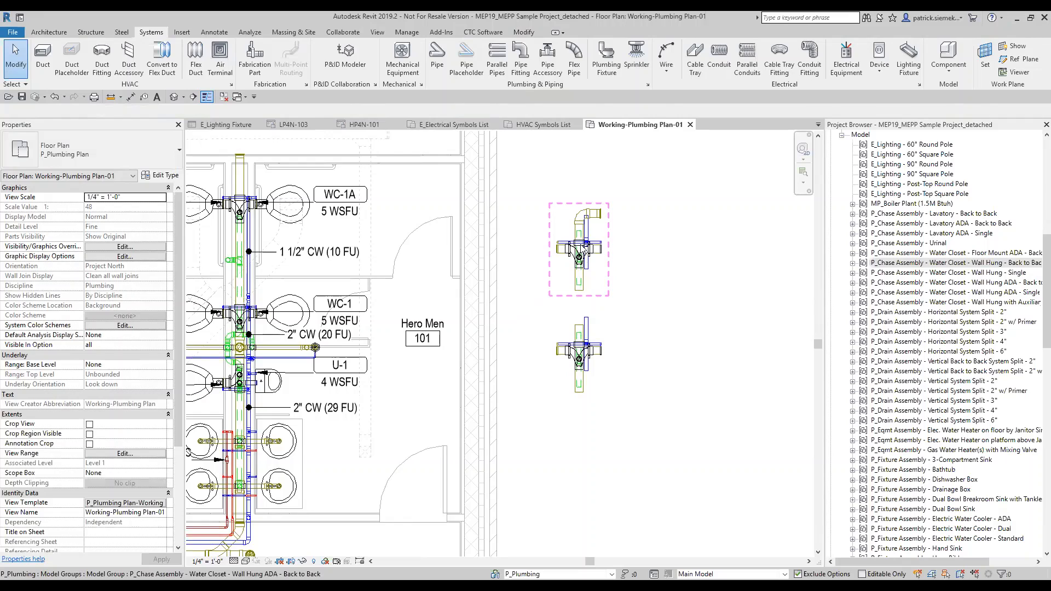
click(584, 253)
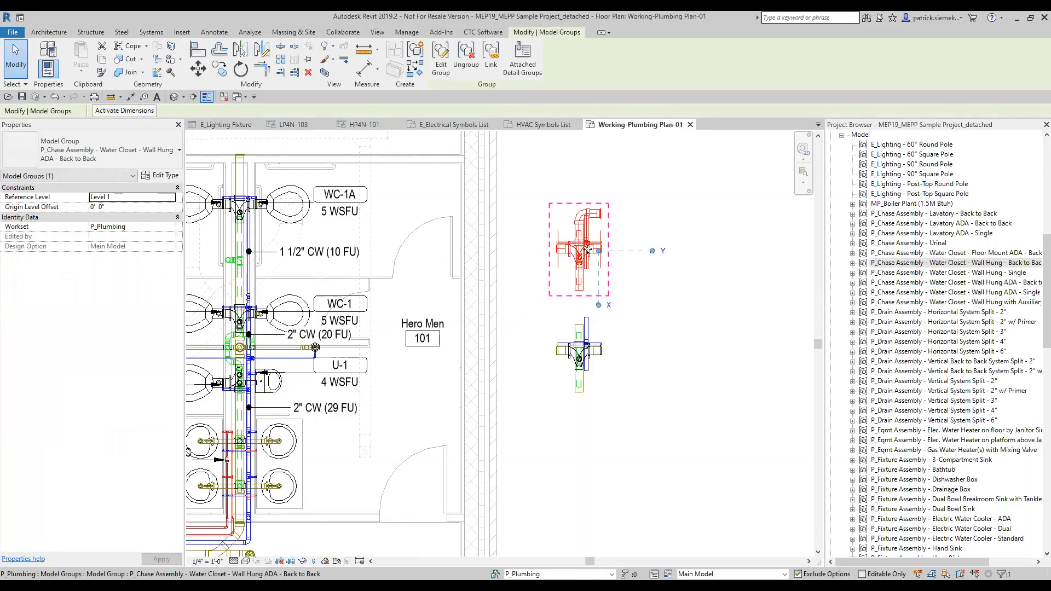
click(523, 58)
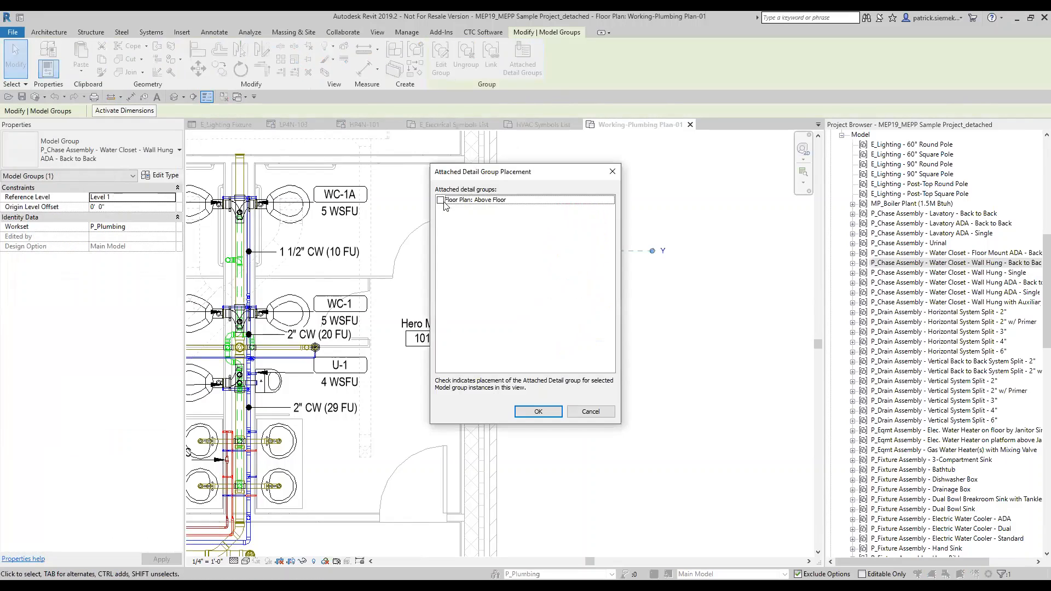
click(441, 201)
click(538, 411)
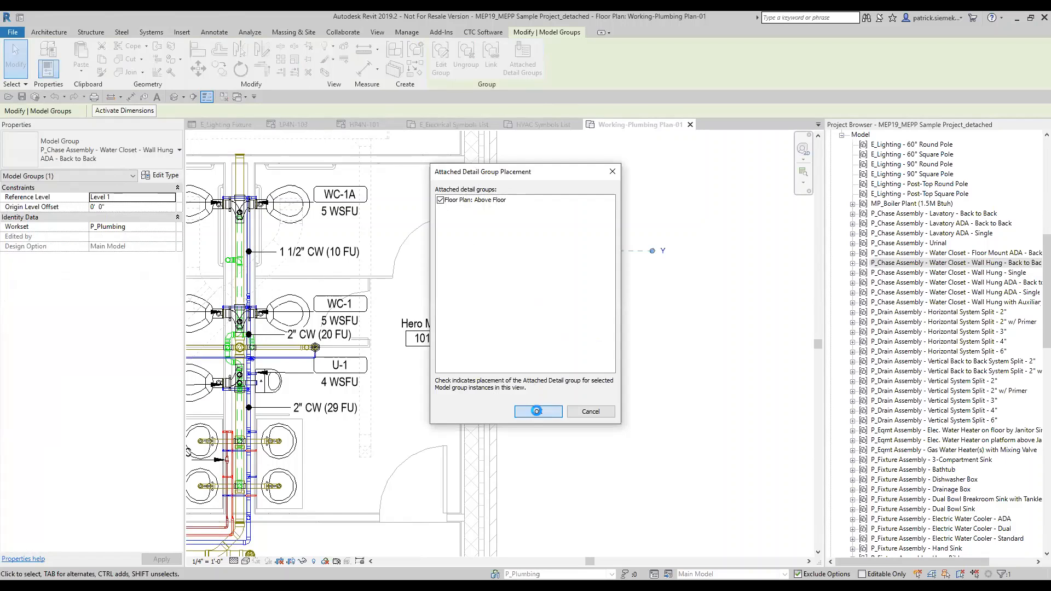
click(610, 430)
Step: Attach the Floor Plan: Above Floor detail group to the lower wall-hung water closet assembly
scroll(609, 420, up, 1)
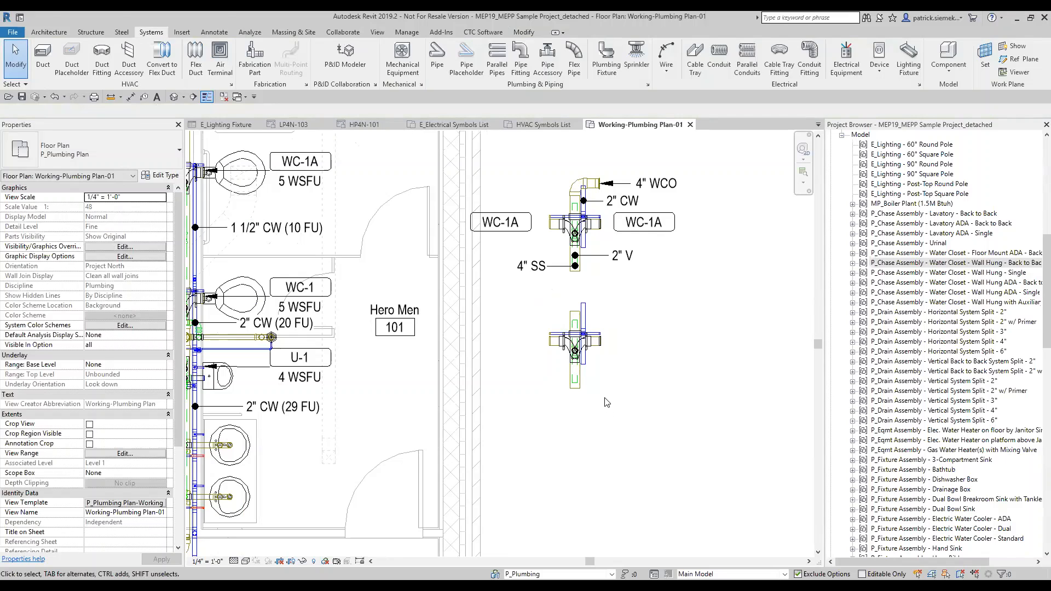
click(585, 346)
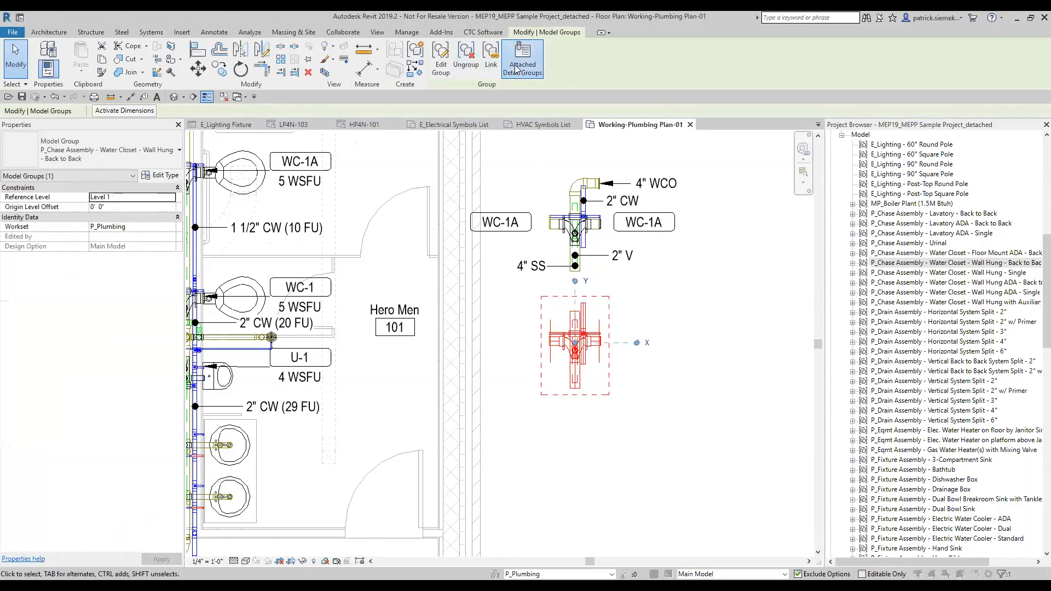
click(515, 68)
click(441, 201)
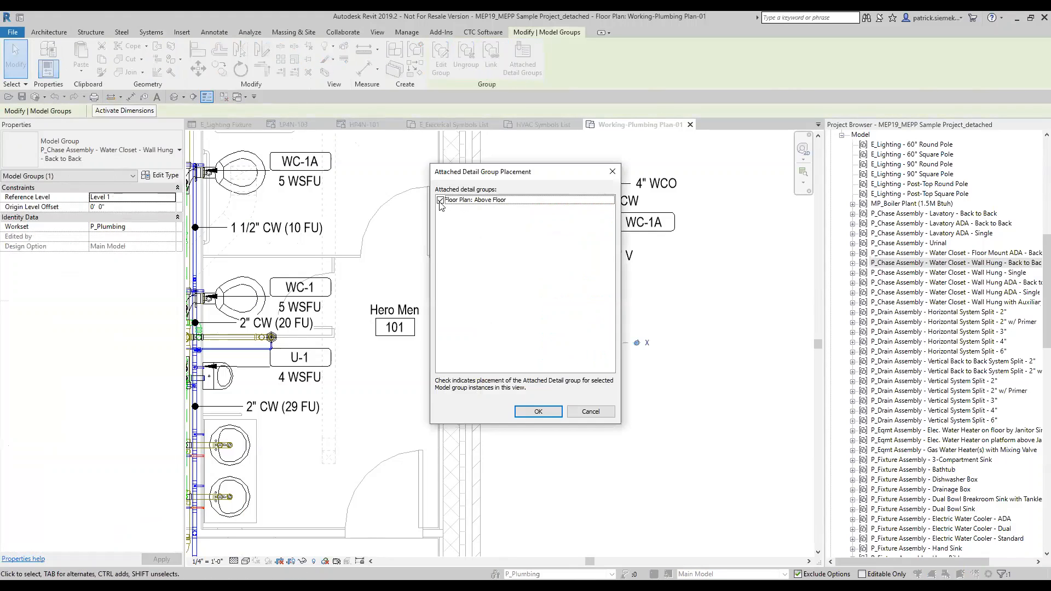
click(539, 412)
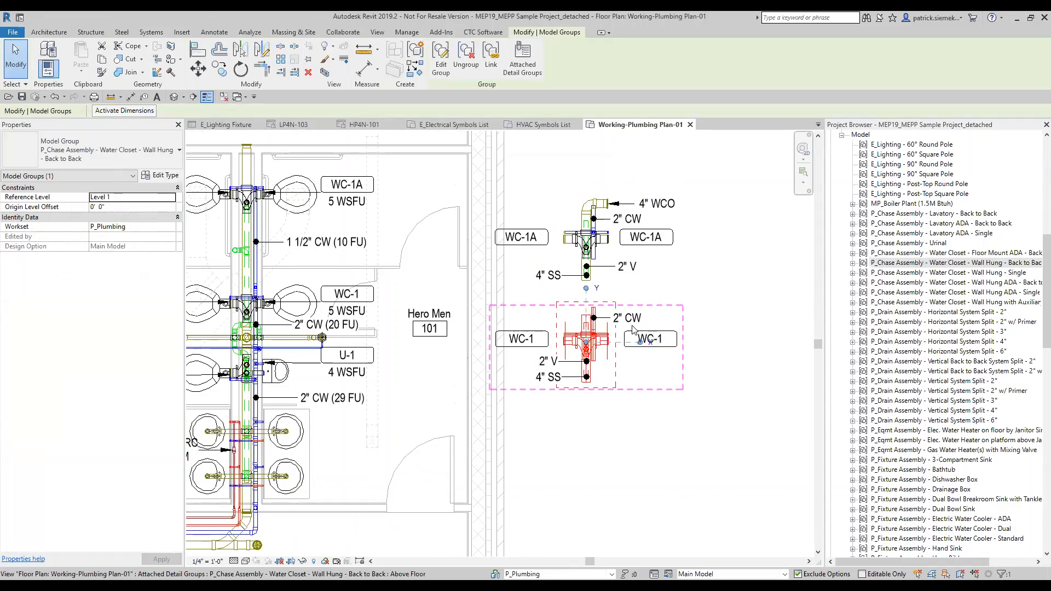
Step: Nudge the lower wall-hung water closet assembly slightly upward and compare its attached tags with the restroom plan
scroll(634, 329, up, 1)
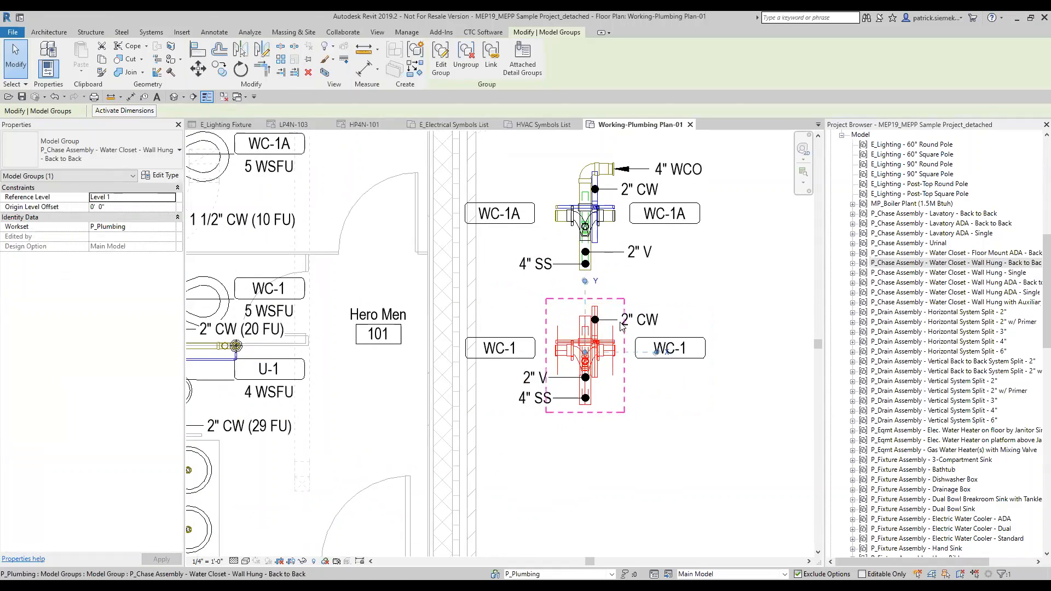
key(Up)
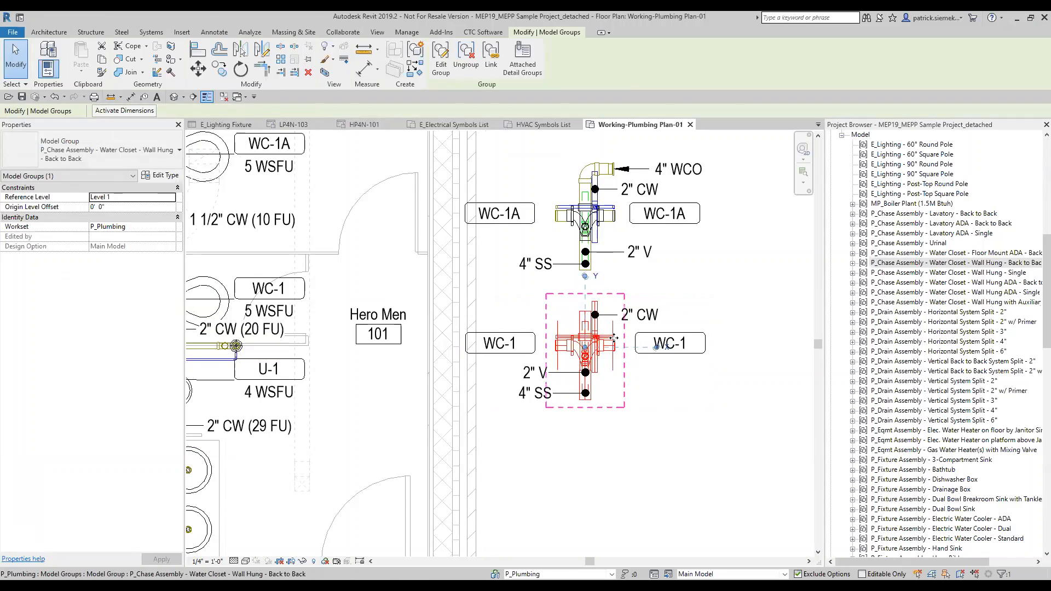
scroll(515, 272, up, 2)
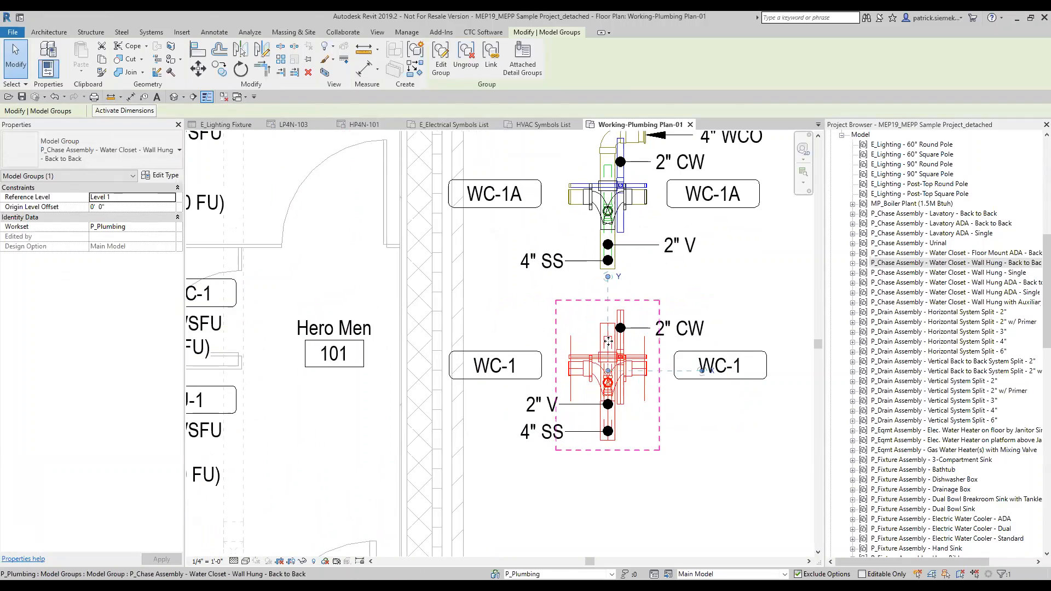
key(Tab)
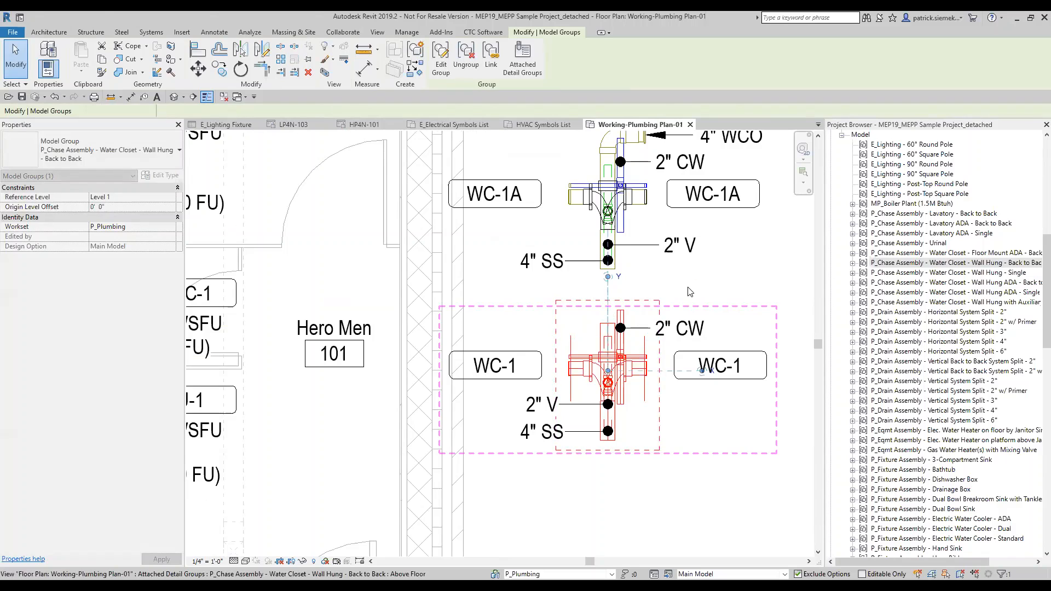
scroll(688, 292, down, 1)
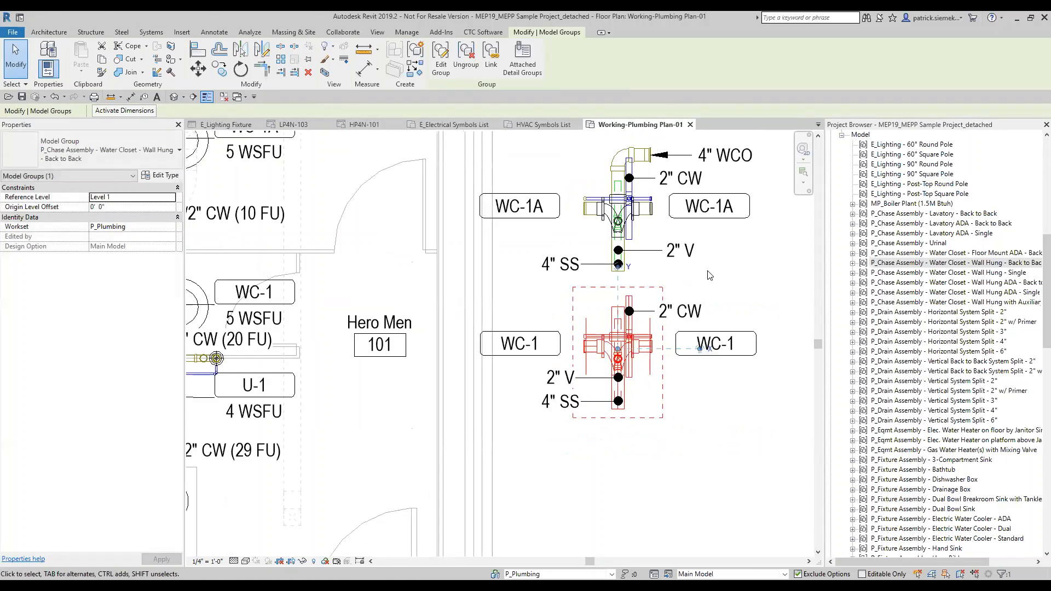
middle_drag(708, 274, 679, 319)
scroll(679, 319, down, 3)
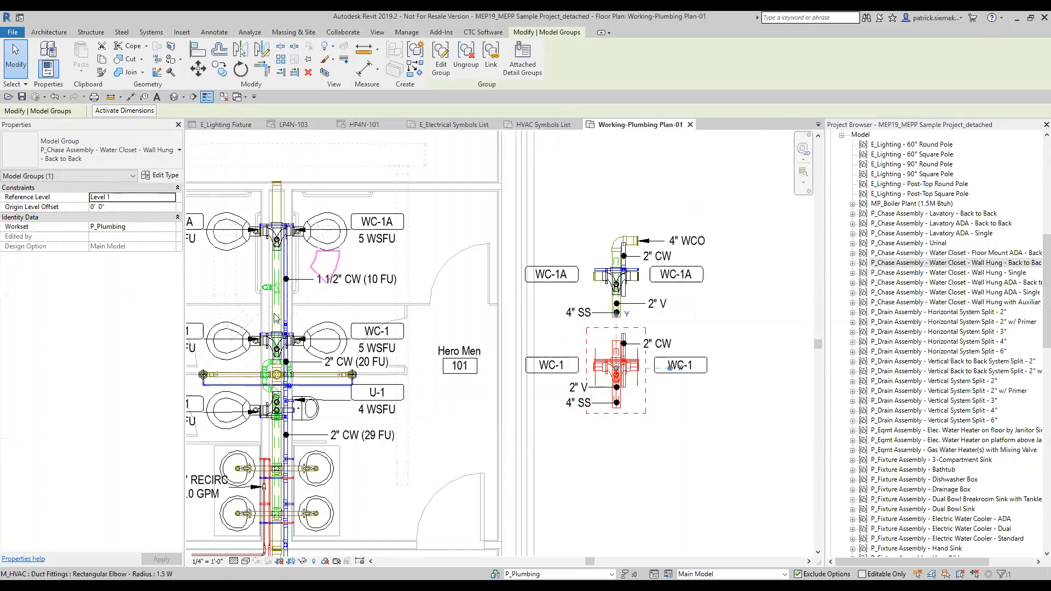
scroll(626, 326, up, 3)
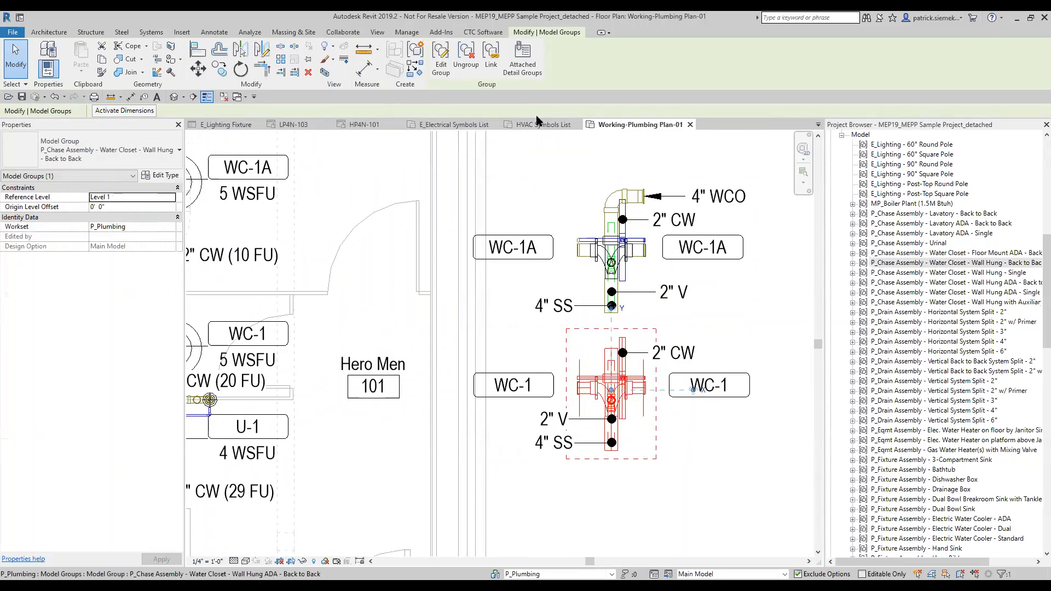
Step: Ungroup both the lower water closet assembly and the ADA assembly above it
click(472, 56)
click(614, 241)
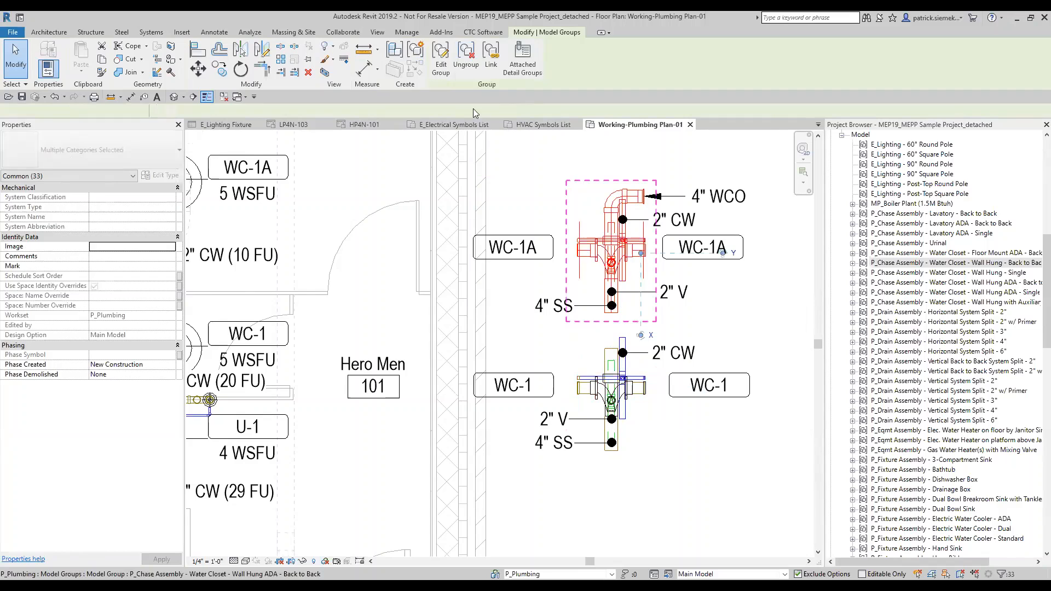
click(468, 61)
click(669, 313)
Step: Connect the lower assembly's waste and vent pipes to the matching pipes of the ADA assembly above with Trim/Extend to Corner
scroll(657, 306, up, 3)
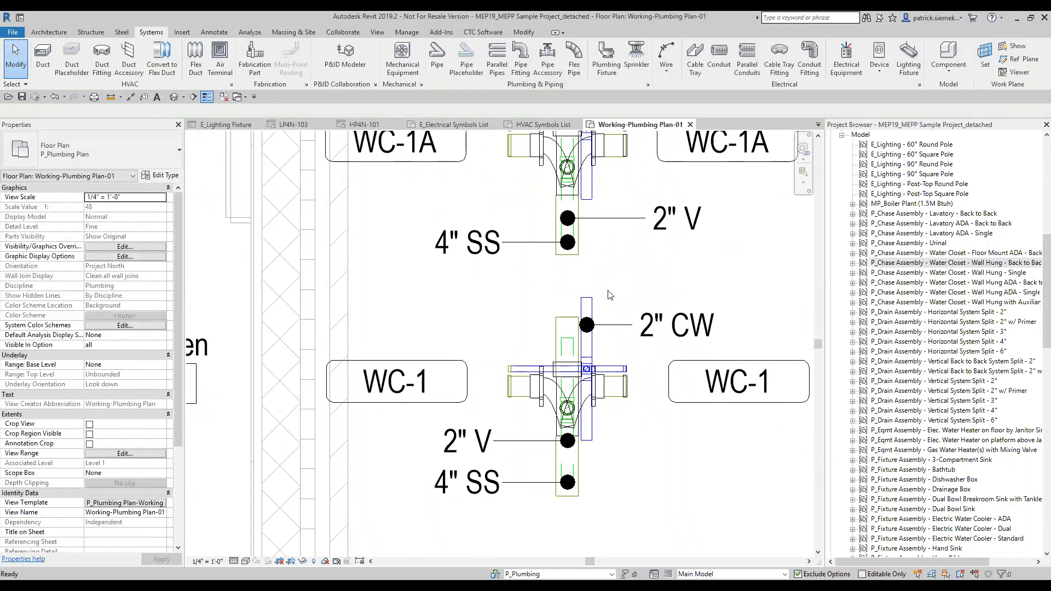
key(t)
key(g)
key(Escape)
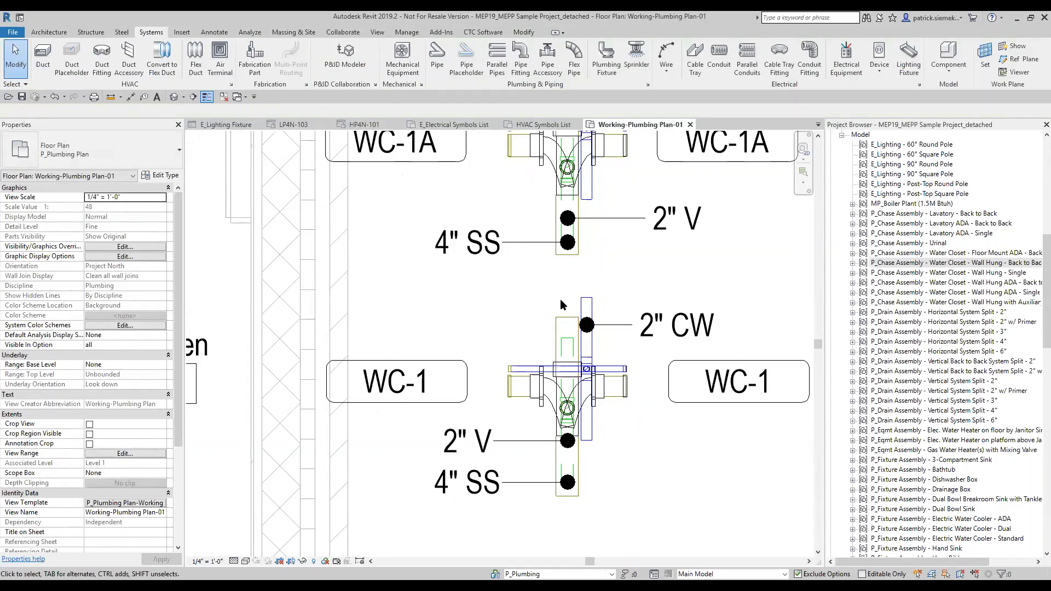
key(t)
key(r)
click(562, 318)
click(552, 253)
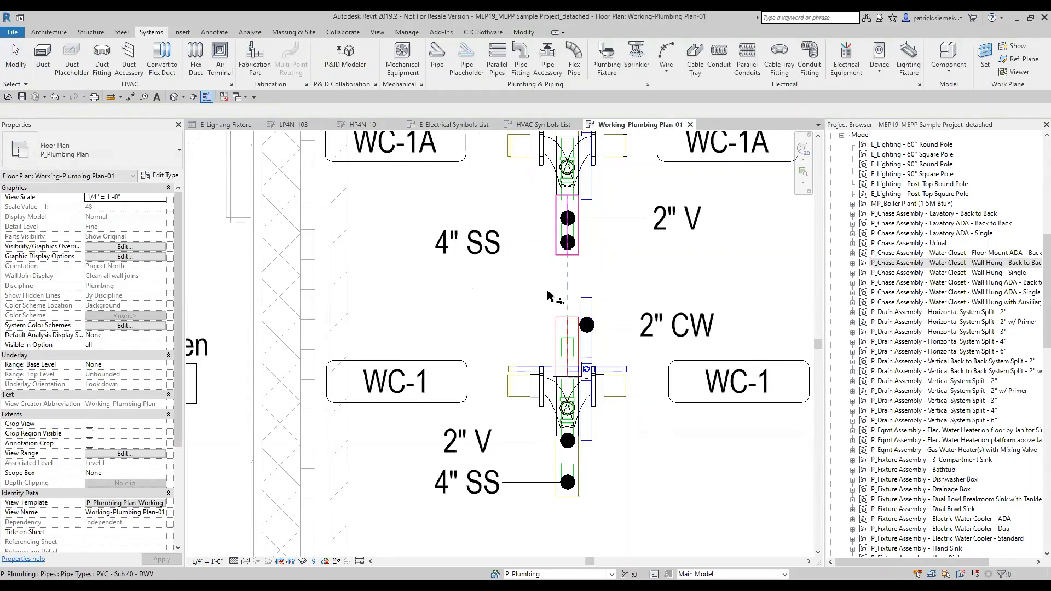
click(548, 292)
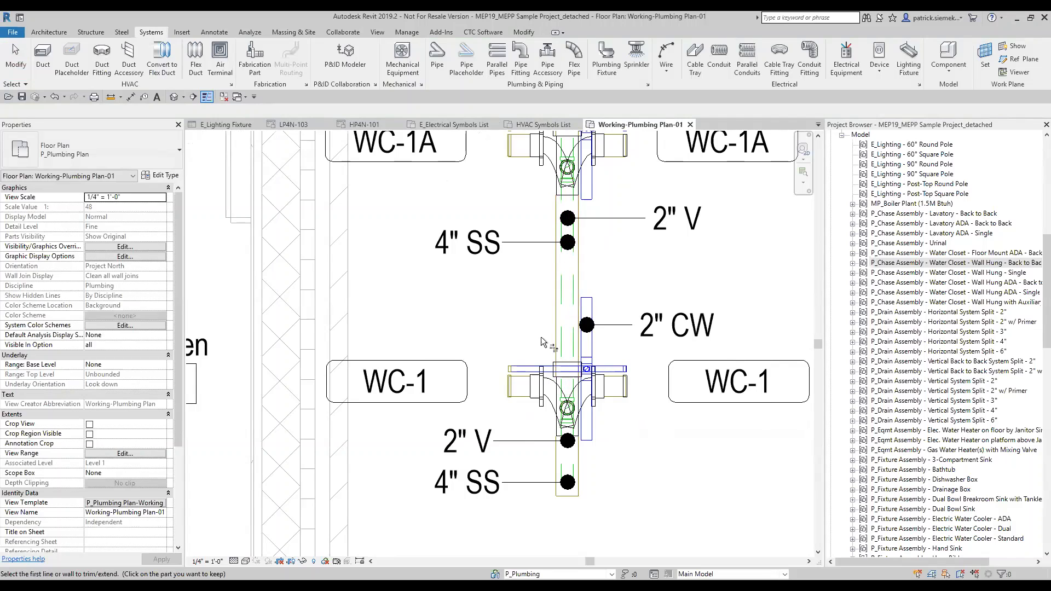
Step: Join the 2" cold water pipes of the two water closet assemblies with Trim/Extend to Corner
click(588, 309)
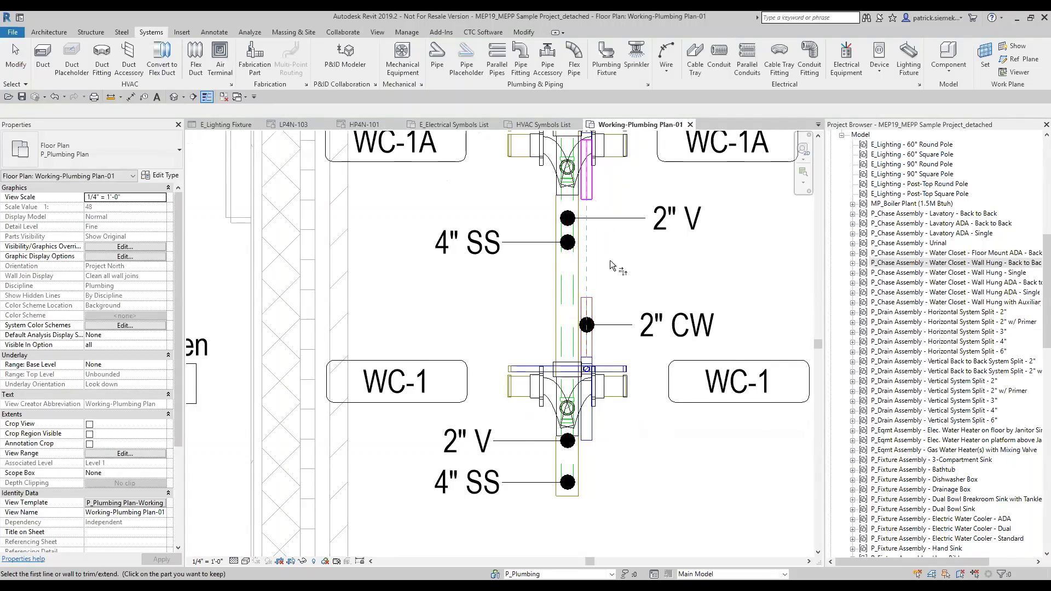
middle_drag(611, 260, 550, 314)
scroll(549, 314, down, 3)
key(Escape)
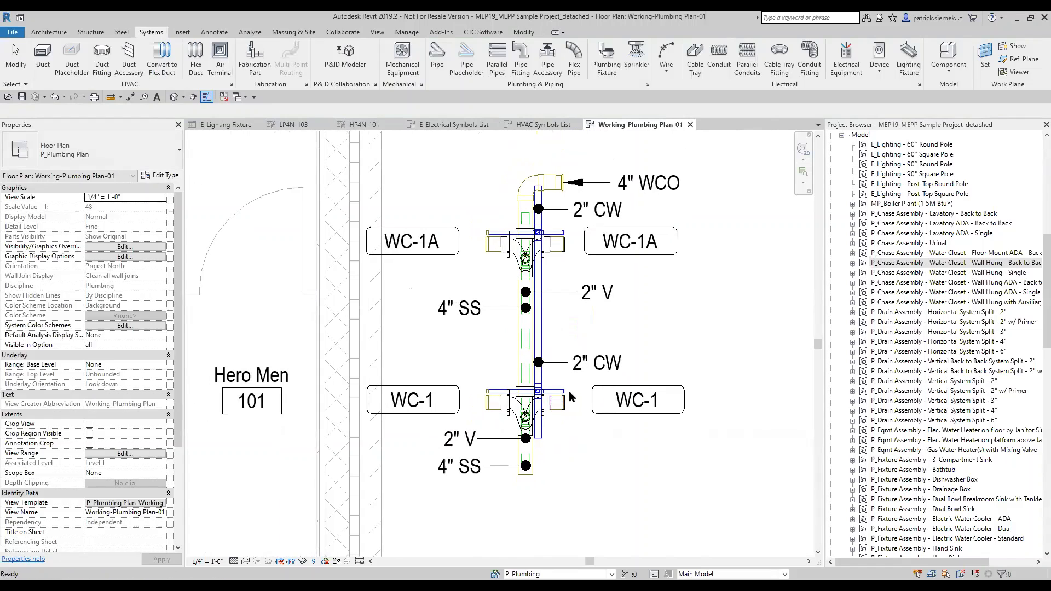
key(Escape)
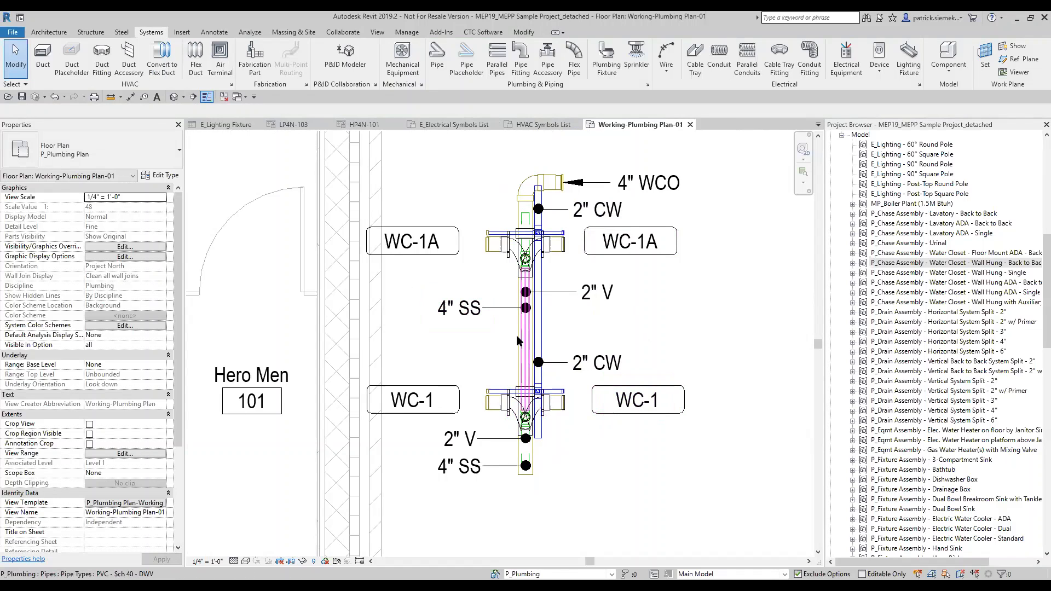
Step: Examine the list of plumbing model groups, from chase and drain assemblies through fixture, kitchen equipment and restroom assemblies
scroll(517, 337, down, 1)
scroll(600, 360, down, 1)
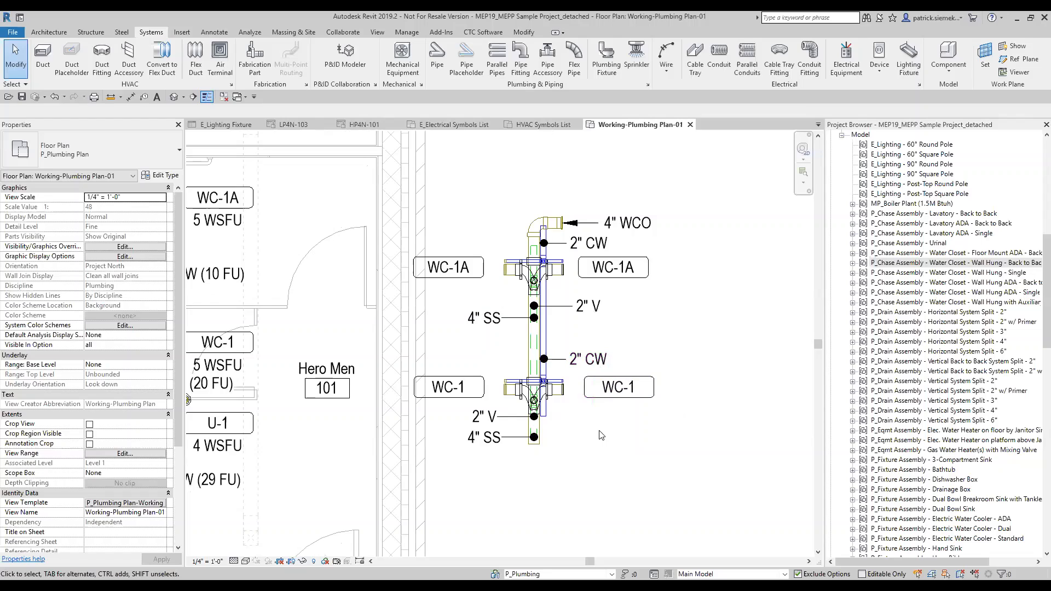
scroll(589, 417, down, 1)
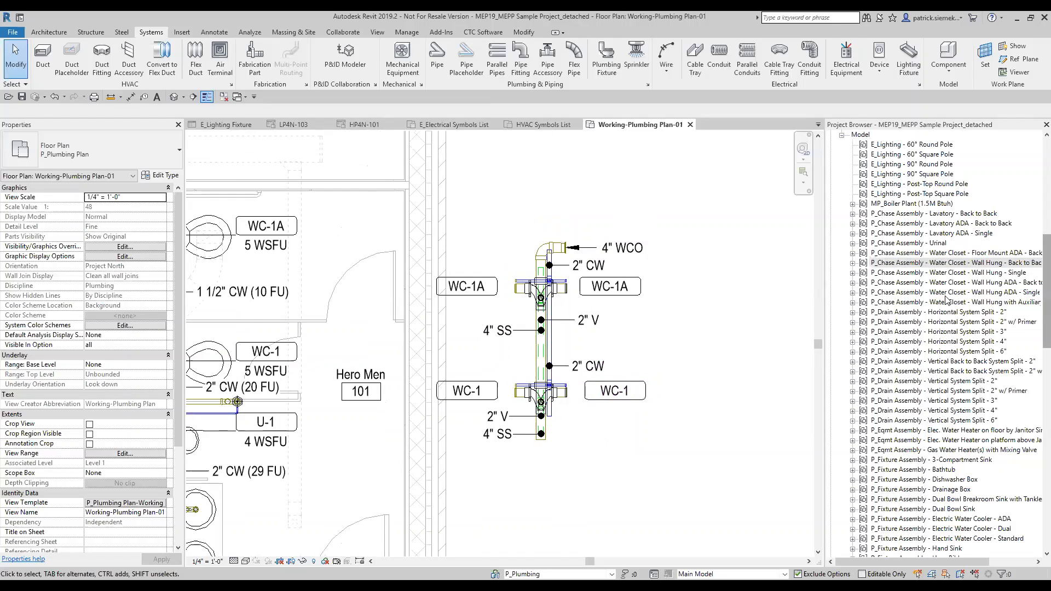
scroll(966, 268, down, 4)
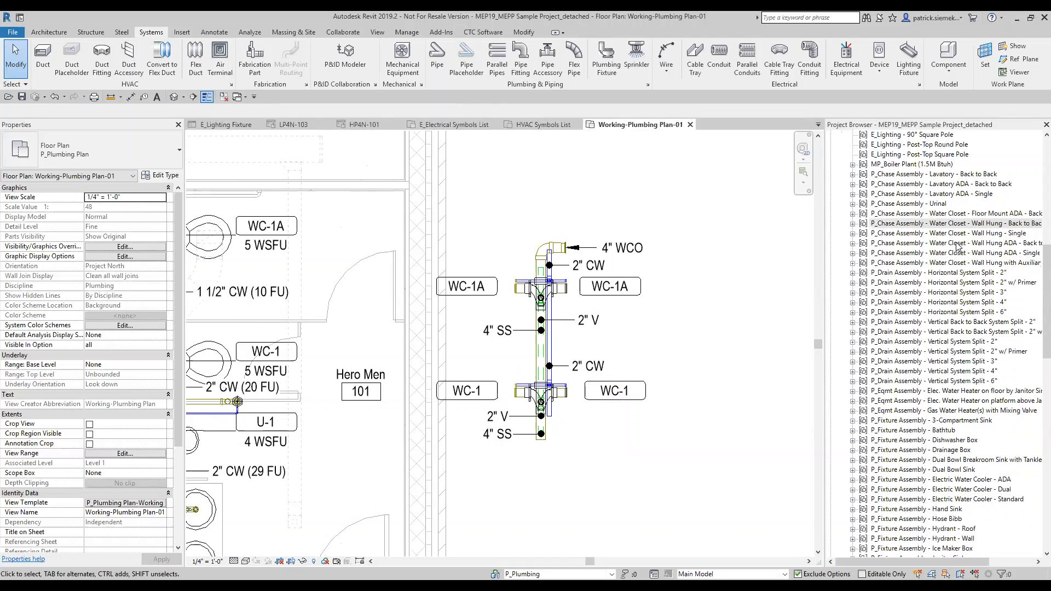
scroll(958, 249, down, 4)
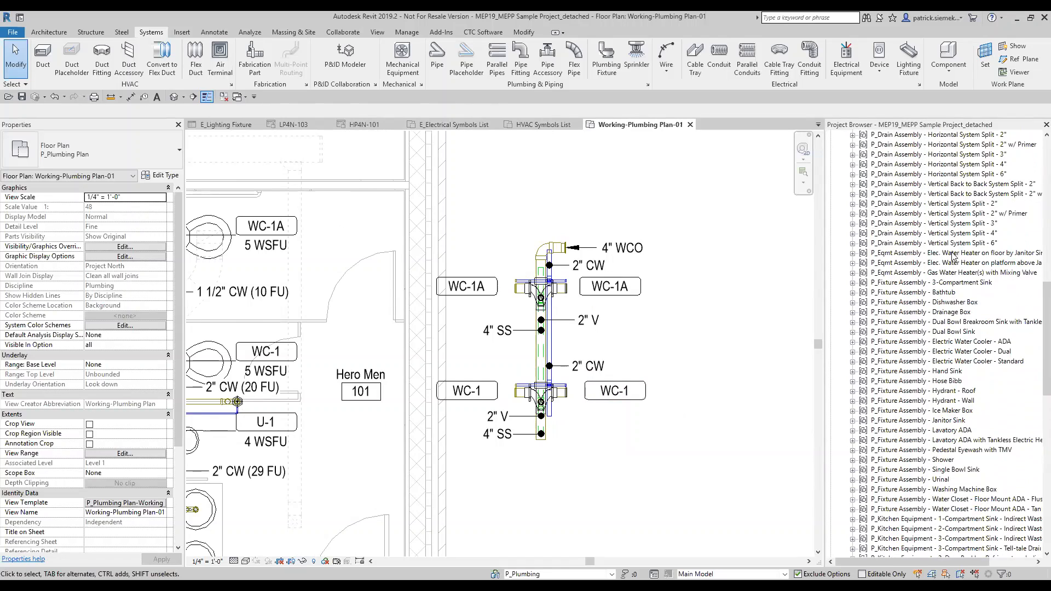
scroll(950, 264, down, 5)
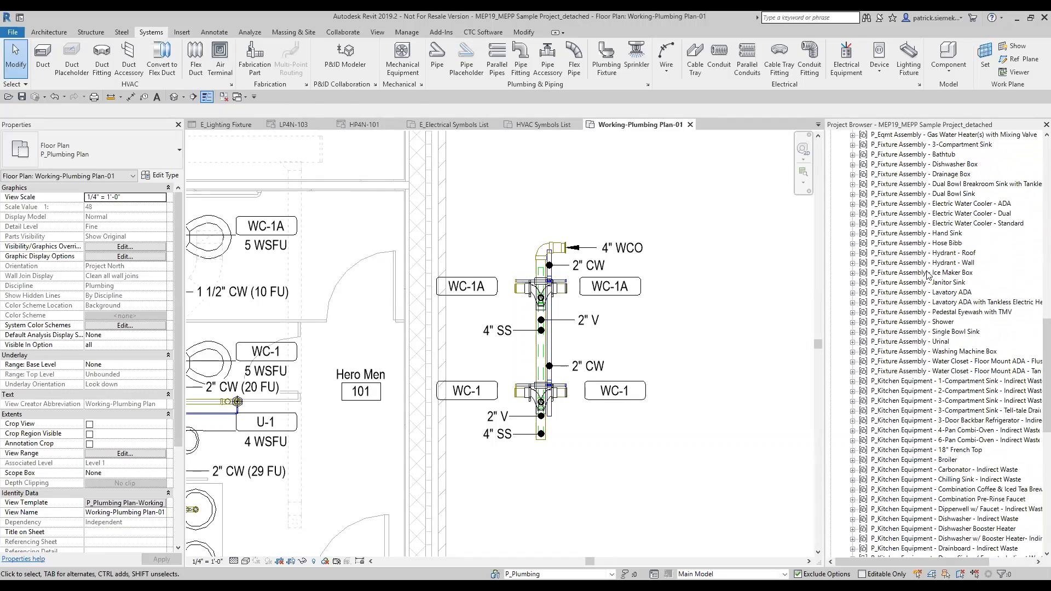
scroll(920, 275, down, 8)
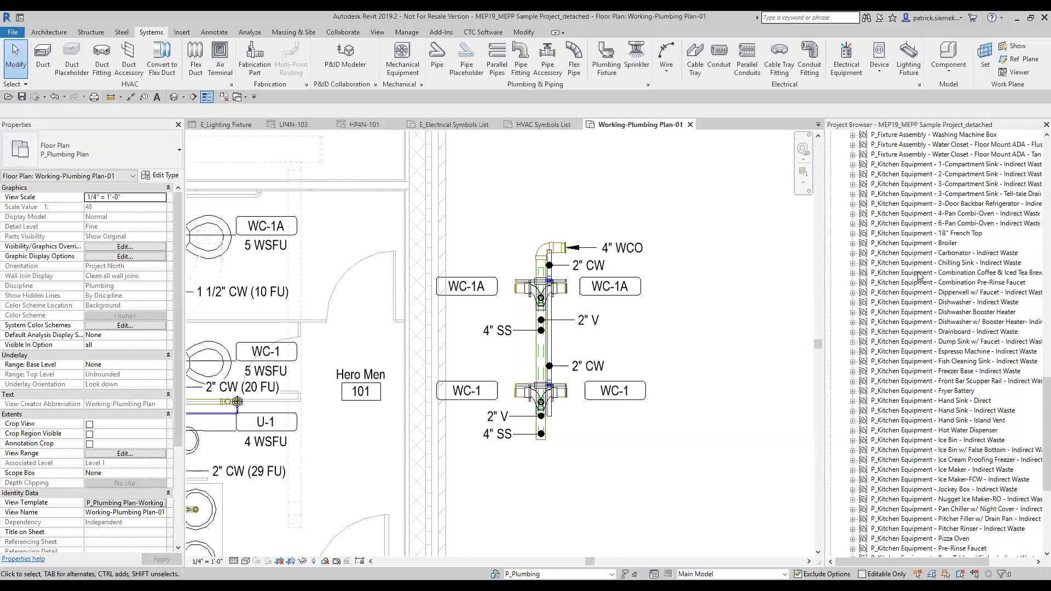
scroll(920, 276, down, 3)
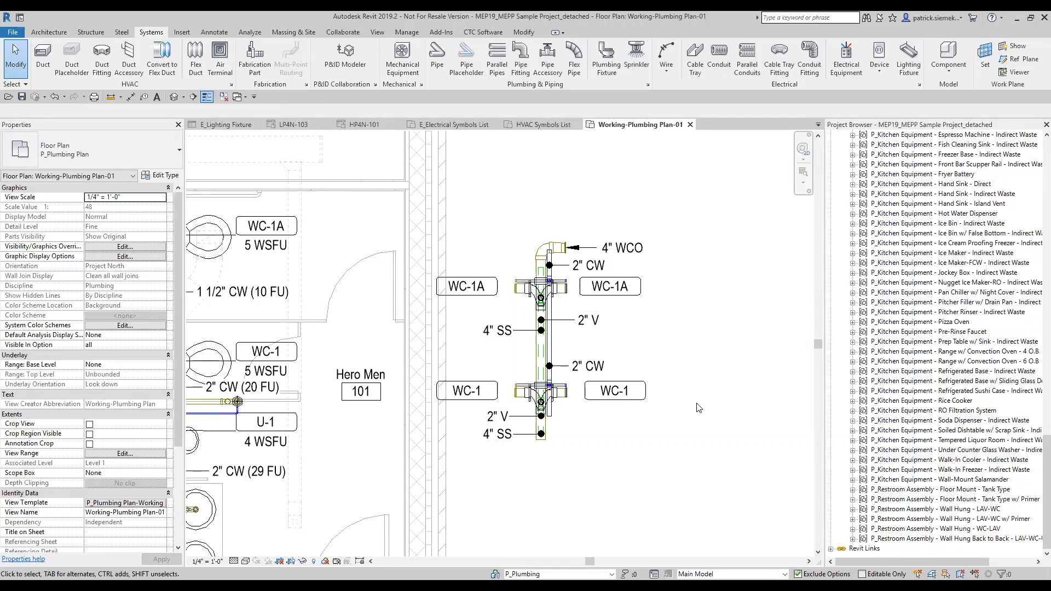
scroll(697, 408, down, 5)
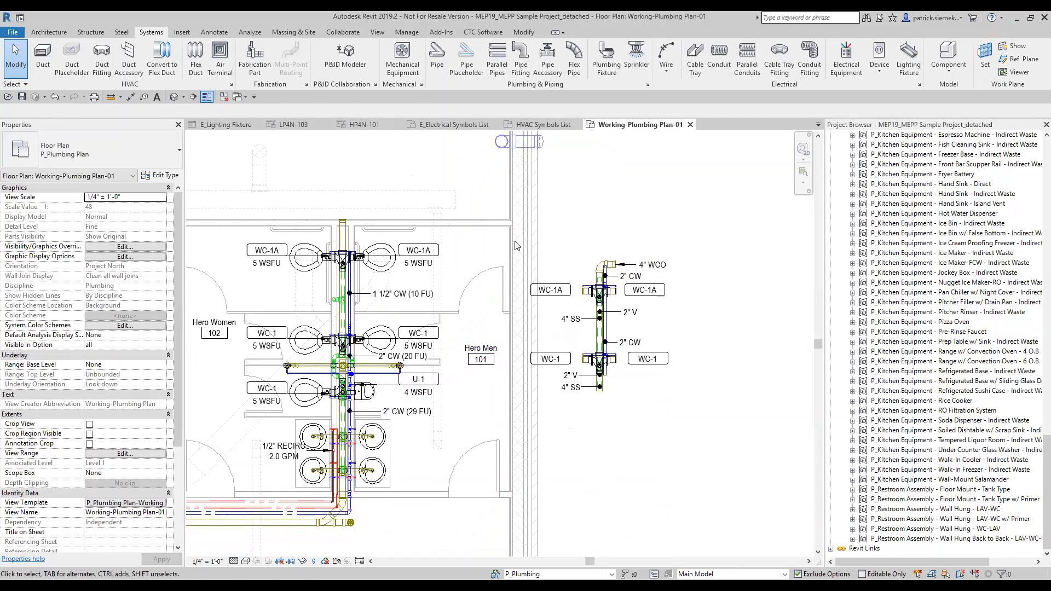
middle_drag(587, 425, 632, 404)
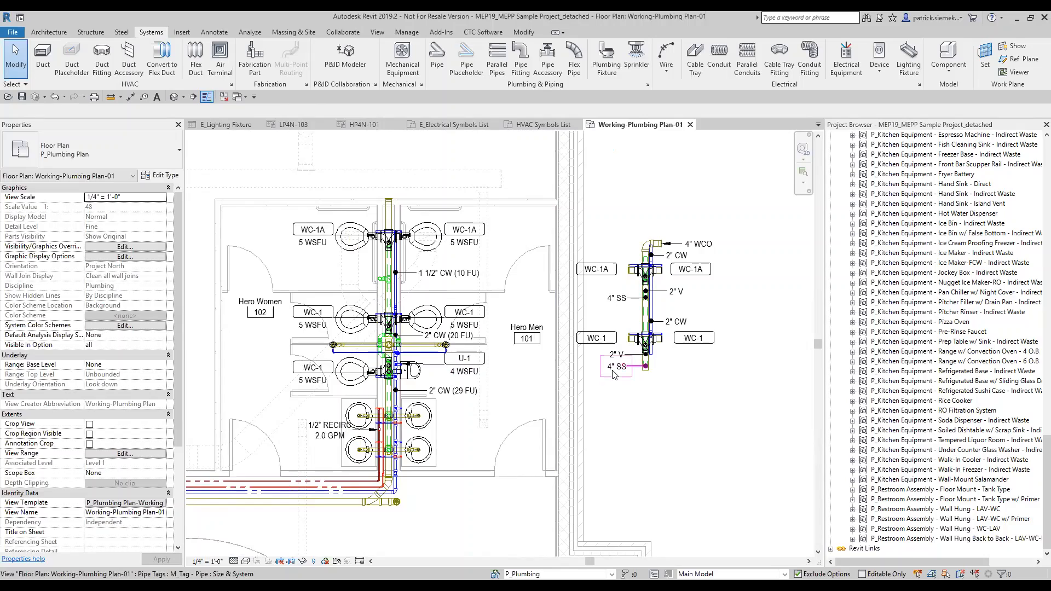
scroll(612, 387, down, 6)
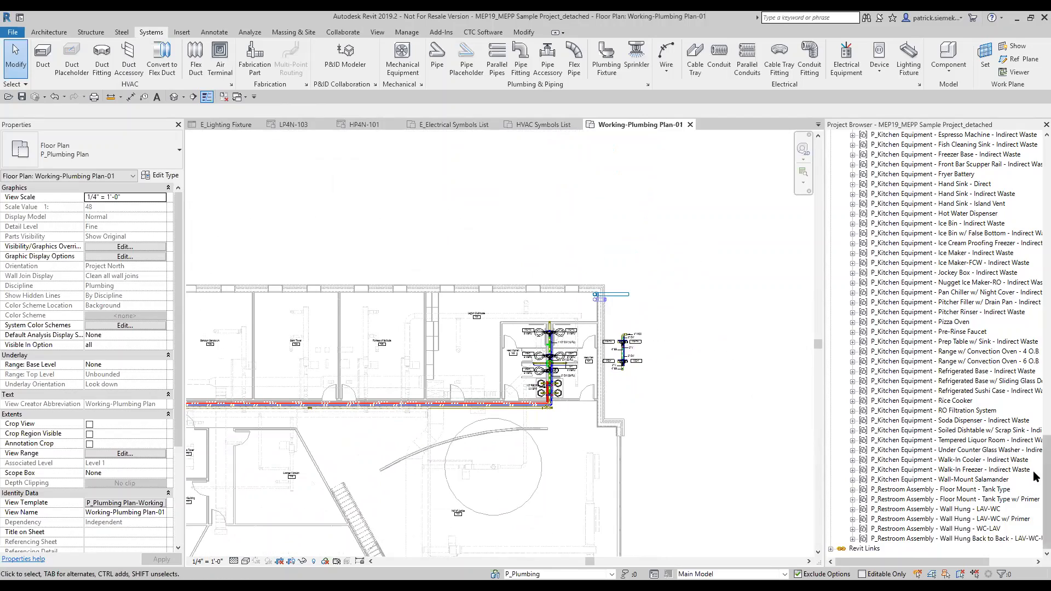
Step: Collapse the Model and Groups branches of the Project Browser
drag(1046, 477, 1013, 204)
click(860, 391)
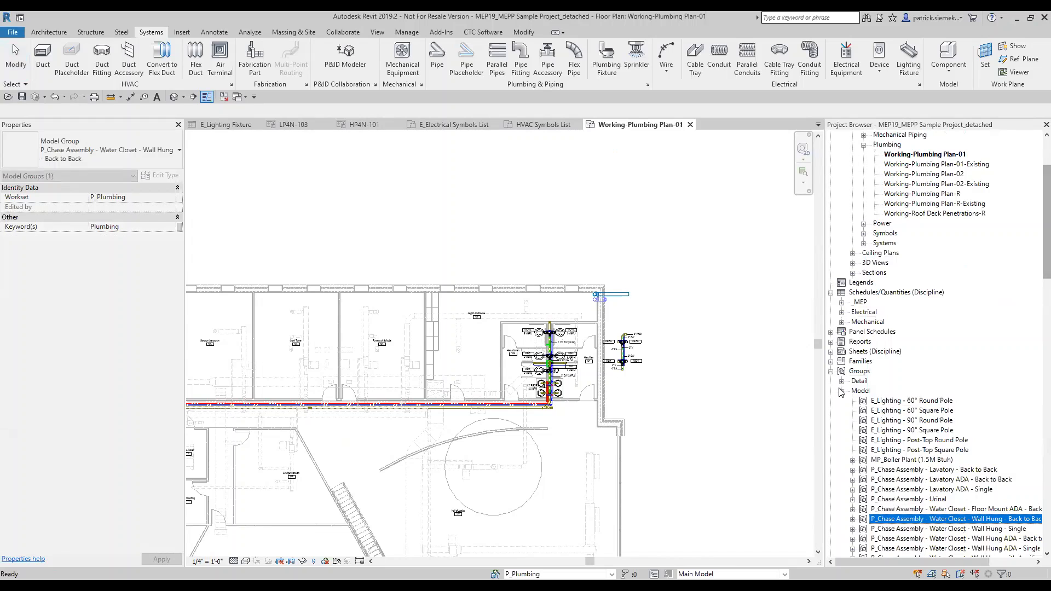
click(842, 391)
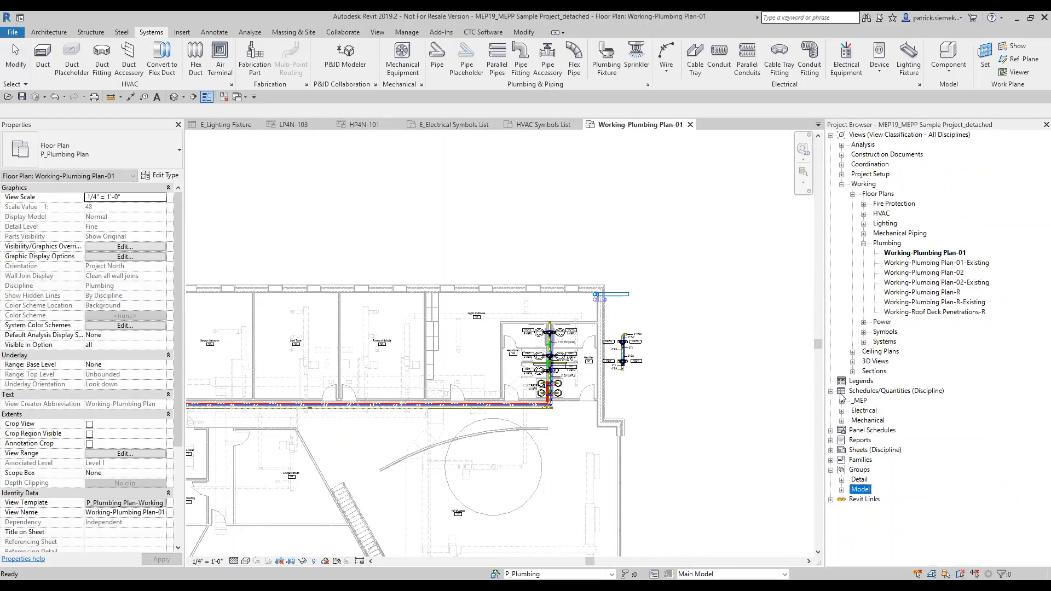
click(830, 471)
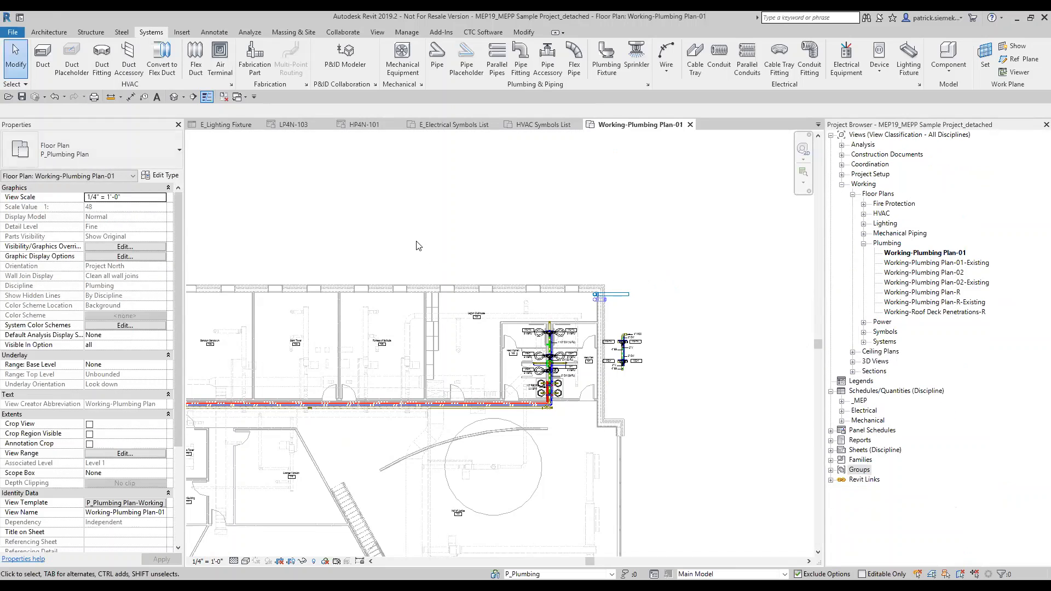
middle_drag(419, 245, 545, 221)
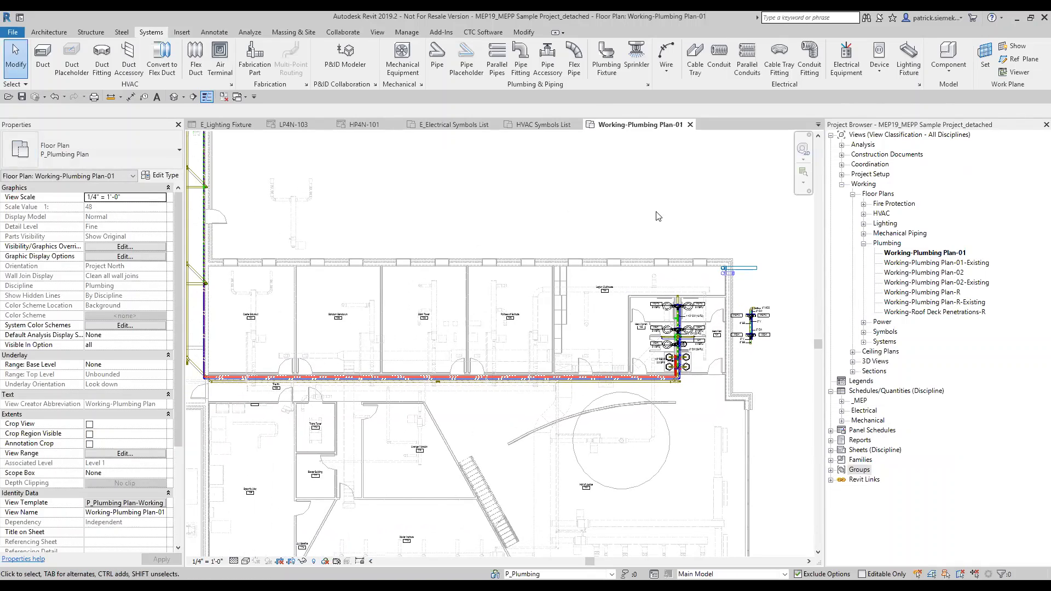
scroll(691, 371, up, 3)
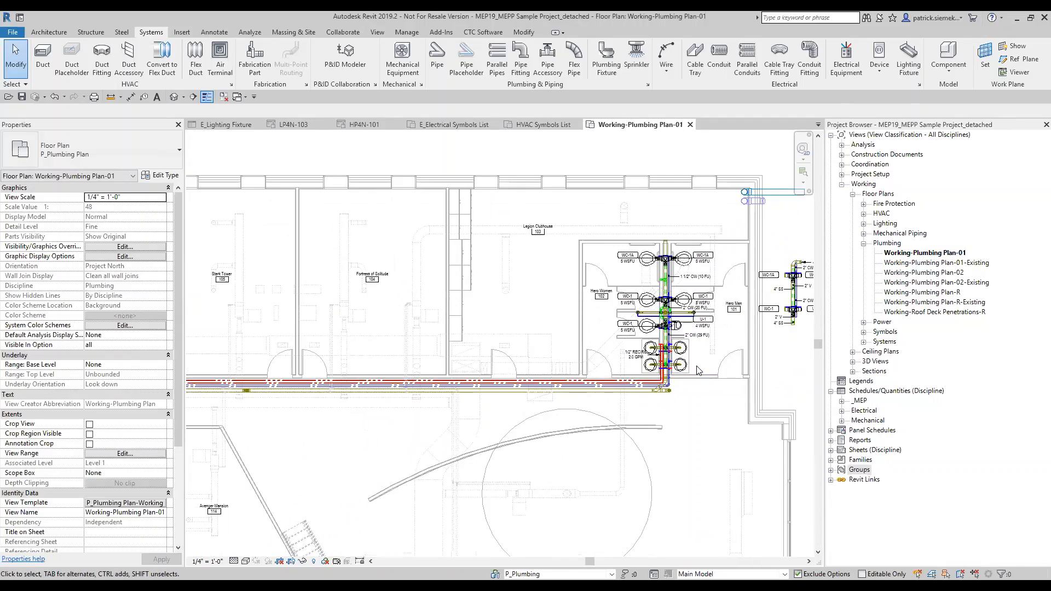
scroll(698, 371, up, 2)
scroll(530, 368, up, 2)
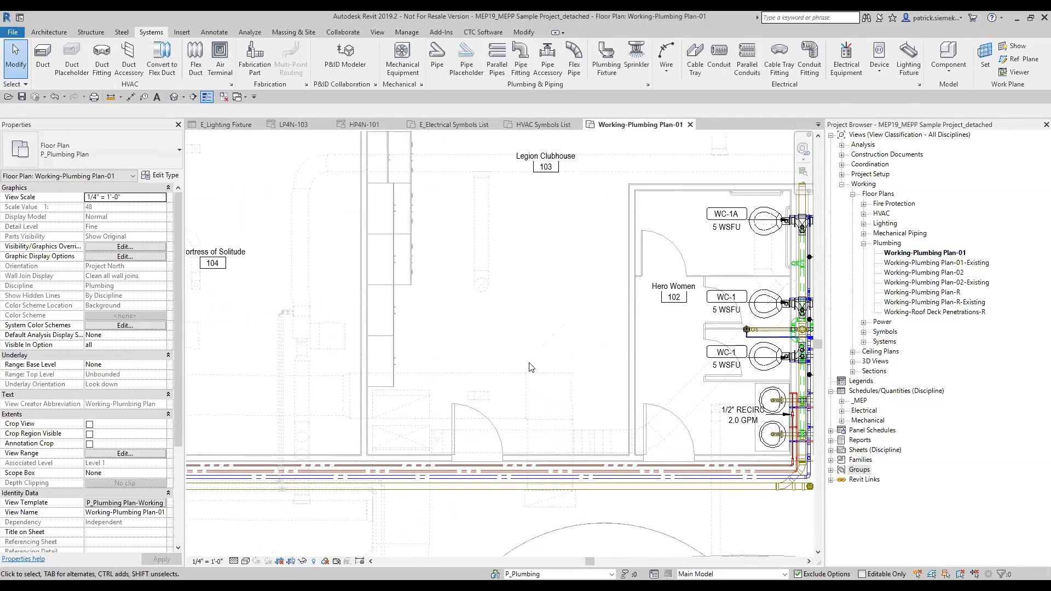
Step: Assign the P_Riser-Domestic Water view template to the 3D view of the whole site
scroll(530, 368, down, 1)
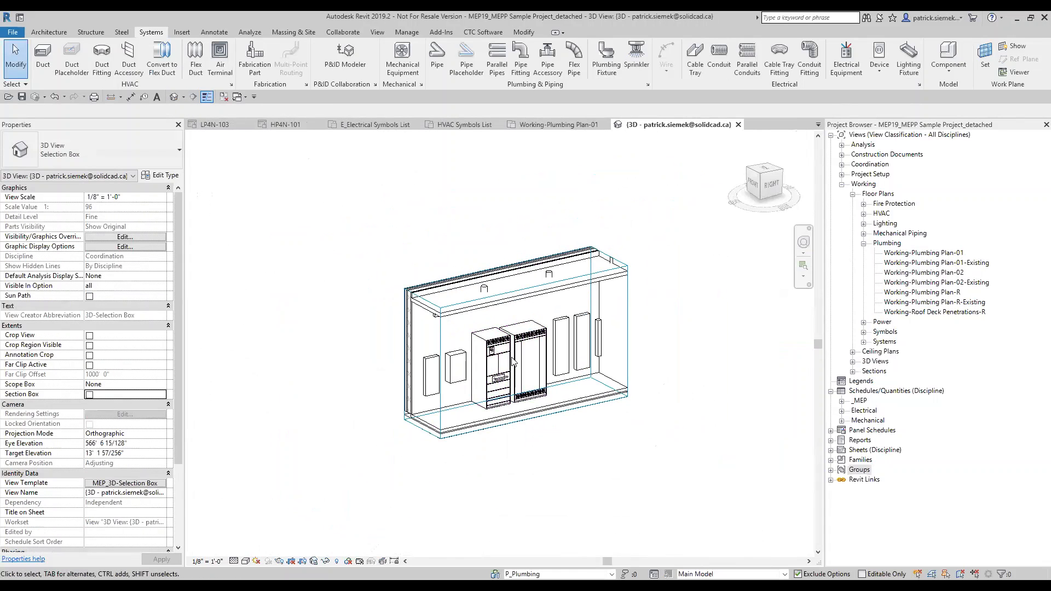
scroll(513, 359, down, 6)
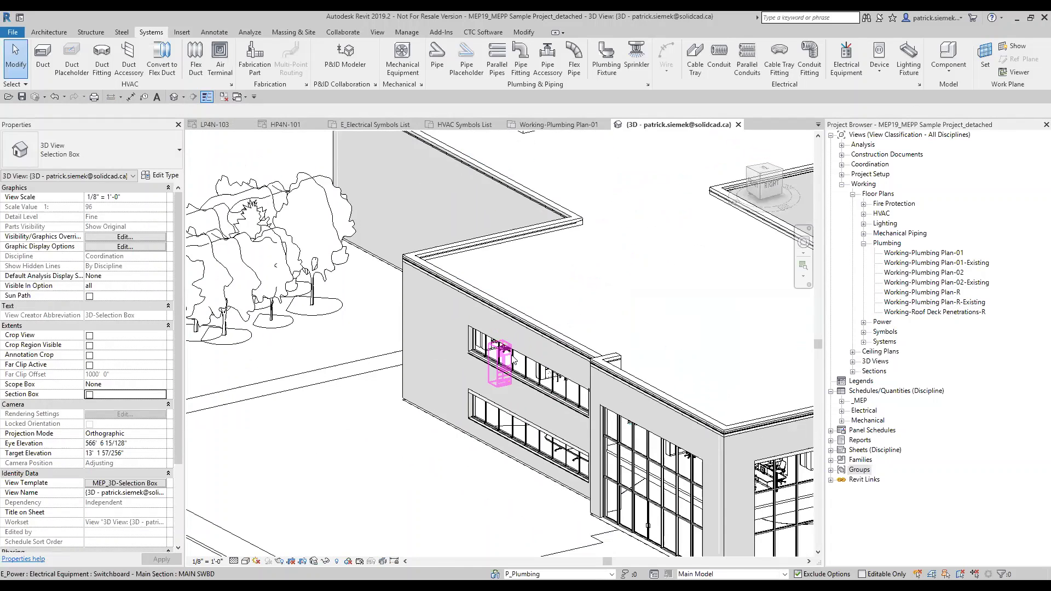
shift+middle_drag(656, 362, 585, 355)
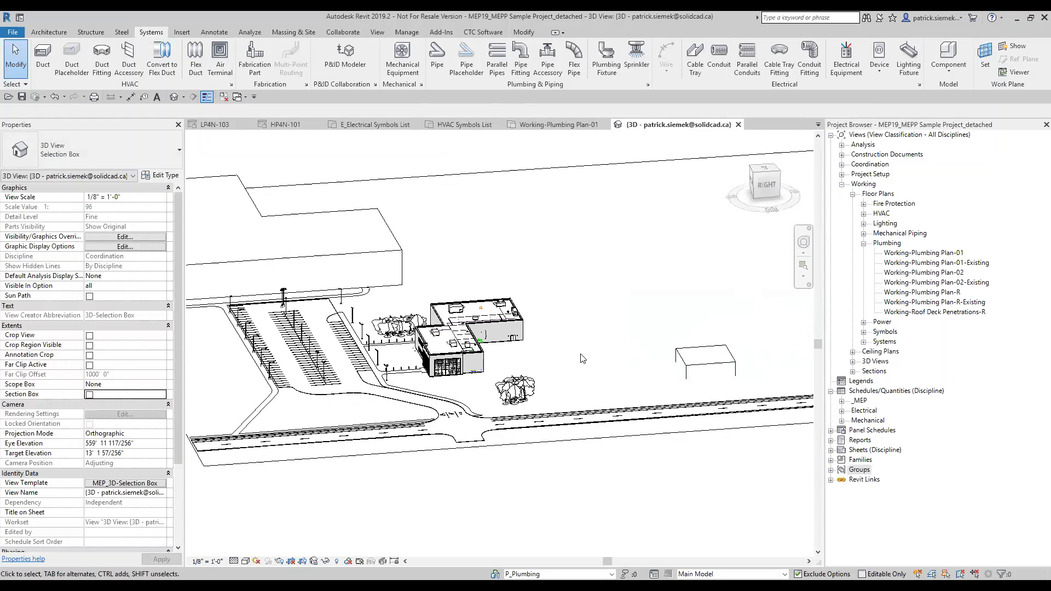
middle_drag(583, 359, 621, 354)
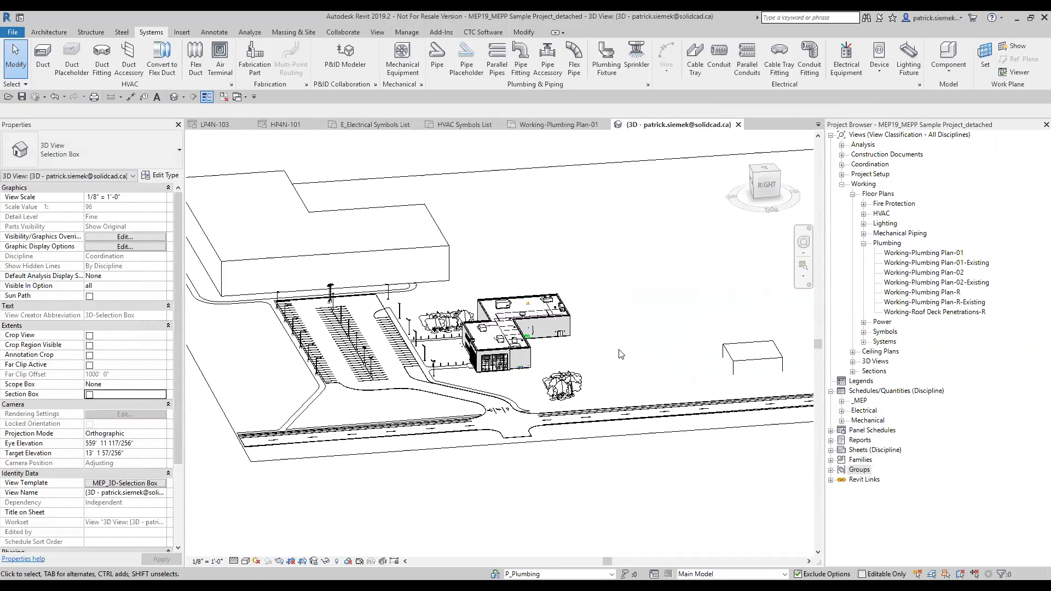
scroll(156, 378, down, 5)
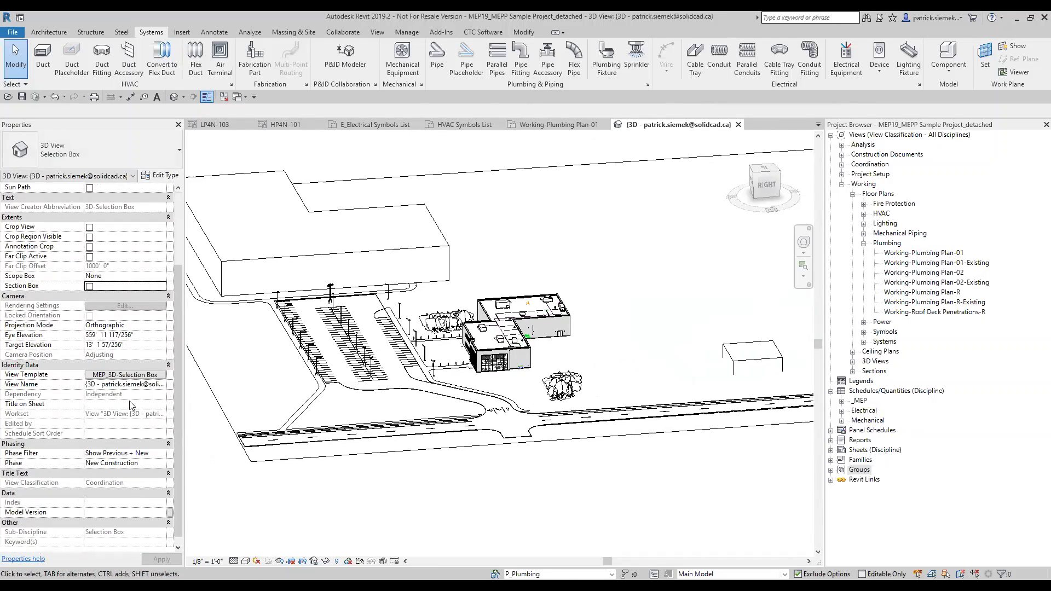
click(126, 376)
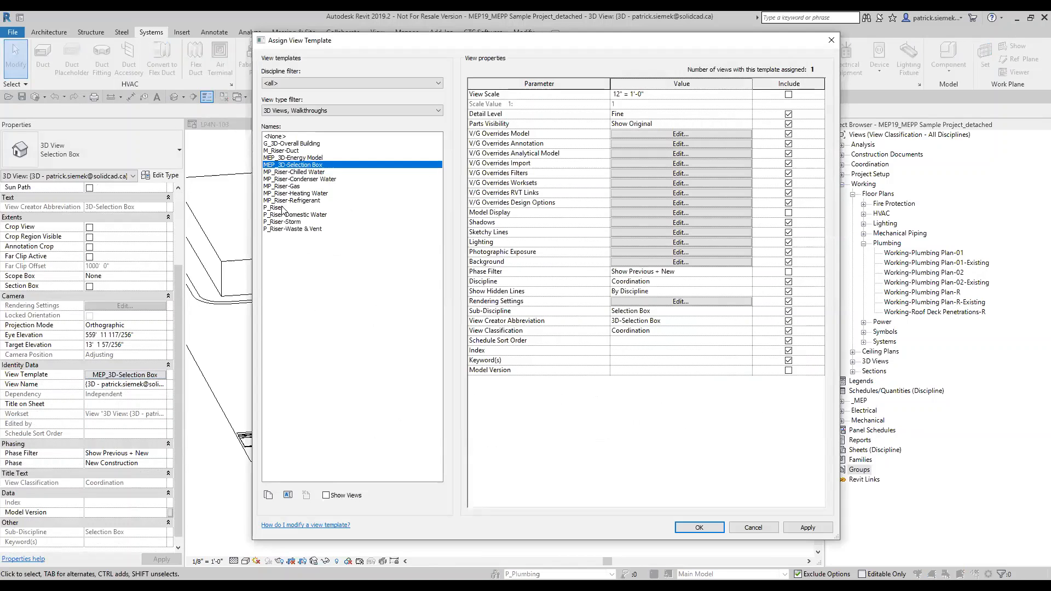
click(285, 215)
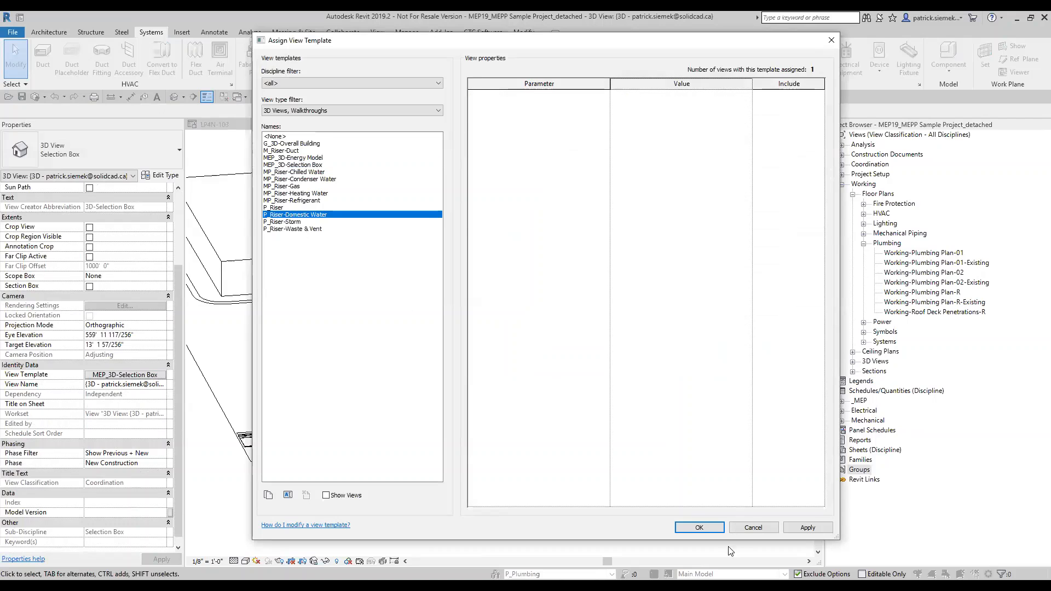
key(Return)
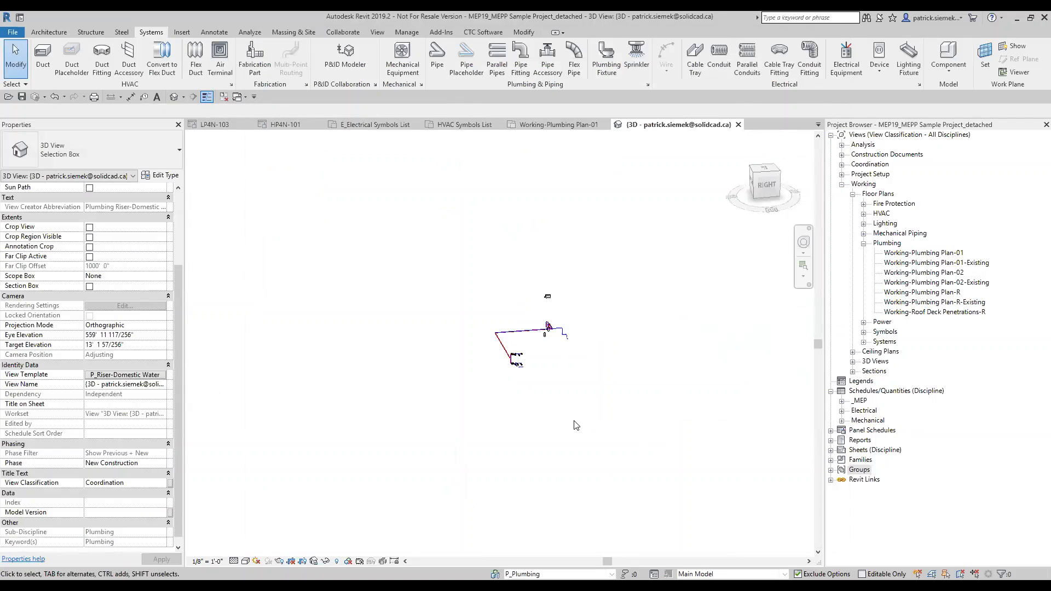
Step: Examine the domestic water riser and its connections to the stacked restroom fixtures
scroll(527, 343, up, 2)
click(510, 341)
shift+middle_drag(461, 376, 708, 395)
click(710, 399)
scroll(704, 325, up, 3)
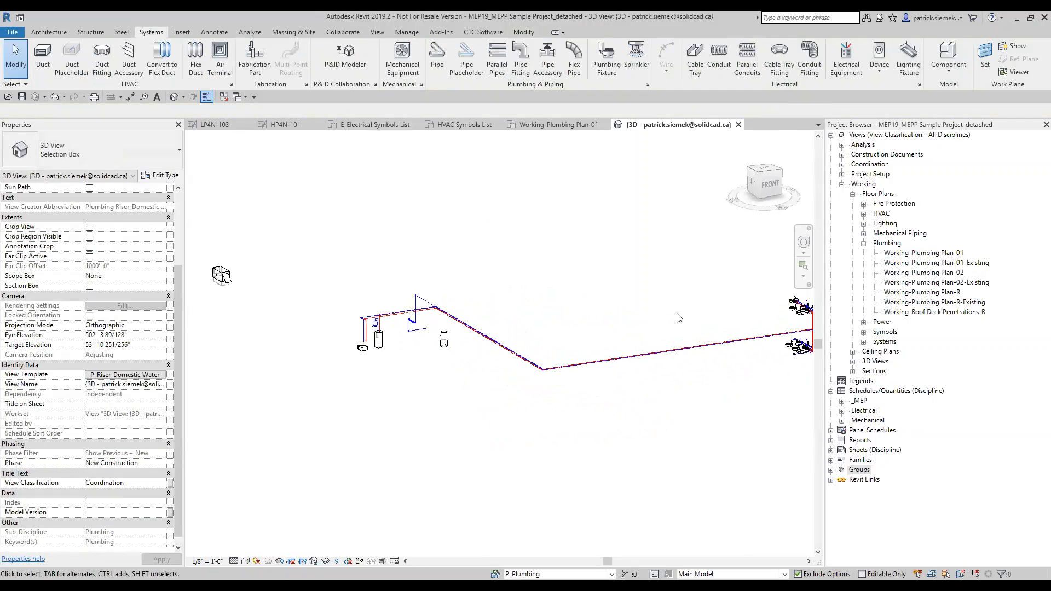
middle_drag(689, 337, 600, 338)
scroll(743, 334, up, 6)
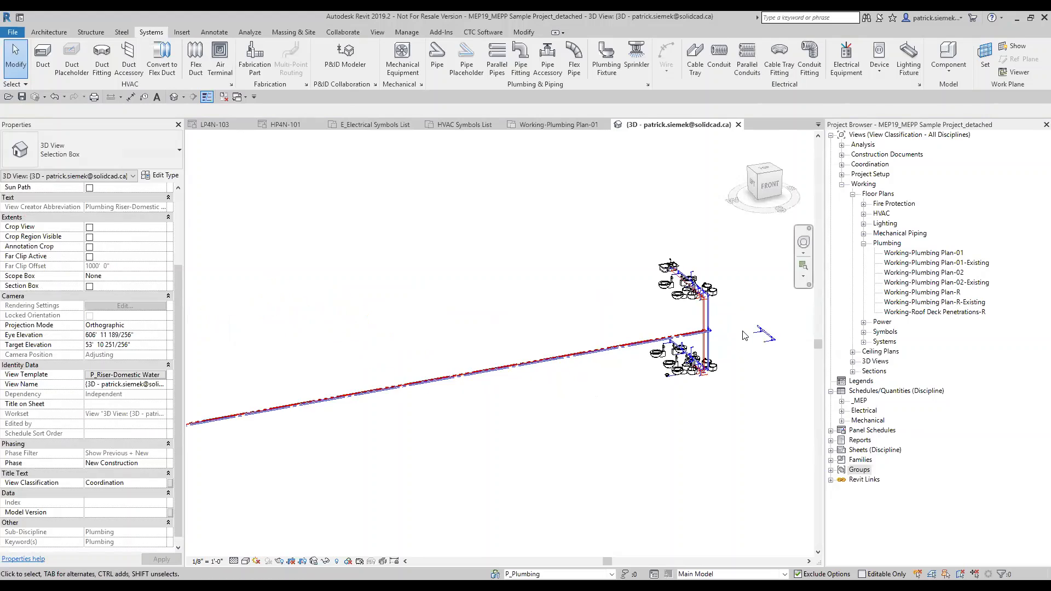
scroll(664, 464, up, 1)
scroll(662, 460, up, 1)
shift+middle_drag(663, 492, 663, 484)
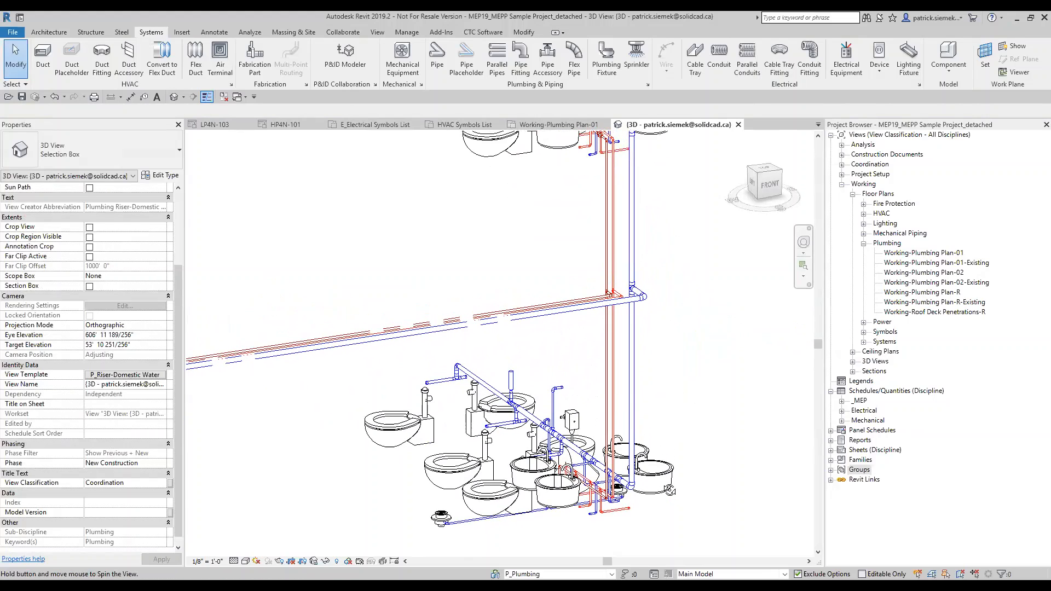
Step: Follow the domestic water mains back to the water heater and sink, and review the complete piping run
scroll(662, 486, down, 8)
middle_drag(323, 471, 643, 412)
middle_drag(252, 369, 415, 382)
scroll(291, 357, up, 1)
scroll(330, 404, up, 2)
middle_drag(346, 435, 462, 407)
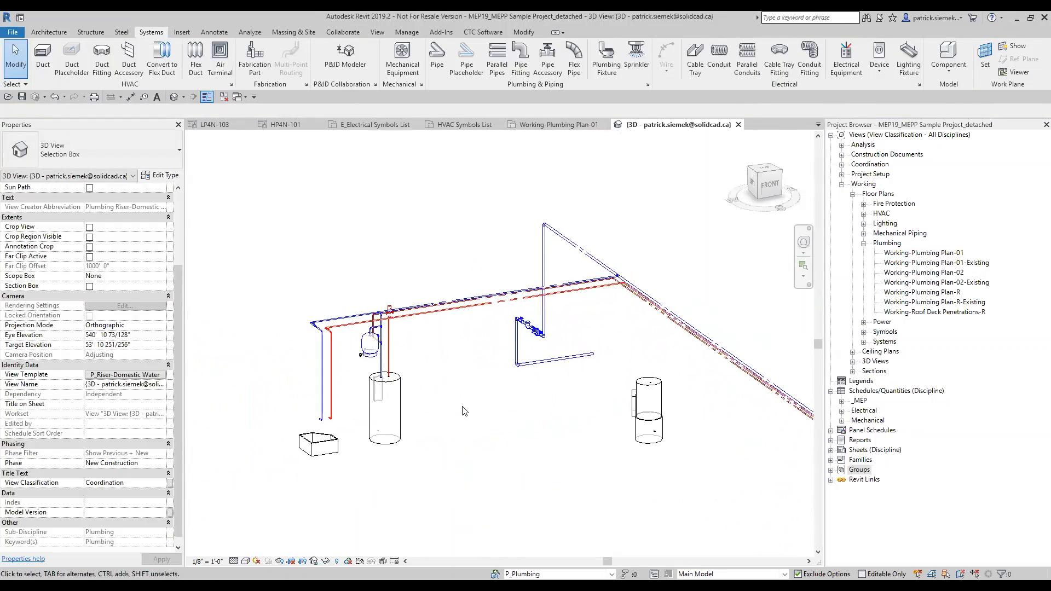
scroll(451, 397, down, 5)
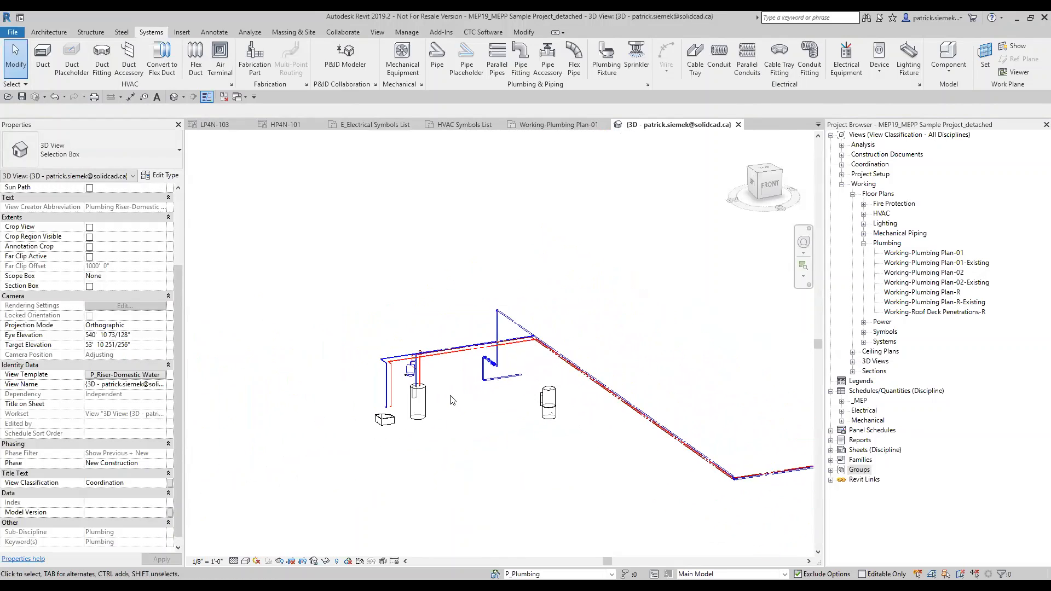
middle_drag(546, 398, 494, 378)
scroll(630, 376, up, 1)
middle_drag(662, 380, 651, 378)
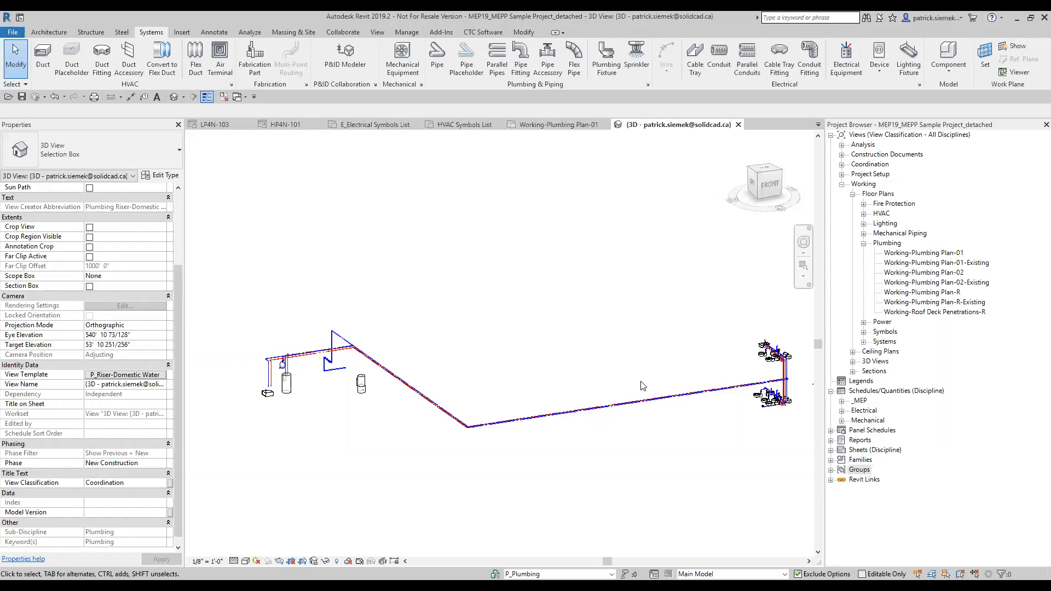
Step: Assign the M_Riser-Duct view template to the 3D view and examine the ductwork and rooftop units
click(158, 376)
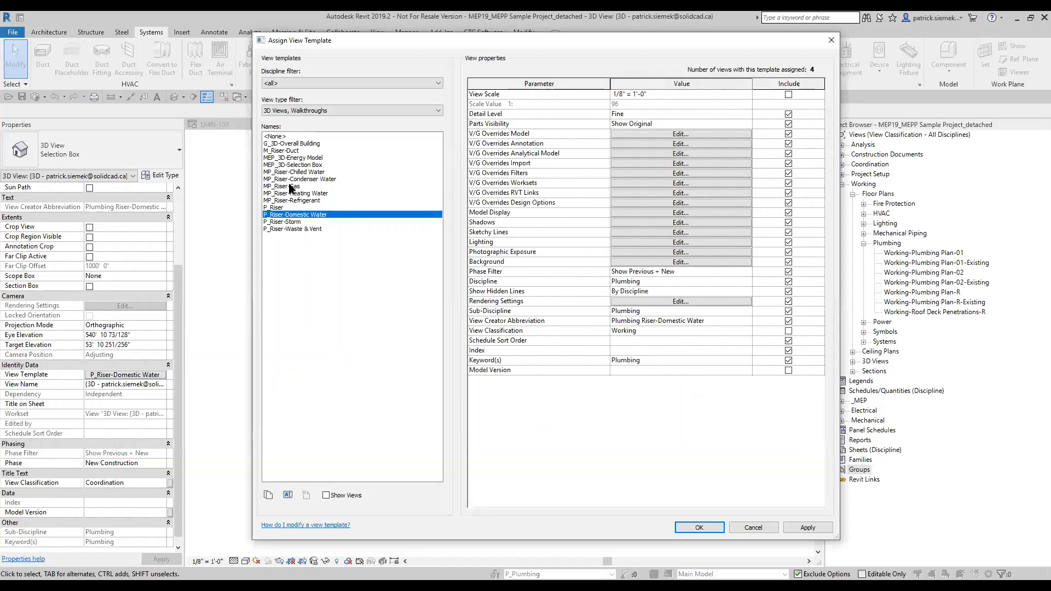
click(290, 151)
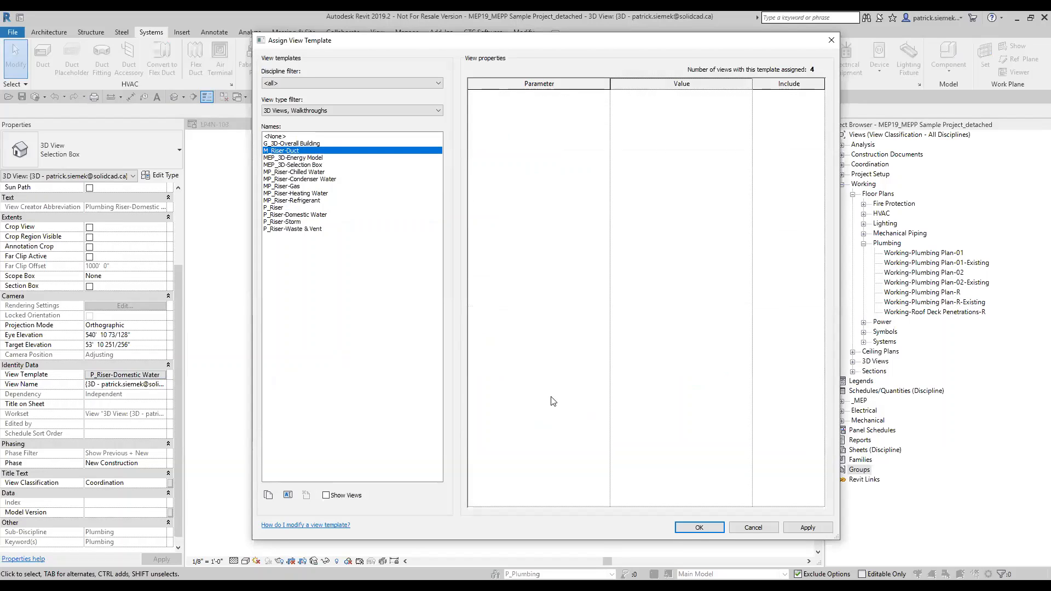
click(699, 527)
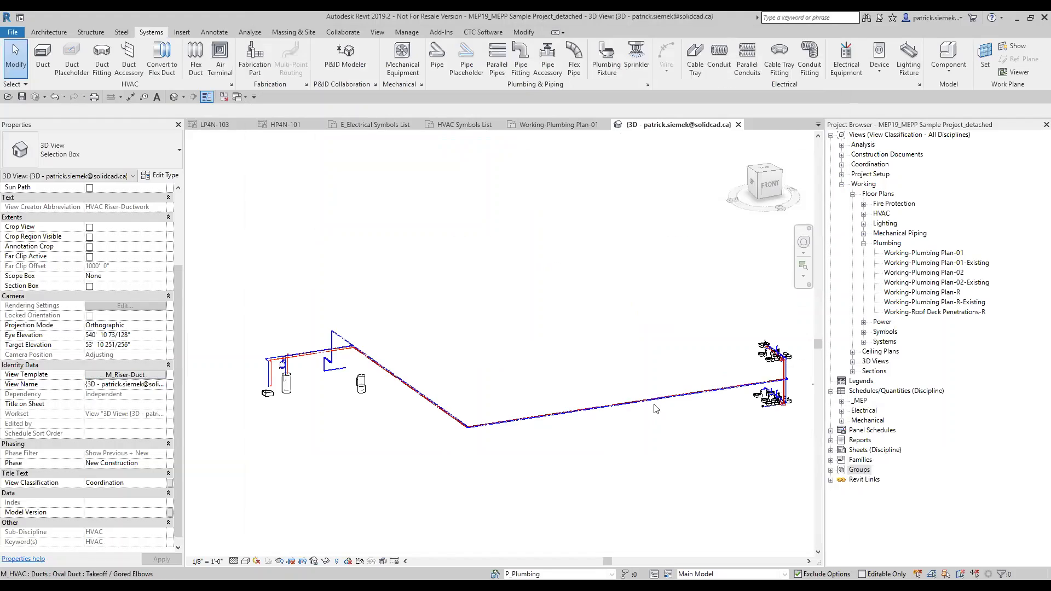
scroll(698, 326, up, 4)
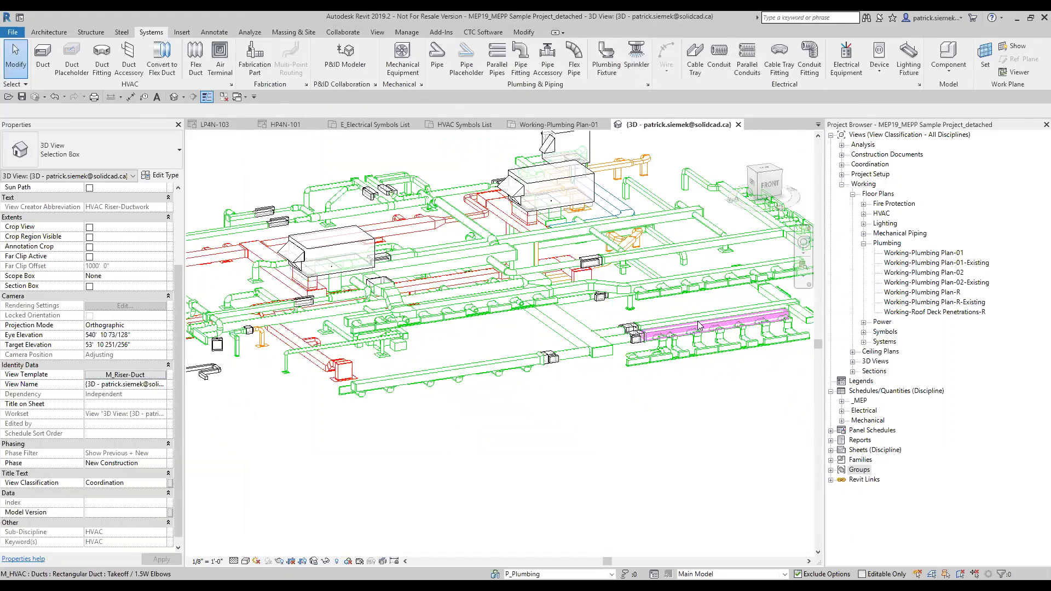
click(698, 326)
shift+middle_drag(729, 385, 575, 475)
click(539, 496)
scroll(537, 495, up, 1)
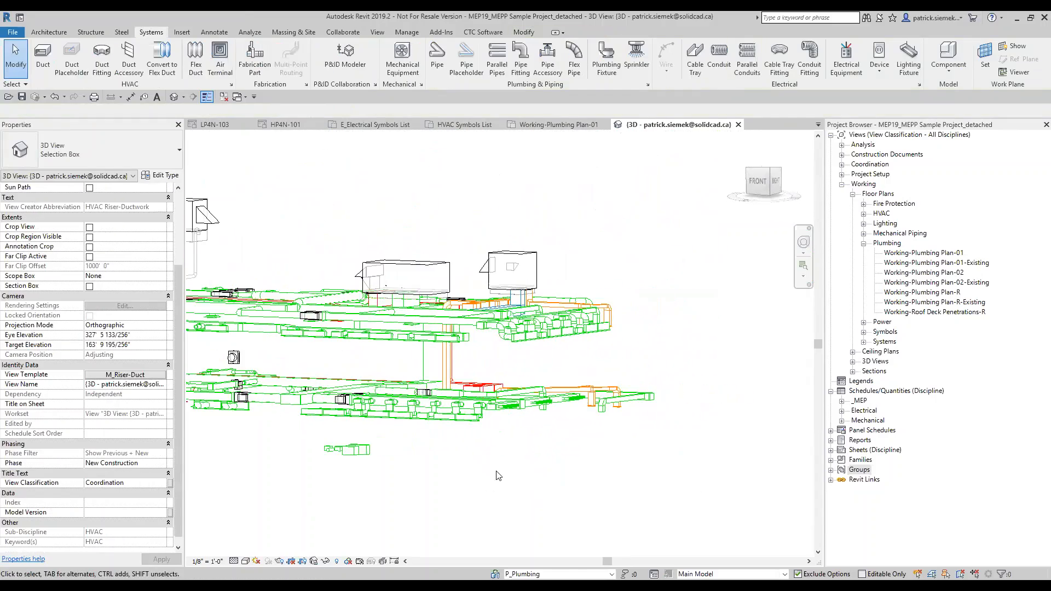
middle_drag(498, 476, 652, 456)
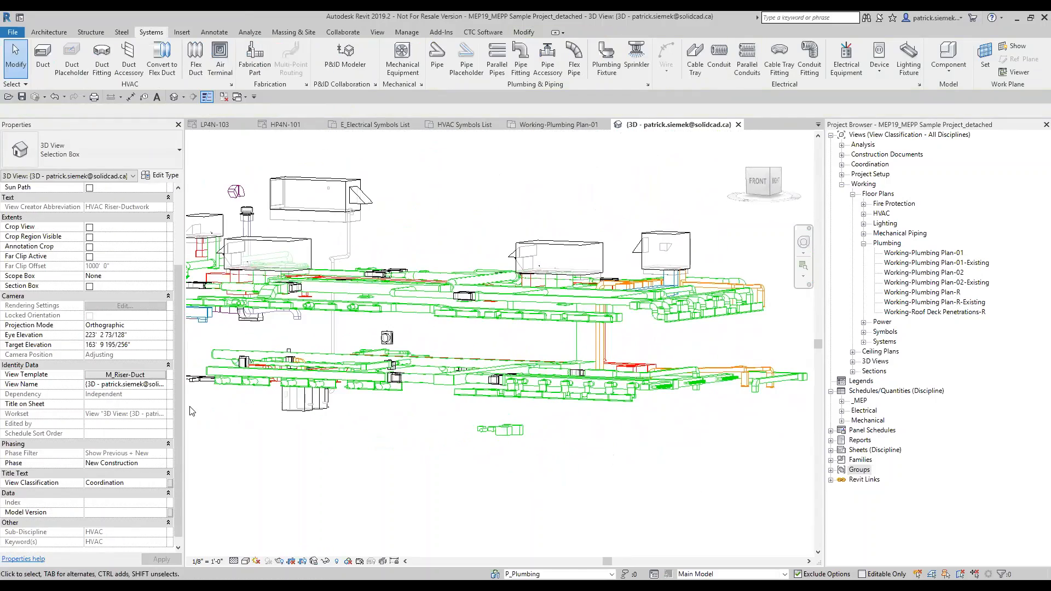
Step: Assign the MP_Riser-Heating Water view template to the 3D view and orbit to show the full heating water system
click(145, 374)
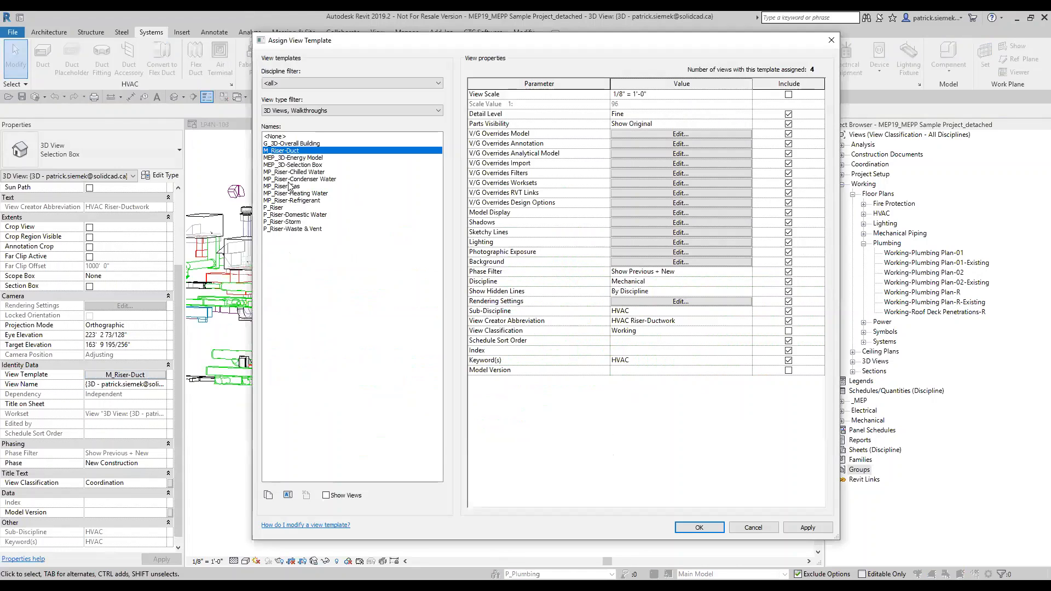
click(302, 194)
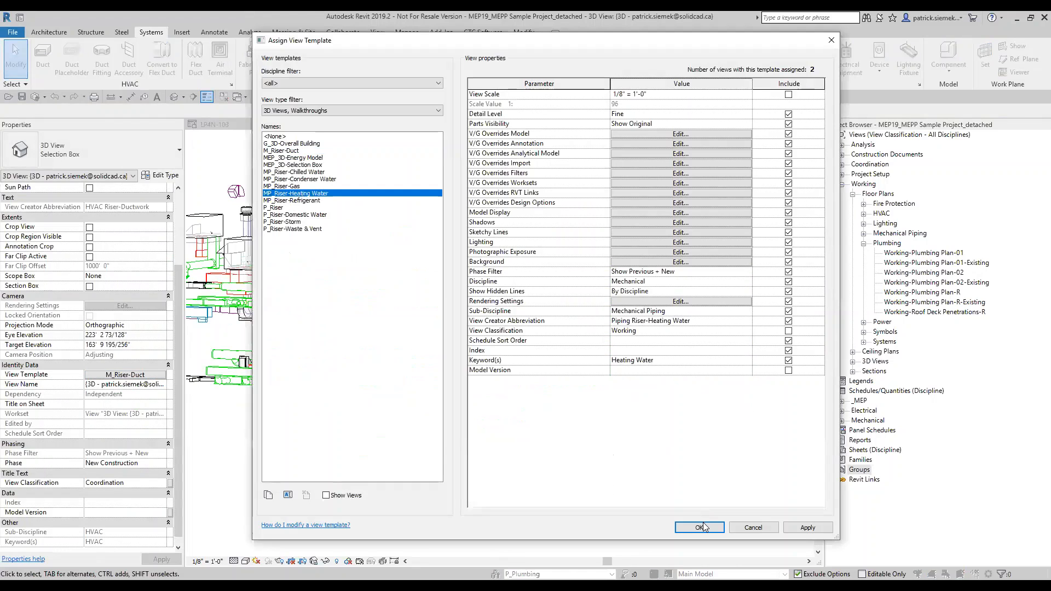
key(Return)
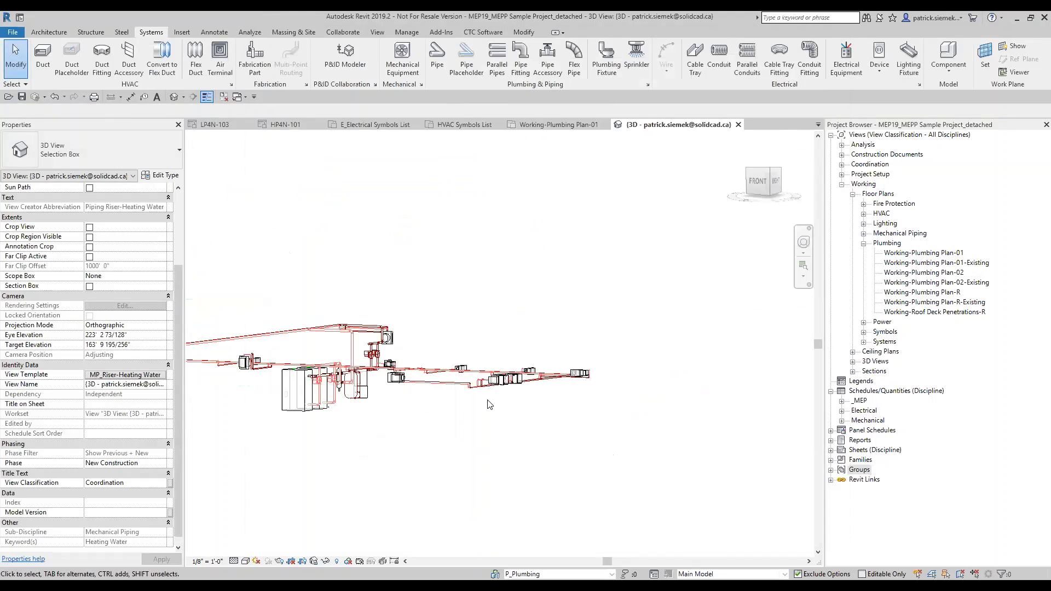
scroll(433, 292, up, 4)
shift+middle_drag(390, 335, 440, 379)
scroll(440, 378, down, 2)
shift+middle_drag(558, 282, 622, 327)
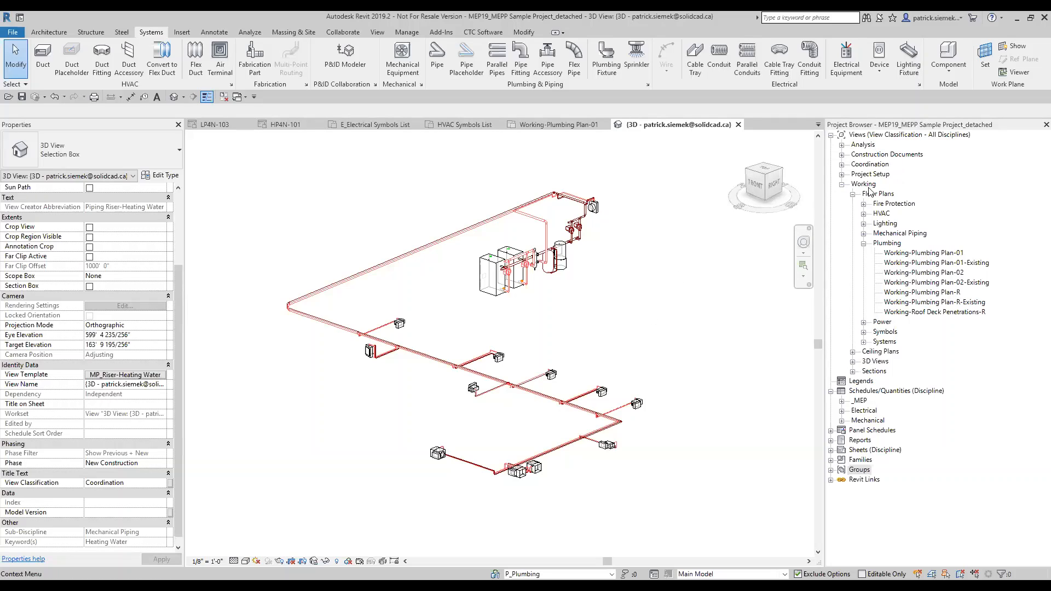
Step: Collapse the Plumbing, Floor Plans and Working branches of the Project Browser
click(865, 244)
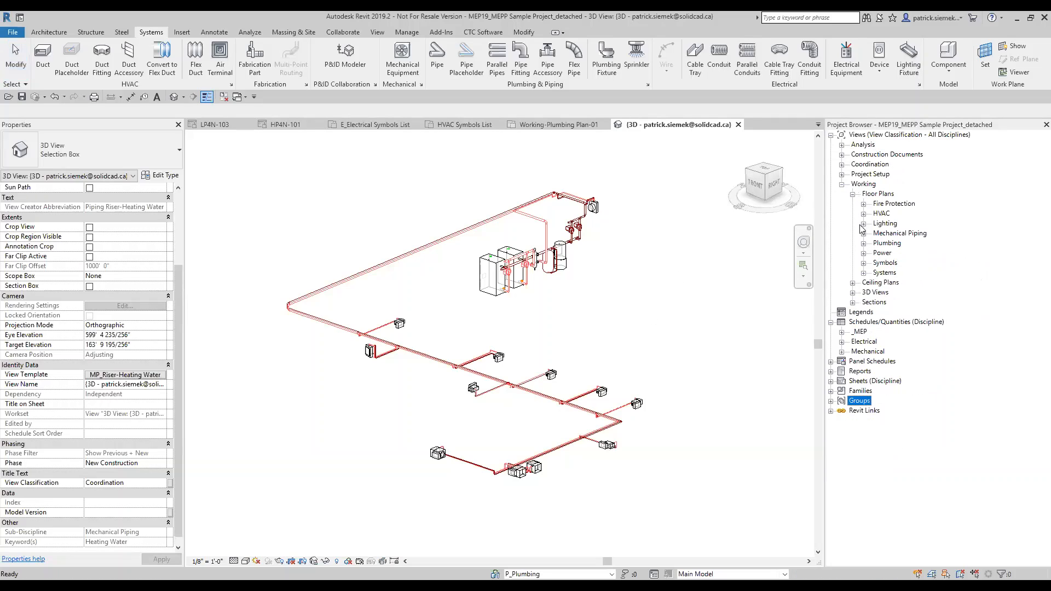
click(852, 194)
click(841, 185)
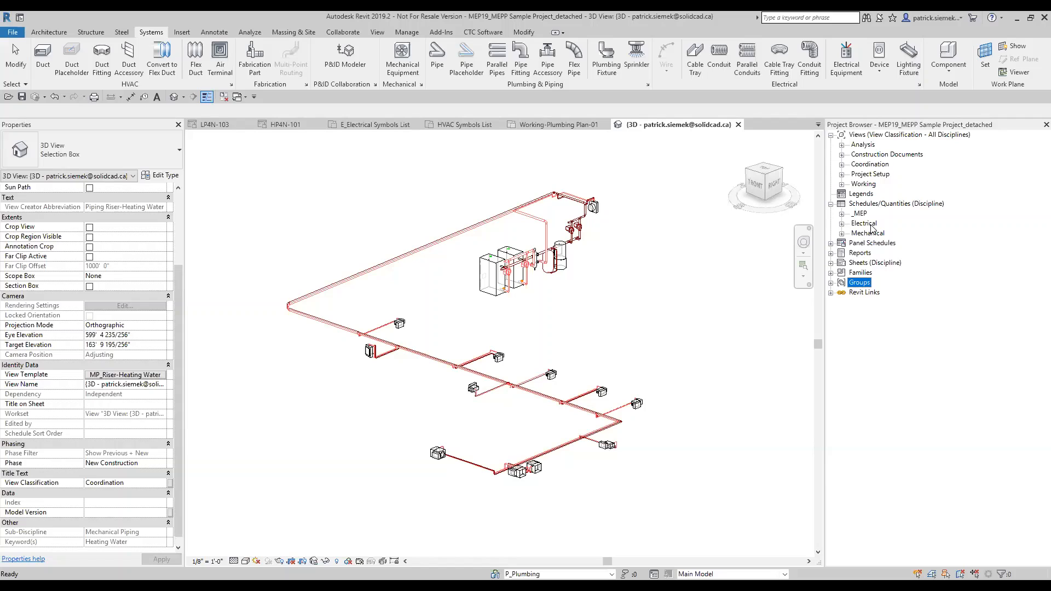
Step: Inspect the instance properties of a Titus DESV (Heating Water) VAV box, from airflow constraints to heating coil loads and identity data
shift+middle_drag(473, 306, 466, 417)
scroll(409, 420, up, 4)
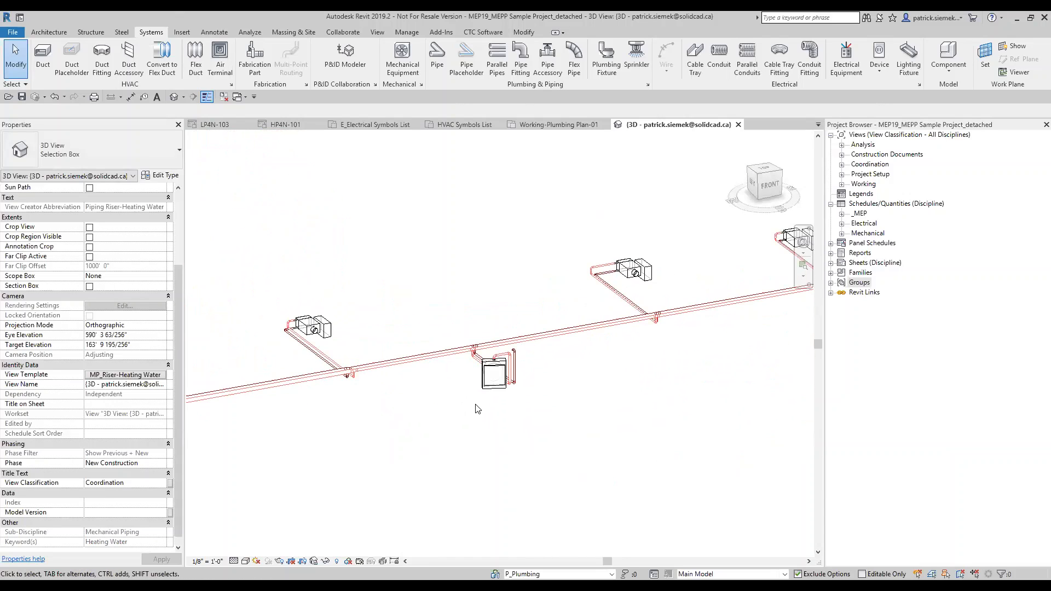
middle_drag(384, 348, 543, 365)
scroll(474, 356, up, 2)
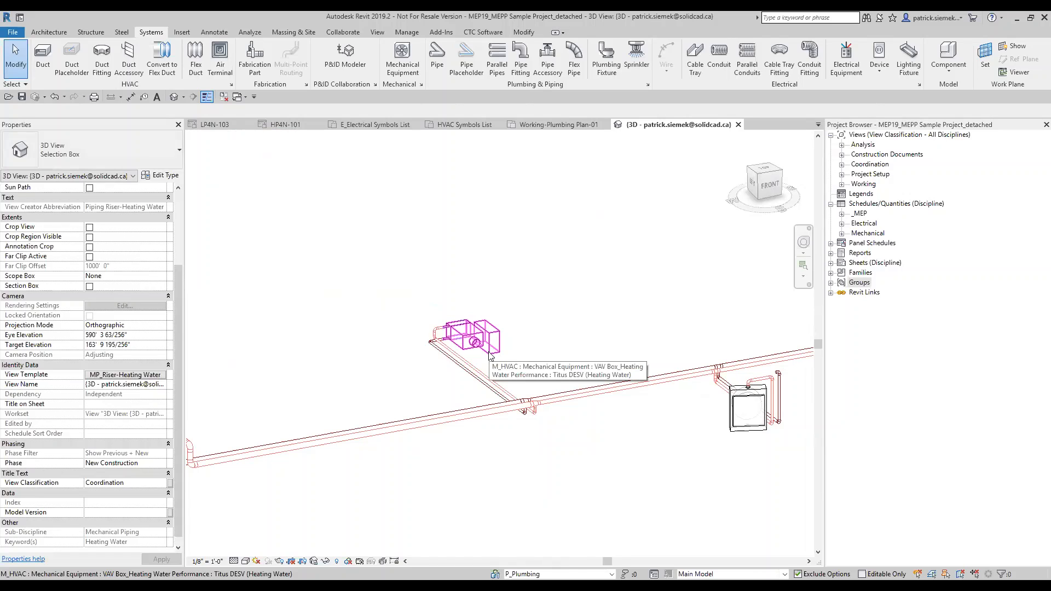
click(490, 355)
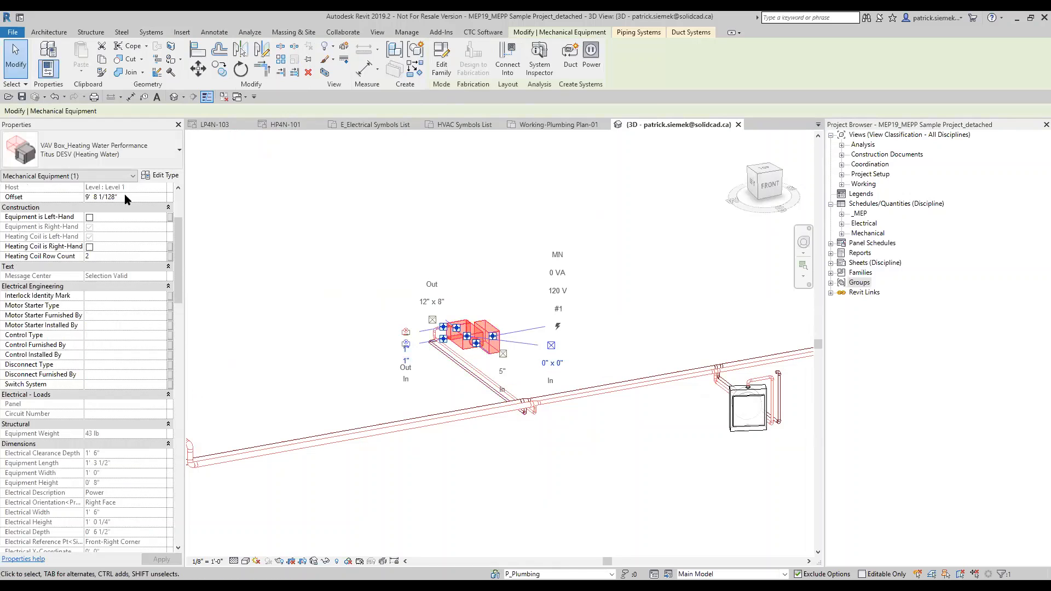
scroll(133, 326, up, 3)
scroll(131, 323, up, 1)
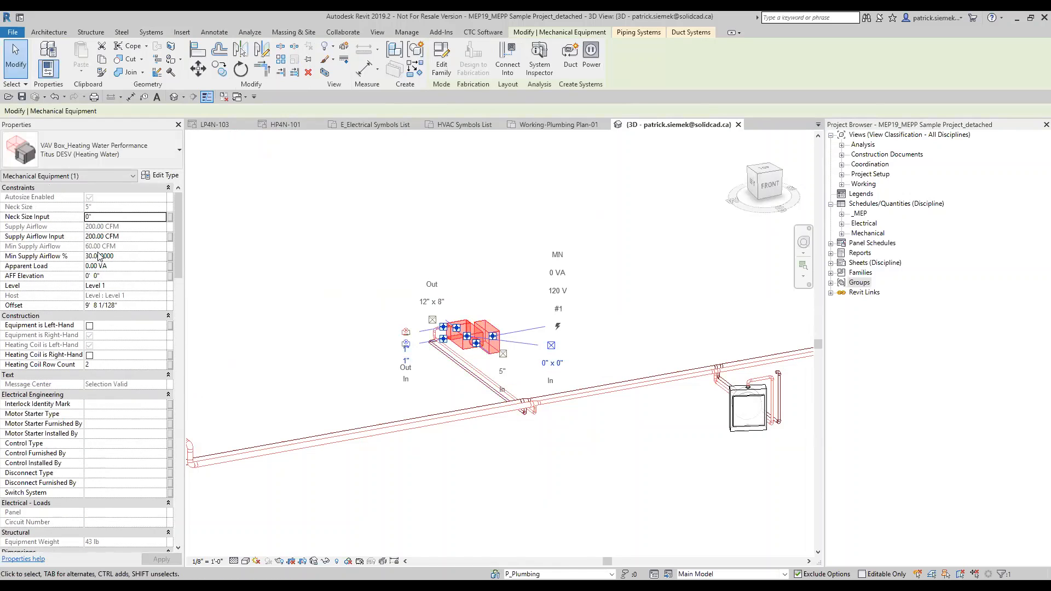
scroll(99, 257, down, 12)
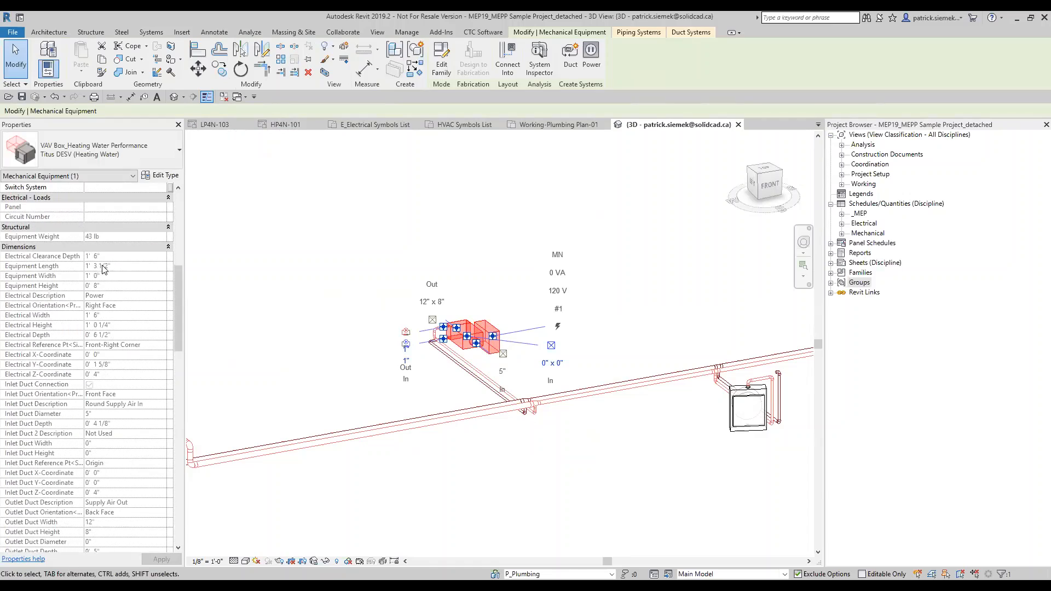
scroll(104, 278, down, 15)
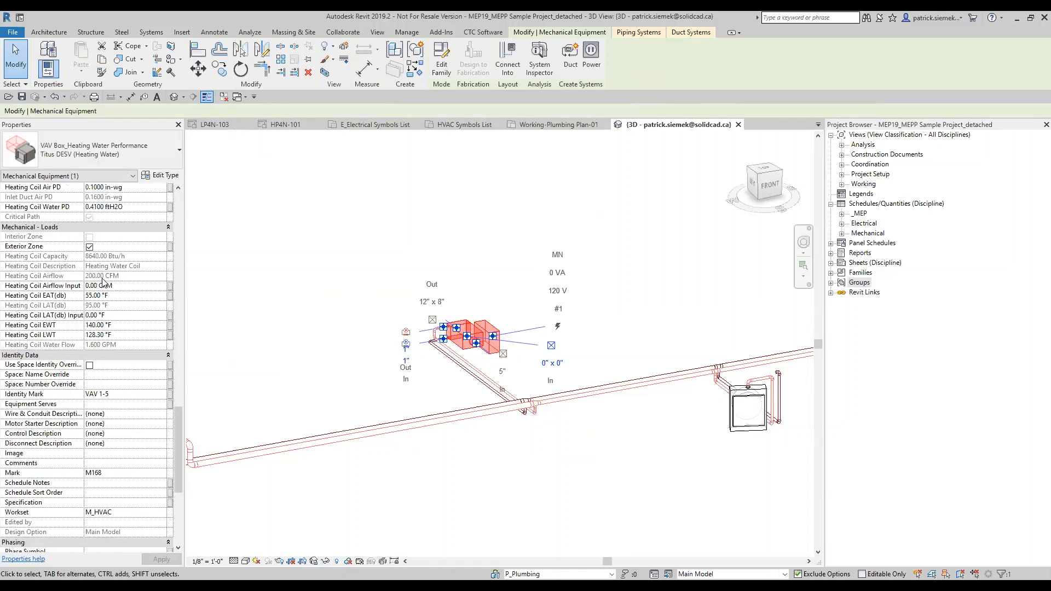
scroll(96, 342, up, 12)
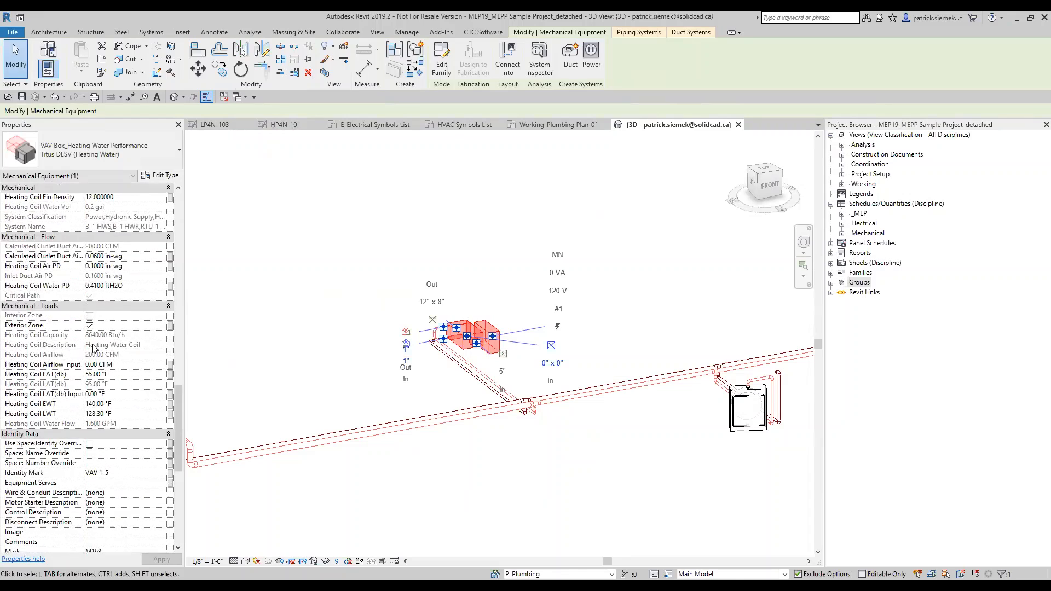
scroll(93, 348, up, 15)
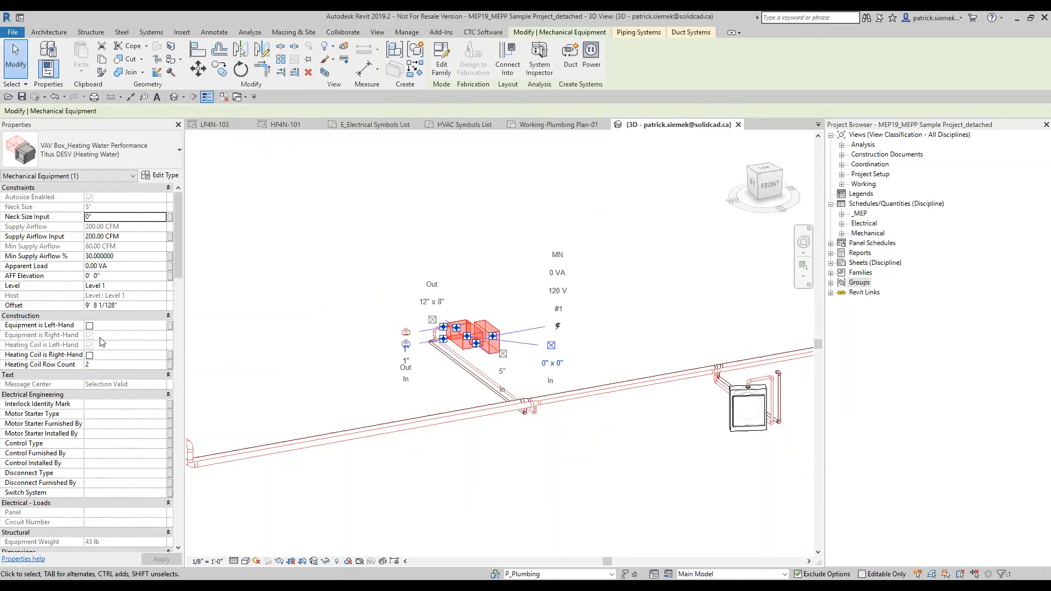
Step: Deselect the VAV box and review the whole heating water piping loop from the boilers to the terminal units
click(341, 238)
scroll(341, 238, down, 5)
middle_drag(341, 237, 515, 360)
scroll(556, 380, down, 1)
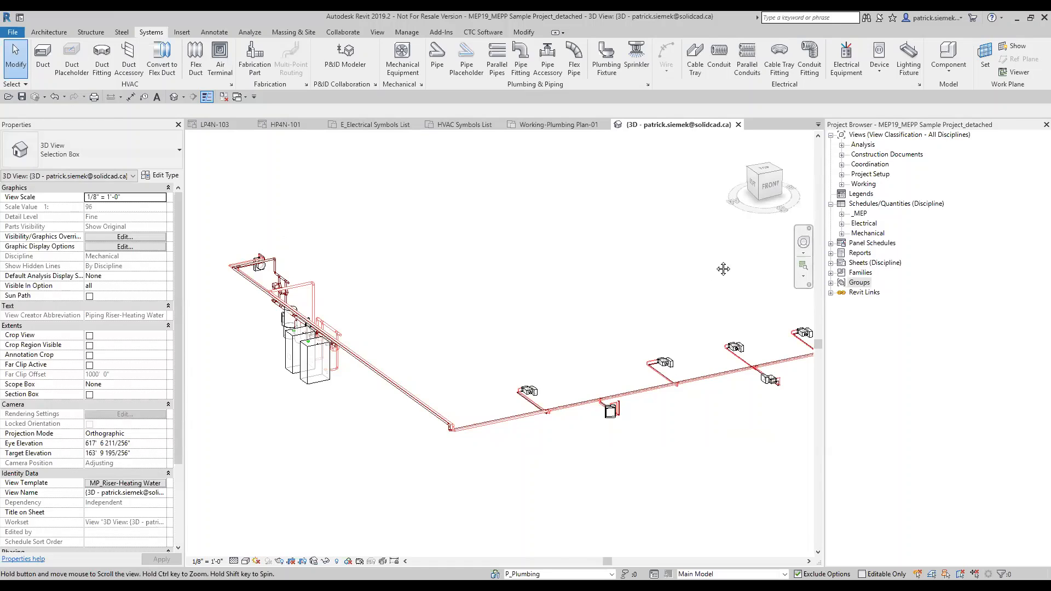
scroll(684, 269, down, 3)
shift+middle_drag(644, 279, 644, 399)
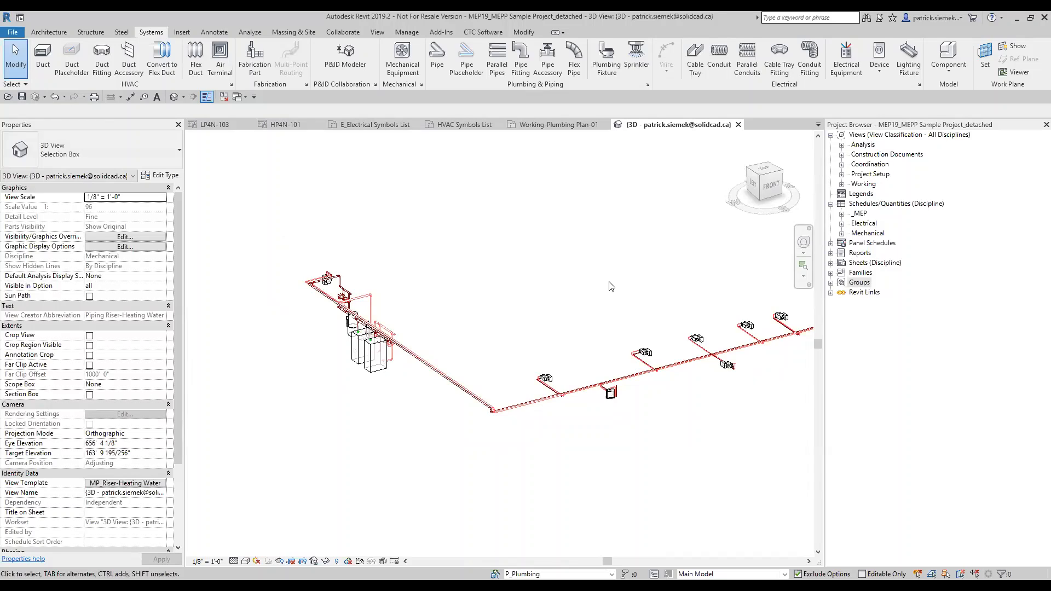
middle_drag(608, 286, 568, 301)
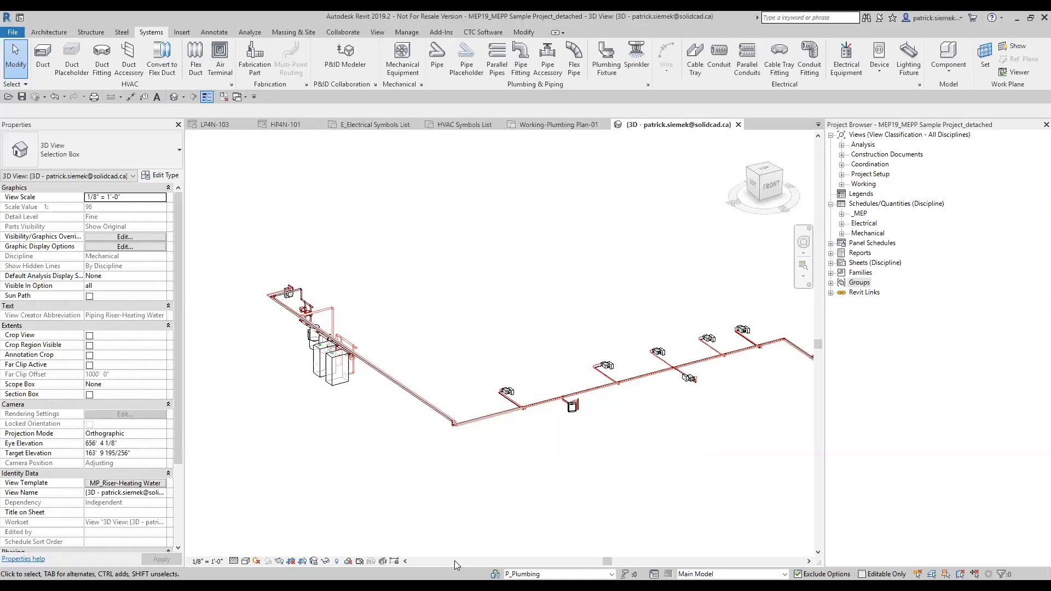
scroll(544, 281, down, 4)
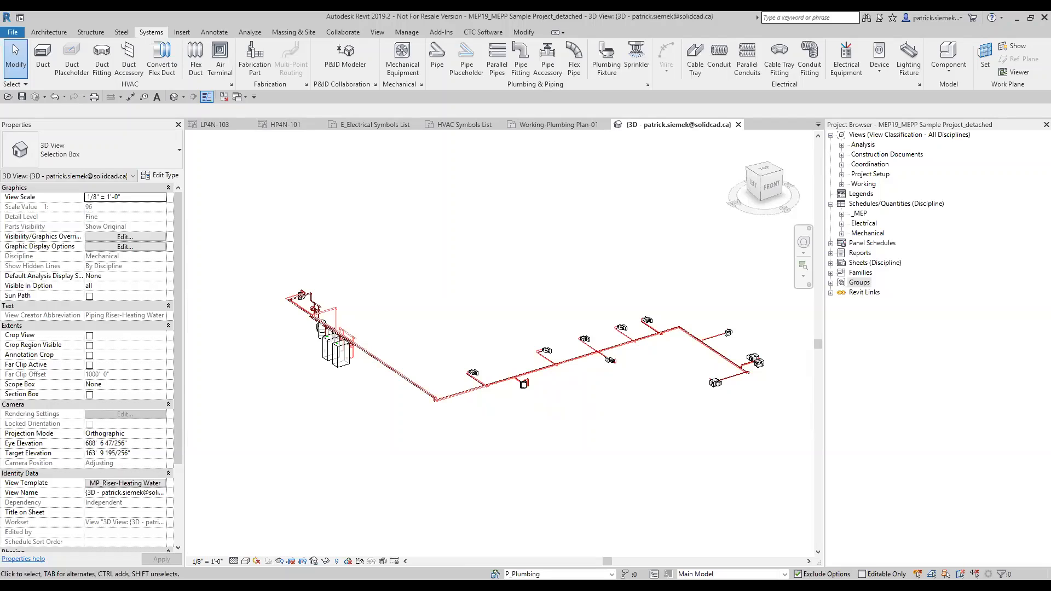
Step: Switch to the presentation slide show and bring up the Q&A slide
key(alt+Tab)
click(404, 281)
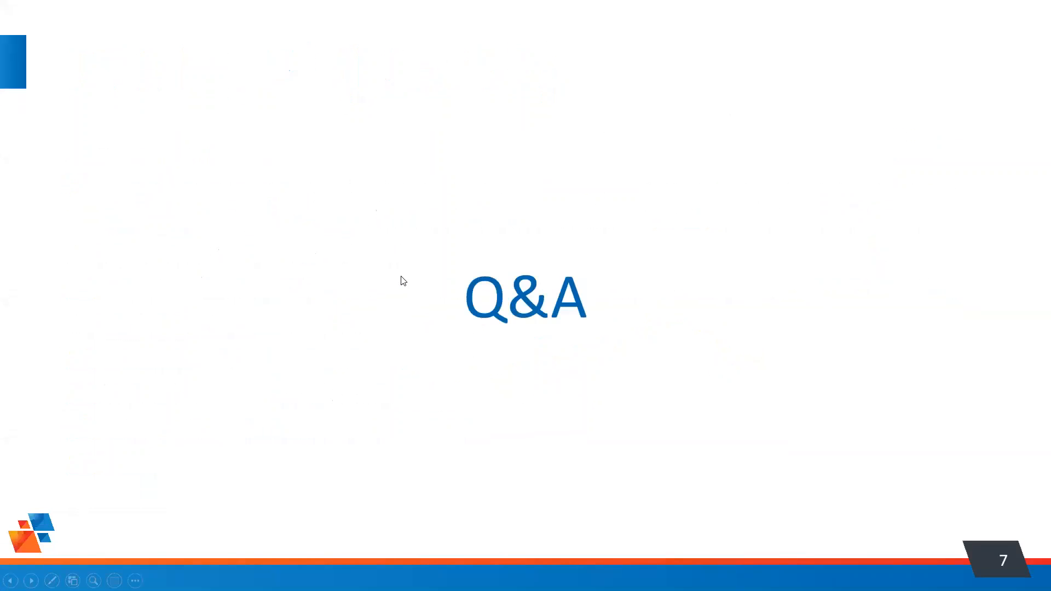